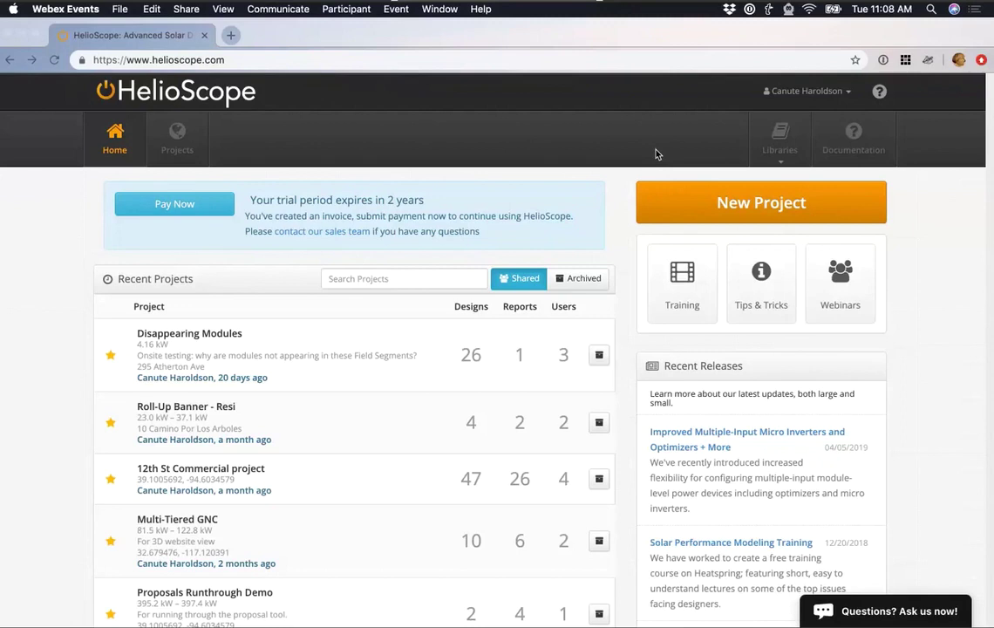
Begin a new HelioScope project named 'Commercial Demo' in the browser.
left_click(619, 172)
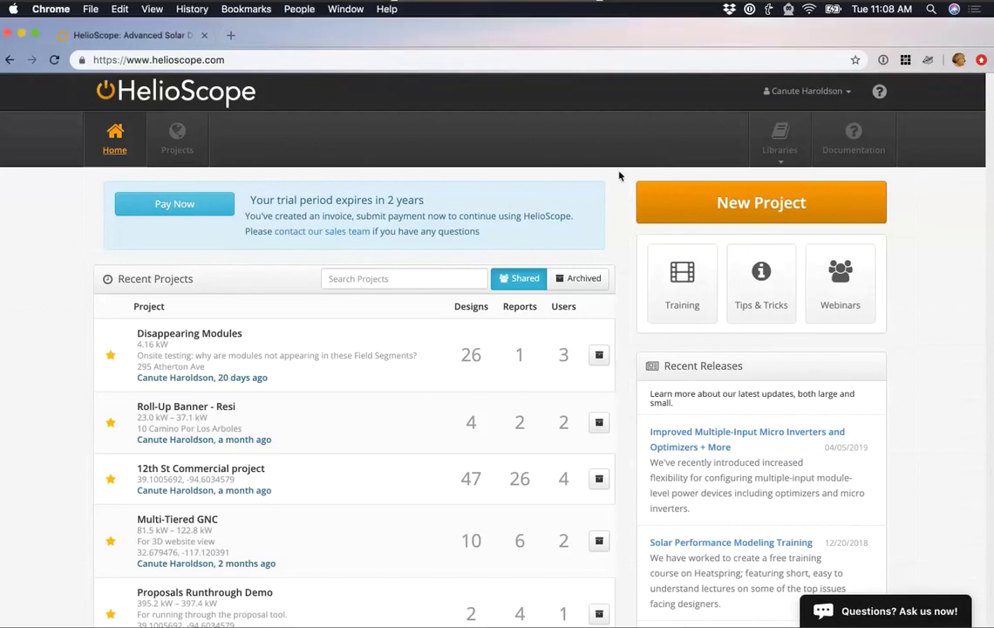
left_click(684, 210)
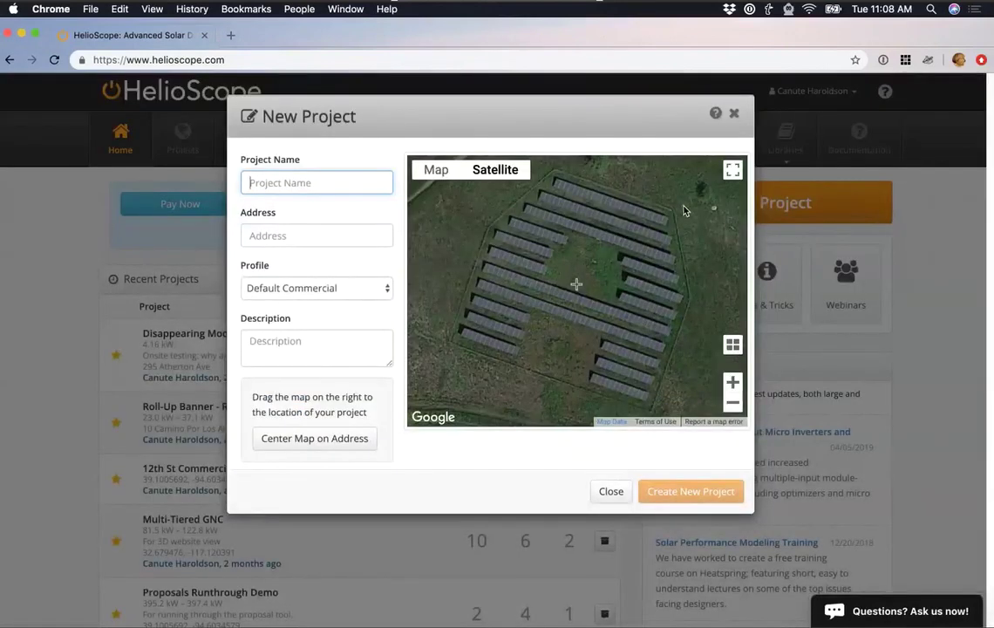
type("Commercial Demo")
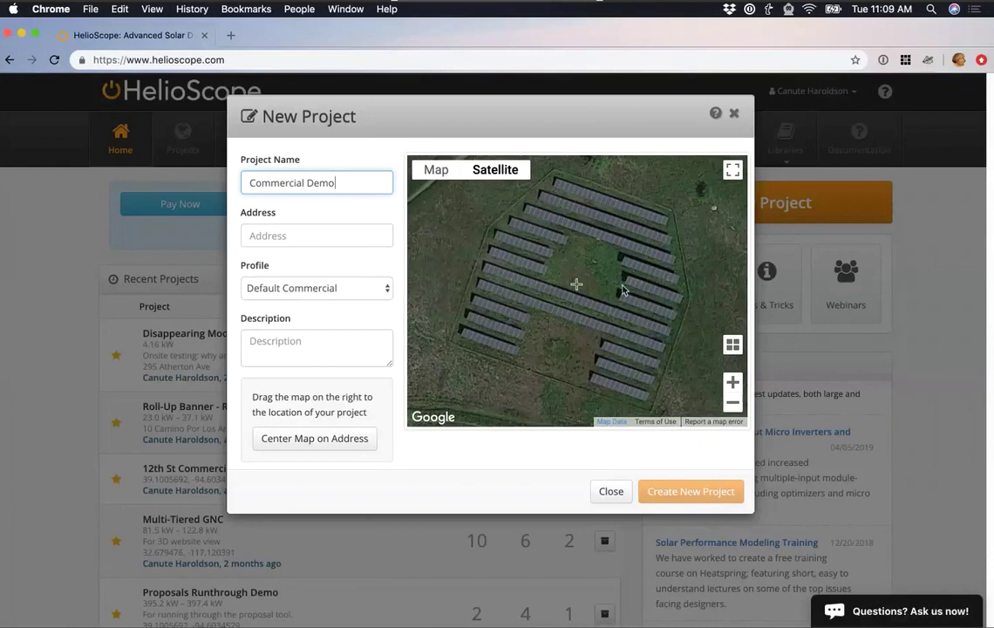
left_click_drag(623, 289, 615, 301)
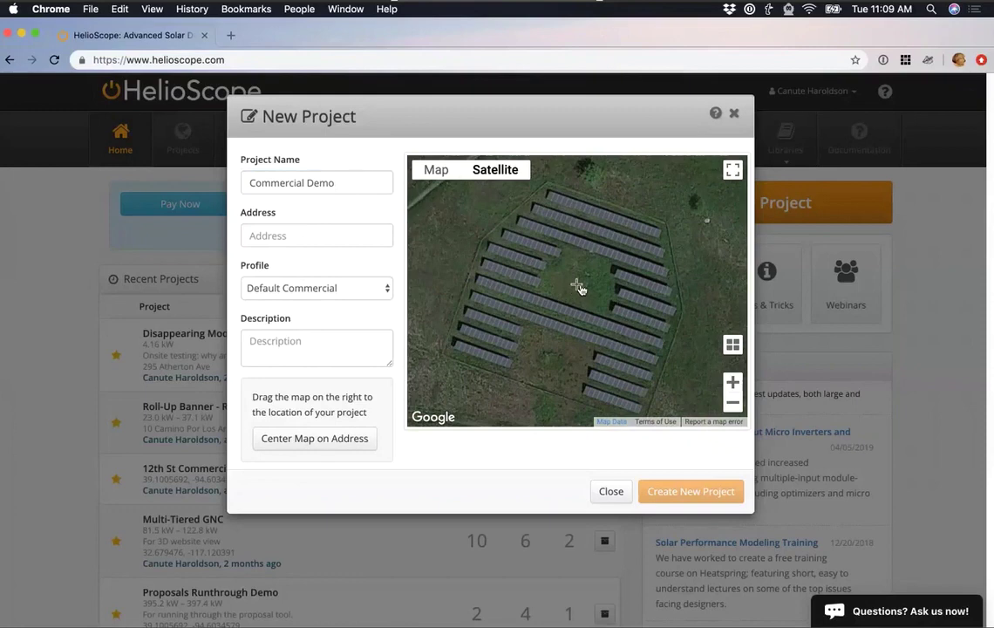
Paste 39.1005692, -94.6034579 as the project address and keep the Default Commercial profile.
left_click(334, 236)
type("39.1005692, -94.6034579")
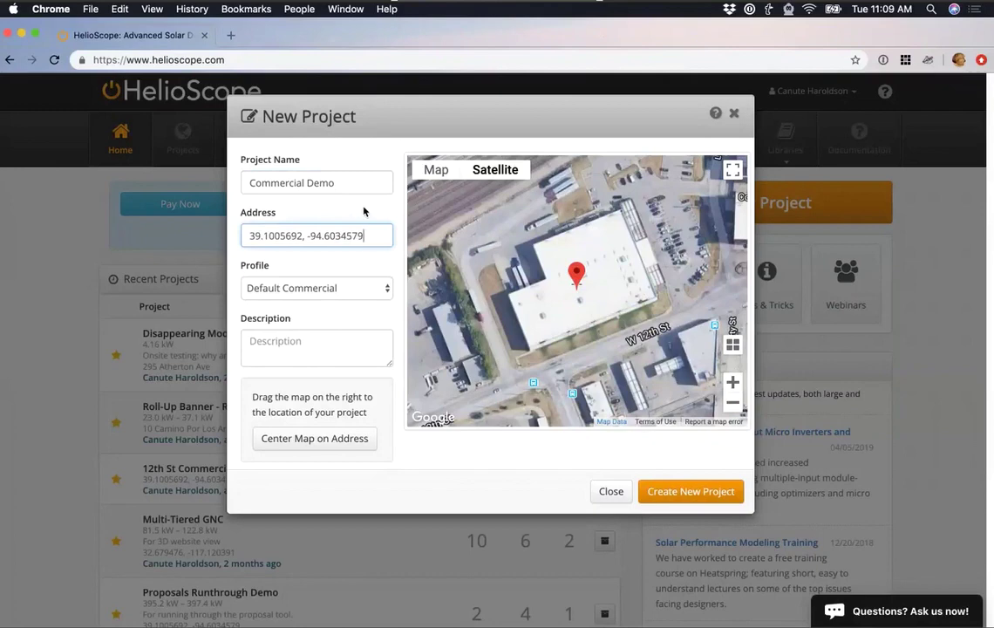
left_click(380, 286)
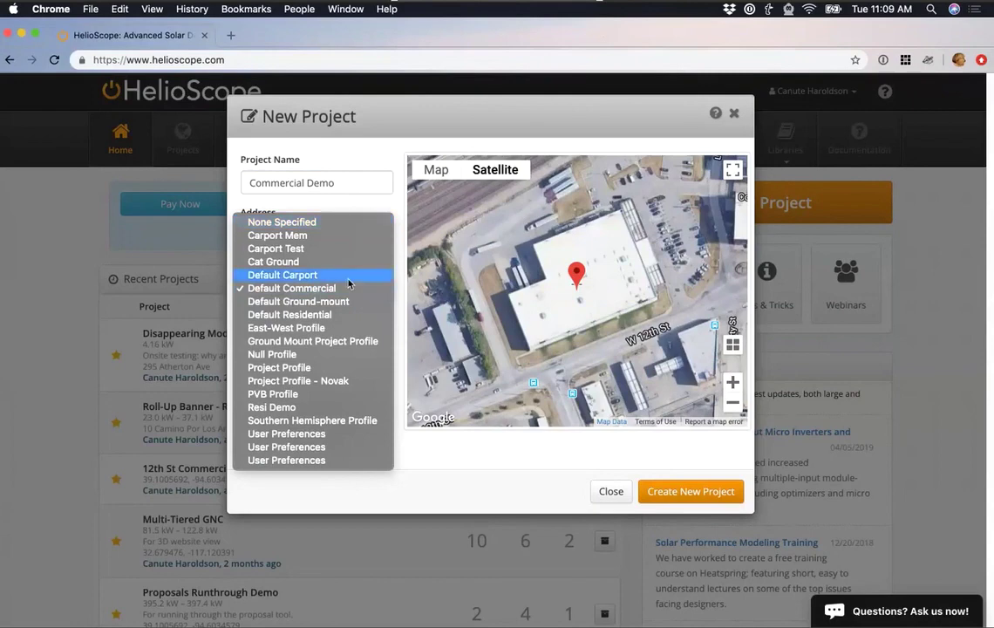
left_click(394, 212)
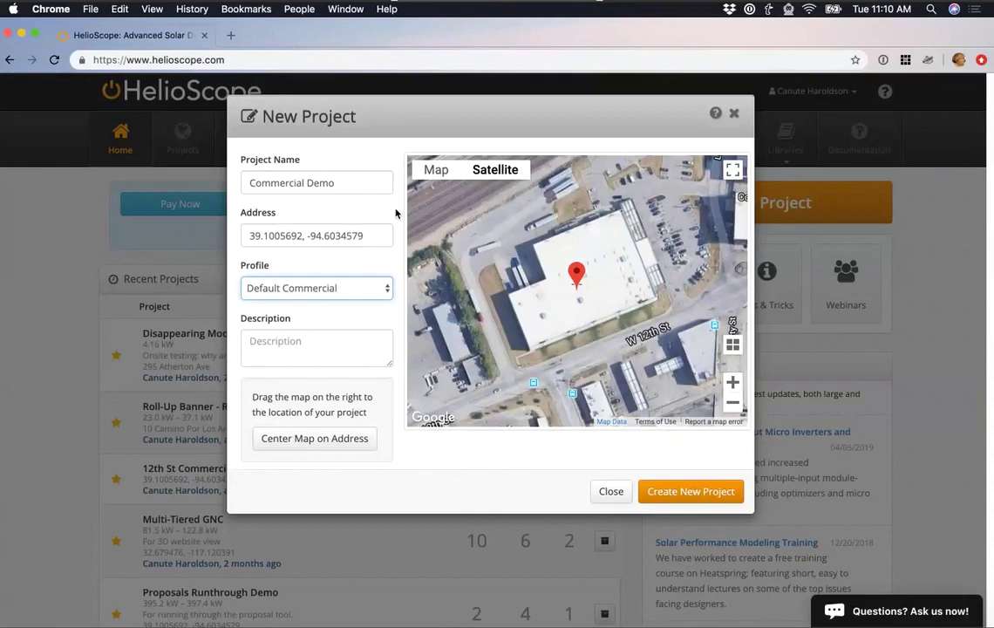
Create the project, review its Conditions and Reports tabs, then go back to Designs.
left_click(655, 495)
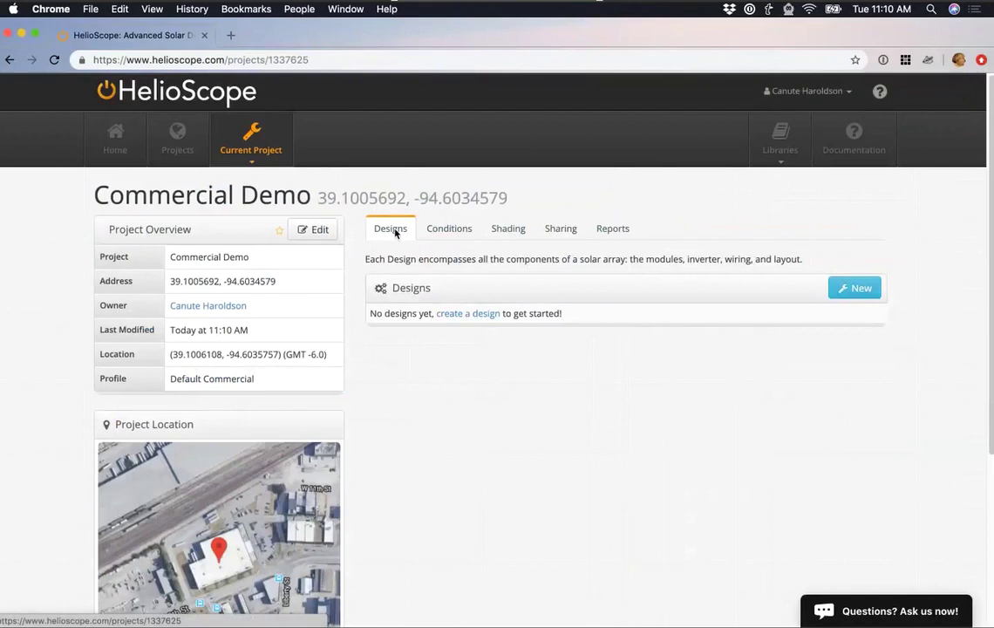
left_click(447, 233)
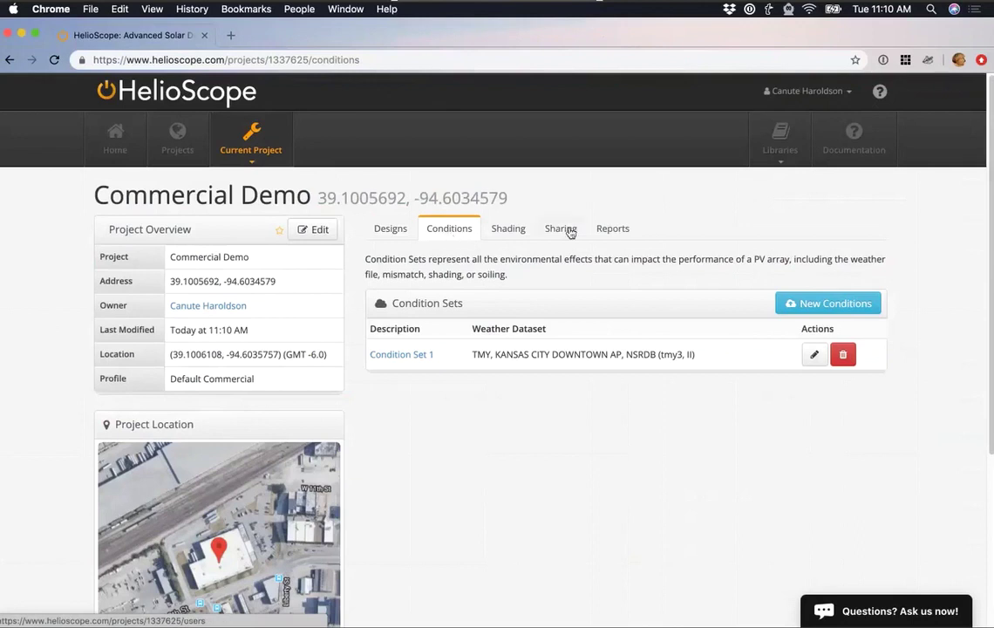
left_click(621, 231)
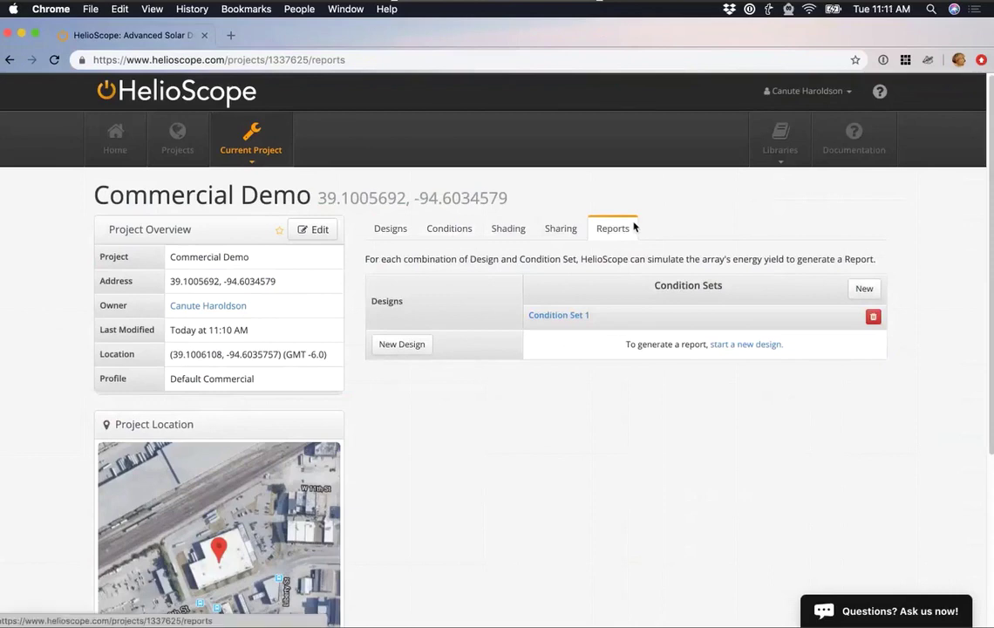
left_click(402, 237)
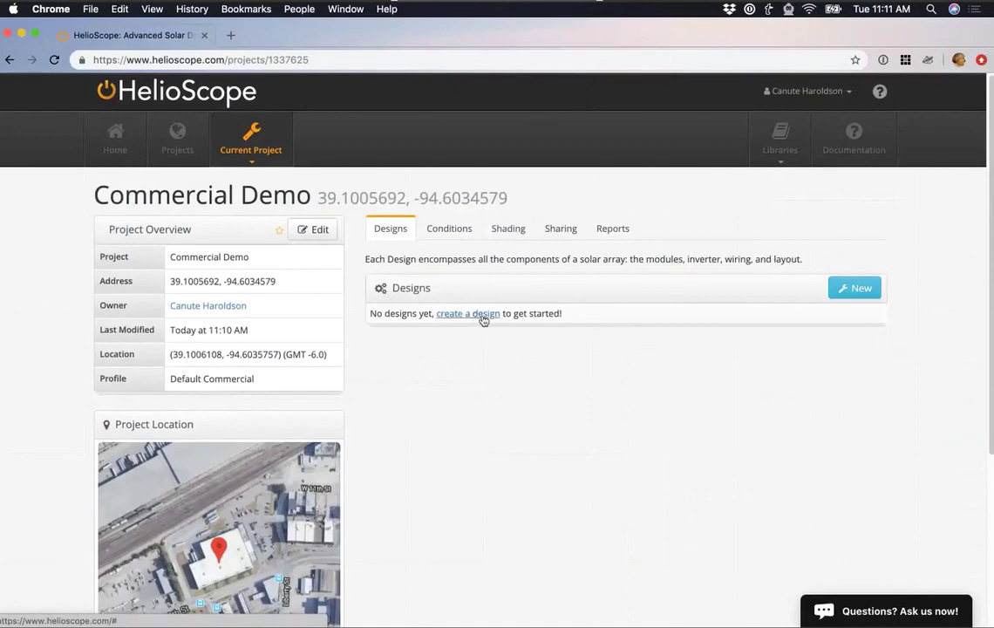
Add a new design named 'Design 1', open it, and zoom in on the rooftop.
left_click(838, 297)
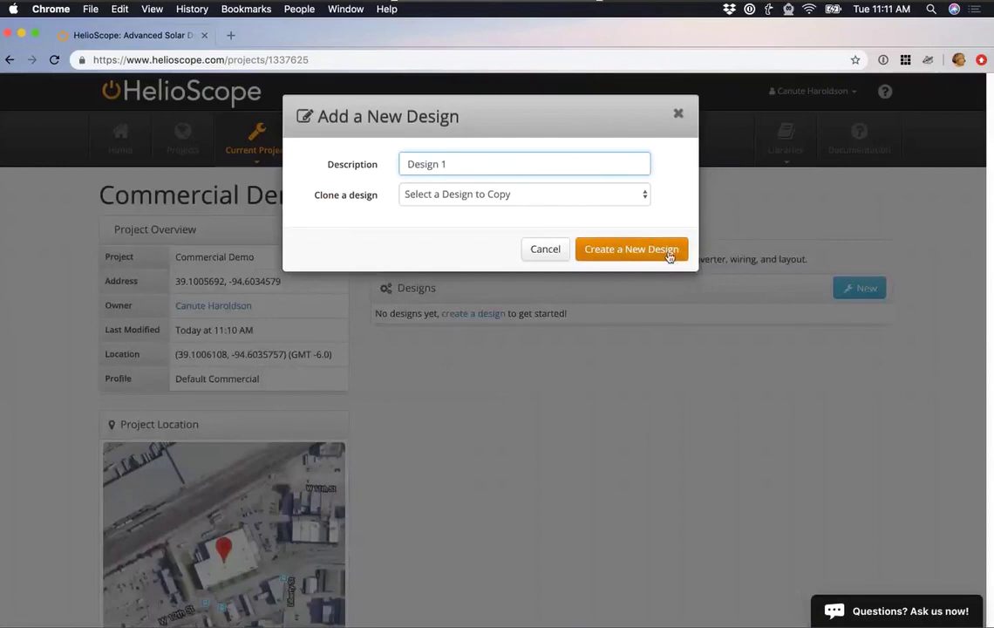
left_click(670, 253)
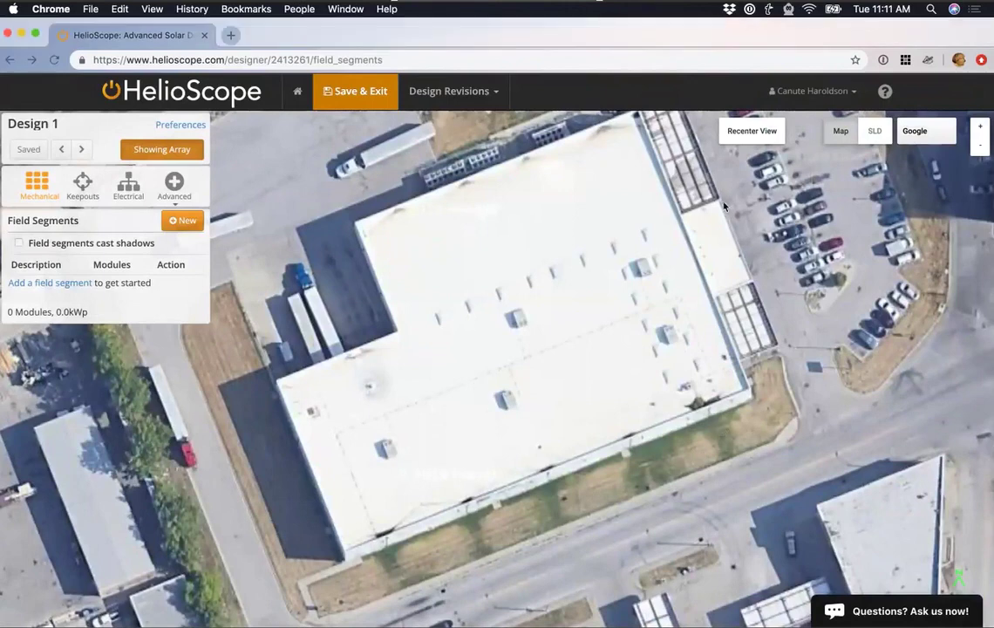
scroll(544, 315, "up", 2)
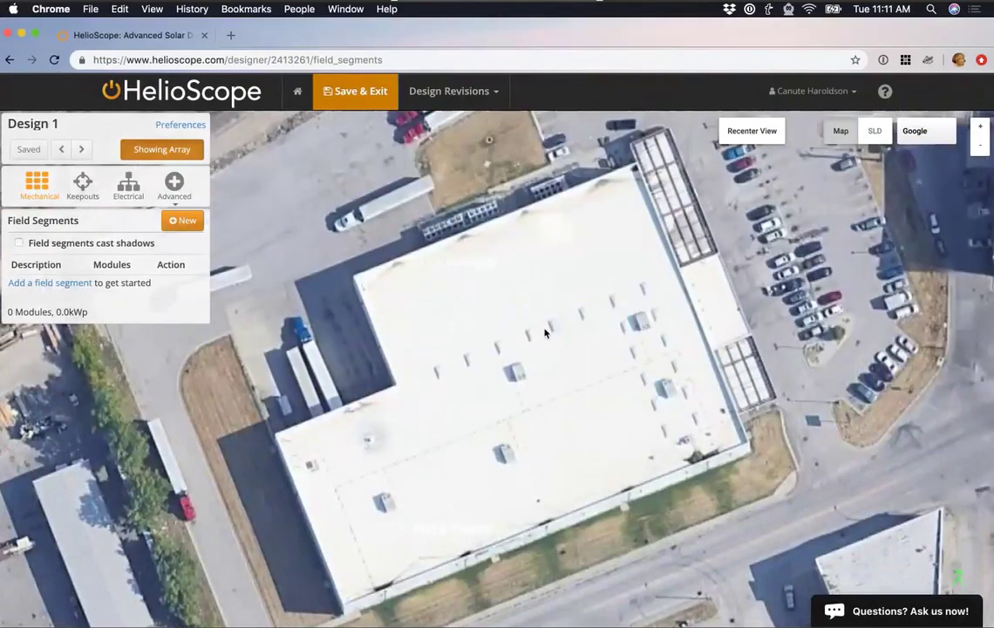
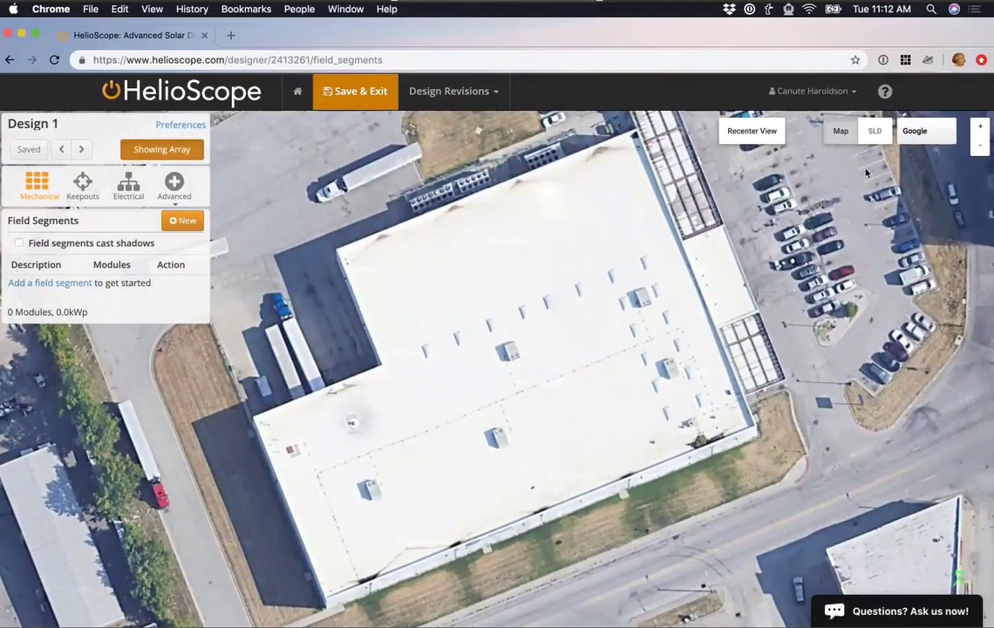
Switch the background map imagery from Google to Bing aerial.
left_click(929, 139)
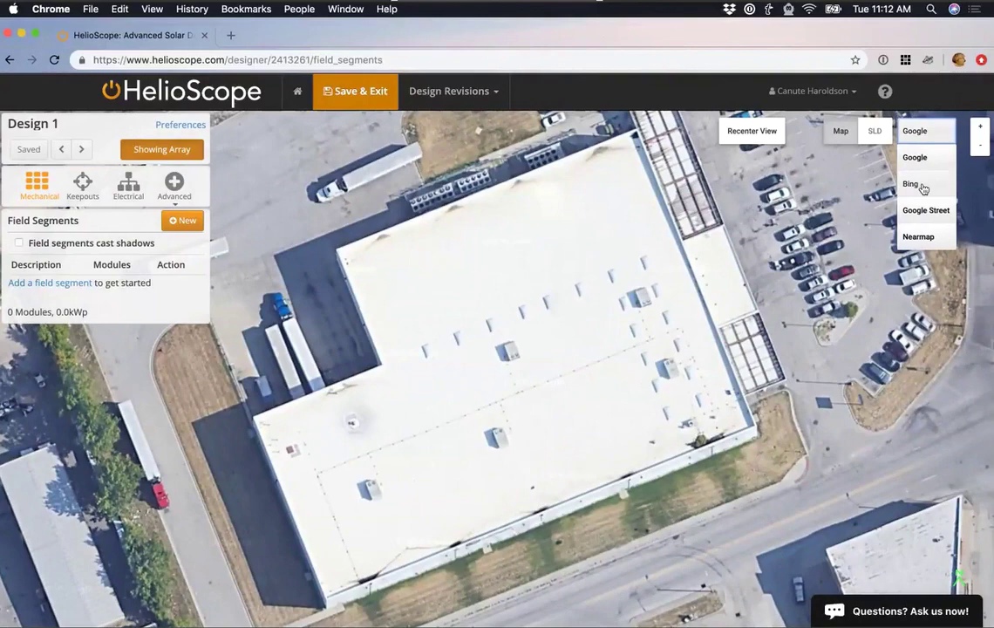
left_click(921, 185)
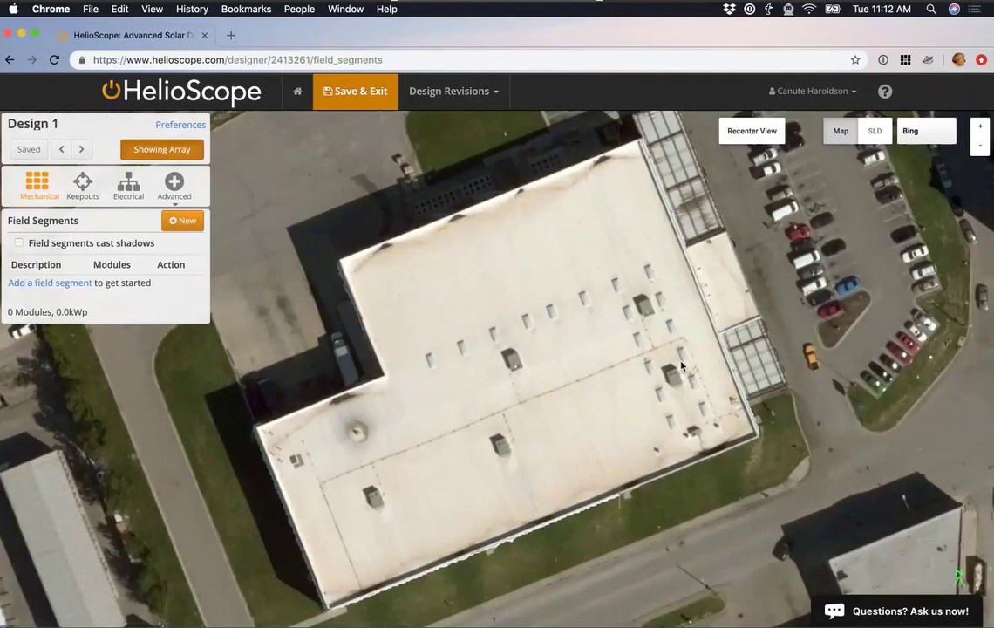
left_click(177, 183)
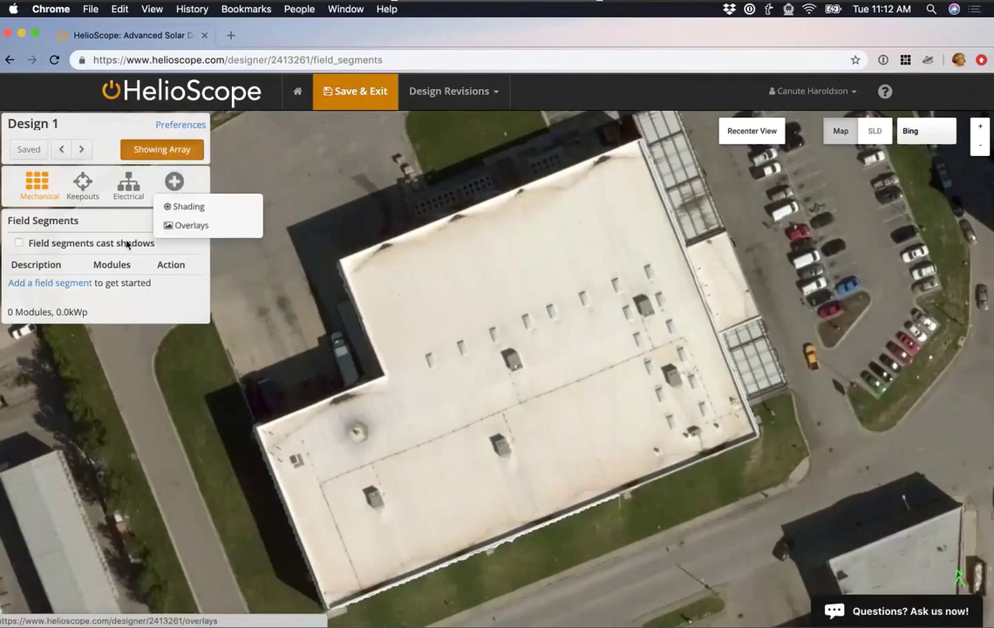
left_click(182, 226)
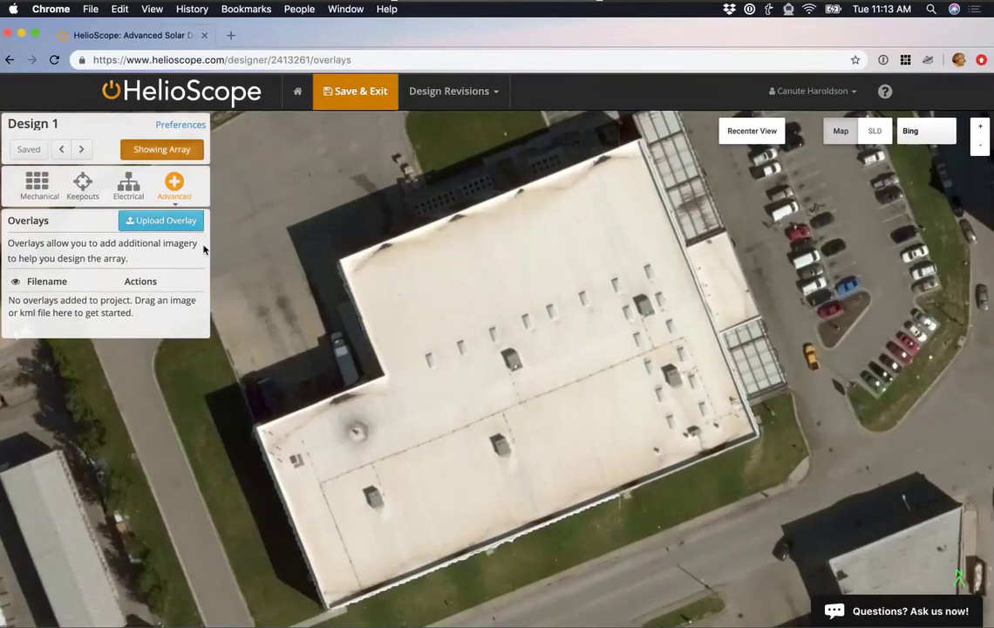
left_click(38, 191)
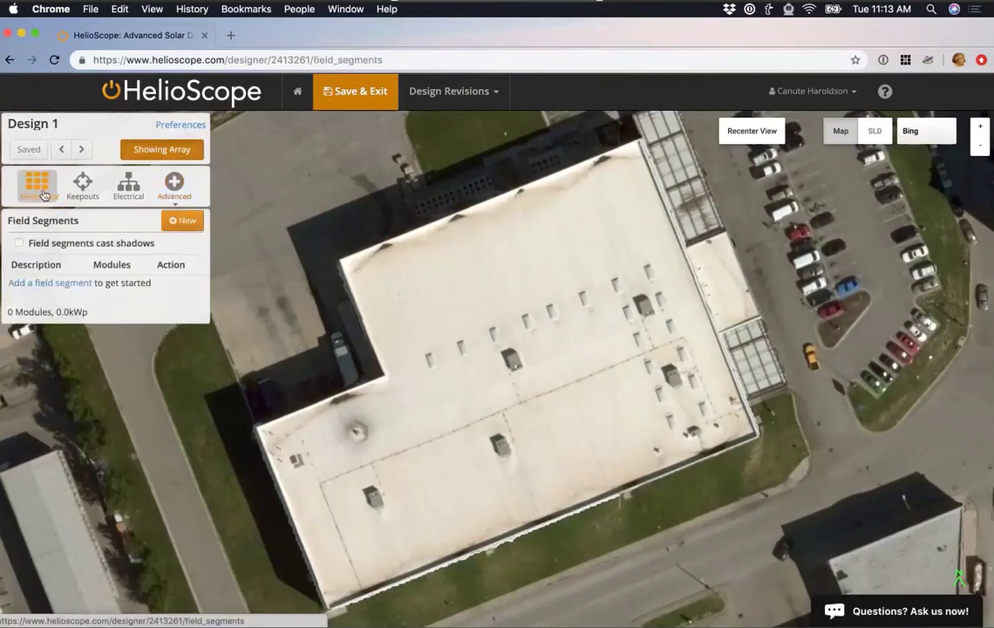
scroll(493, 384, "up", 2)
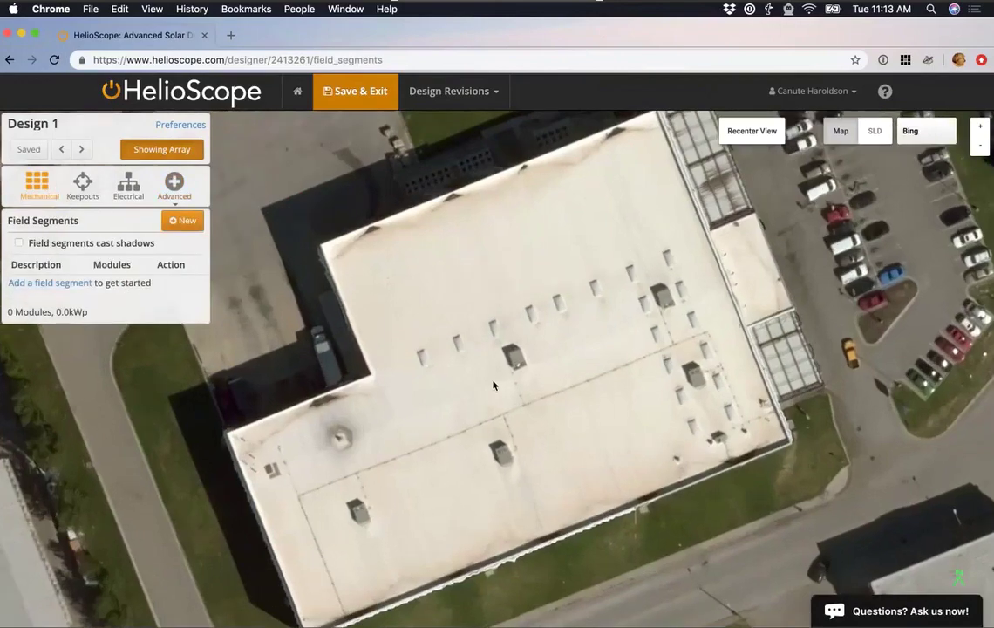
scroll(494, 384, "down", 1)
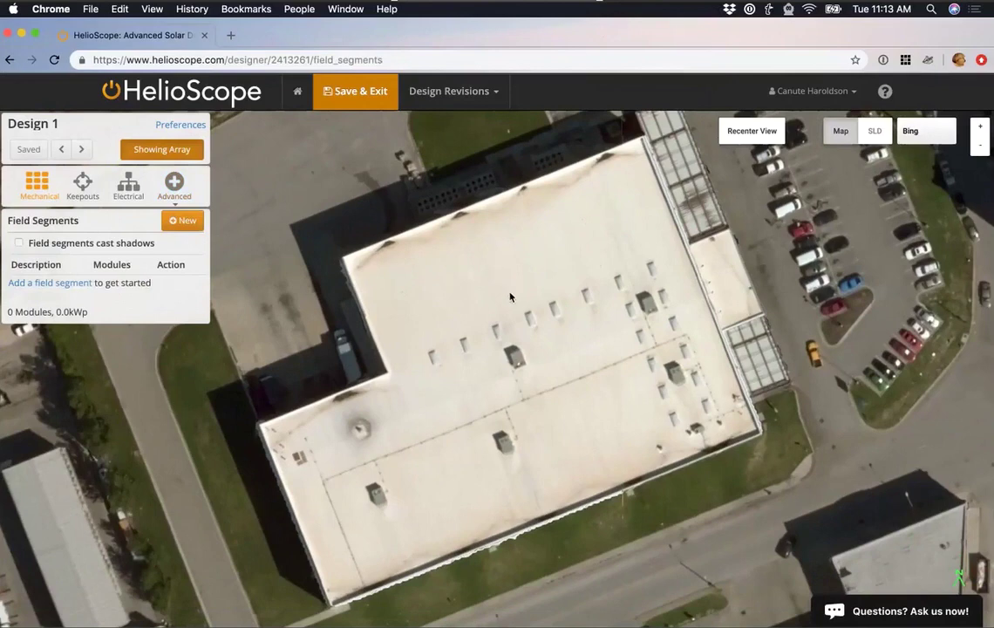
scroll(511, 298, "up", 1)
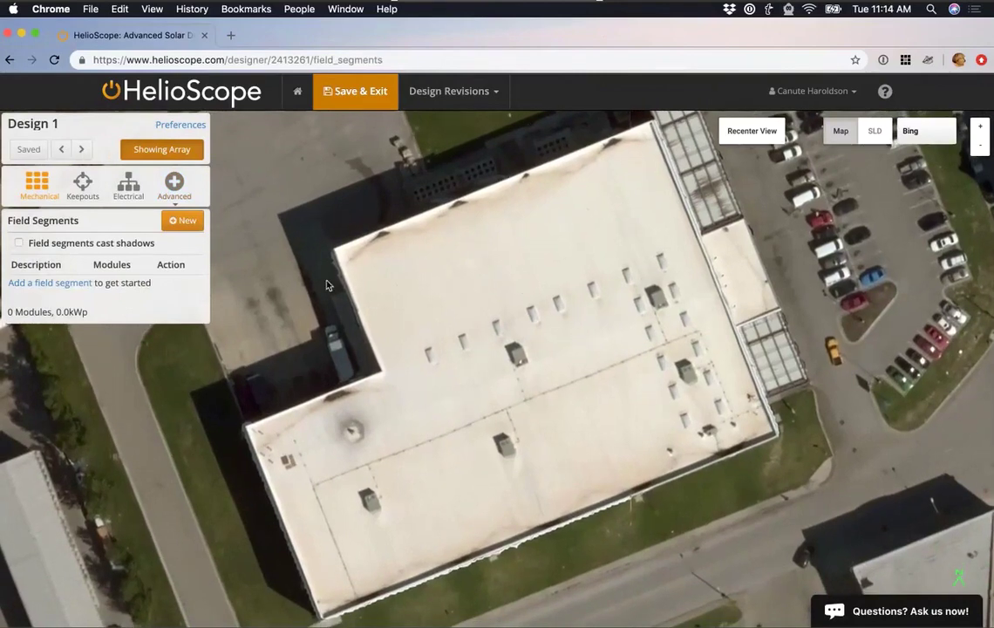
Create a new field segment by tracing the L-shaped roof's six corners, closing at the start.
left_click(188, 223)
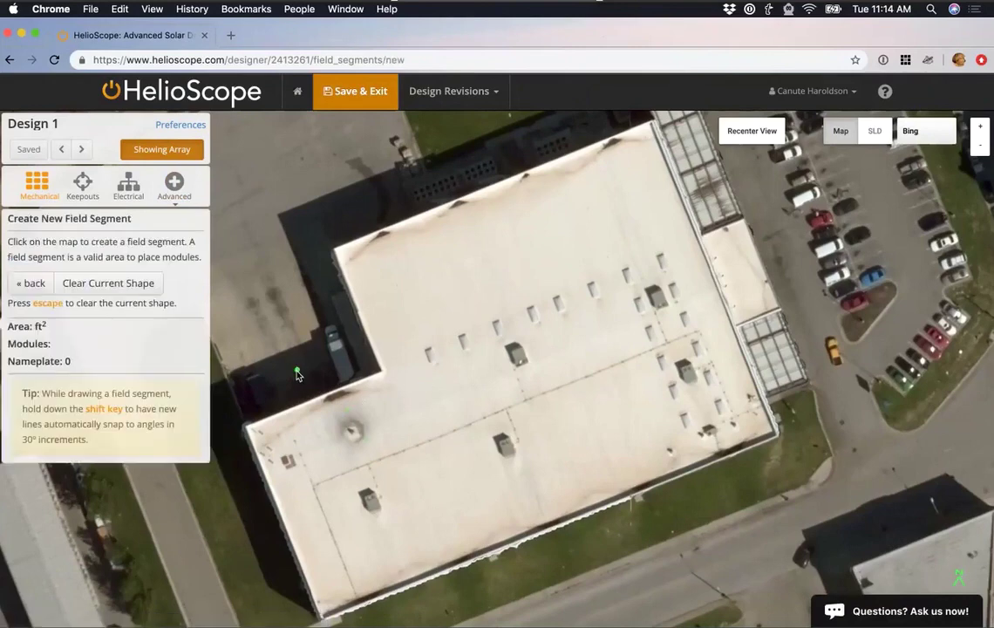
left_click(323, 621)
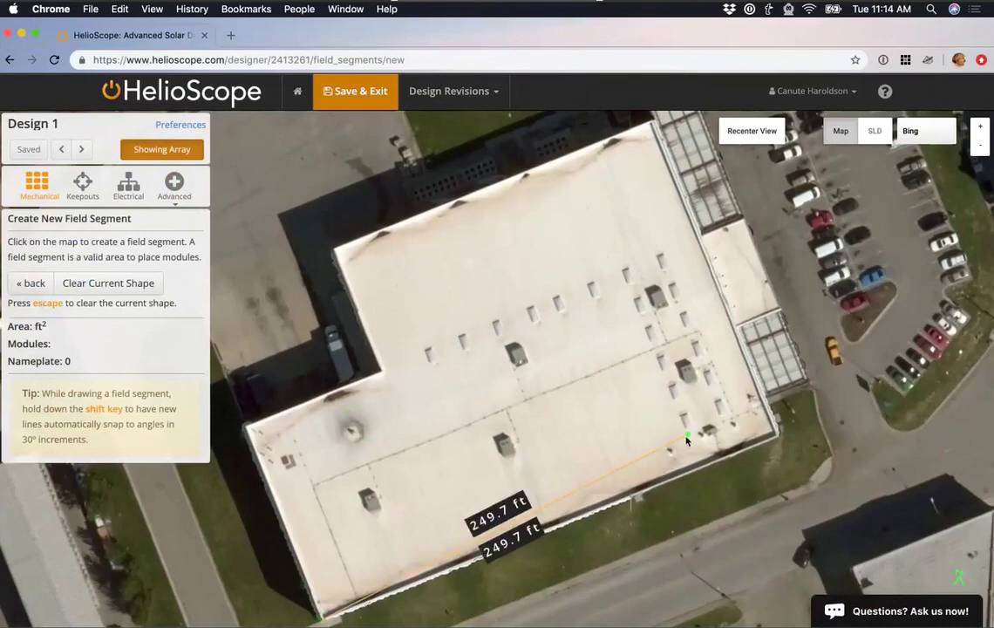
left_click(777, 435)
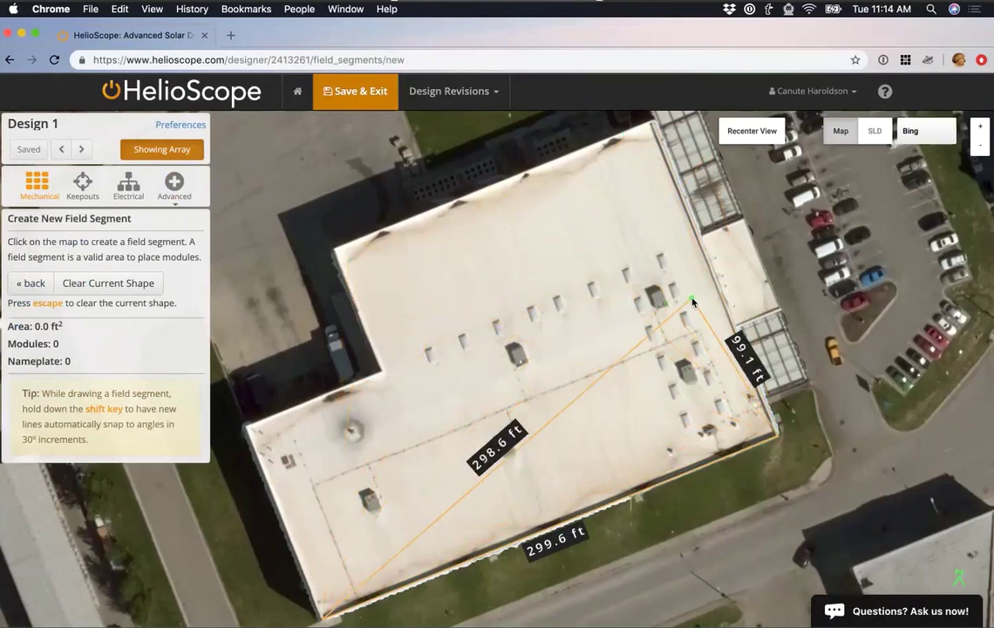
left_click(652, 123)
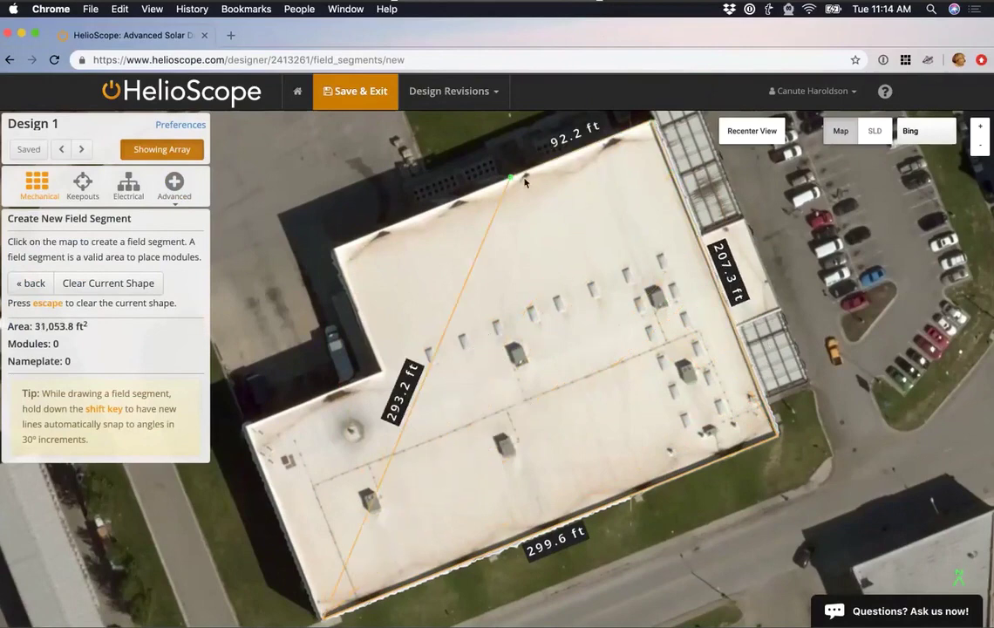
left_click(335, 252)
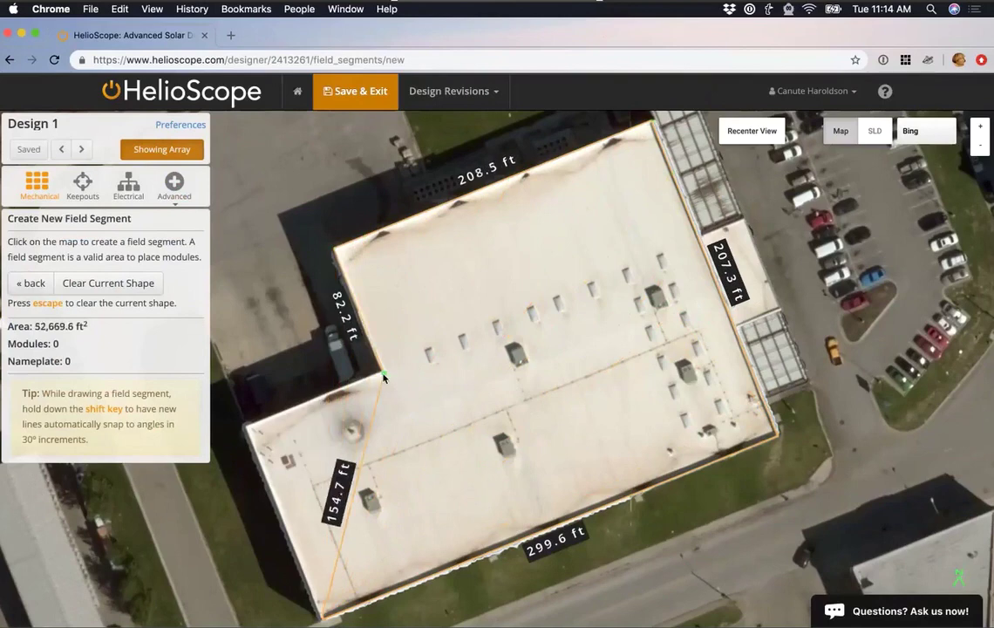
left_click(381, 373)
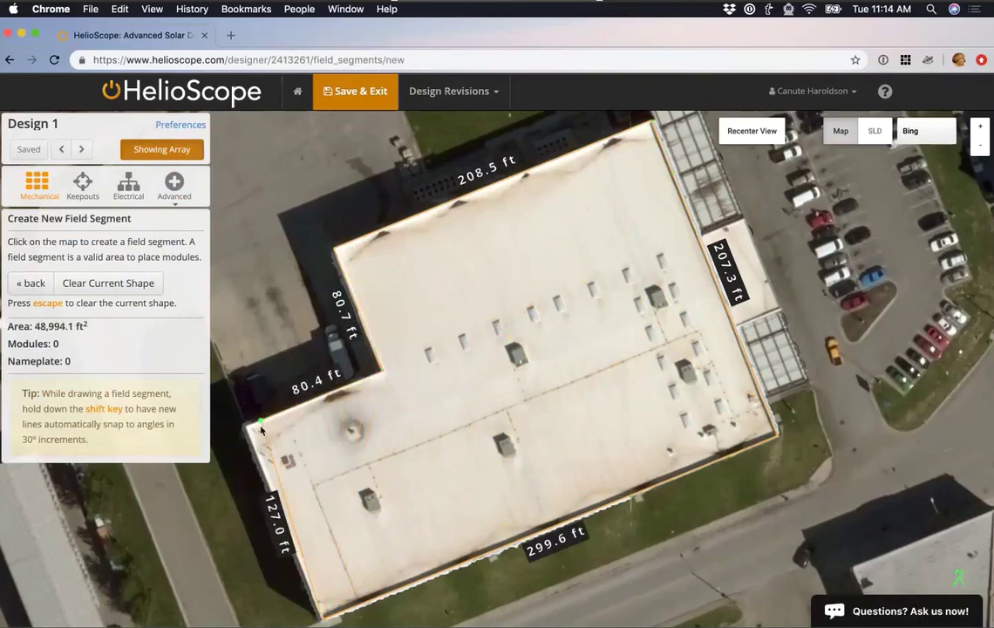
left_click(248, 429)
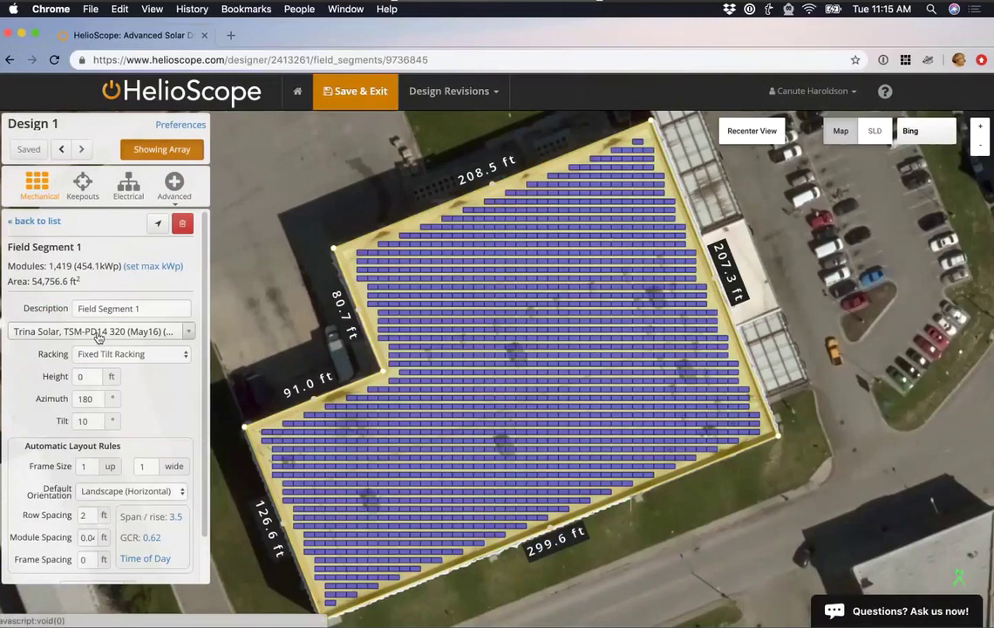
Change the field segment's module to Canadian Solar CS6U - 320P from Favorites.
left_click(98, 331)
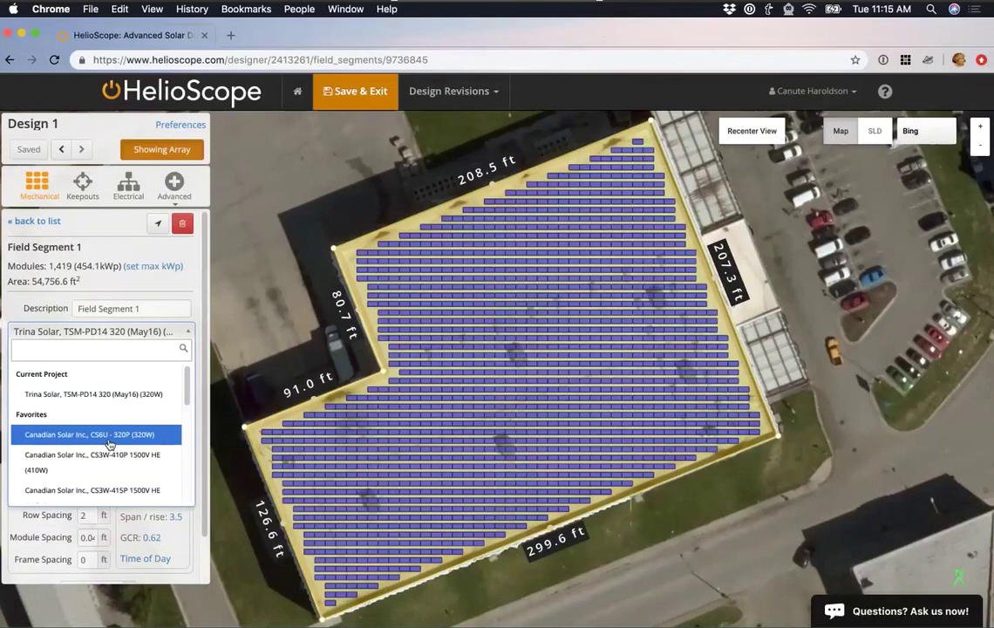
left_click(110, 444)
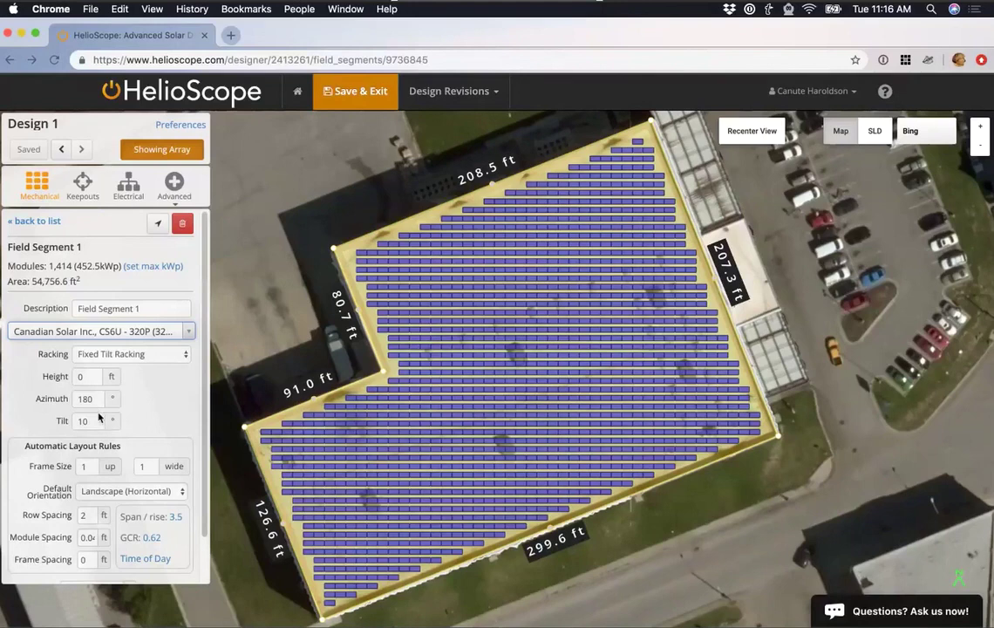
Change the array azimuth value to 170°.
left_click(84, 400)
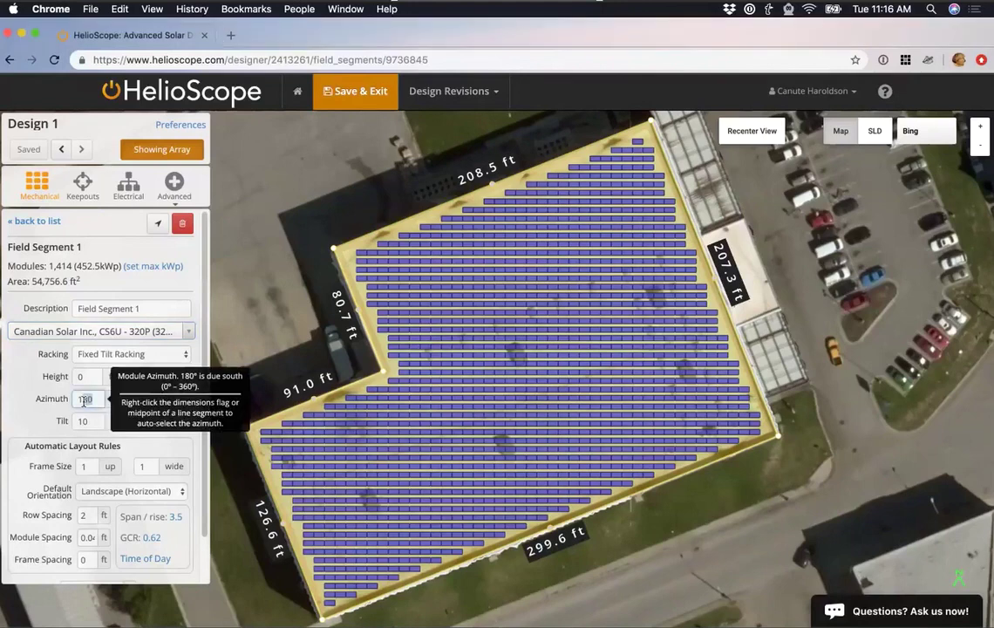
key("BackSpace")
type("7")
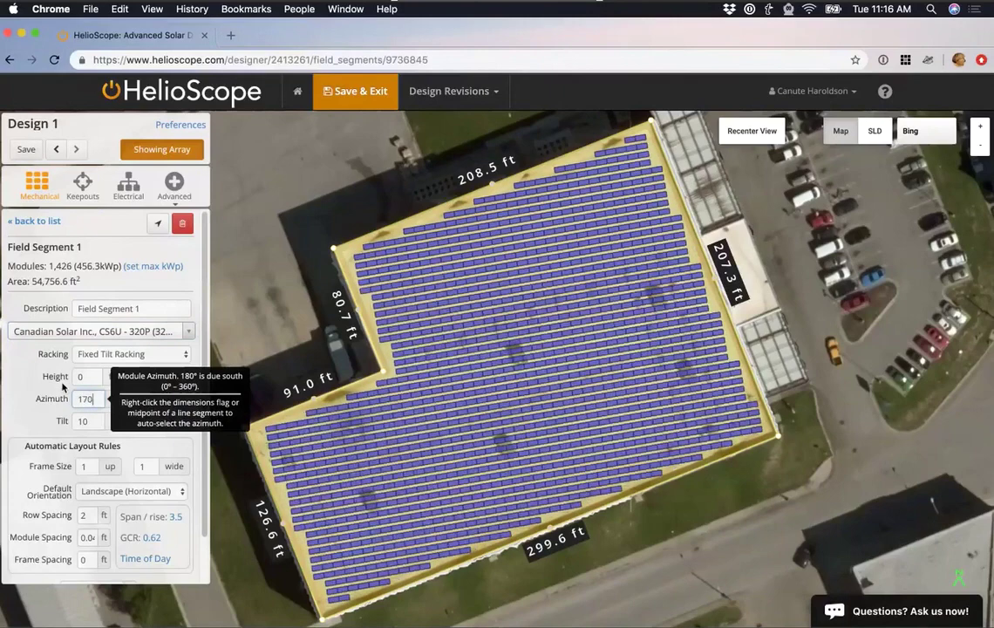
left_click(54, 372)
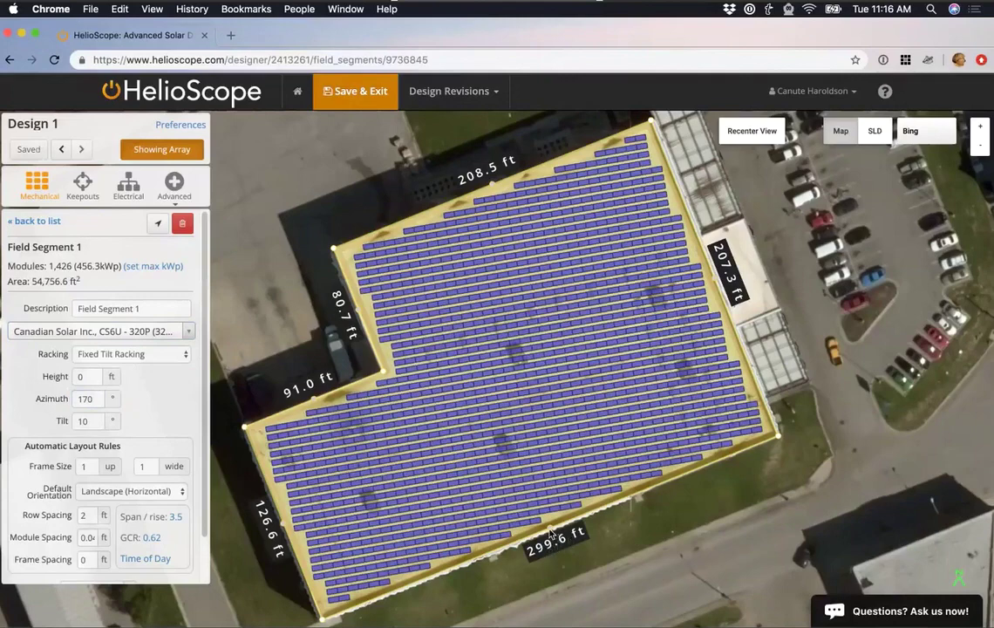
Align the azimuth to the 299.6 ft roof edge, settling at 158.0°.
left_click(553, 533)
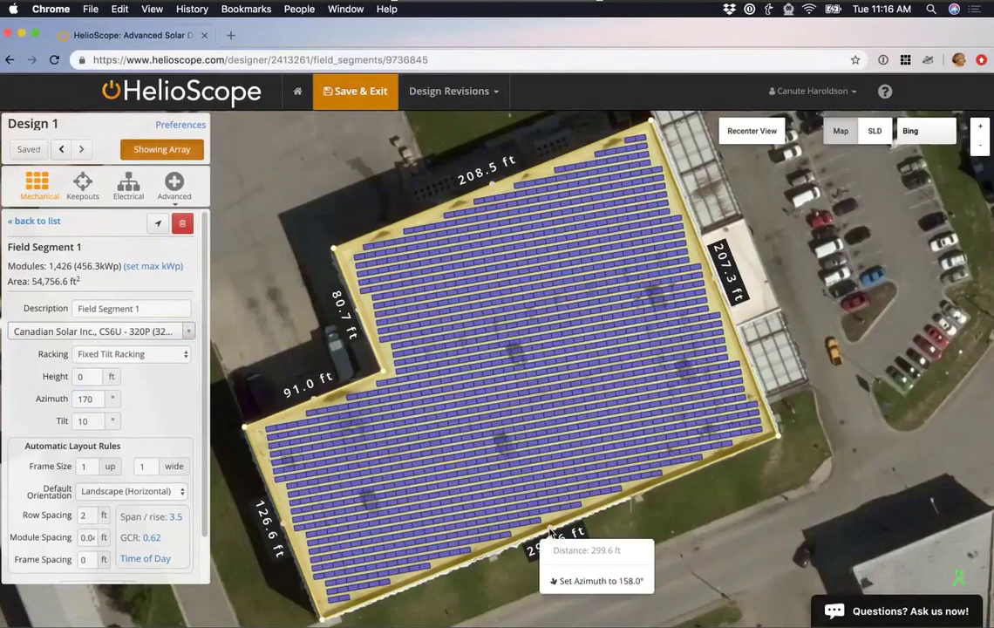
left_click(579, 584)
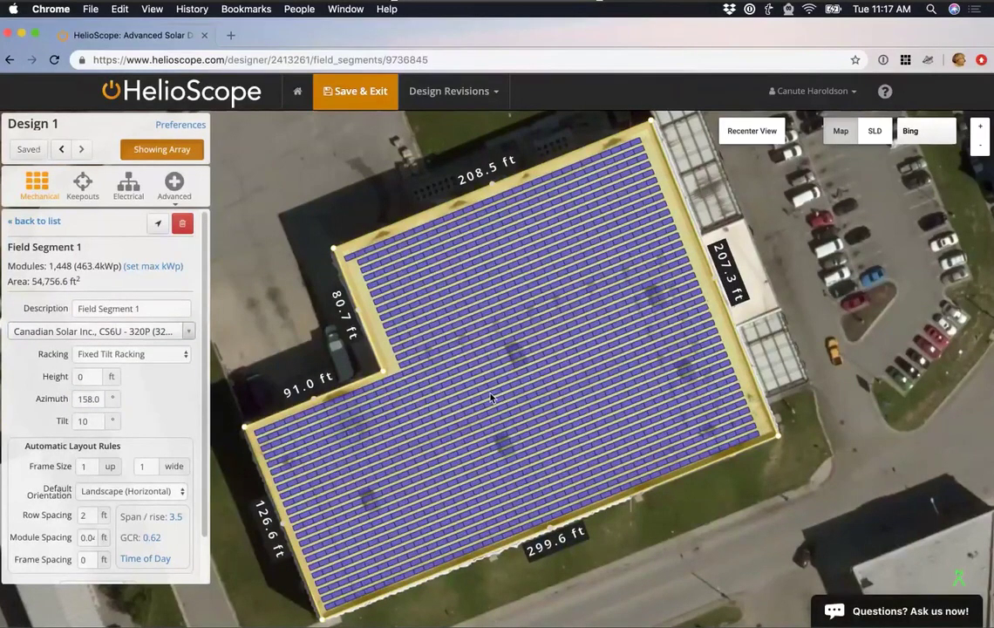
left_click(717, 278)
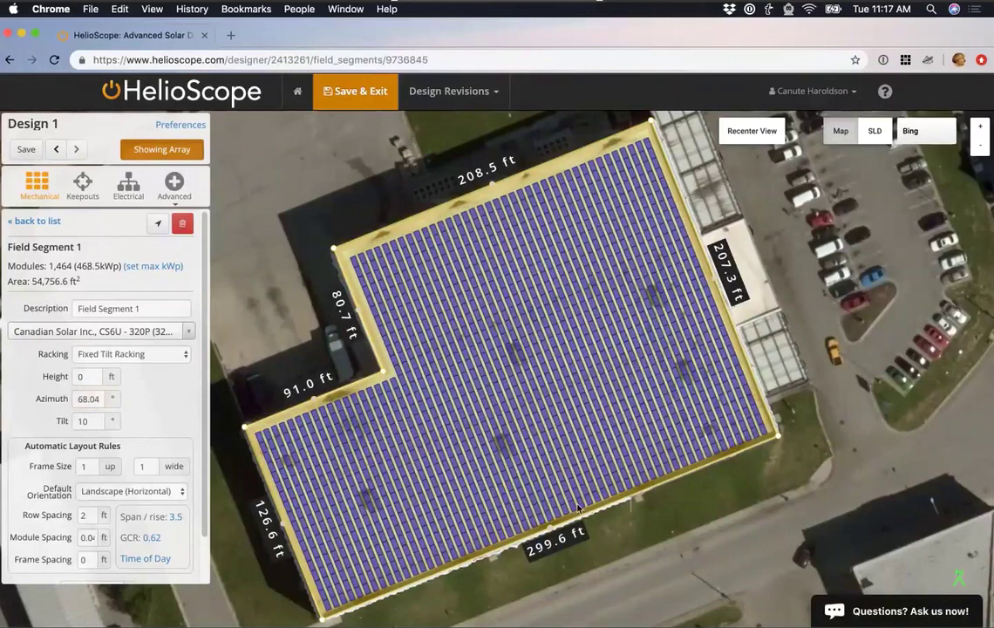
left_click(551, 532)
left_click(575, 579)
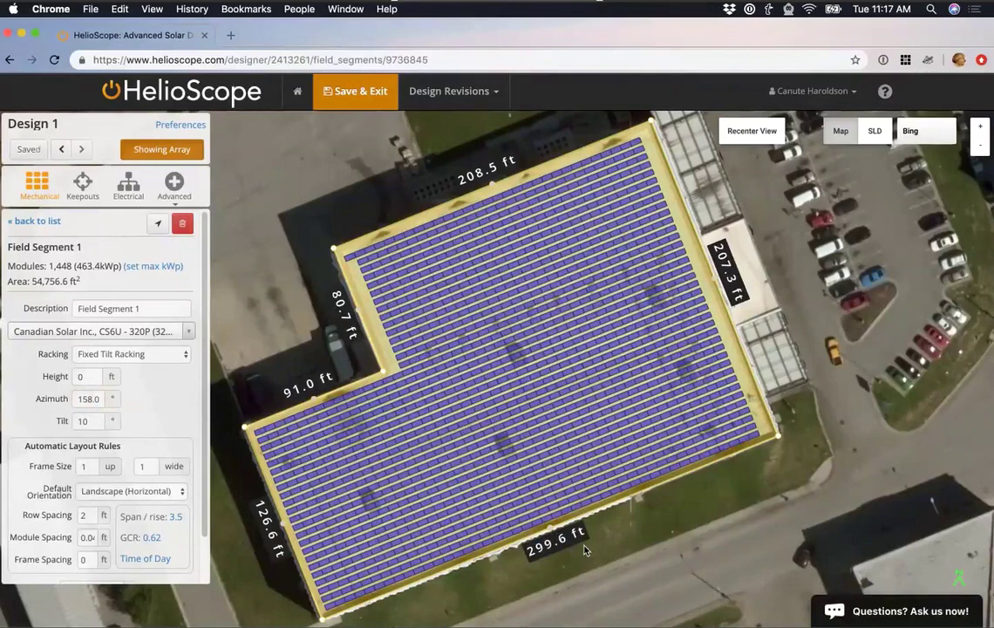
scroll(584, 545, "down", 1)
scroll(604, 550, "down", 2)
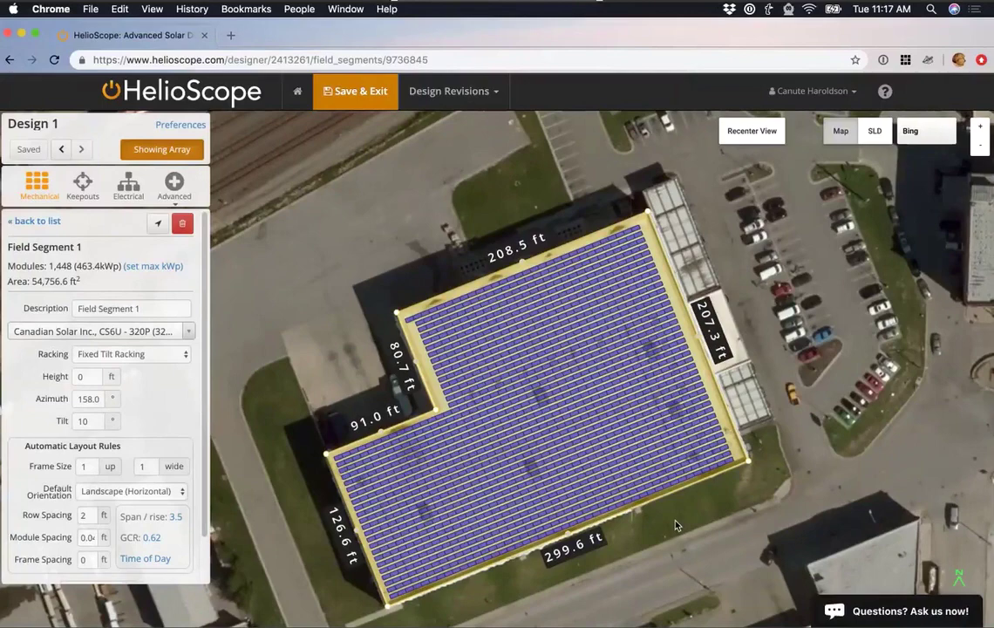
left_click(87, 376)
type("30")
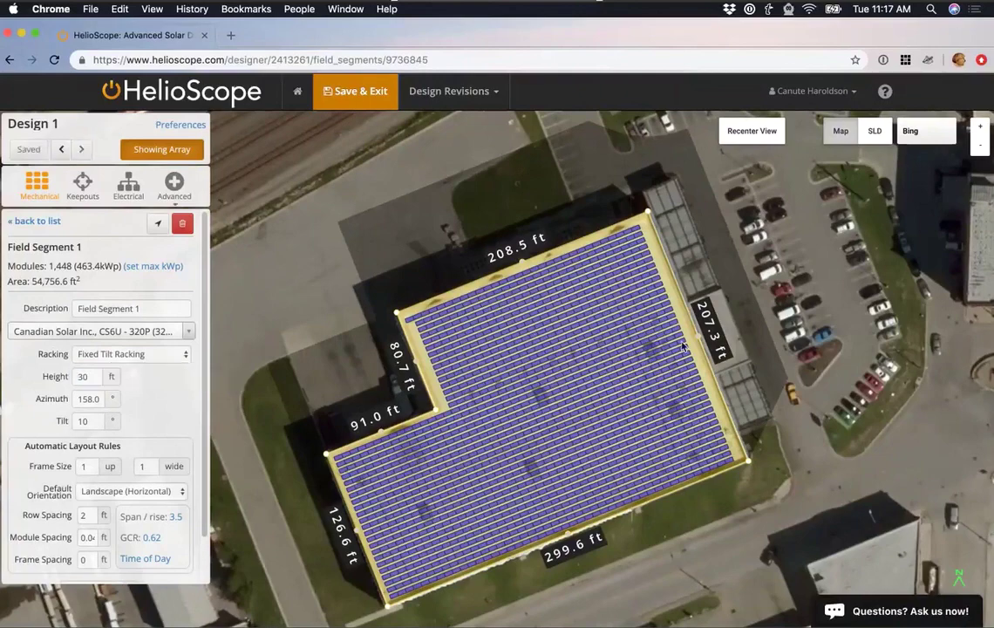
left_click_drag(900, 397, 812, 304)
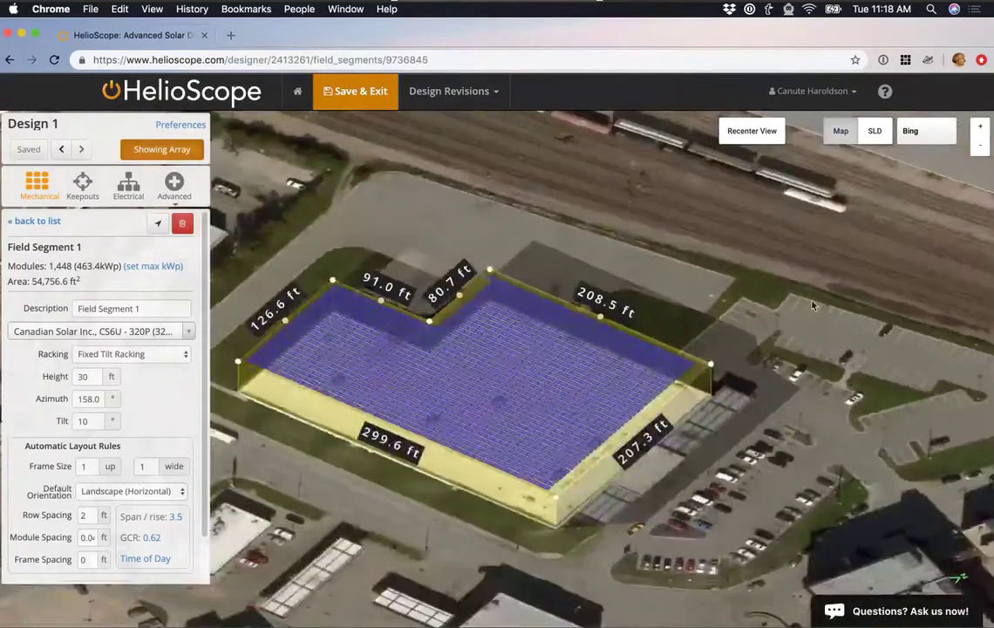
scroll(722, 267, "up", 5)
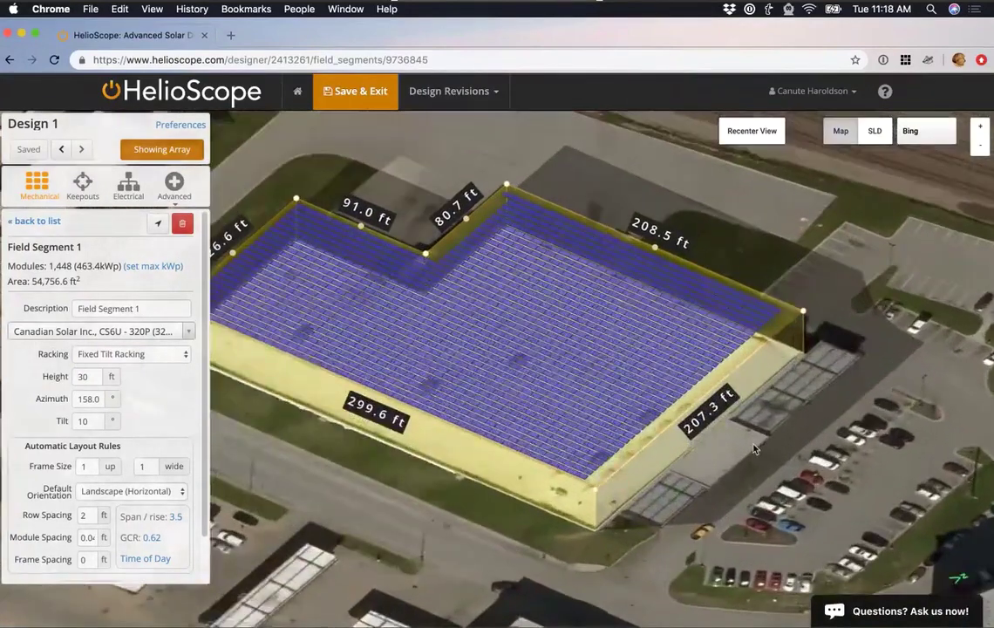
scroll(755, 448, "down", 2)
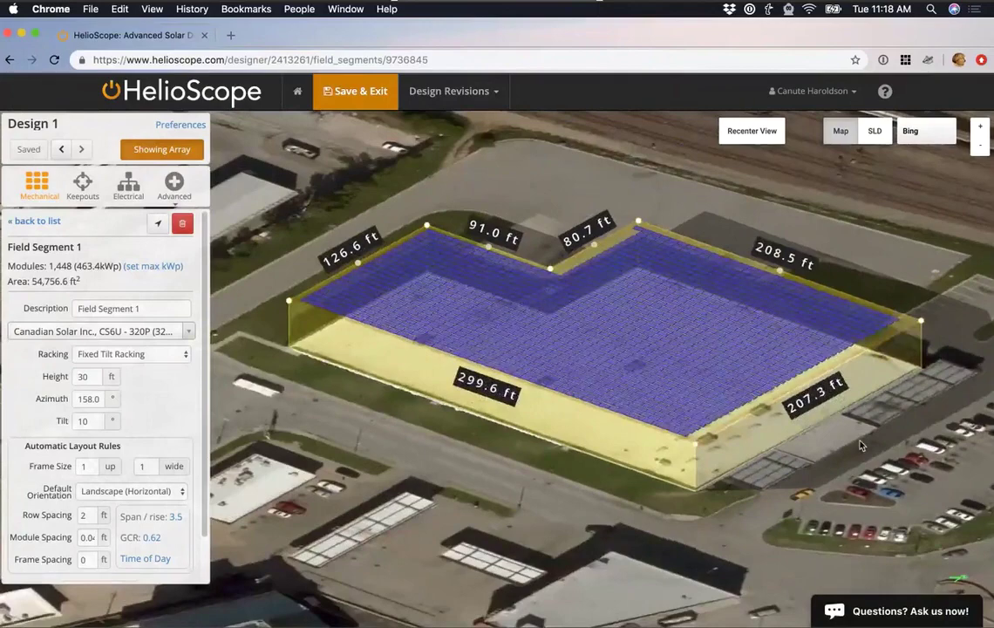
scroll(845, 460, "up", 1)
scroll(841, 457, "up", 2)
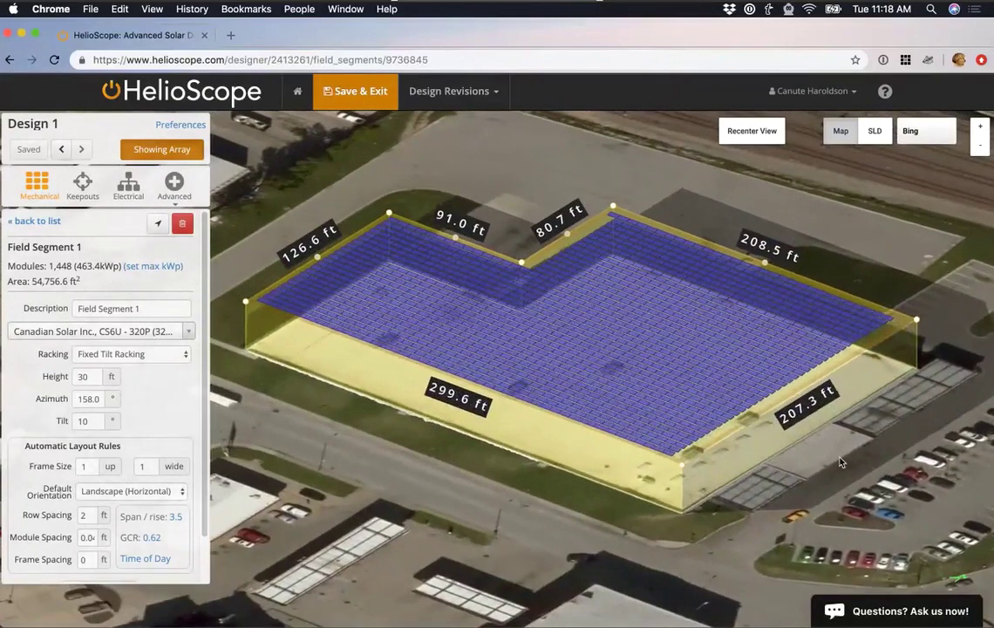
scroll(841, 461, "up", 2)
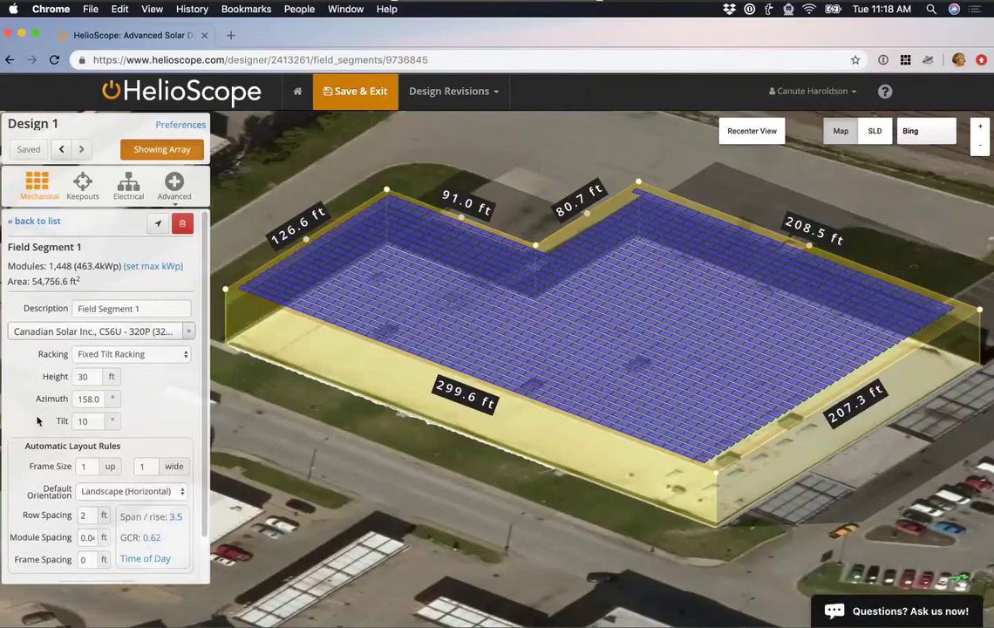
left_click(140, 356)
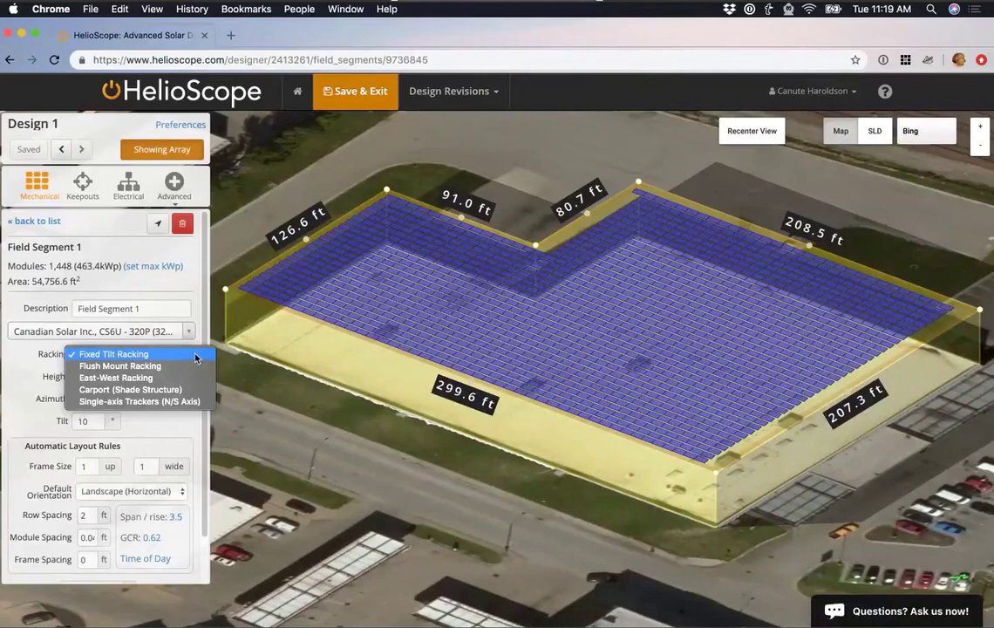
left_click(168, 379)
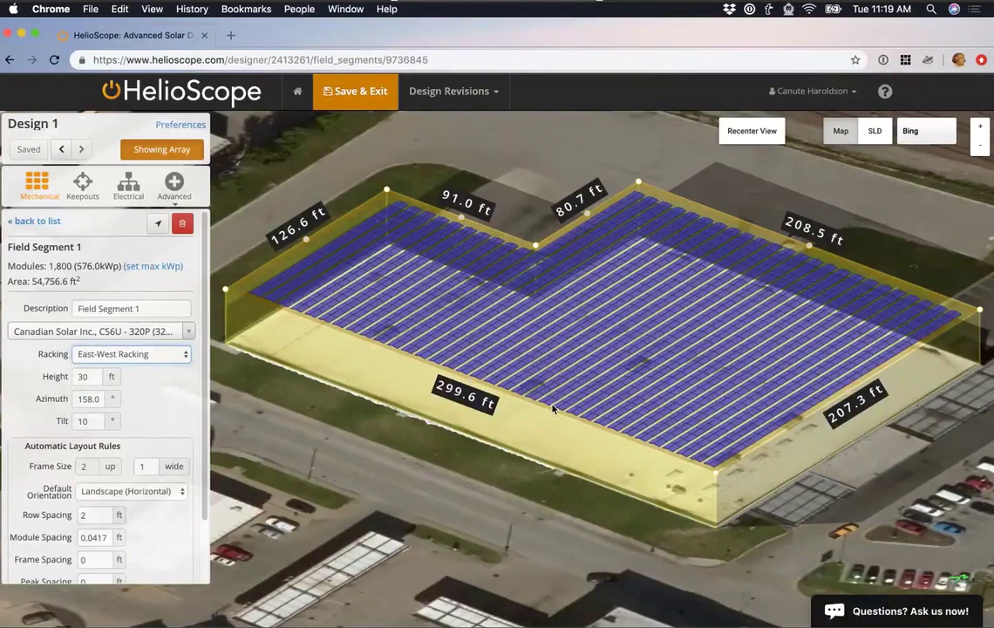
left_click(186, 362)
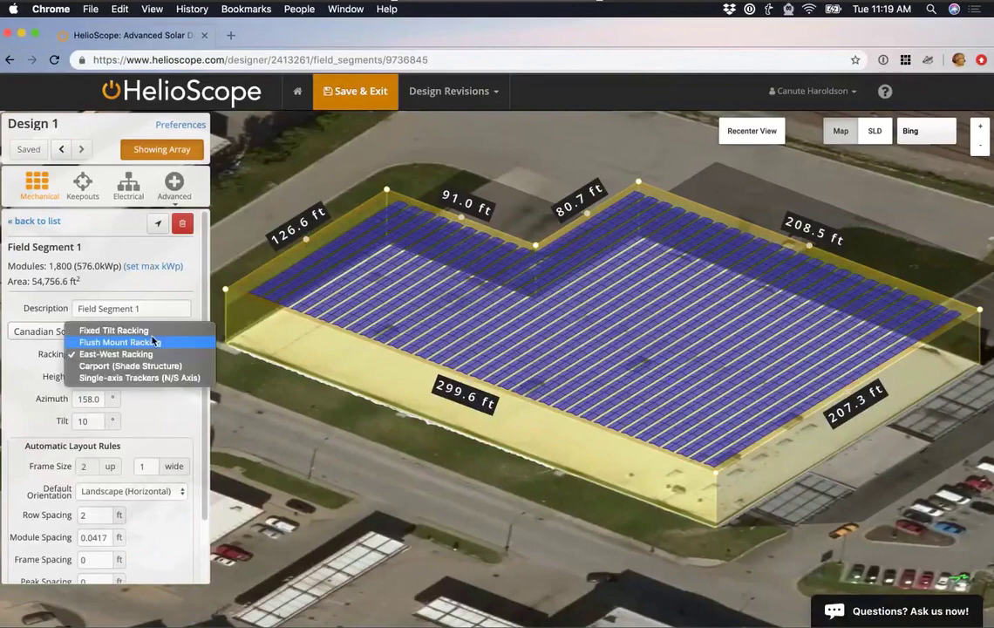
left_click(151, 332)
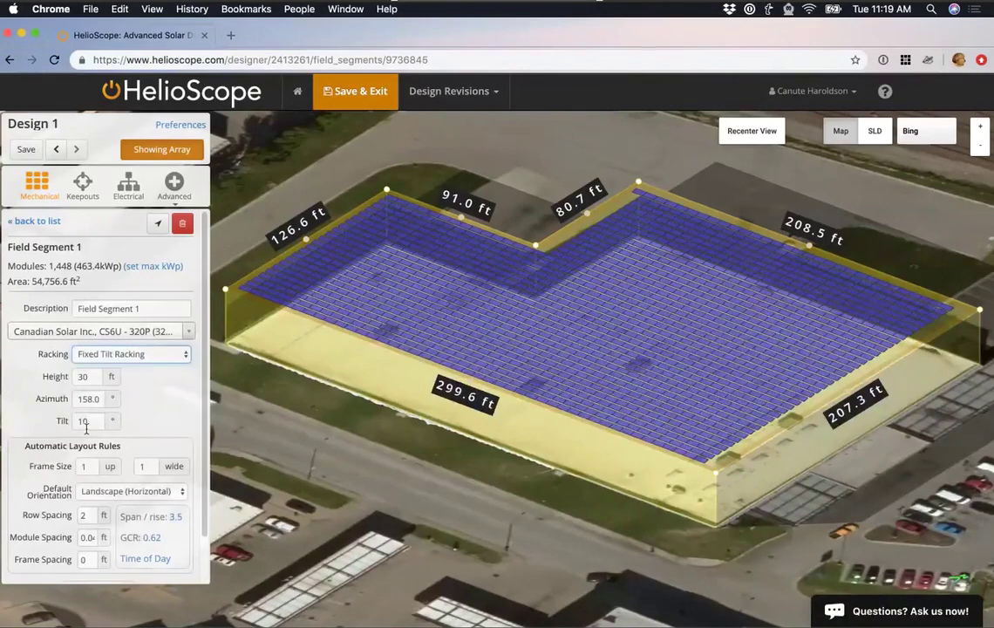
left_click_drag(89, 424, 61, 422)
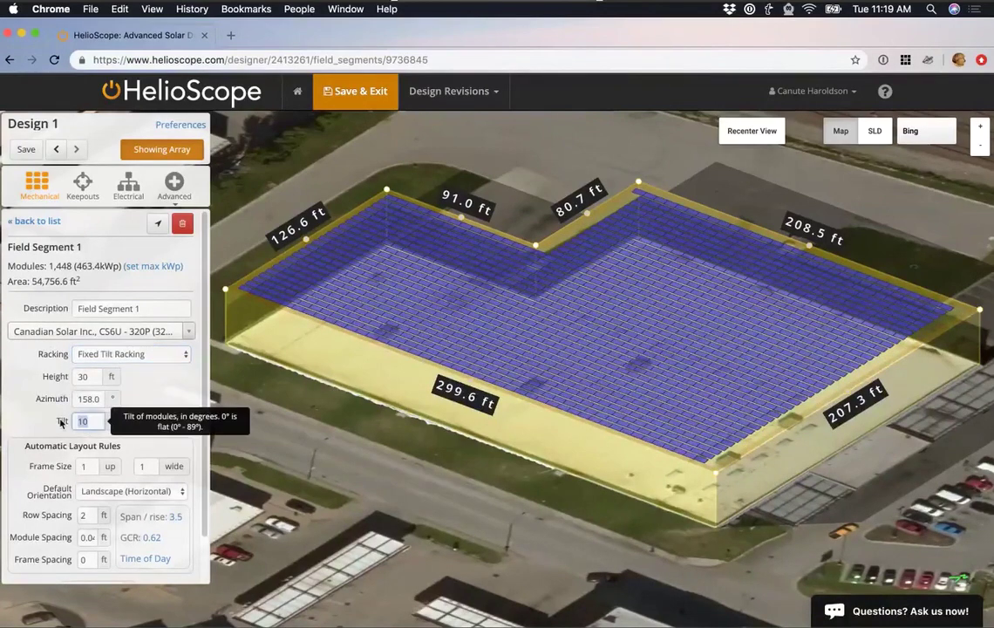
type("60")
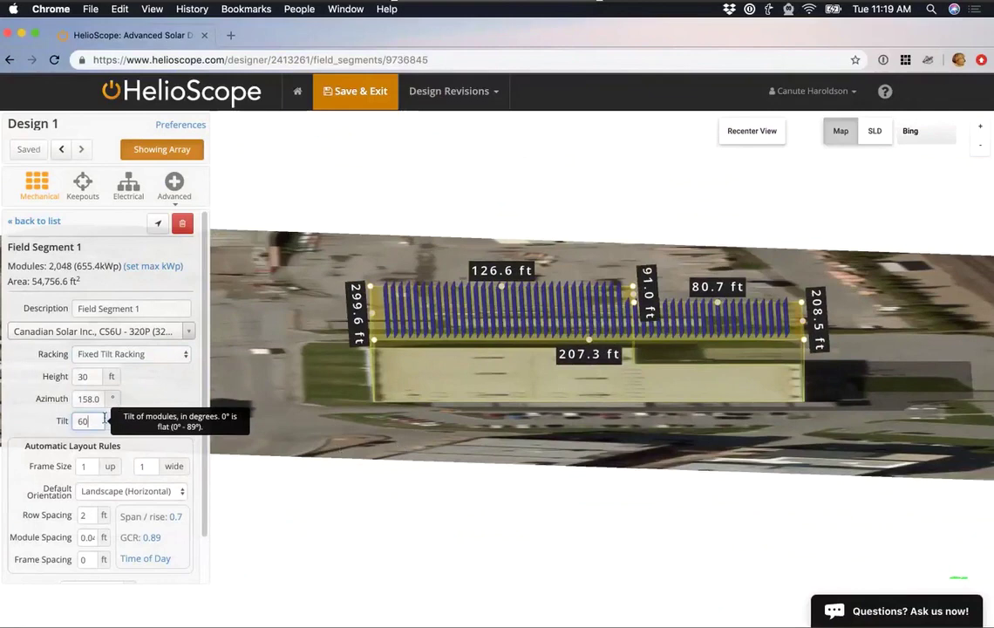
key("BackSpace")
key("BackSpace")
type("10")
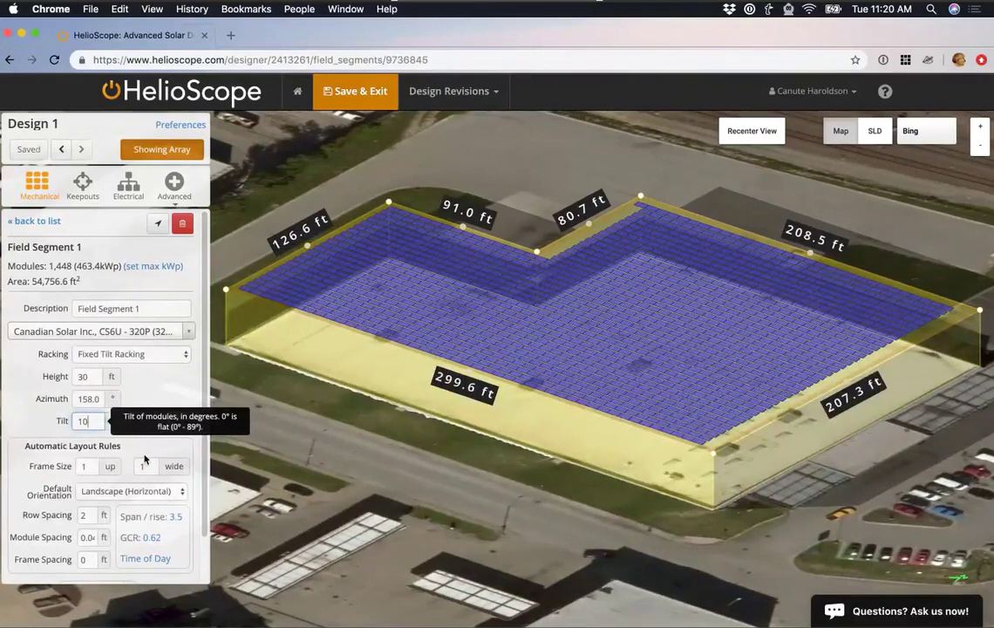
Recenter on the array, orbit to a side view, then return to the overhead view.
left_click(741, 142)
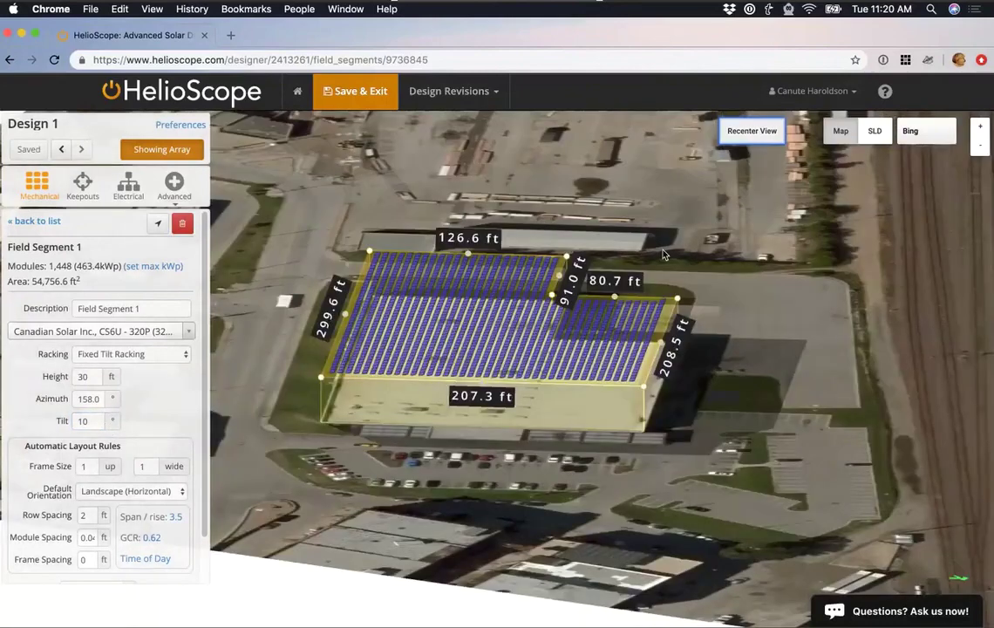
left_click_drag(662, 254, 549, 337)
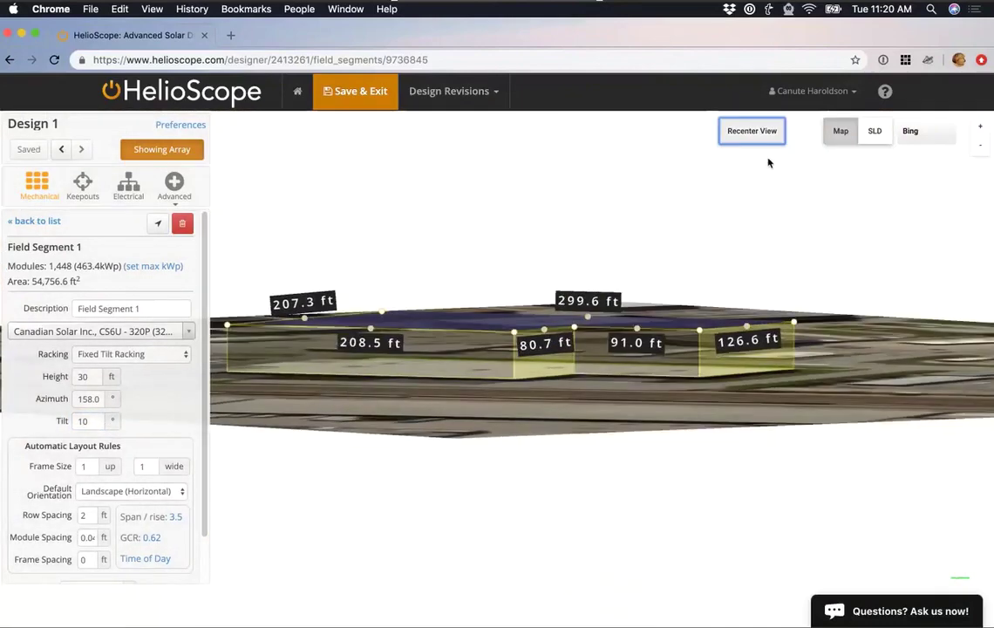
left_click(753, 138)
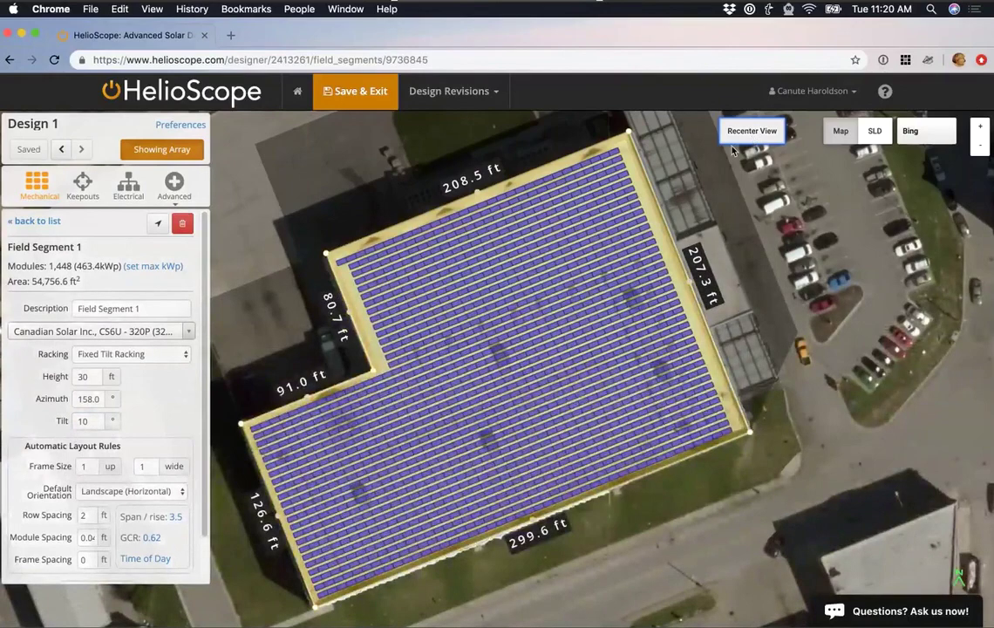
scroll(45, 466, "down", 2)
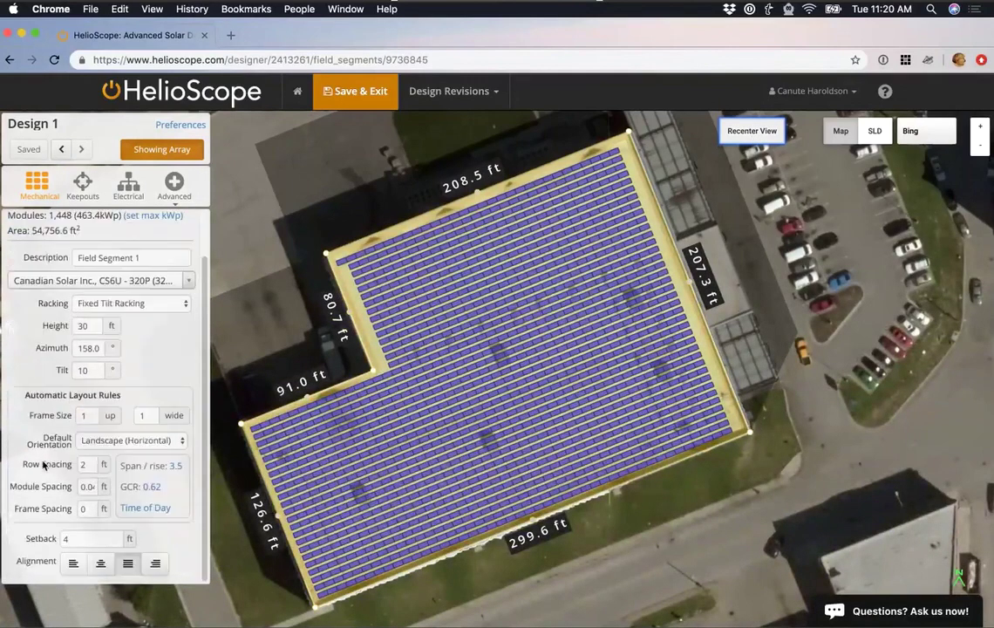
Set Row Spacing to 4 ft, reducing the array to 1,024 modules at 0.45 GCR.
left_click(87, 465)
key("BackSpace")
type("4")
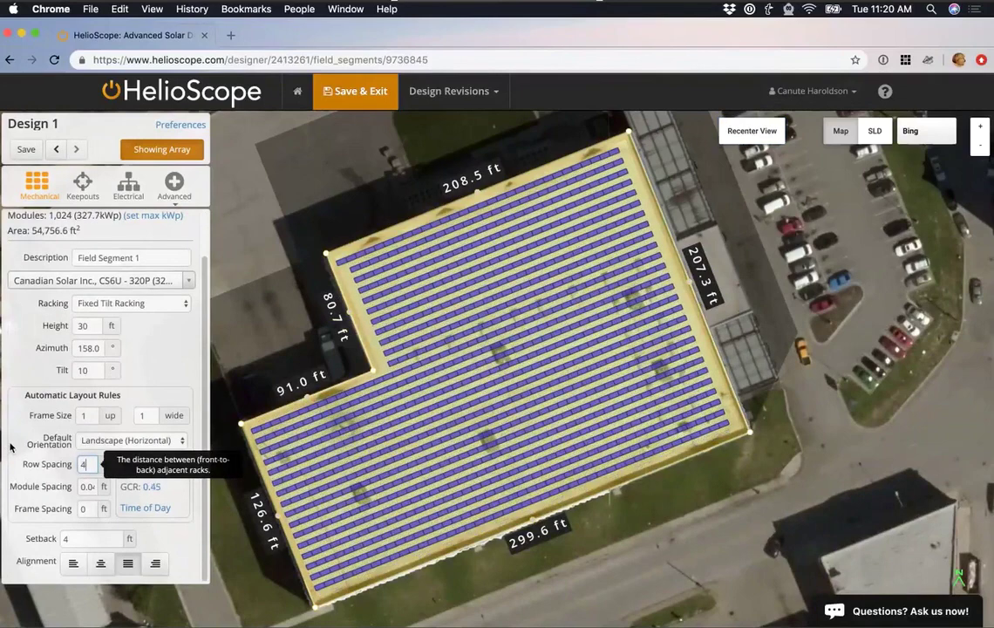
left_click(26, 440)
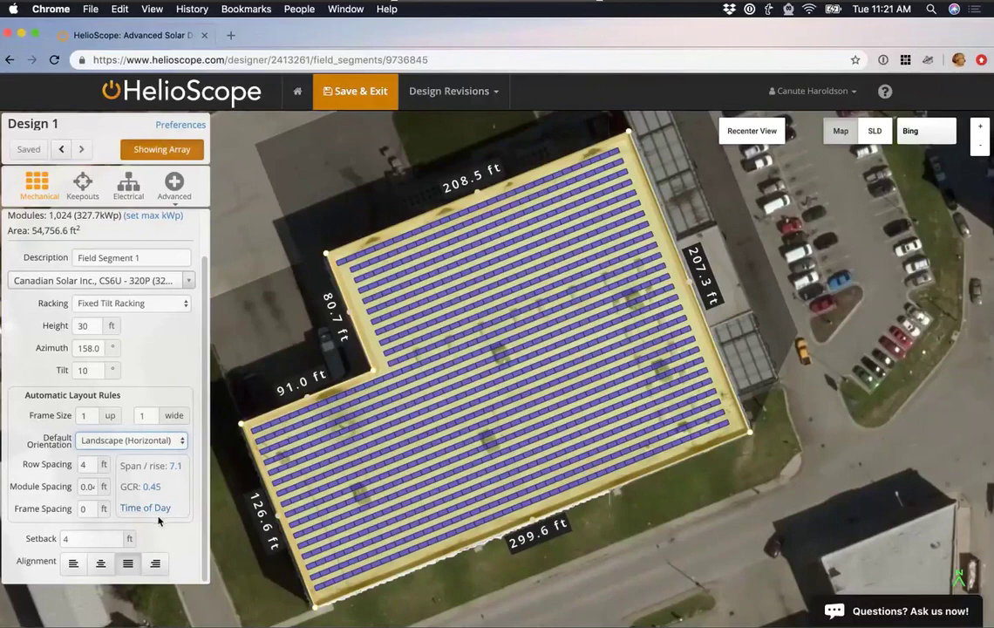
Run a 10:00 AM–02:00 PM time-of-day analysis and apply its ~1.5 ft row spacing.
left_click(148, 509)
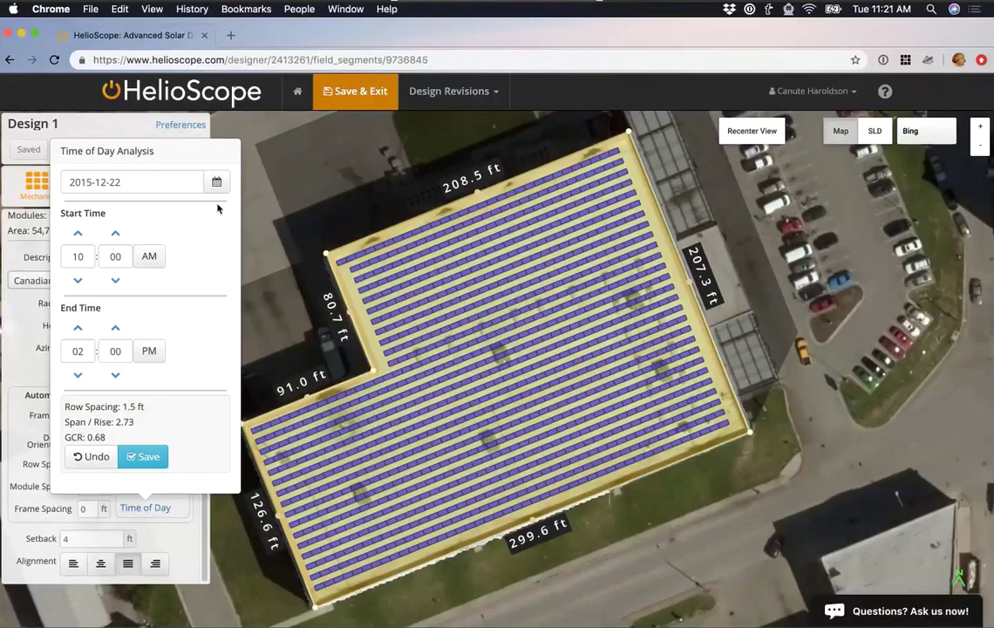
left_click(216, 181)
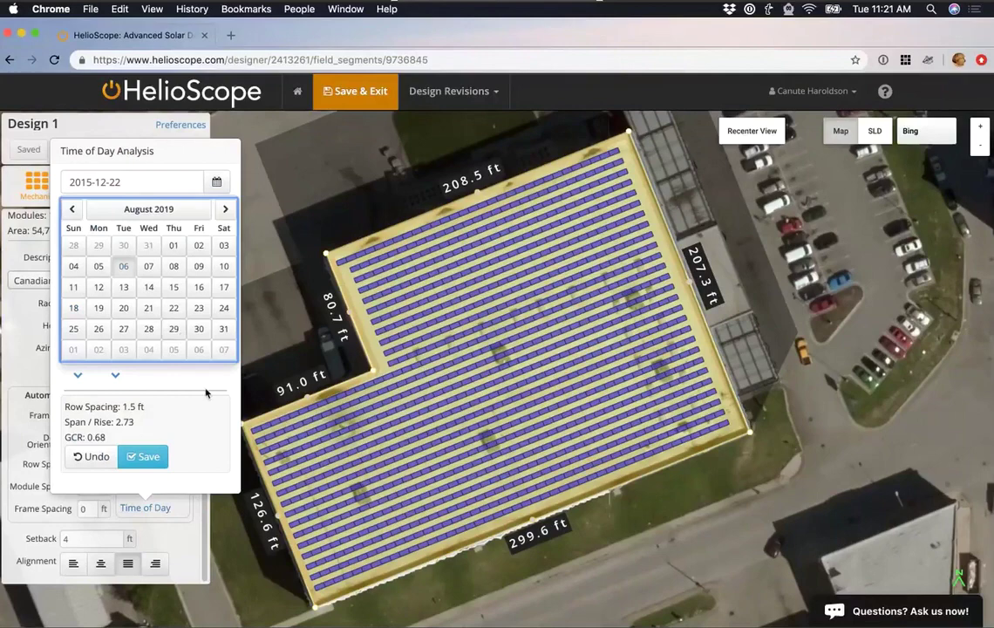
left_click(206, 392)
left_click(79, 281)
left_click(77, 233)
left_click(77, 233)
left_click(78, 281)
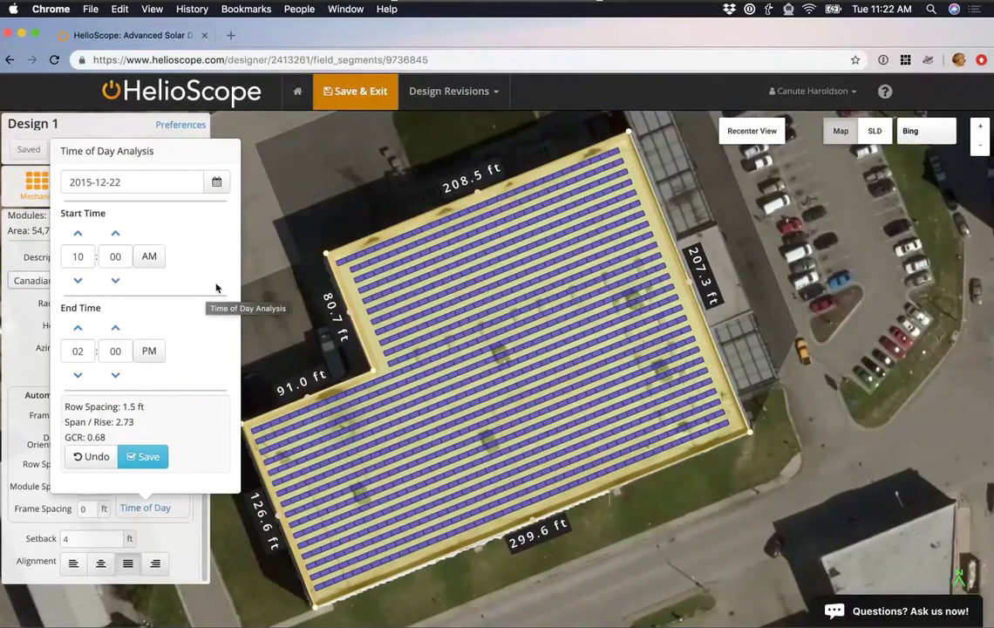
left_click(150, 457)
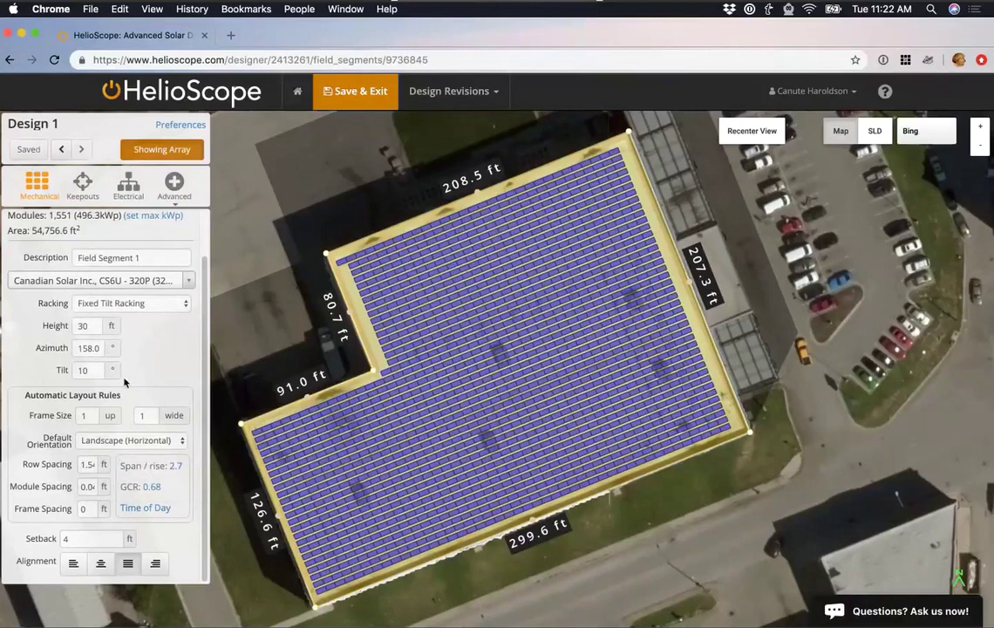
Set tilt to 60° and reapply time-of-day spacing, giving 7.68 ft rows and 791 modules.
left_click_drag(94, 370, 67, 370)
type("60")
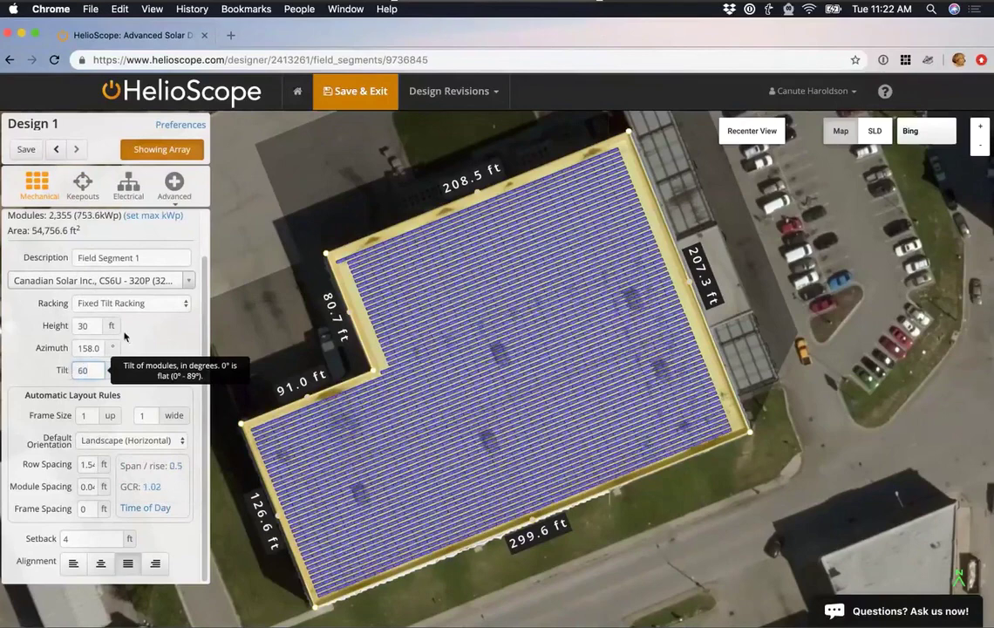
left_click(164, 511)
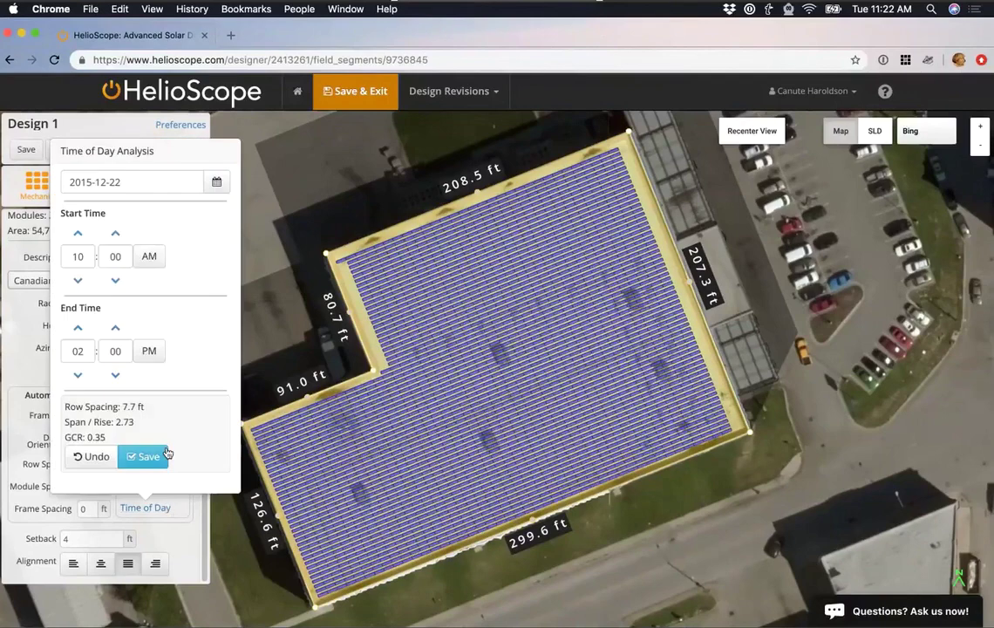
left_click(161, 454)
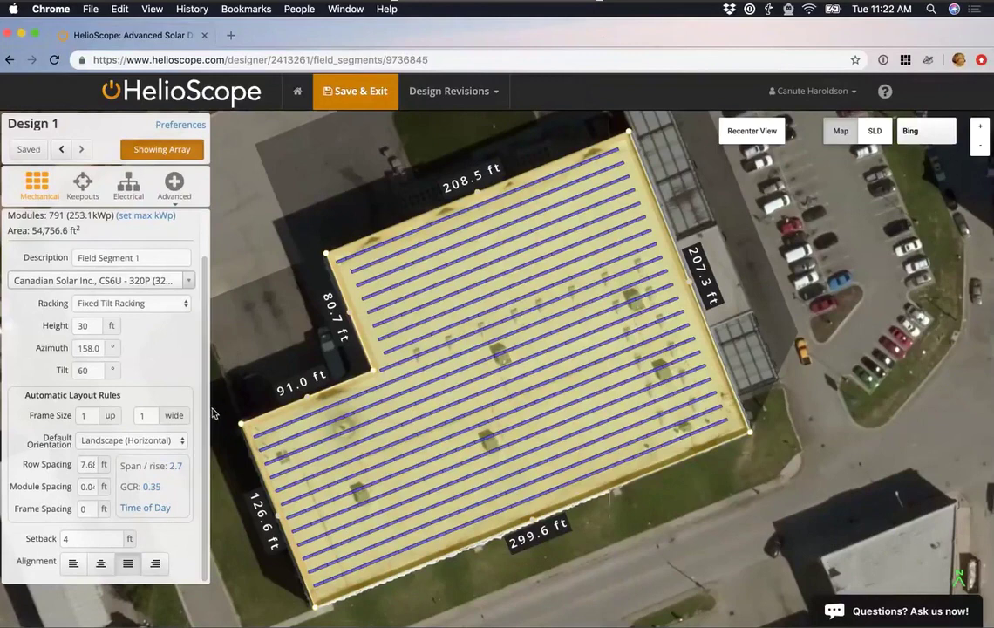
Return tilt to 10° and reapply time-of-day spacing for about 1.54 ft rows.
double_click(89, 372)
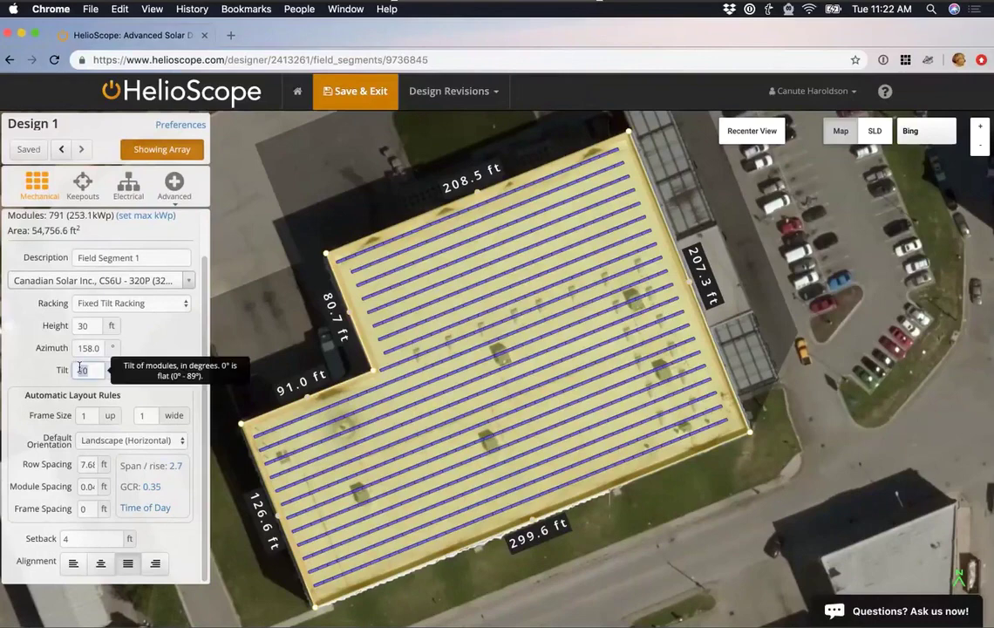
type("10")
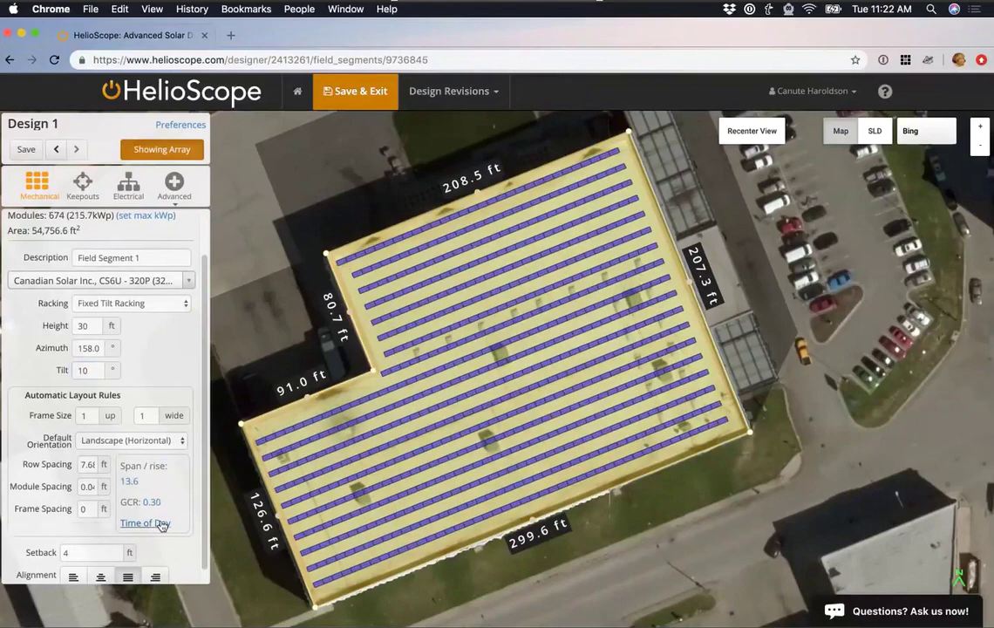
left_click(145, 522)
left_click(144, 454)
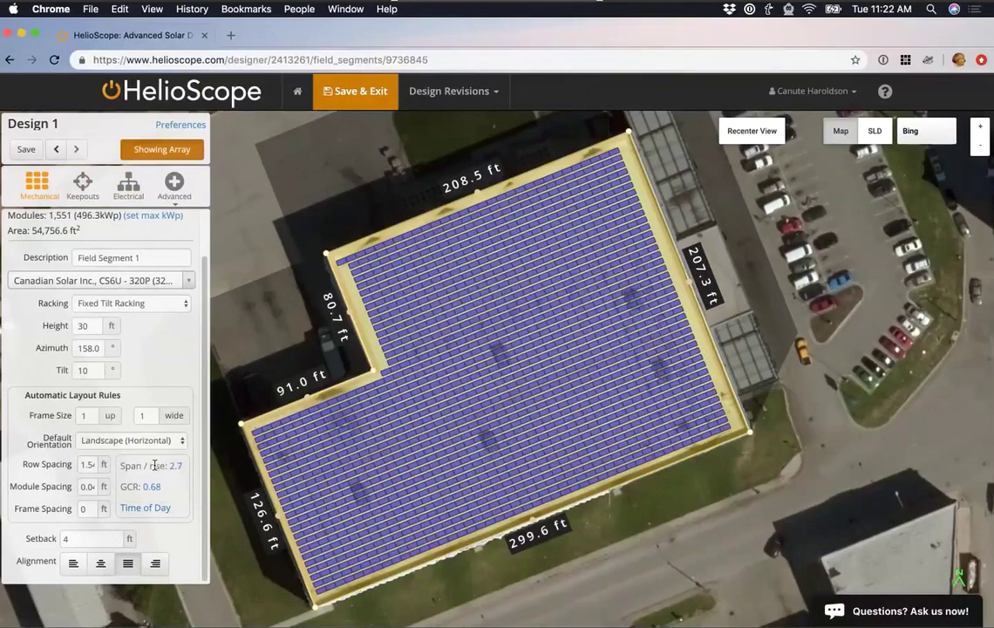
Change the edge setback from 4 to 6 ft, trimming the array to 1,525 modules.
scroll(248, 503, "up", 1)
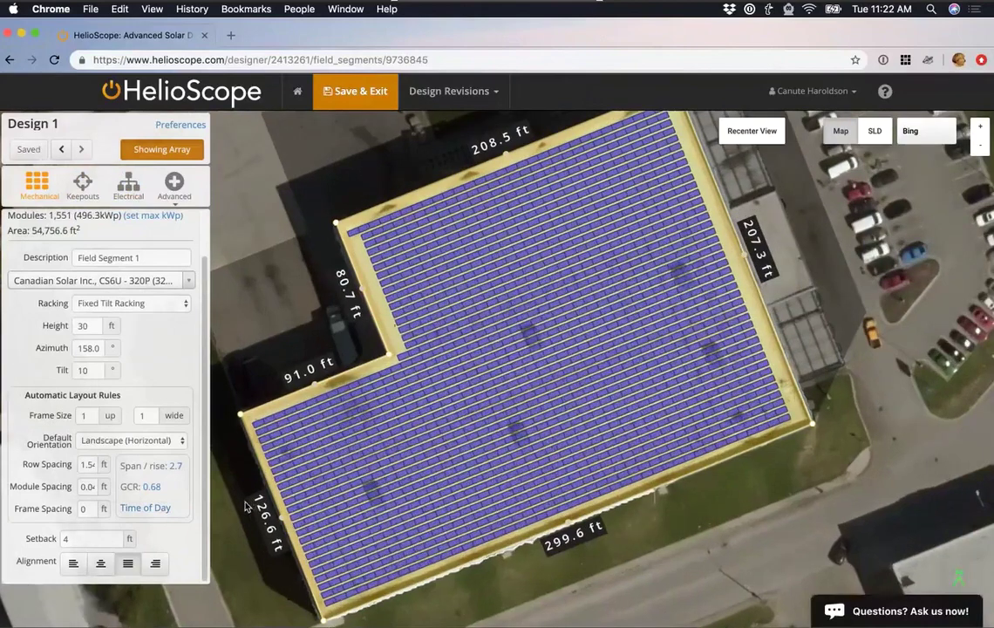
scroll(247, 505, "up", 3)
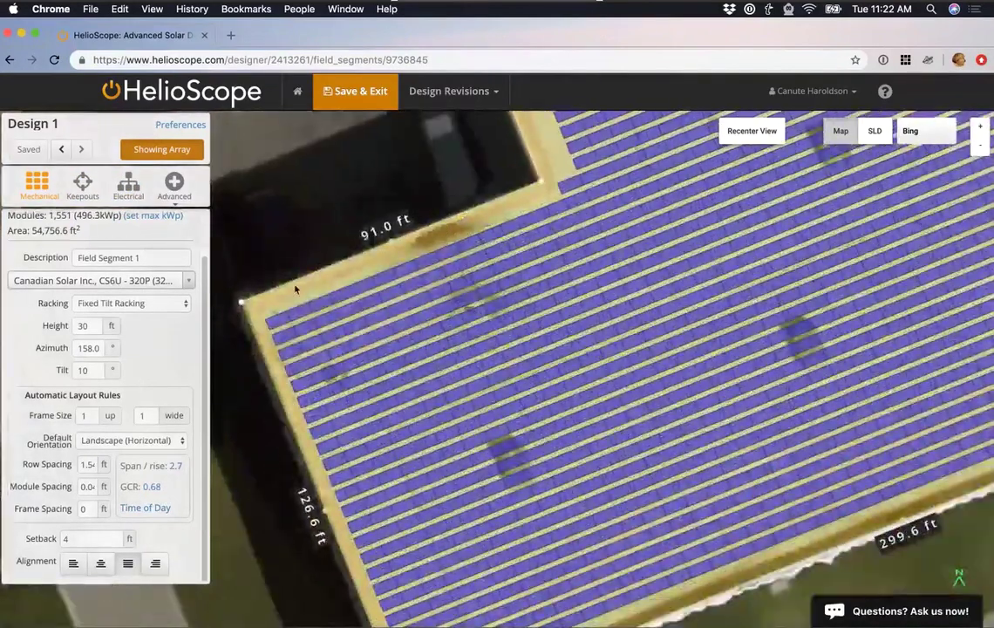
left_click_drag(294, 288, 306, 365)
left_click(62, 534)
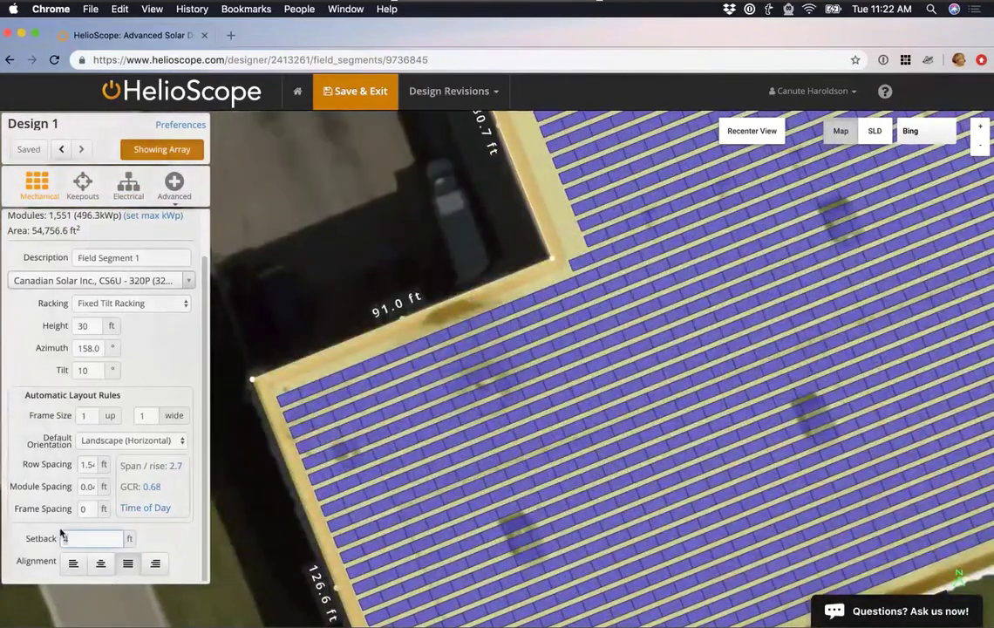
type("6")
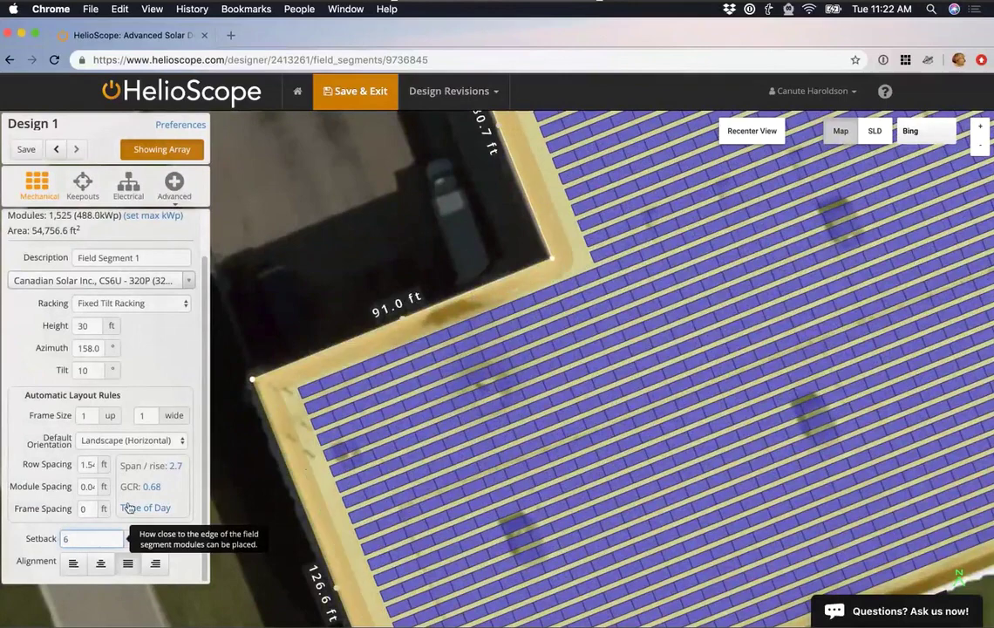
left_click(180, 372)
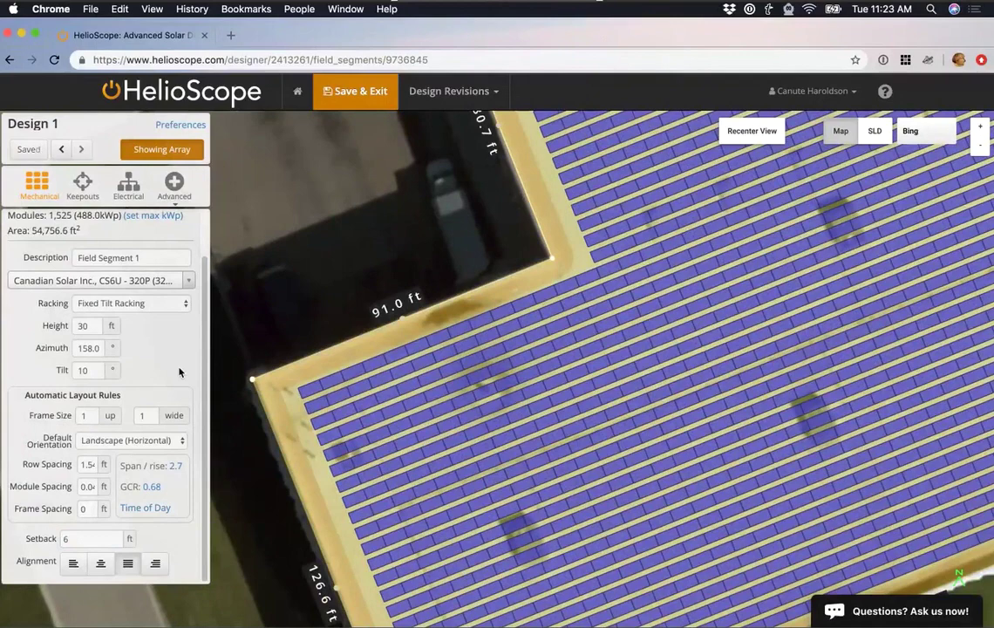
scroll(261, 376, "down", 5)
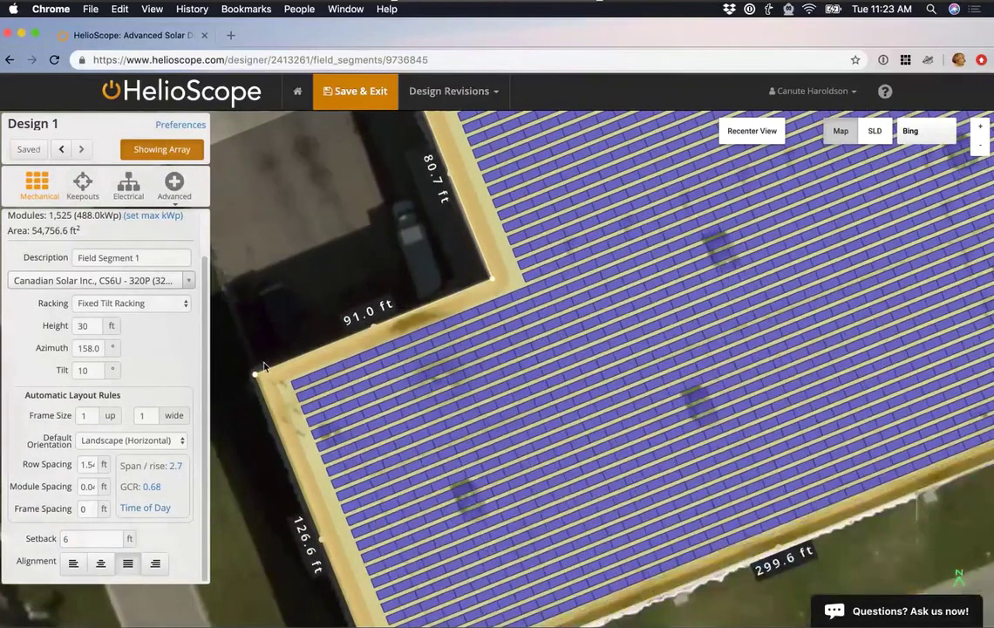
scroll(327, 290, "down", 1)
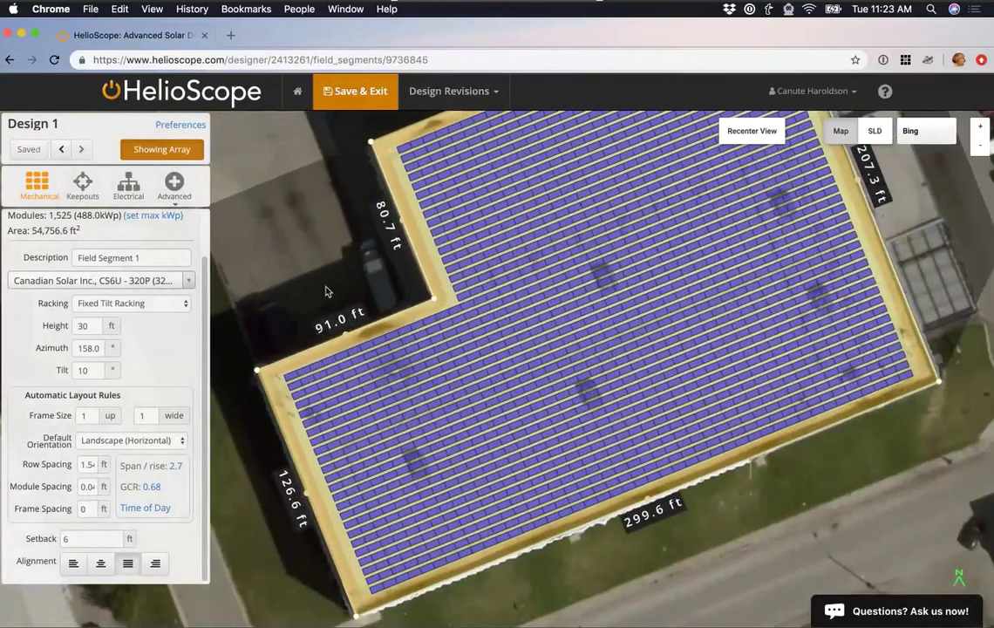
left_click_drag(326, 291, 306, 330)
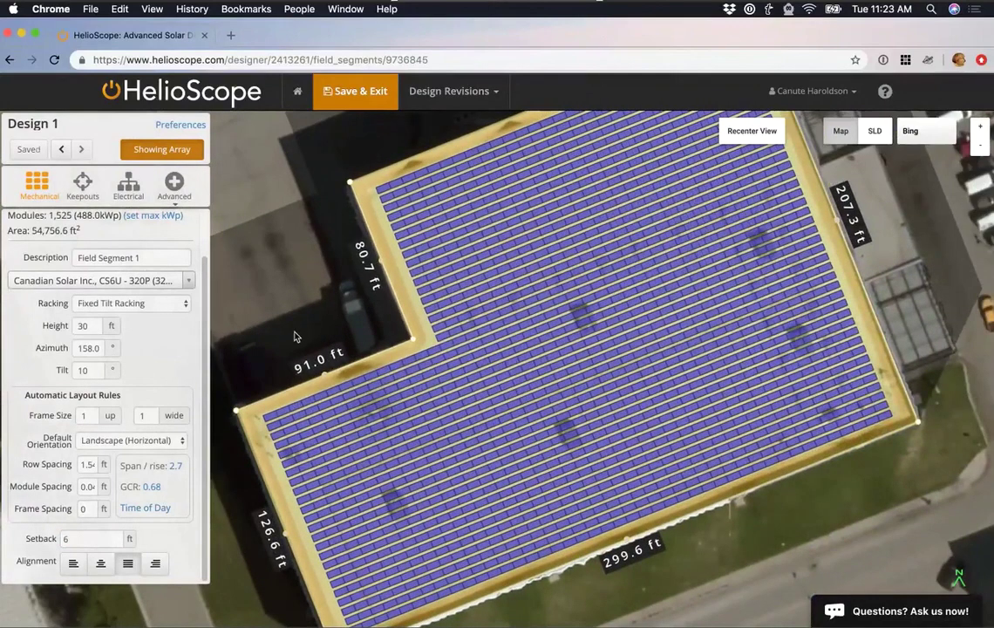
scroll(294, 337, "down", 2)
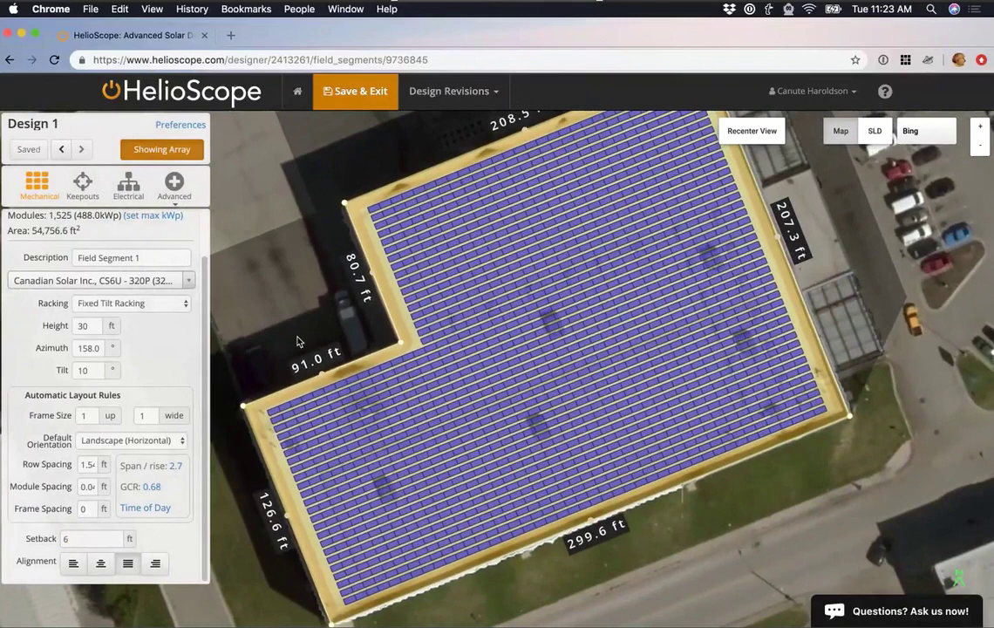
Try right, left, centred and justified module alignment for the field segment.
left_click(159, 566)
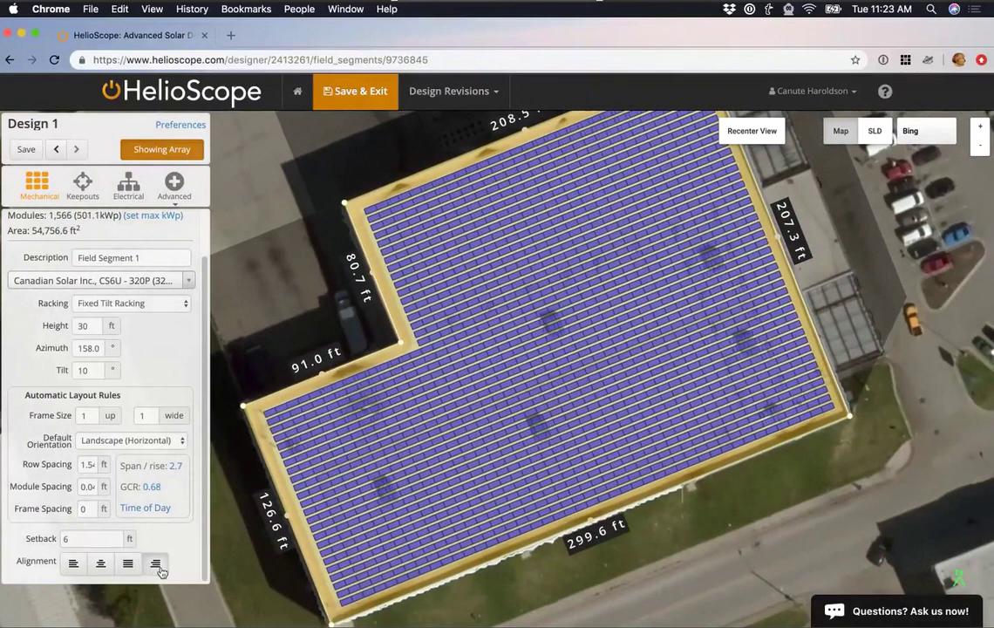
left_click(78, 564)
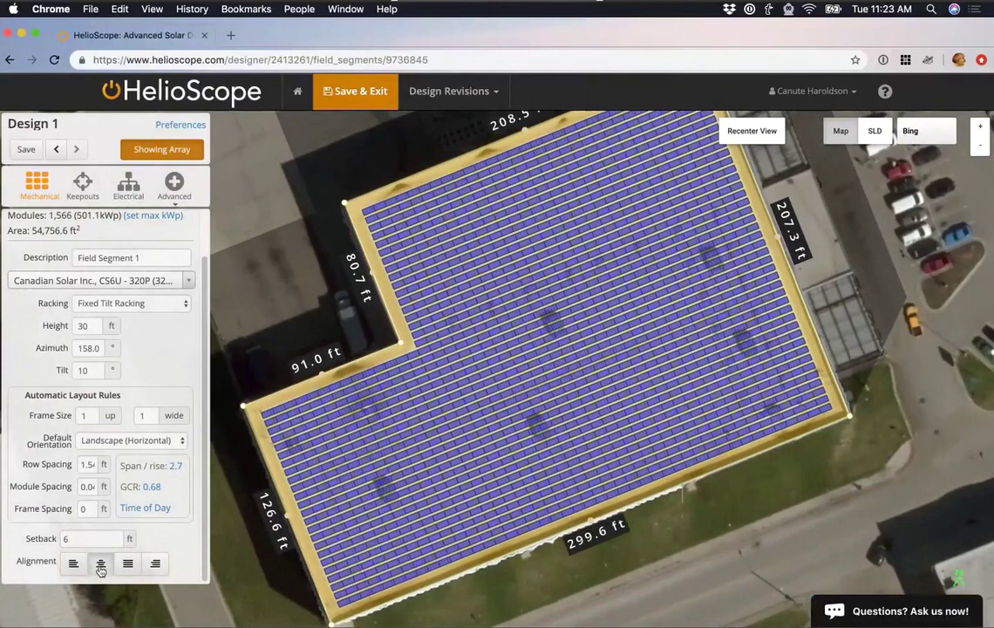
left_click(100, 564)
left_click(132, 566)
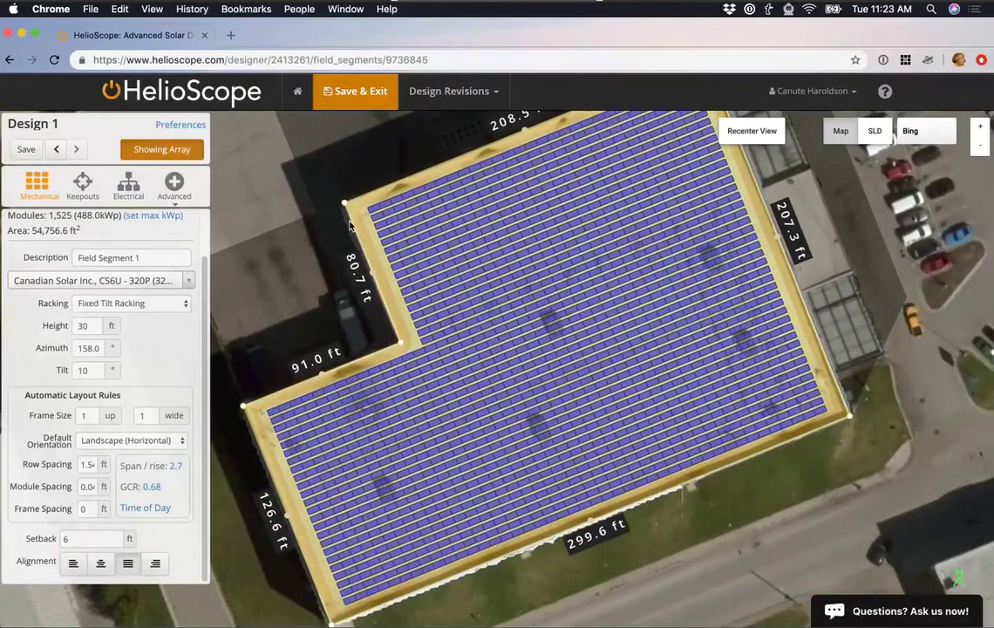
Re-lay out the field segment to 1,566 modules (501.1 kWp) and switch to Keepouts.
scroll(349, 225, "up", 5)
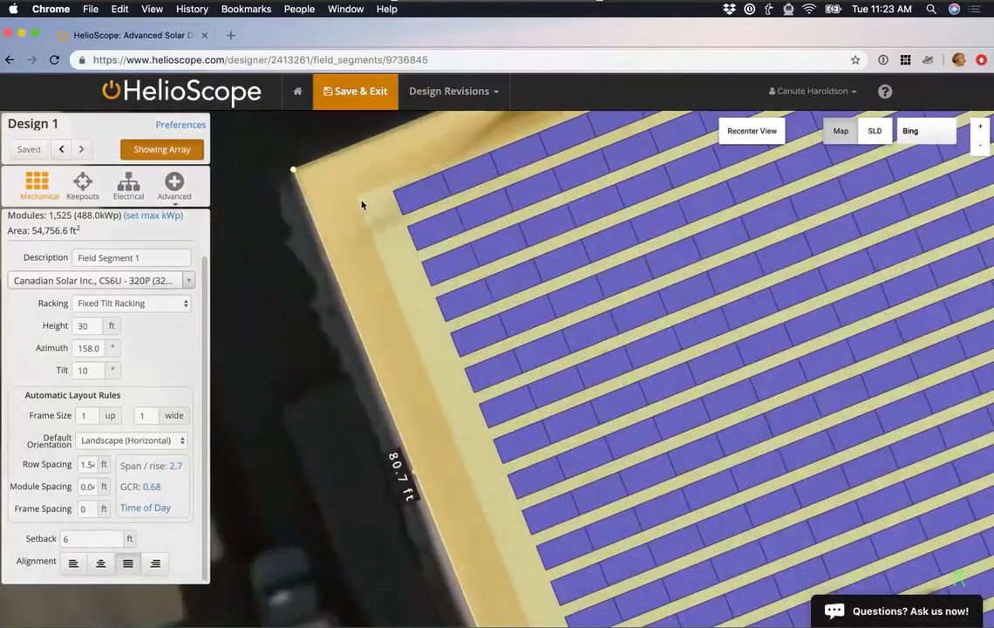
right_click(362, 207)
left_click(388, 291)
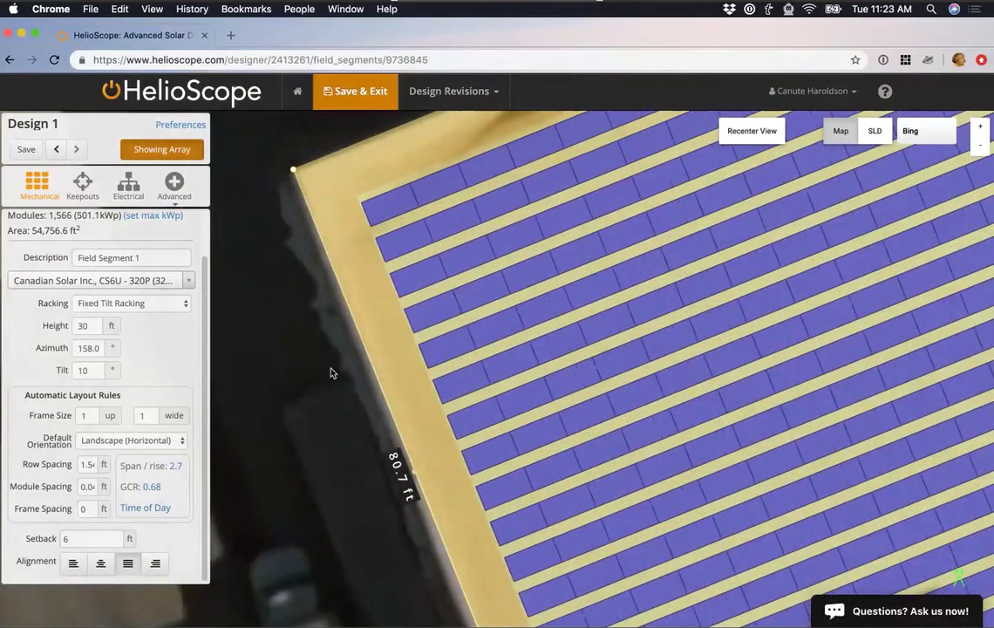
scroll(330, 370, "down", 3)
scroll(326, 433, "down", 3)
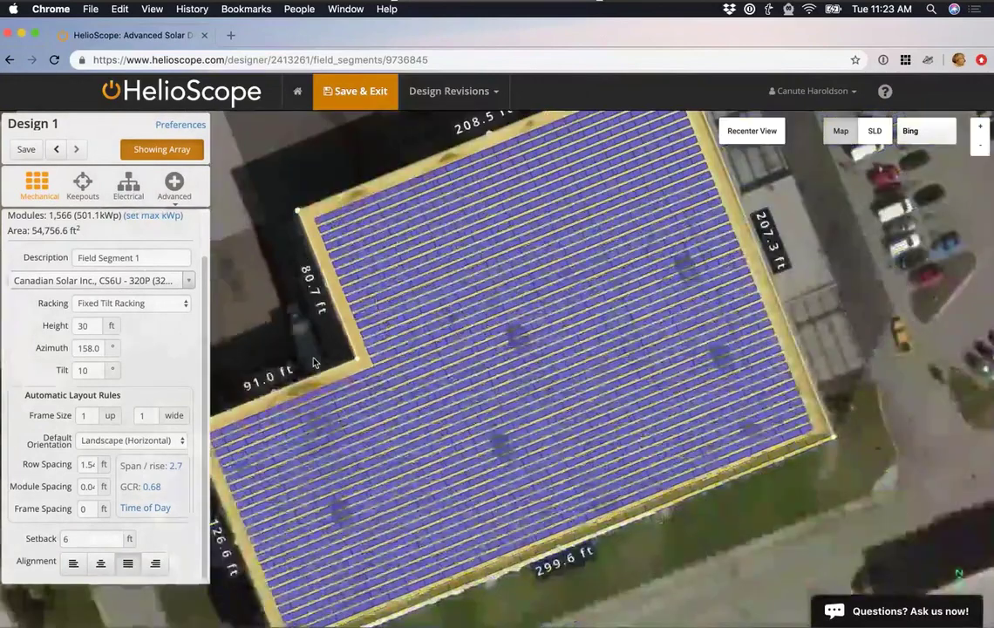
scroll(332, 312, "down", 3)
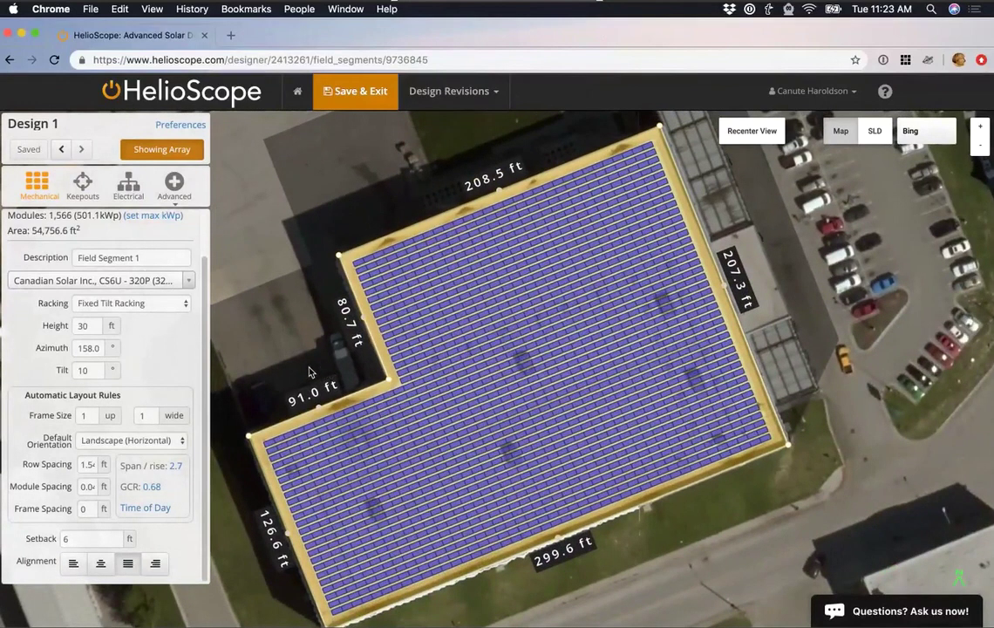
left_click(83, 183)
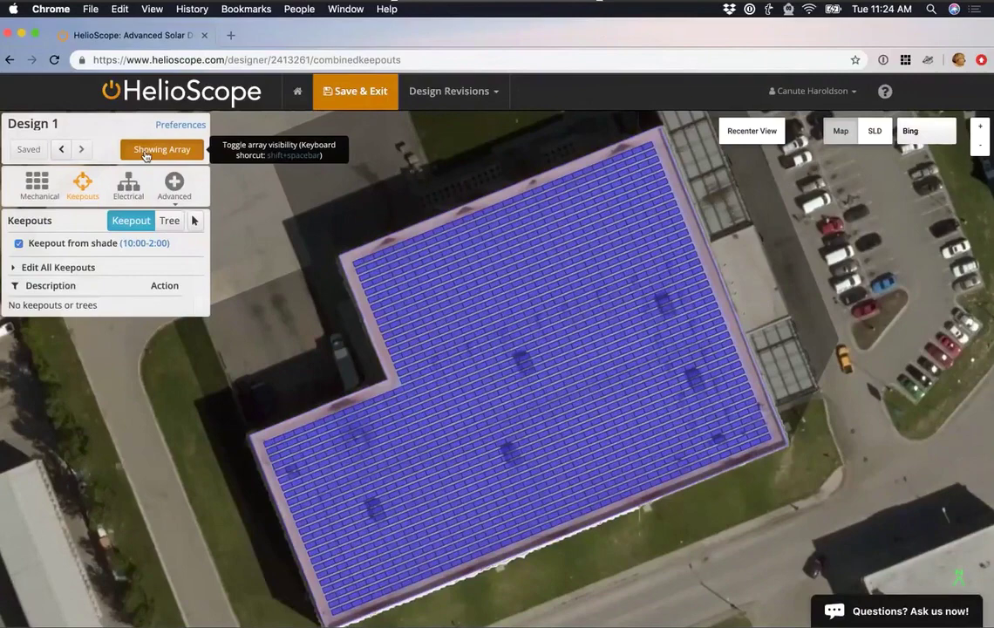
Hide the module array to expose the bare roof and zoom in on a rooftop unit.
left_click(146, 157)
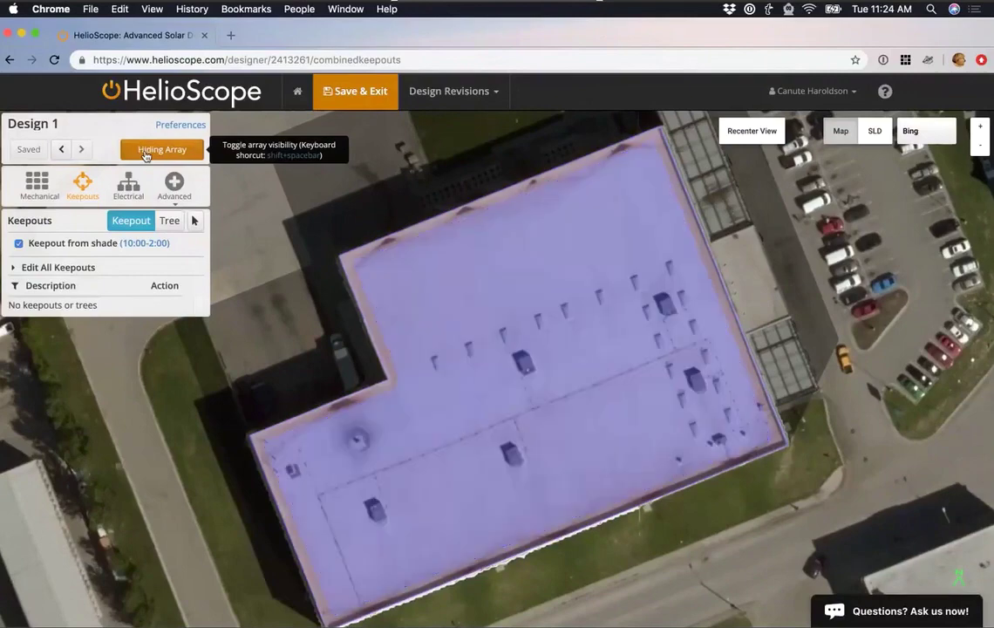
left_click(147, 157)
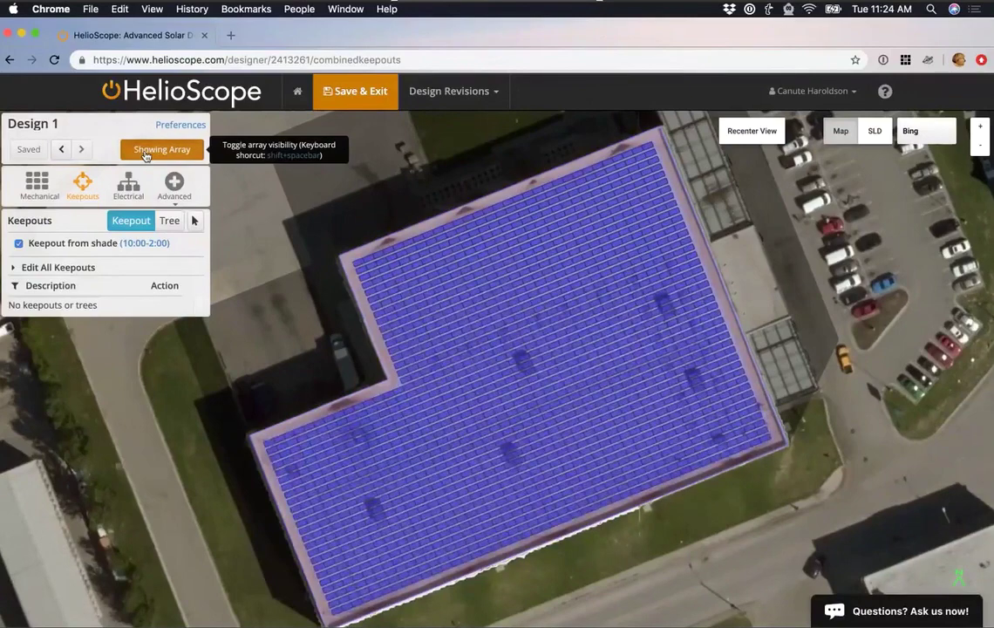
left_click(147, 155)
scroll(384, 453, "up", 5)
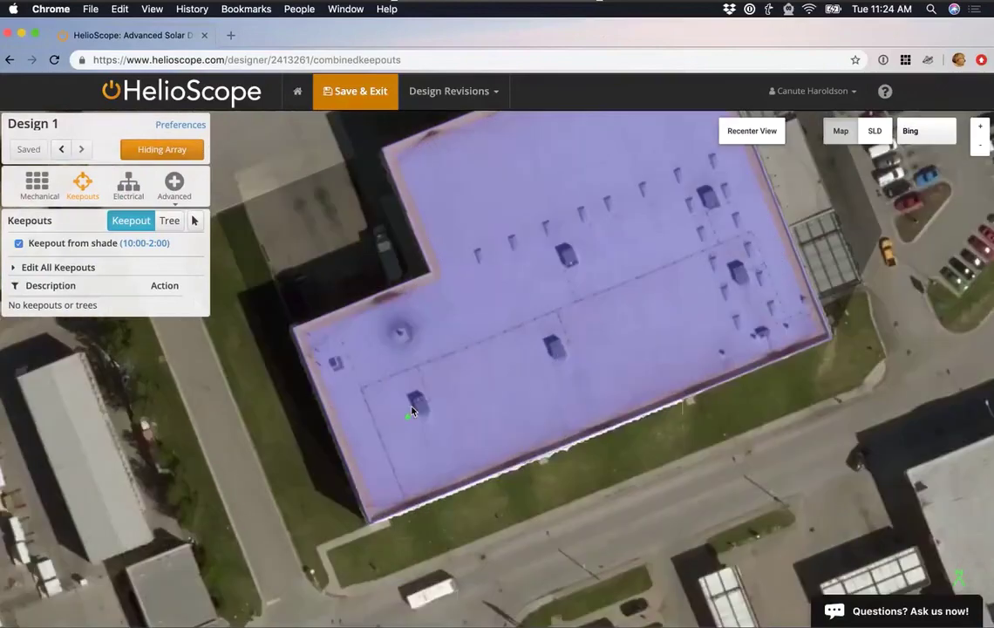
scroll(408, 415, "up", 5)
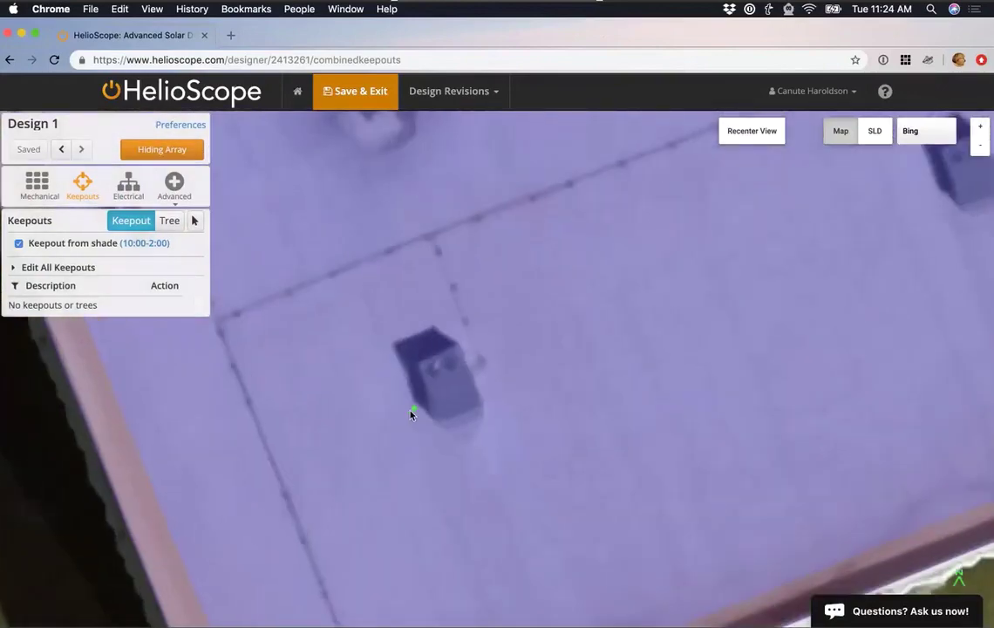
scroll(409, 405, "up", 2)
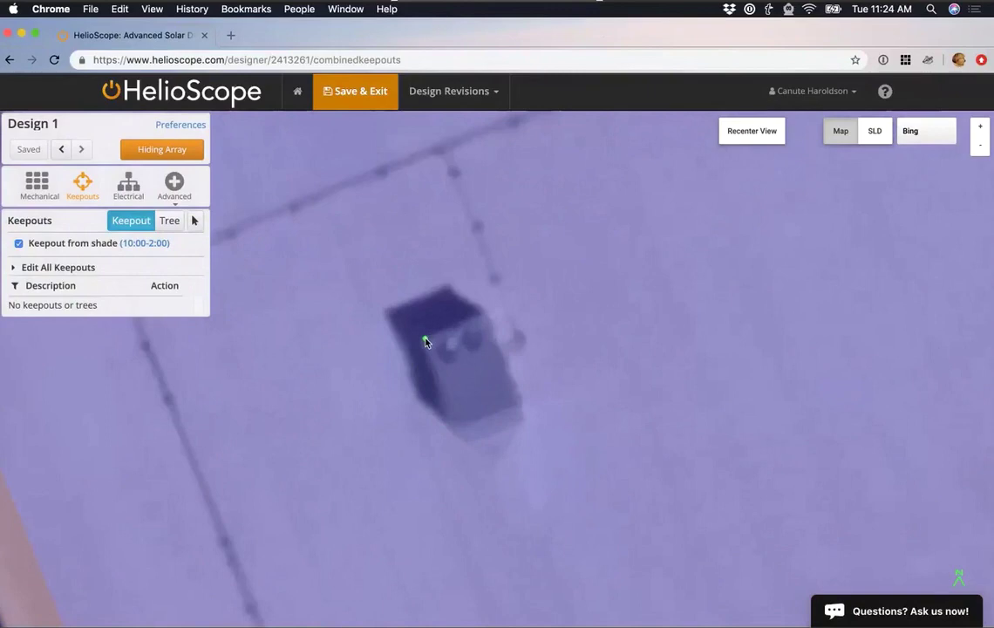
Draw a rectangular keepout around the rooftop unit.
left_click(425, 342)
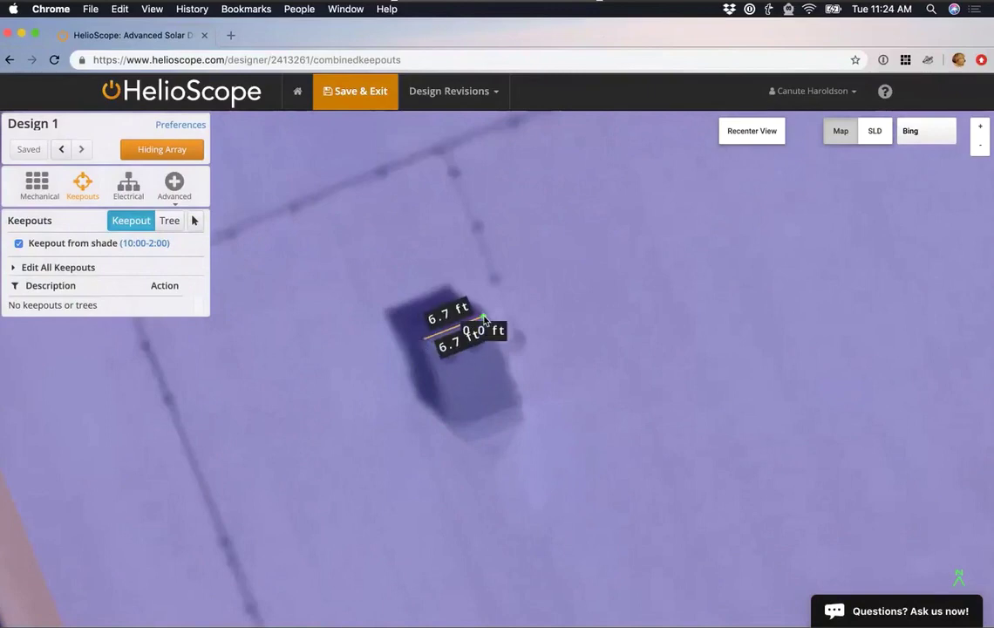
left_click(516, 404)
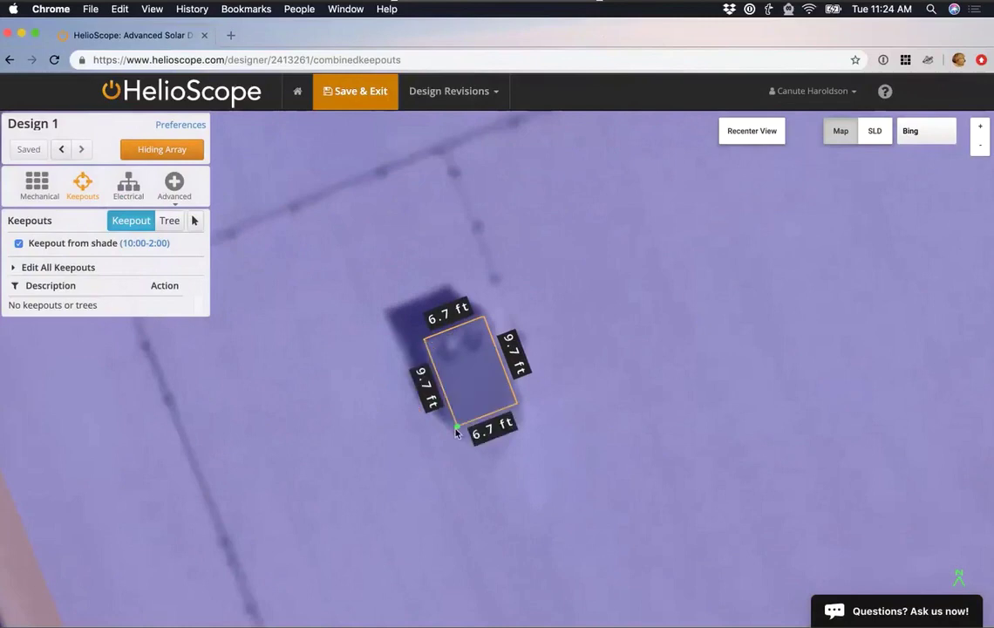
left_click(456, 429)
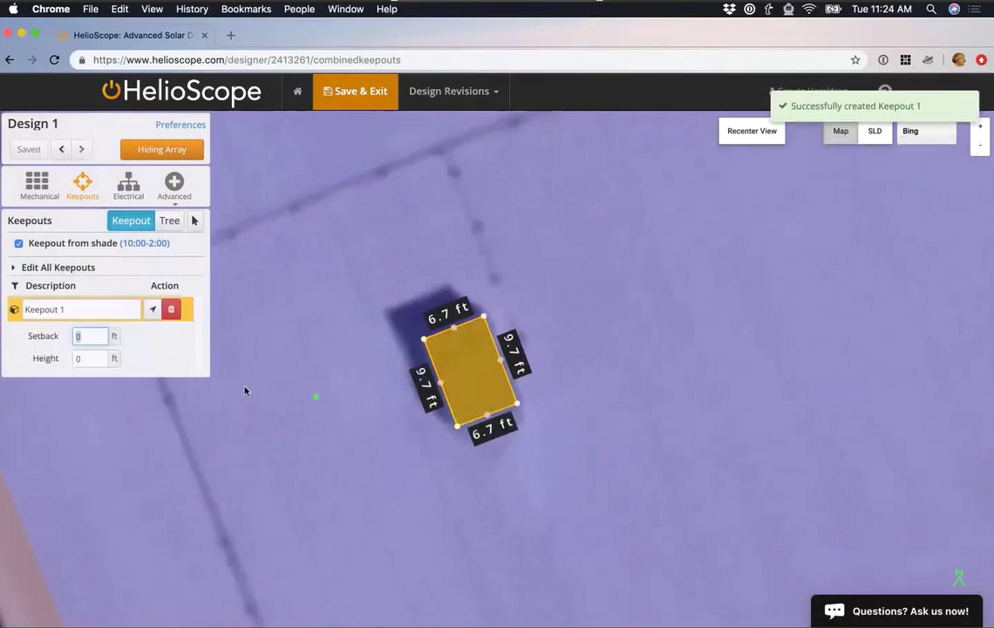
Name the keepout HVAC with a 1 ft setback and 5 ft height.
left_click(85, 308)
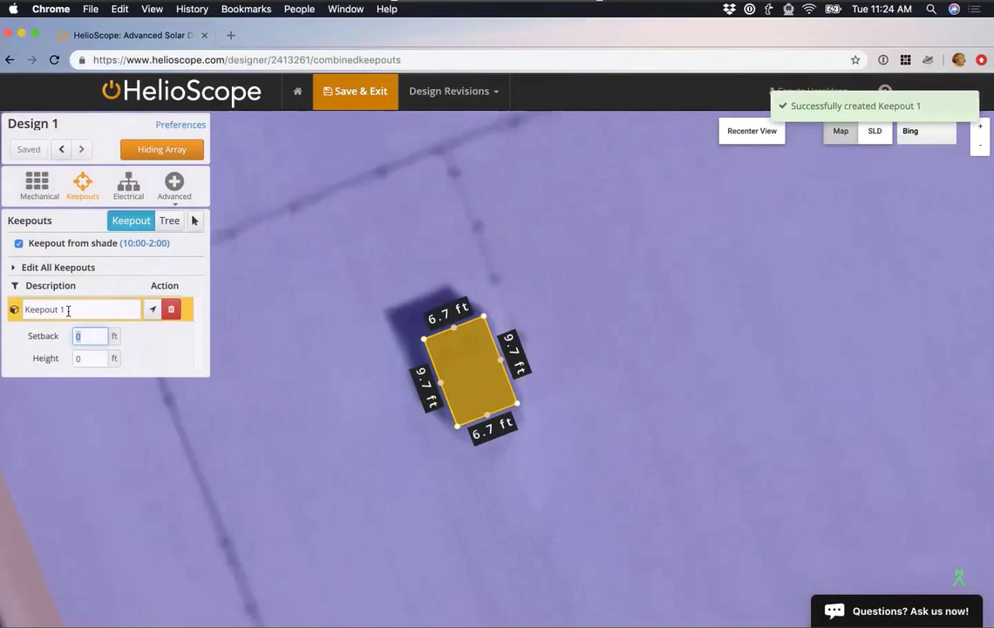
triple_click(24, 305)
type("HVAC")
key("Tab")
type("10")
key("BackSpace")
left_click(89, 358)
type("5")
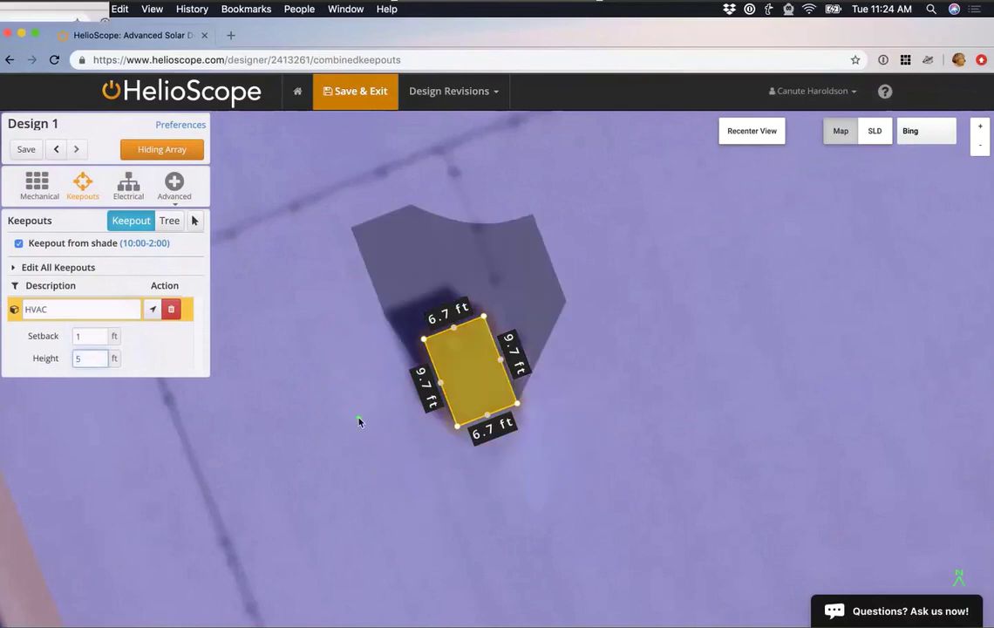
scroll(427, 442, "down", 3)
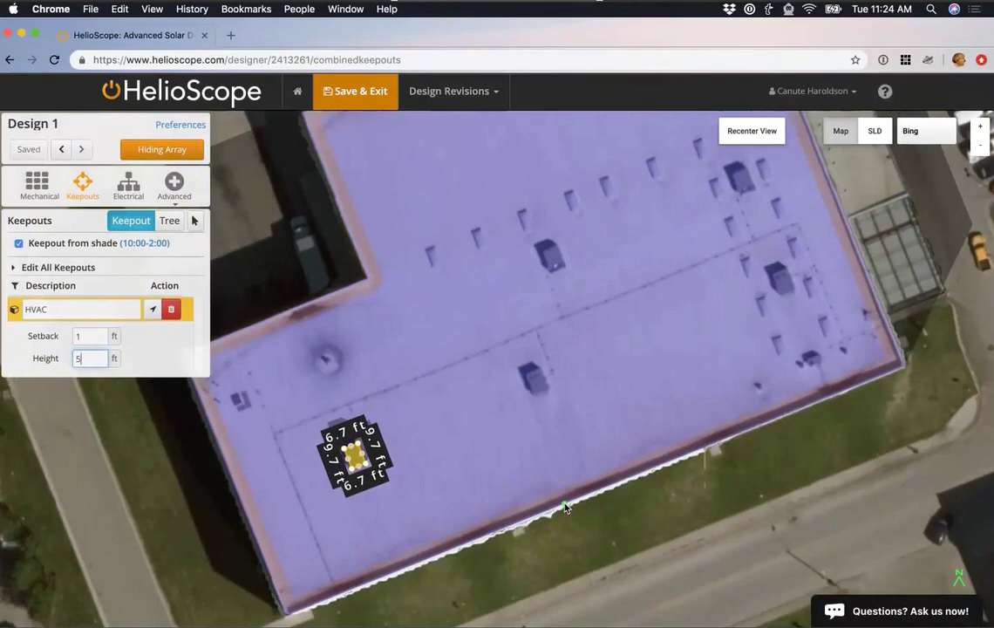
Exit keepout drawing mode and select the HVAC keepout.
left_click(195, 223)
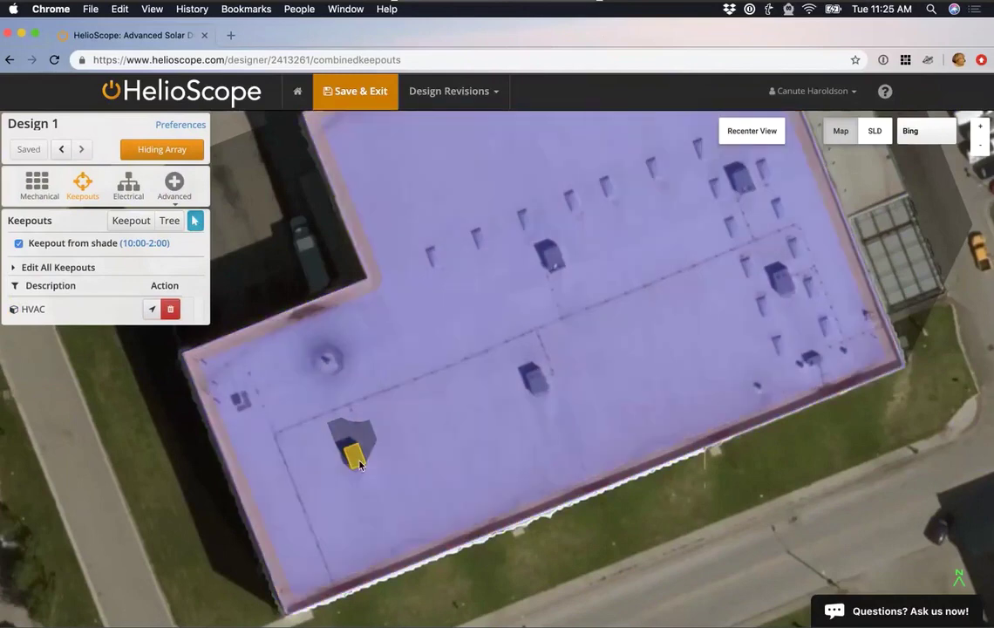
left_click(356, 457)
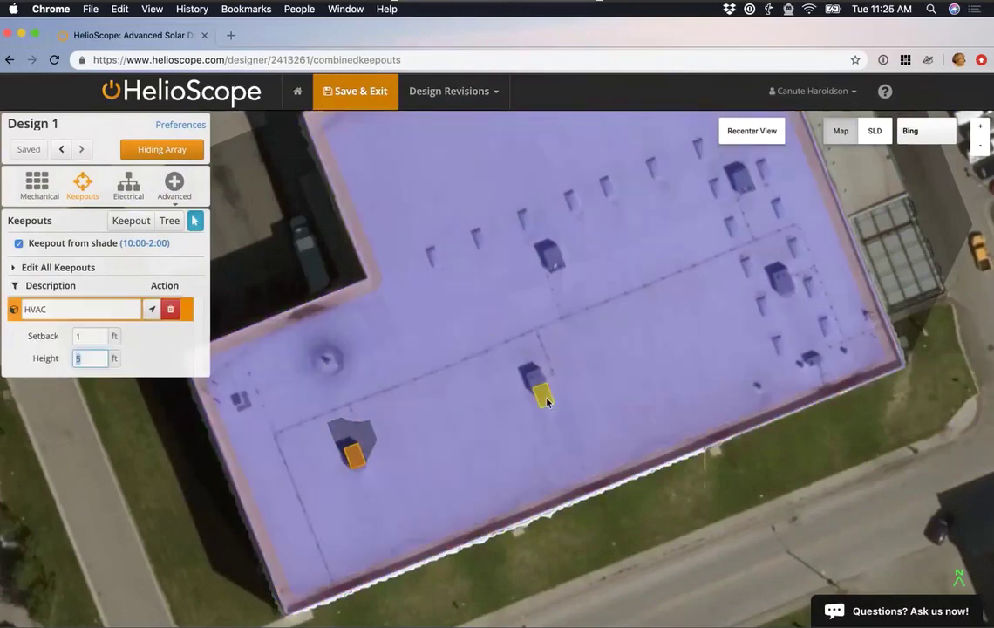
Copy the HVAC keepout and paste four copies onto the remaining rooftop units.
key("ctrl+c")
key("ctrl+v")
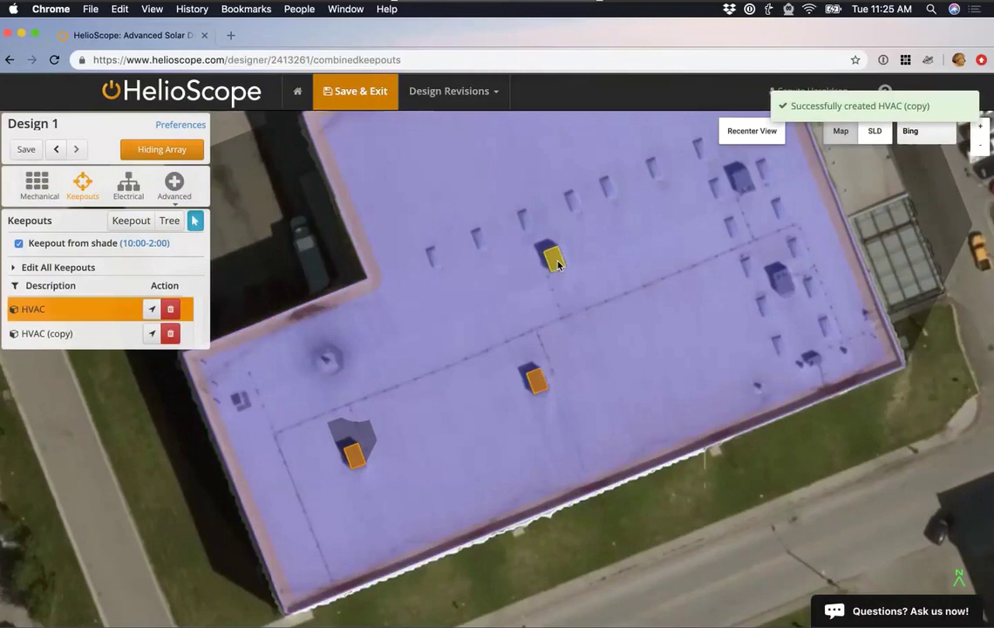
key("ctrl+v")
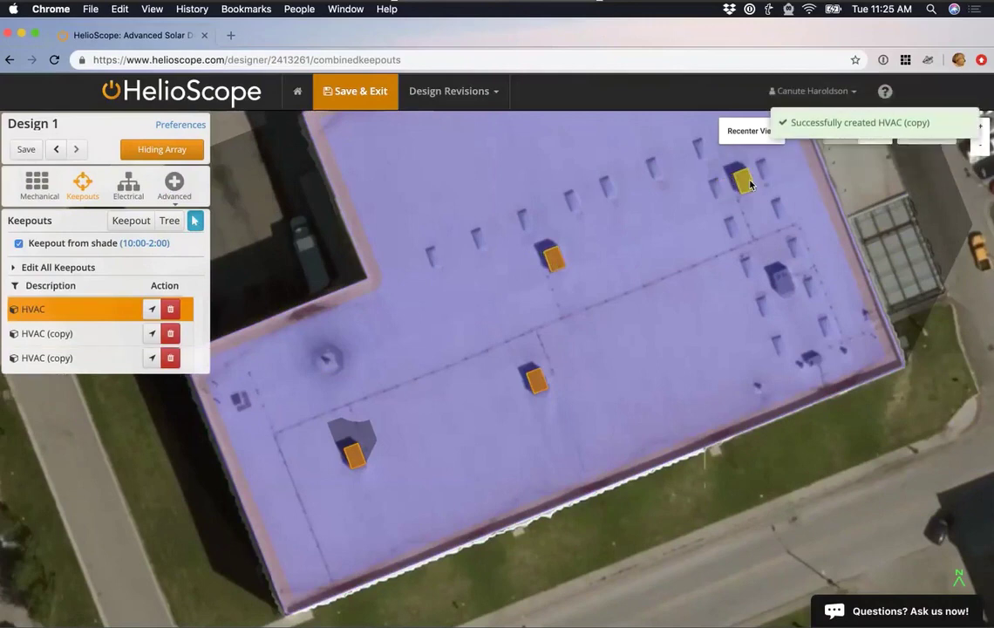
key("ctrl+v")
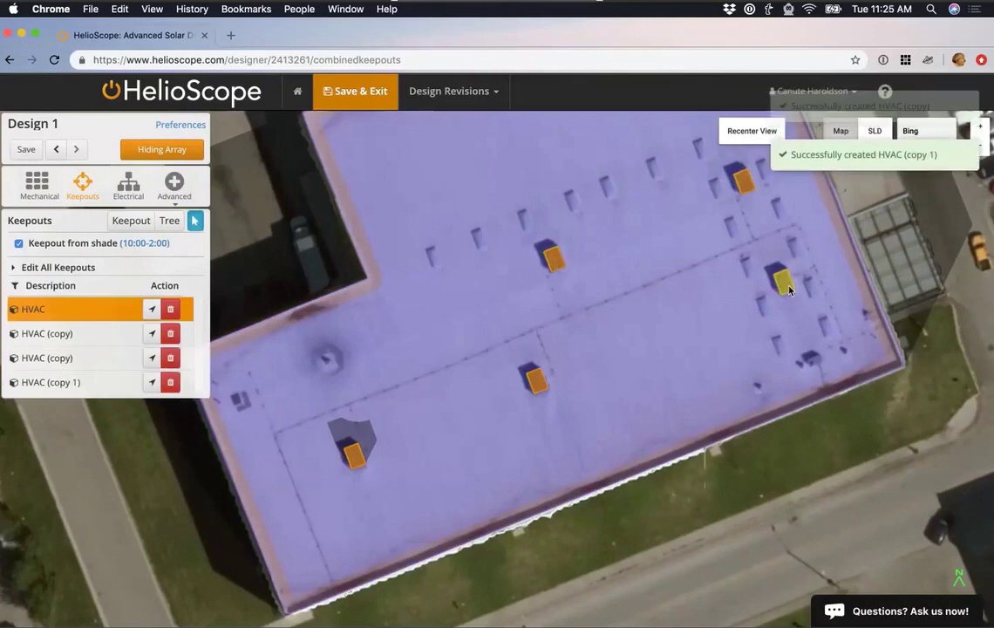
key("ctrl+v")
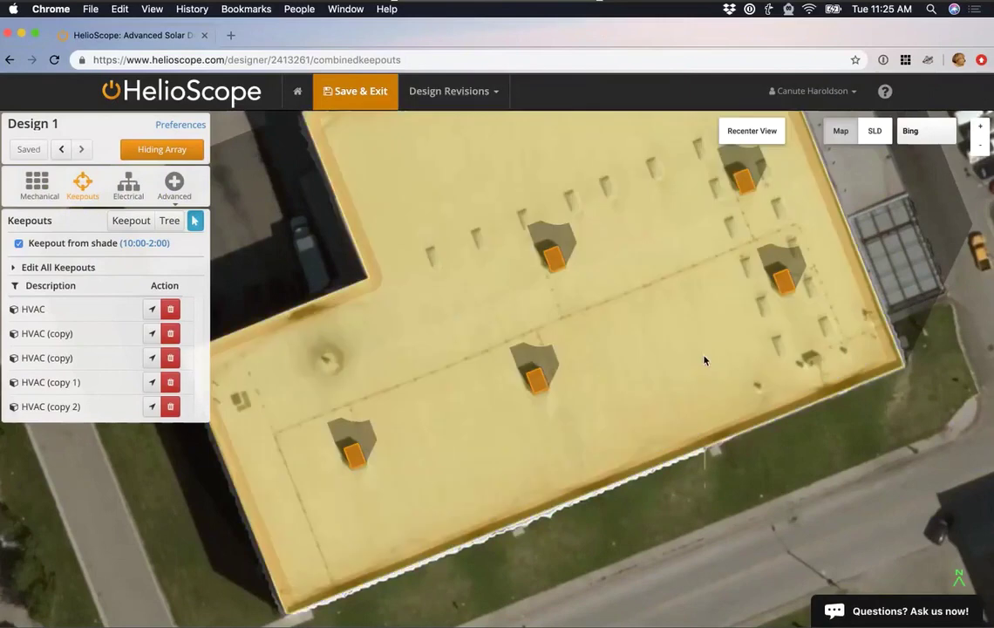
left_click_drag(626, 316, 563, 382)
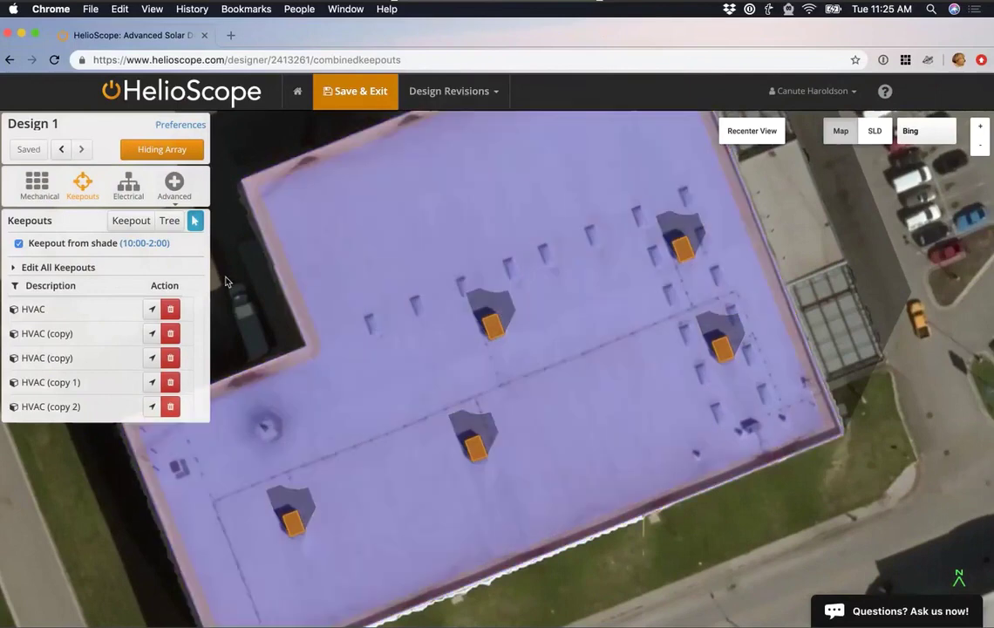
Draw an L-shaped keepout covering the roof's upper middle and right strip.
left_click(131, 220)
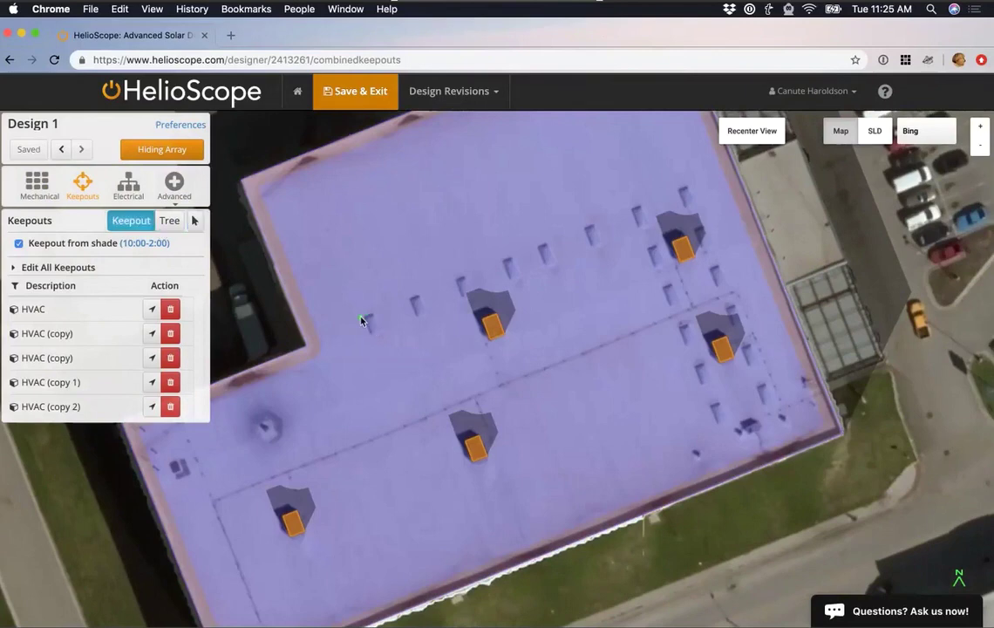
left_click(360, 315)
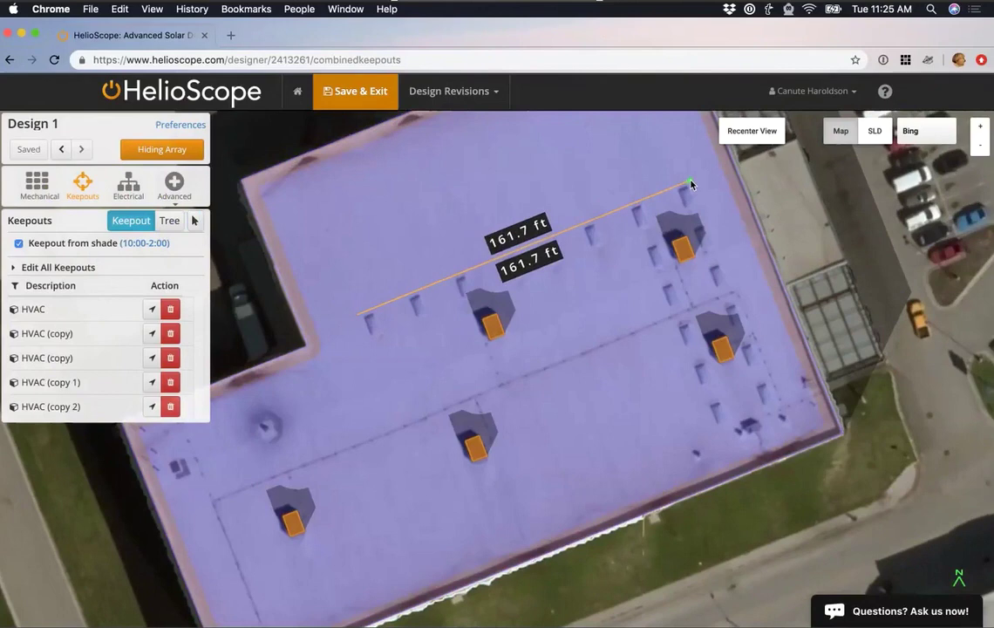
left_click(779, 406)
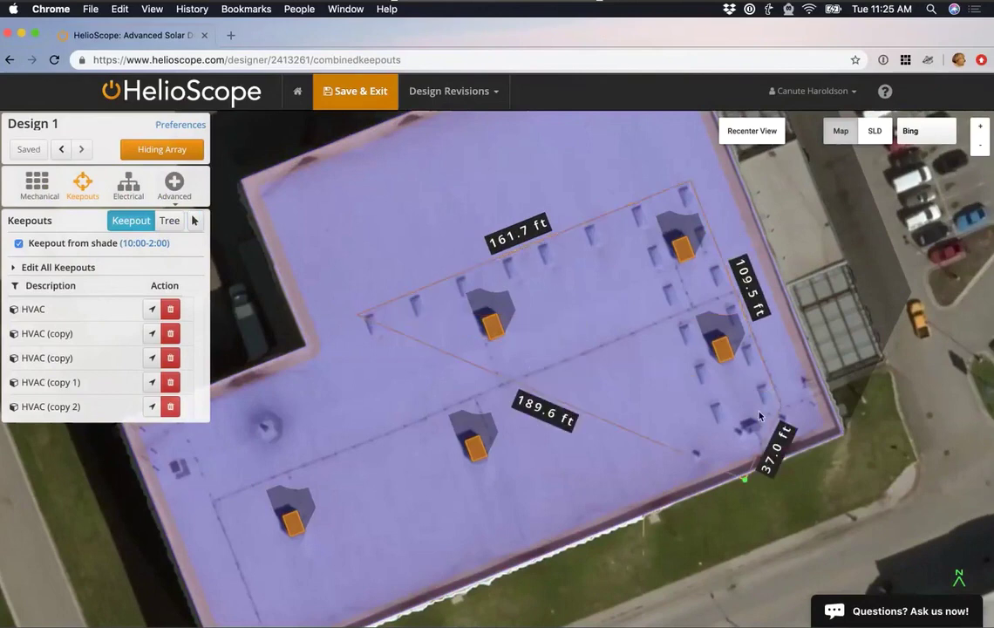
left_click(716, 432)
left_click(639, 235)
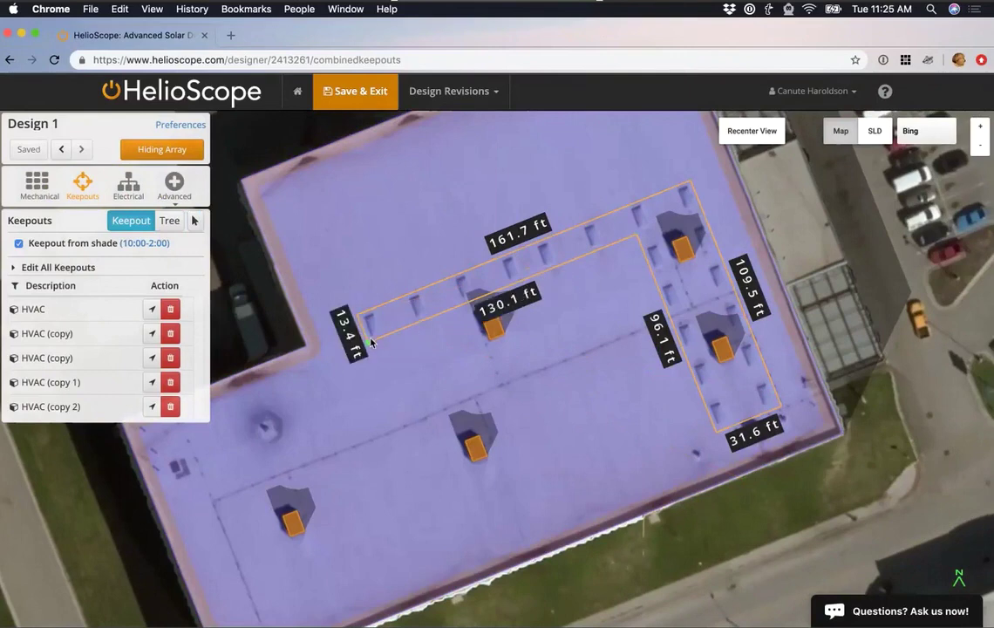
double_click(370, 341)
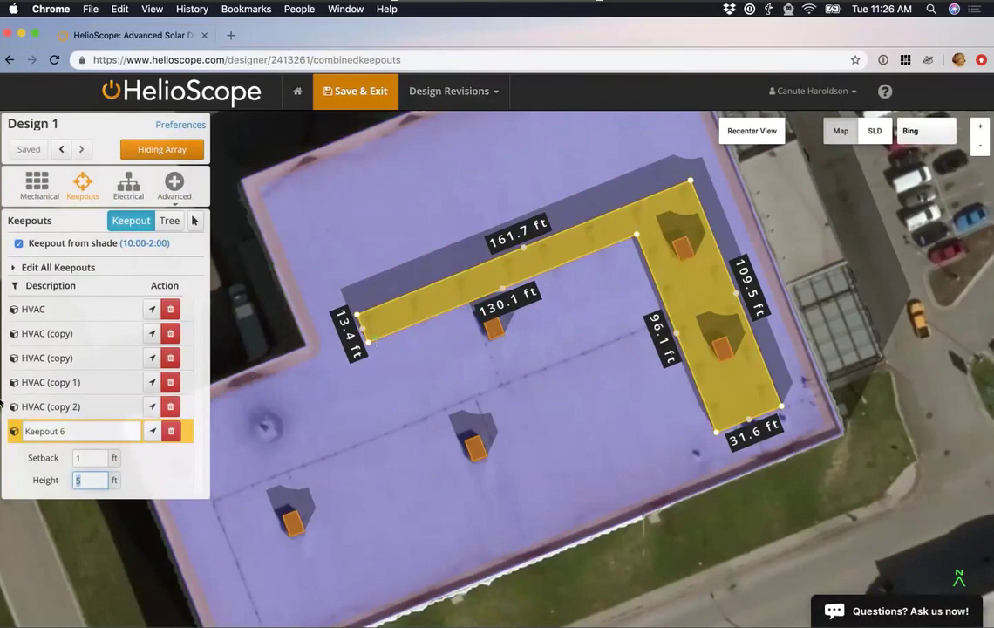
Set Keepout 6's height and setback both to 0 ft.
type("0")
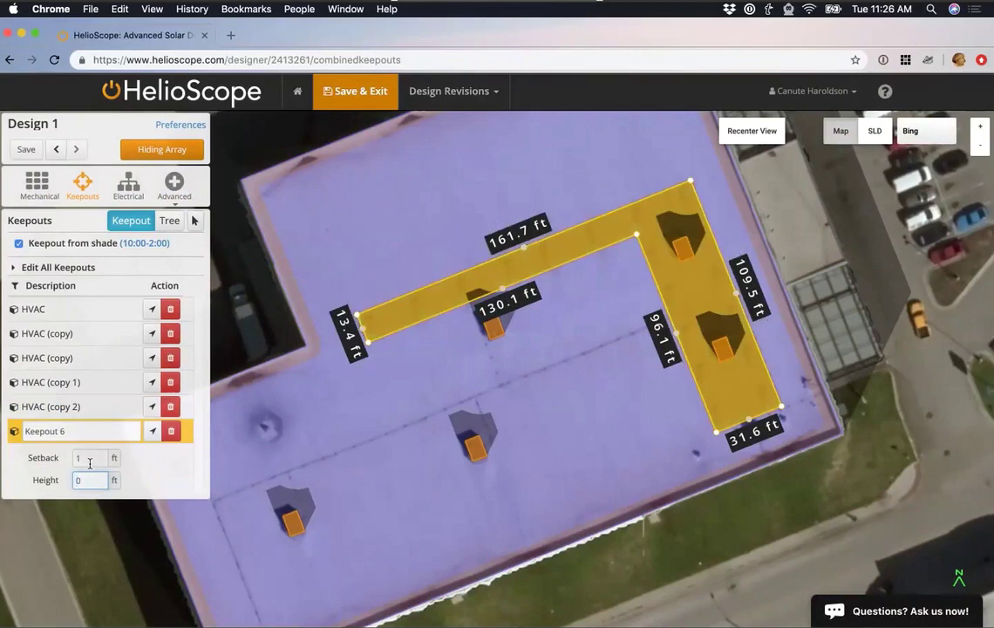
left_click(90, 458)
key("BackSpace")
type("0")
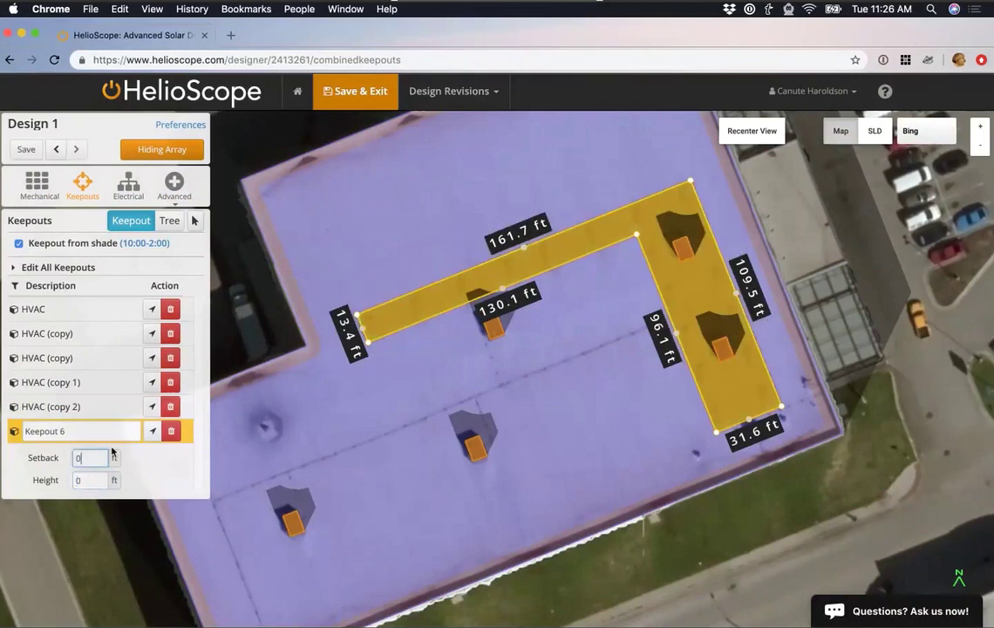
Show the array again, deselect the keepout, and view modules cleared around the keepouts.
left_click(177, 156)
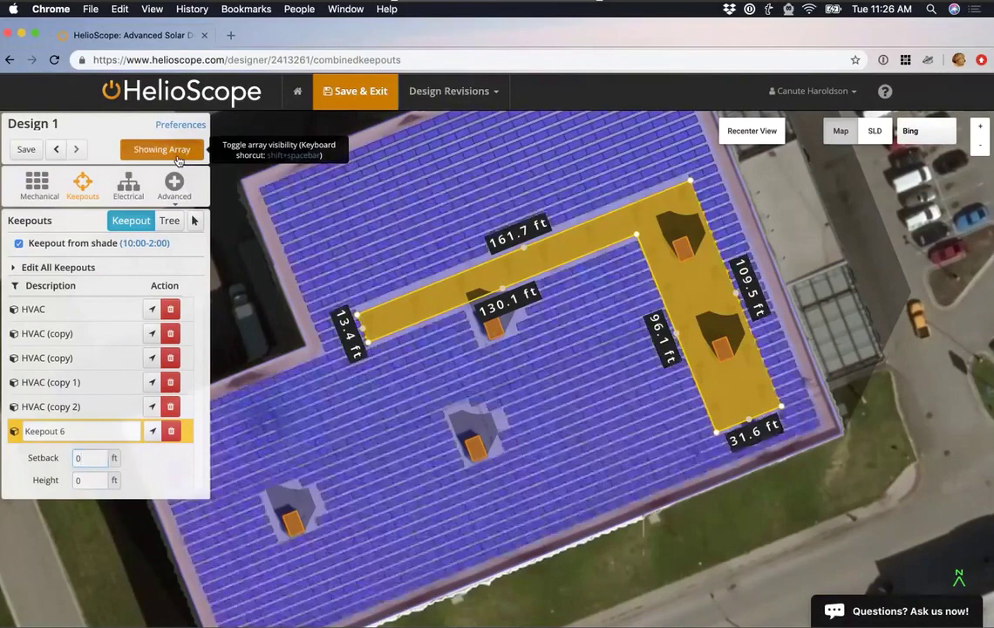
left_click(439, 332)
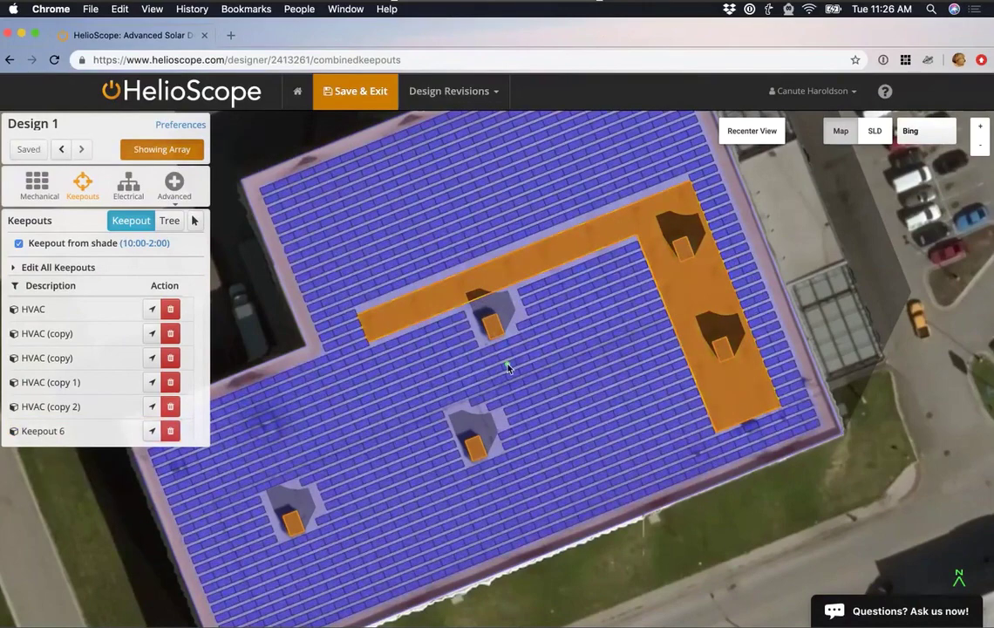
scroll(563, 392, "down", 2)
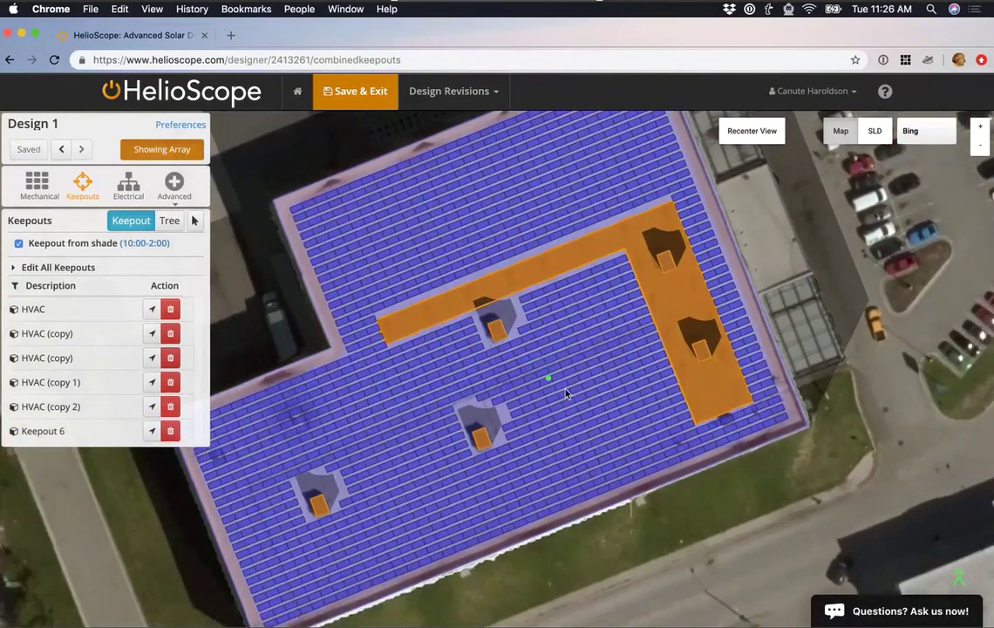
scroll(579, 417, "up", 1)
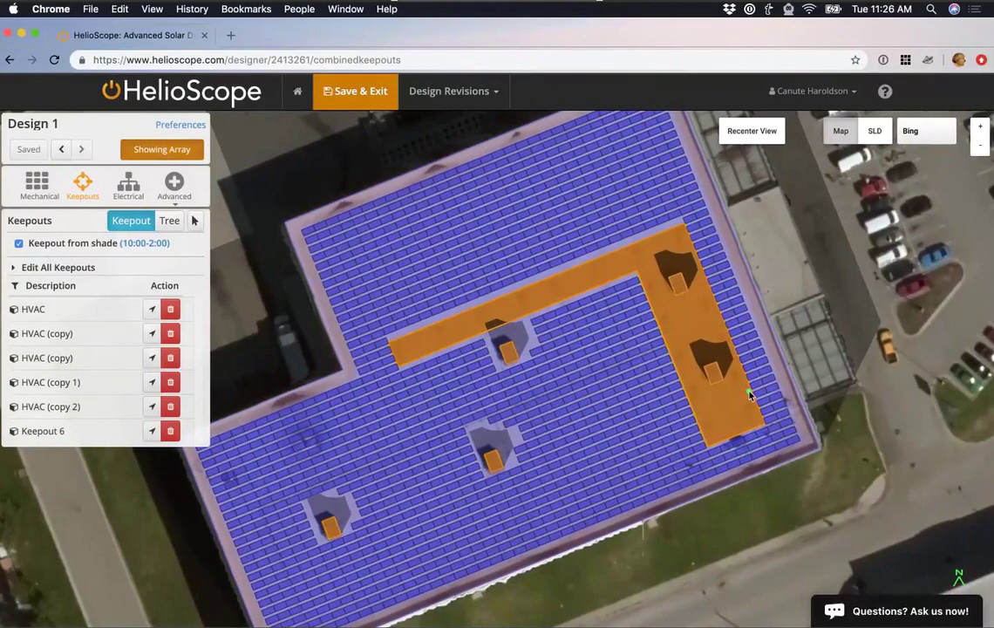
Draw a 198.6 ft line keepout from the roof's top to bottom edge with 2 ft setback.
left_click(378, 197)
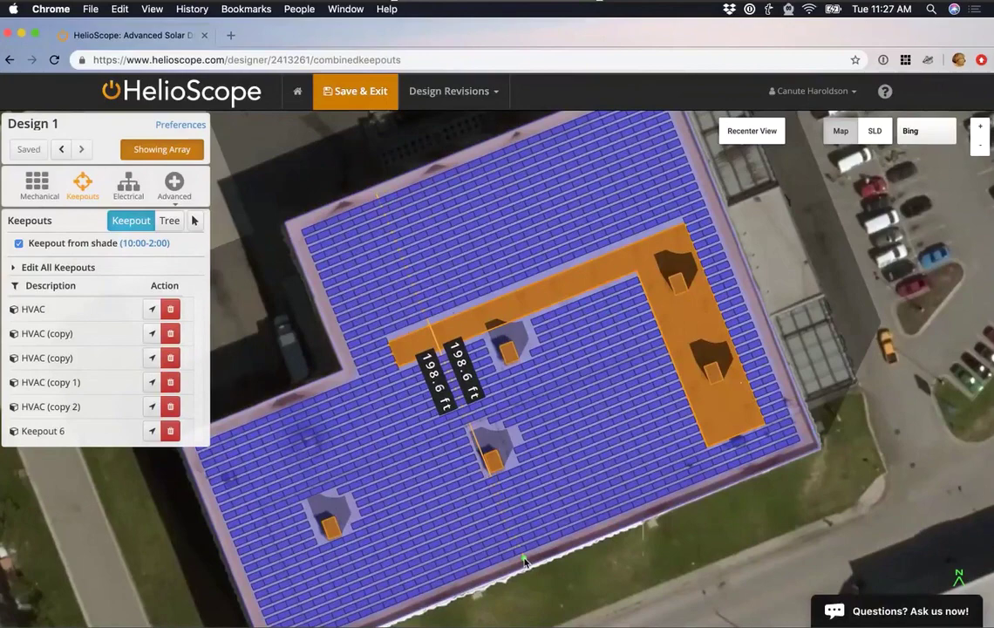
double_click(523, 561)
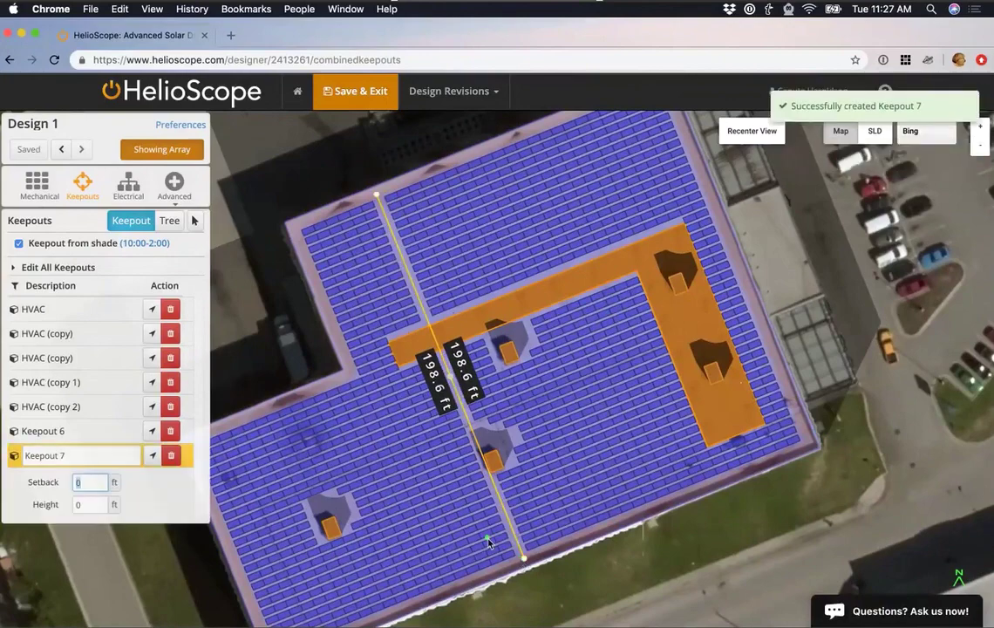
scroll(489, 542, "up", 2)
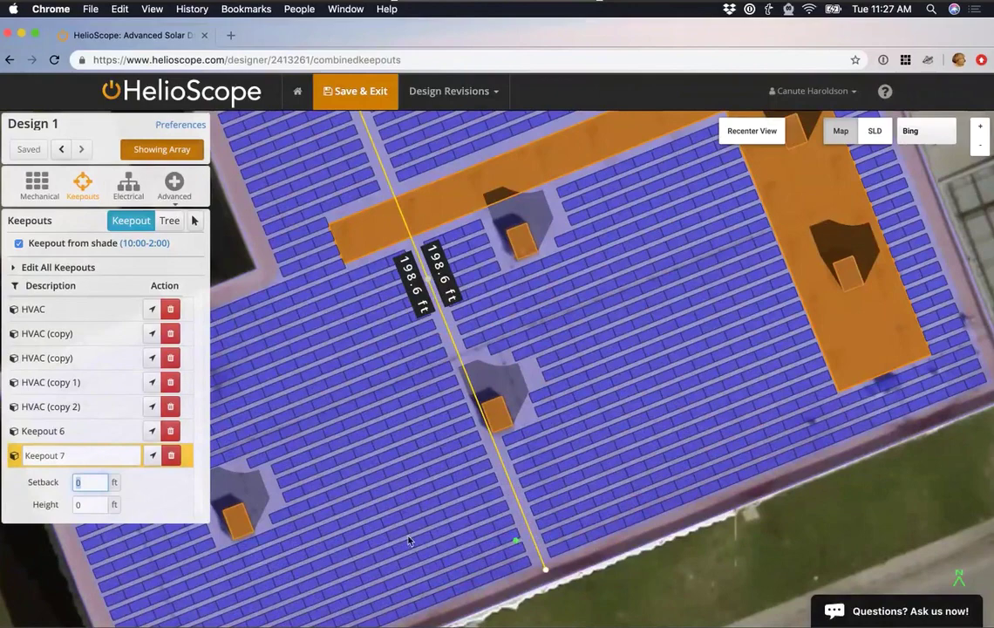
type("2")
scroll(490, 538, "up", 2)
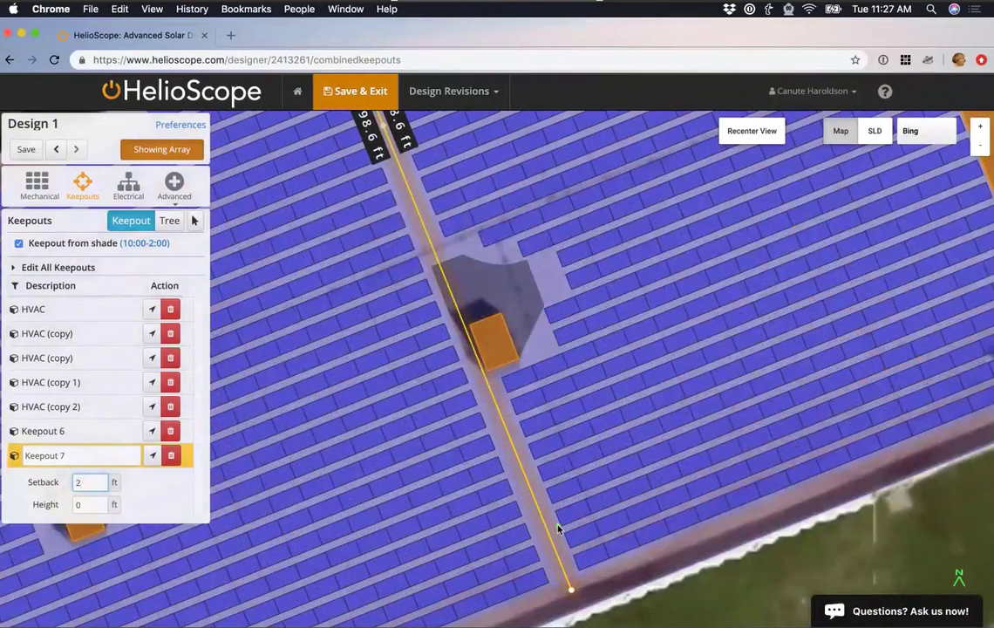
scroll(552, 528, "down", 3)
scroll(556, 530, "up", 1)
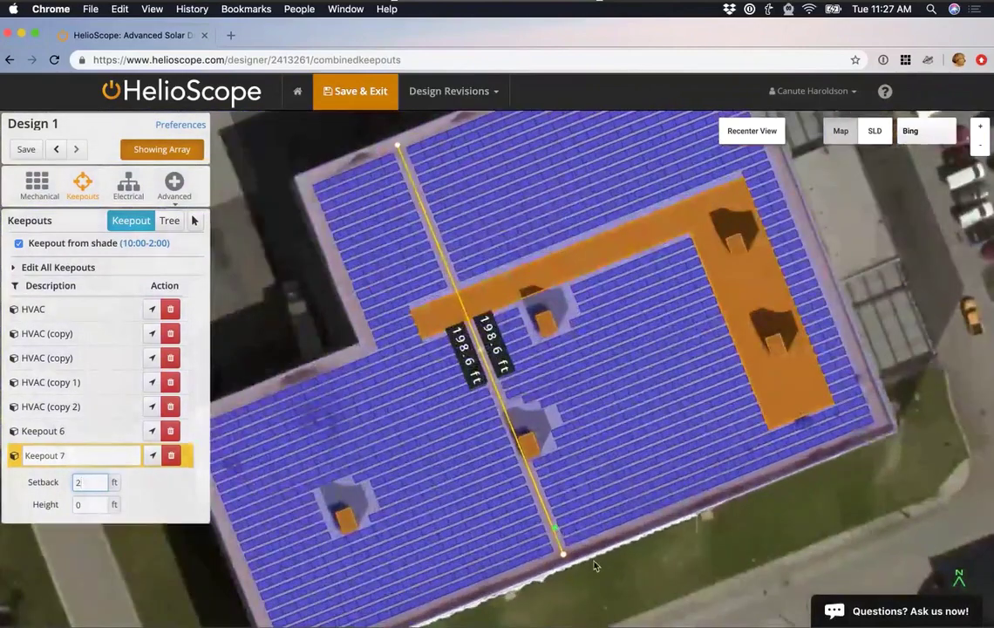
left_click_drag(657, 571, 631, 589)
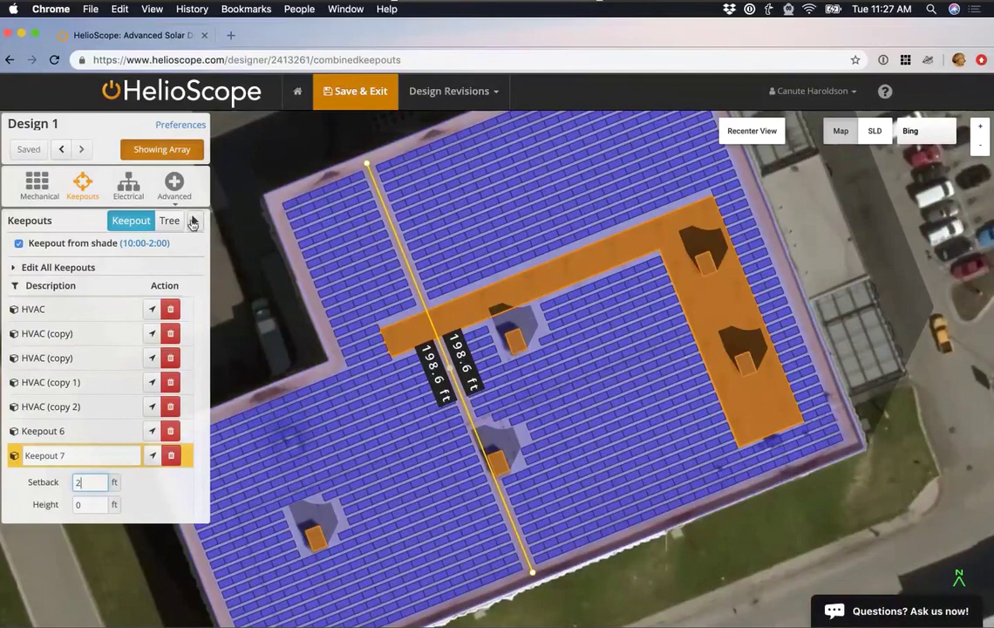
left_click(193, 223)
Stretch the corners of the L-shaped Keepout 6 outward toward the roof edges.
left_click(617, 256)
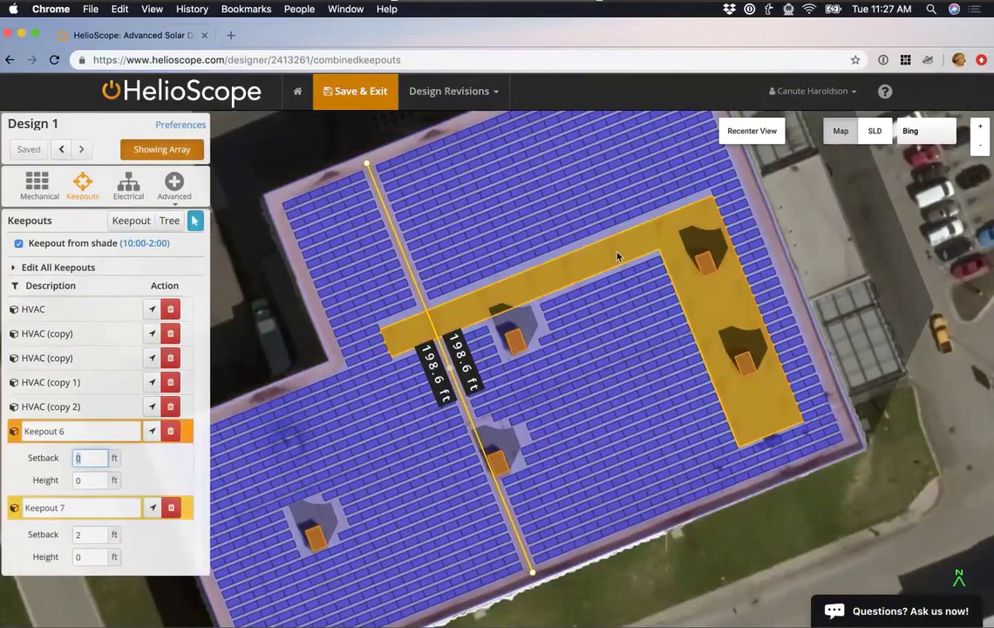
left_click(617, 255)
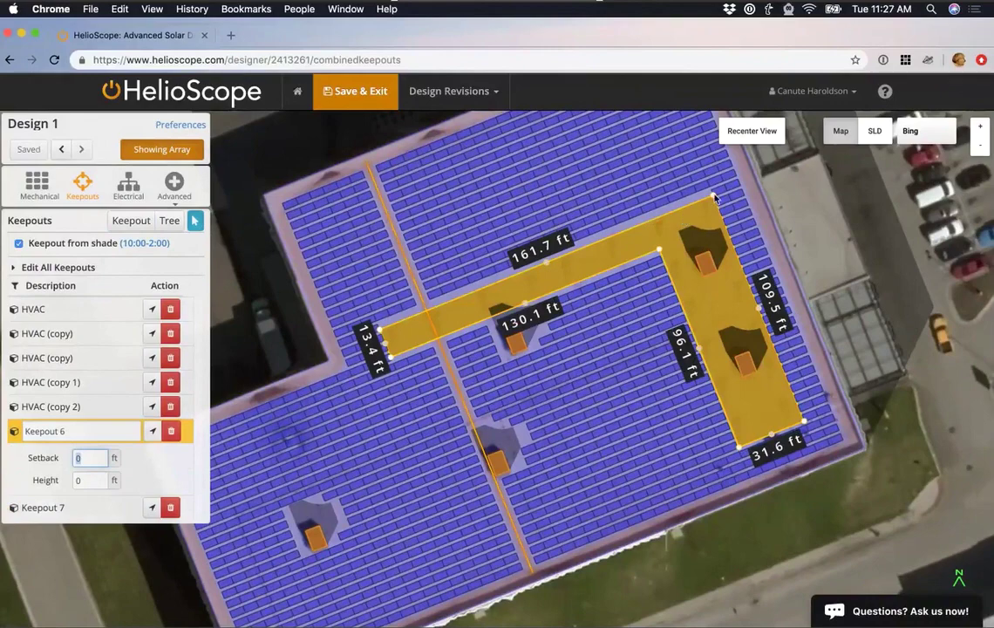
left_click_drag(712, 198, 741, 187)
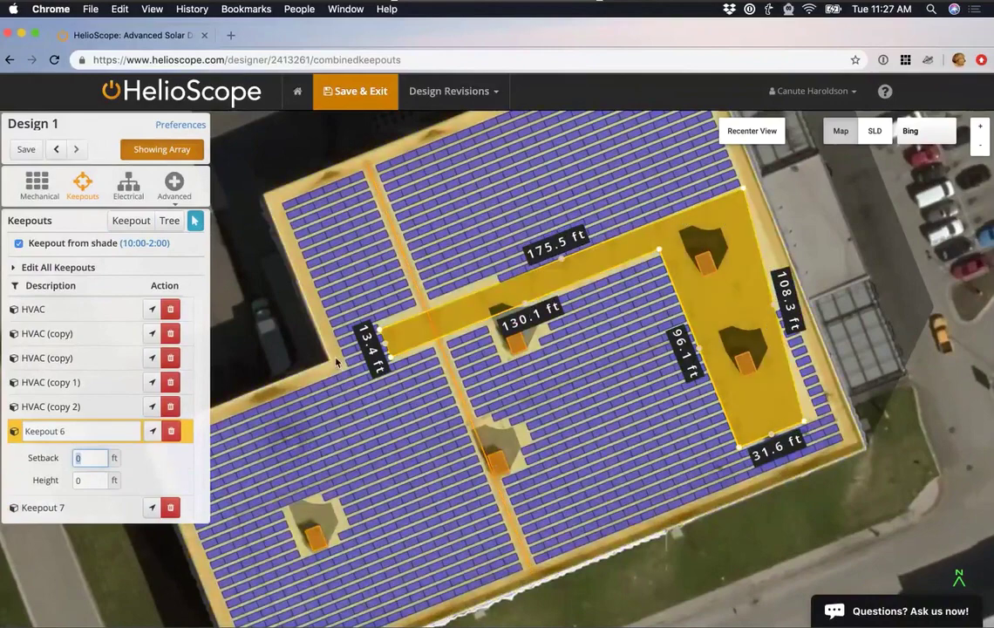
left_click_drag(380, 329, 359, 368)
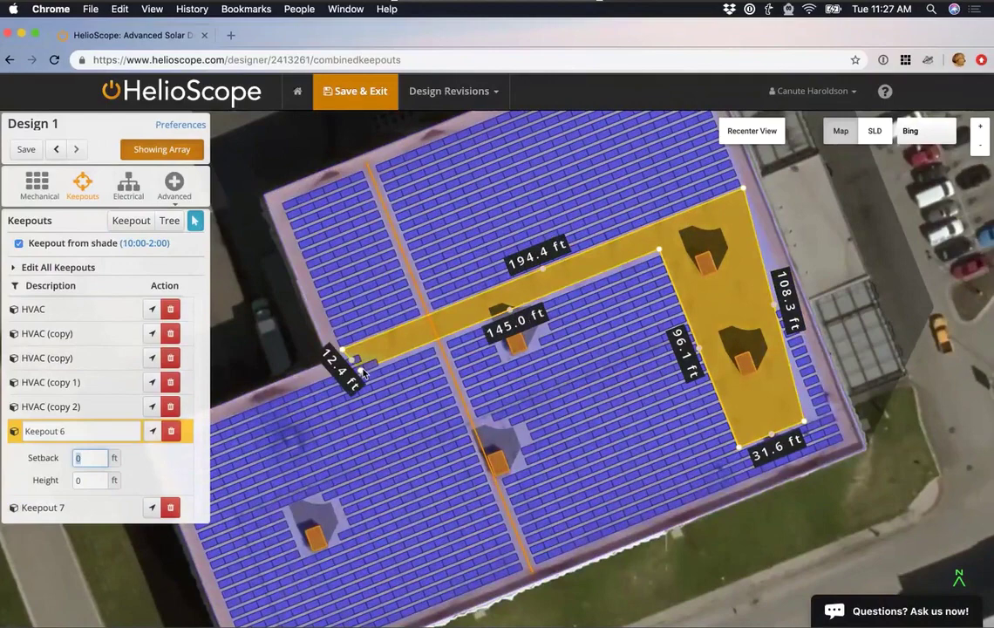
left_click_drag(739, 449, 755, 472)
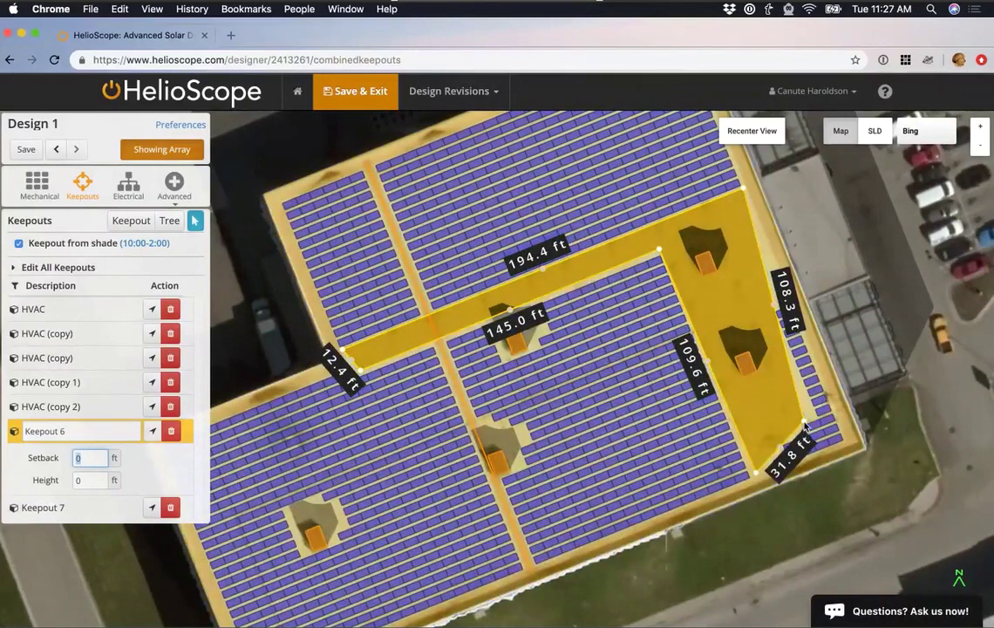
left_click_drag(805, 424, 844, 442)
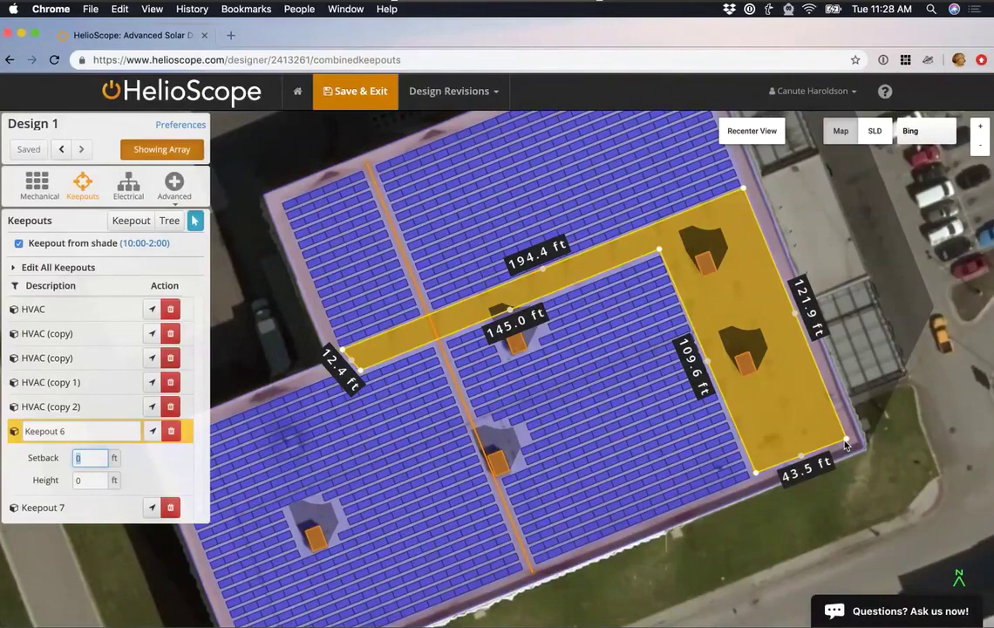
Undo an accidental shift of Keepout 6 and deselect it.
mouse_move(844, 446)
left_mouse_down()
mouse_move(420, 235)
mouse_move(202, 165)
left_mouse_up()
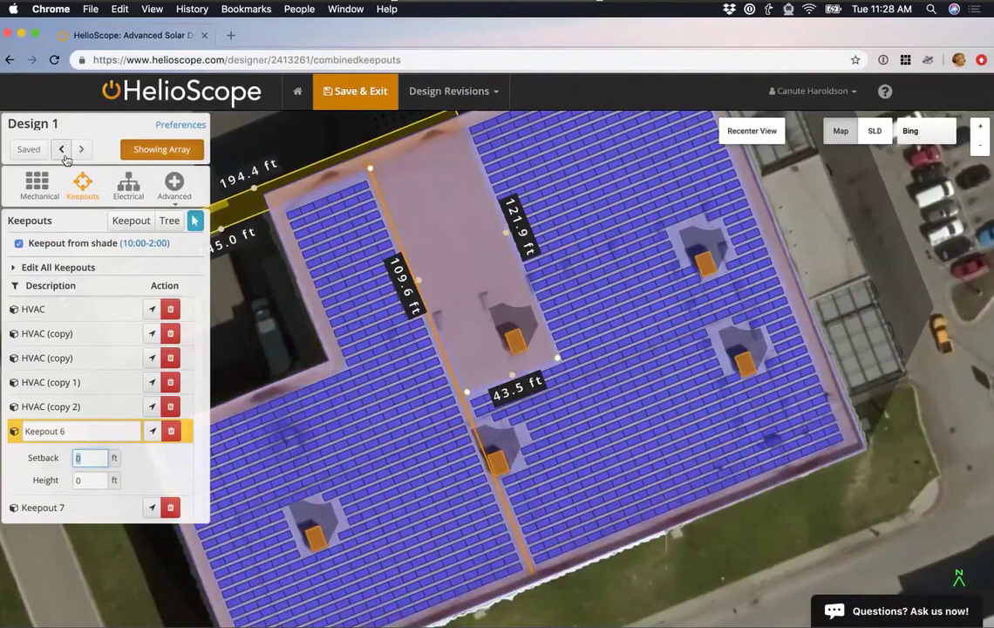
left_click(62, 156)
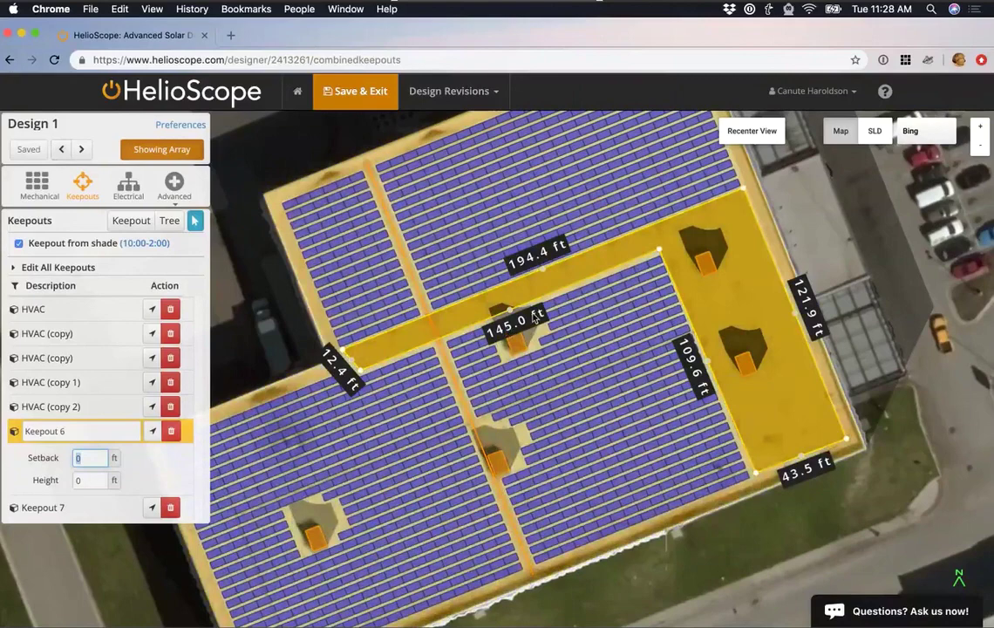
left_click(607, 323)
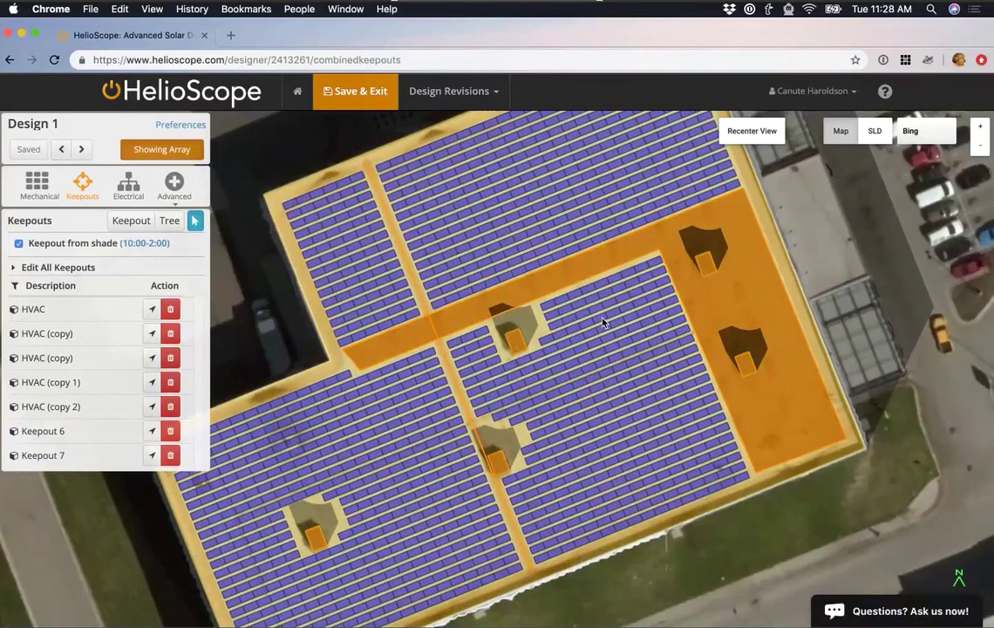
Zoom into the roof, review the 10:00–2:00 shade time settings, and disable Keepout from shade.
left_click(779, 339)
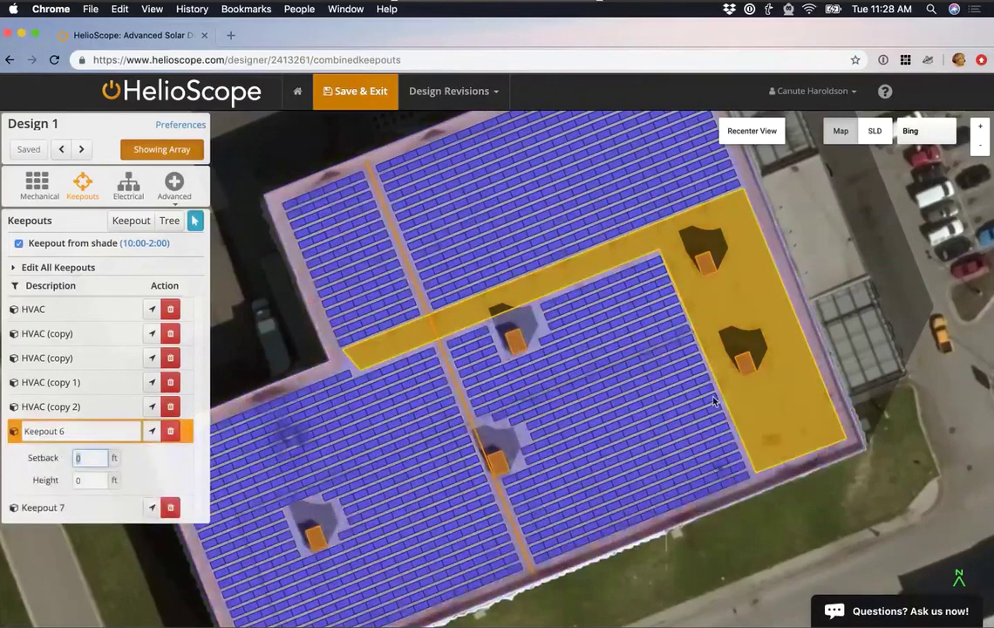
left_click(636, 585)
scroll(636, 586, "up", 2)
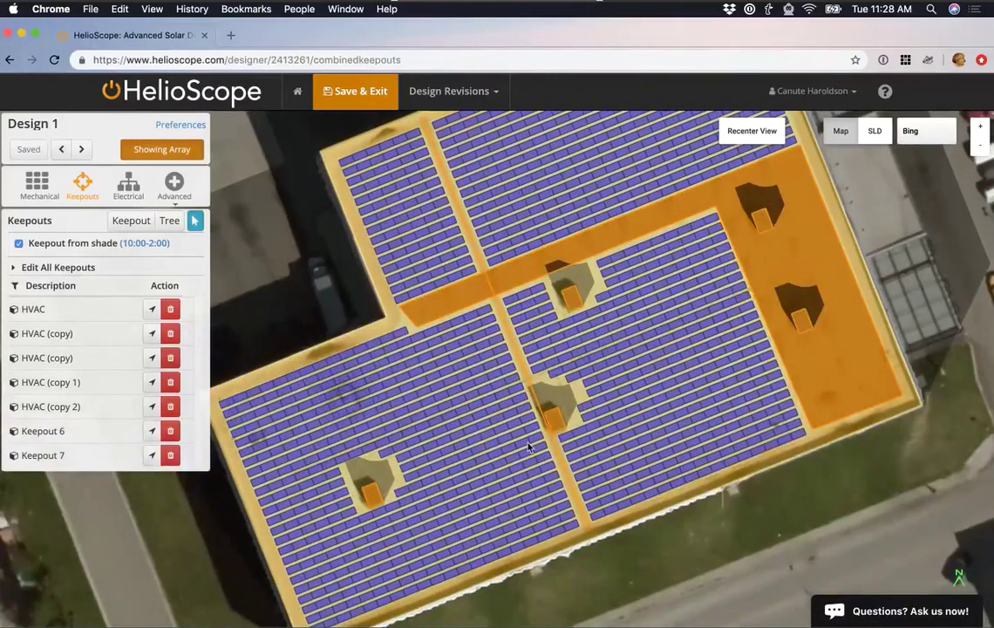
scroll(513, 465, "up", 2)
scroll(516, 480, "up", 3)
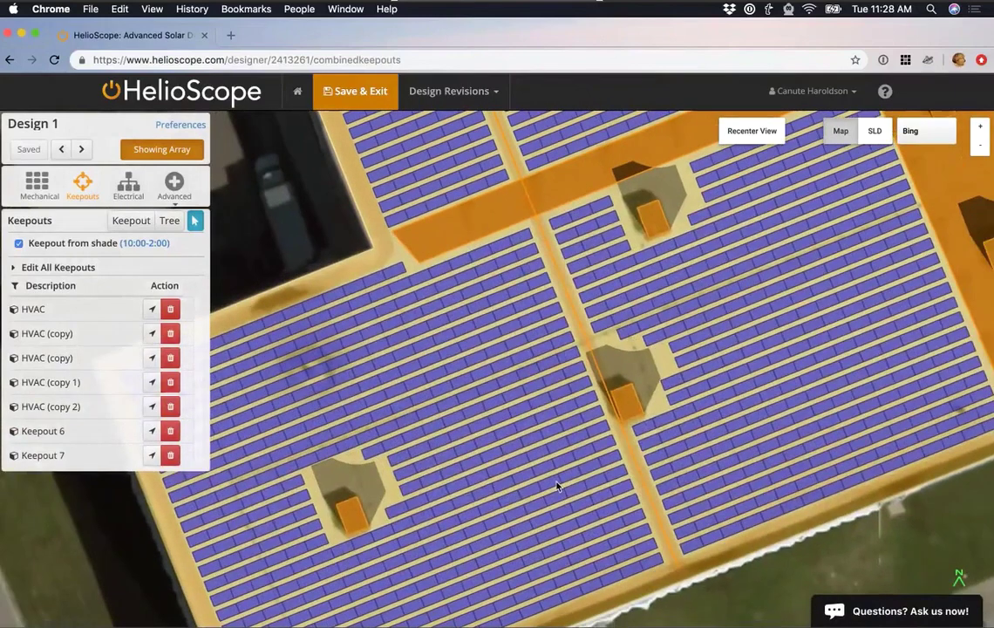
left_click_drag(556, 486, 544, 483)
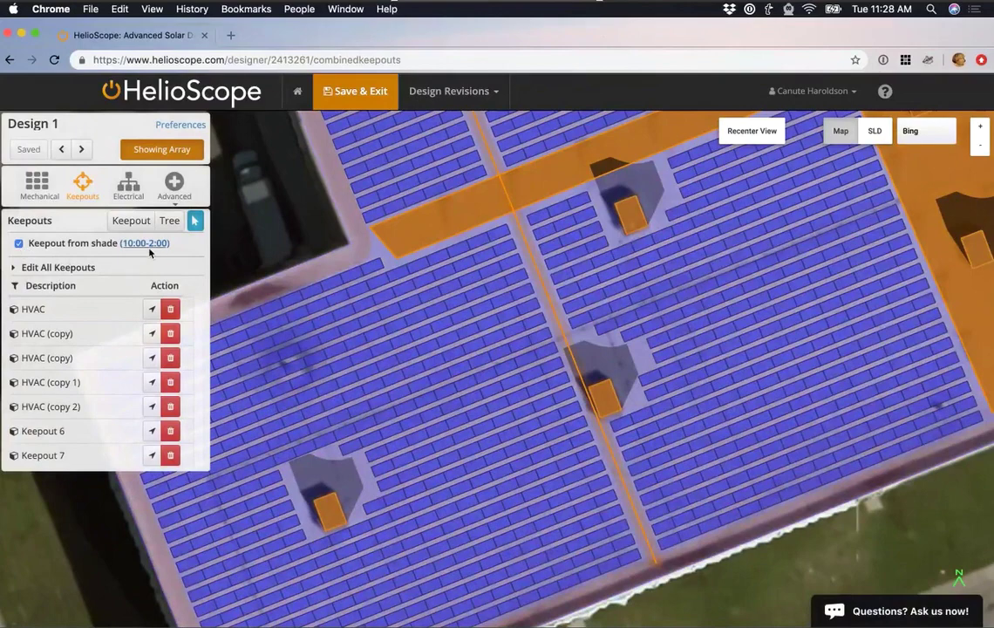
left_click(149, 245)
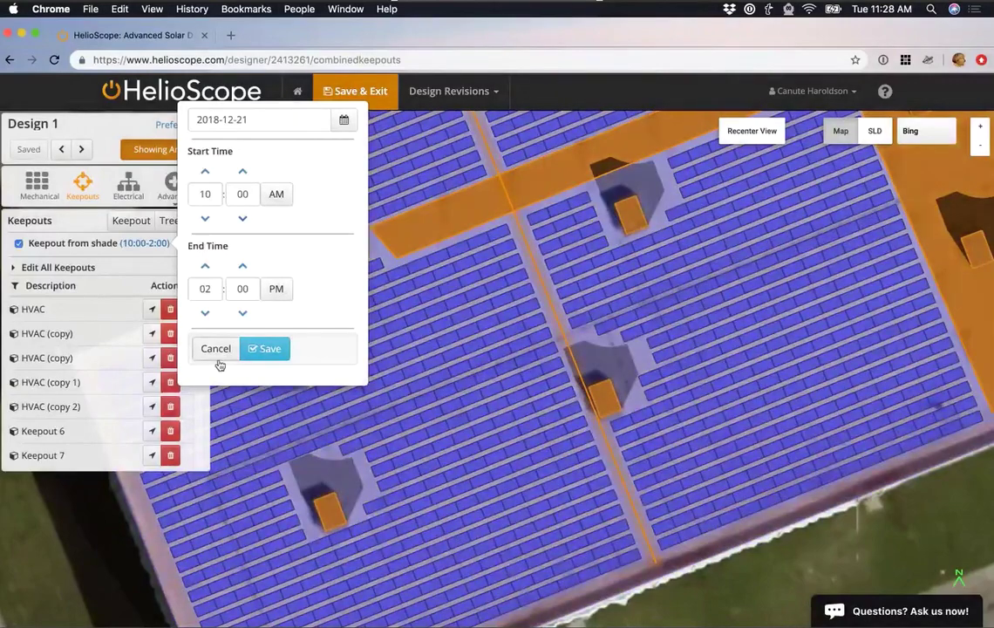
left_click(219, 349)
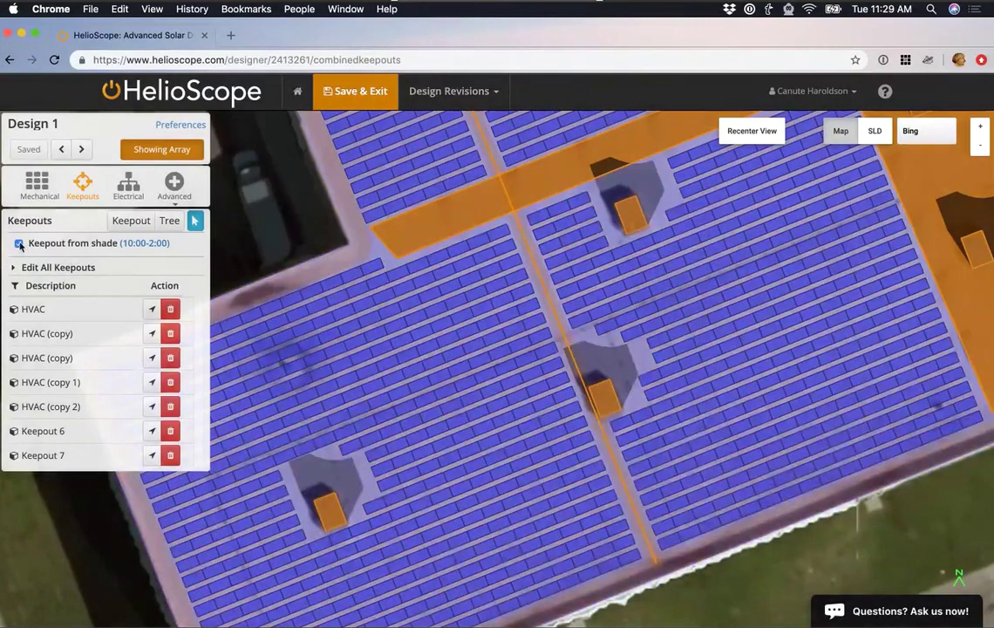
left_click(19, 244)
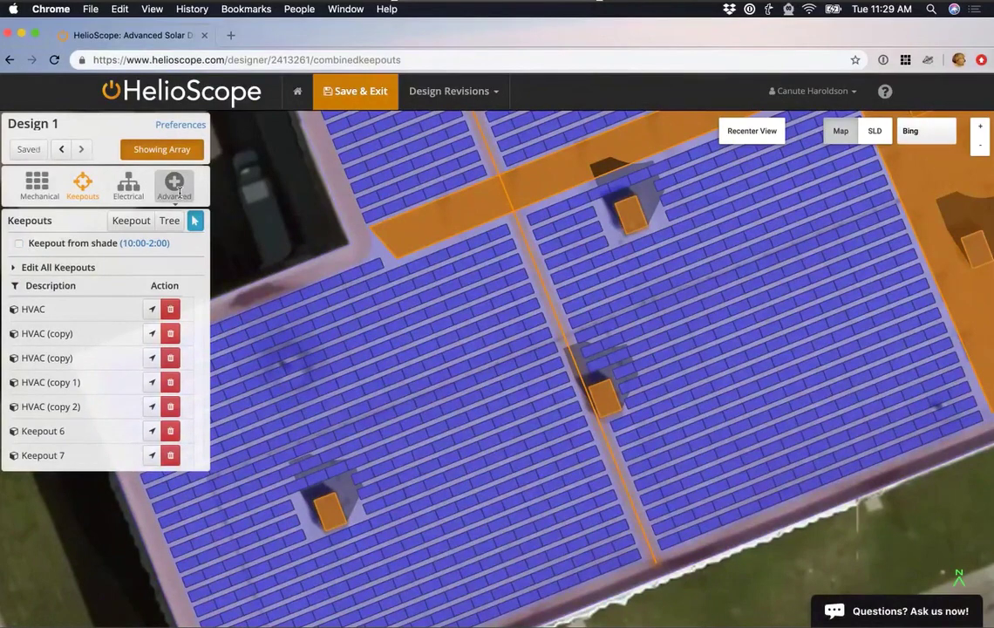
Run Module Shading Optimization on the array: 401.9 kWp, 537.3 MWh, 0.9% shade losses.
left_click(179, 191)
left_click(189, 210)
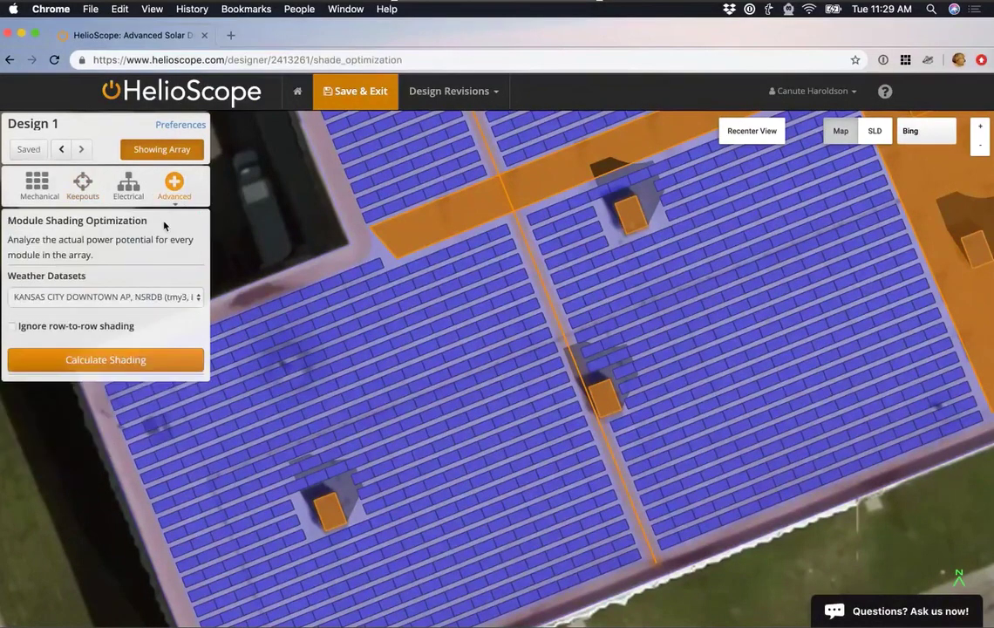
left_click(120, 360)
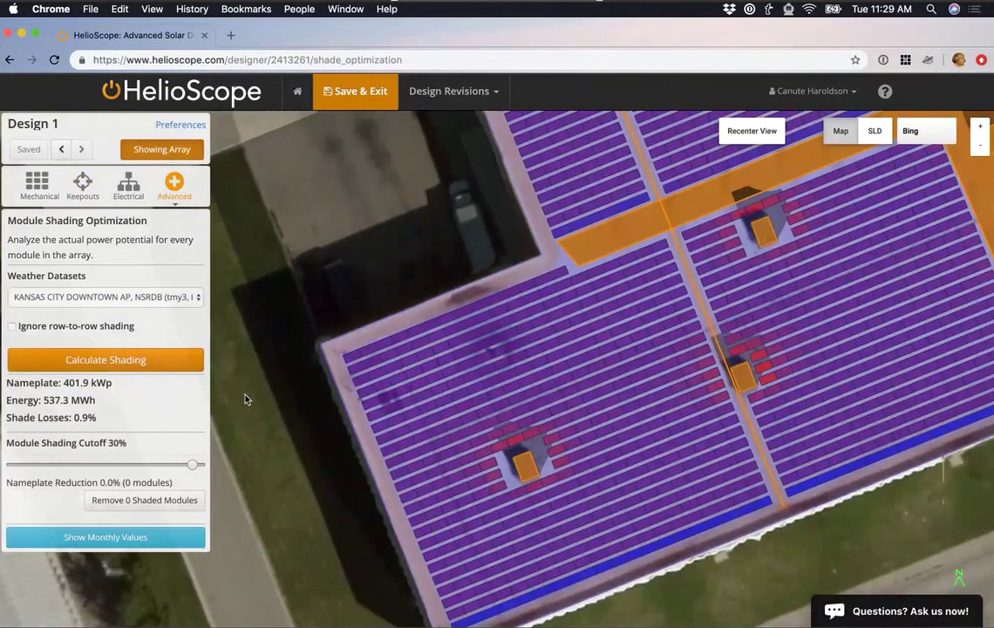
Lower the module shading cutoff to 10% and inspect the 8 flagged modules on the roof.
left_click_drag(192, 466, 78, 469)
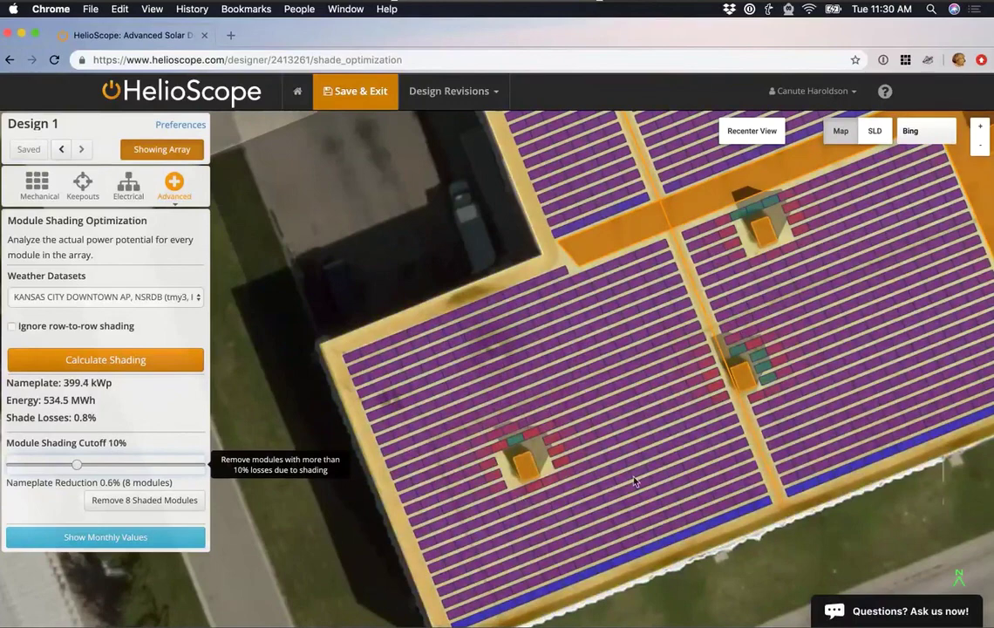
scroll(564, 471, "up", 3)
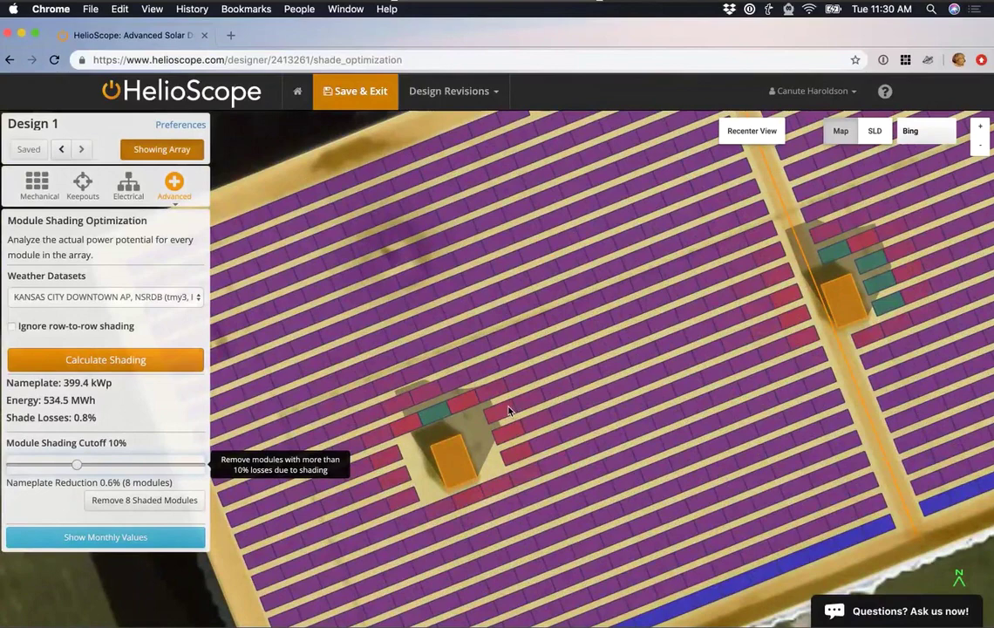
scroll(634, 414, "down", 5)
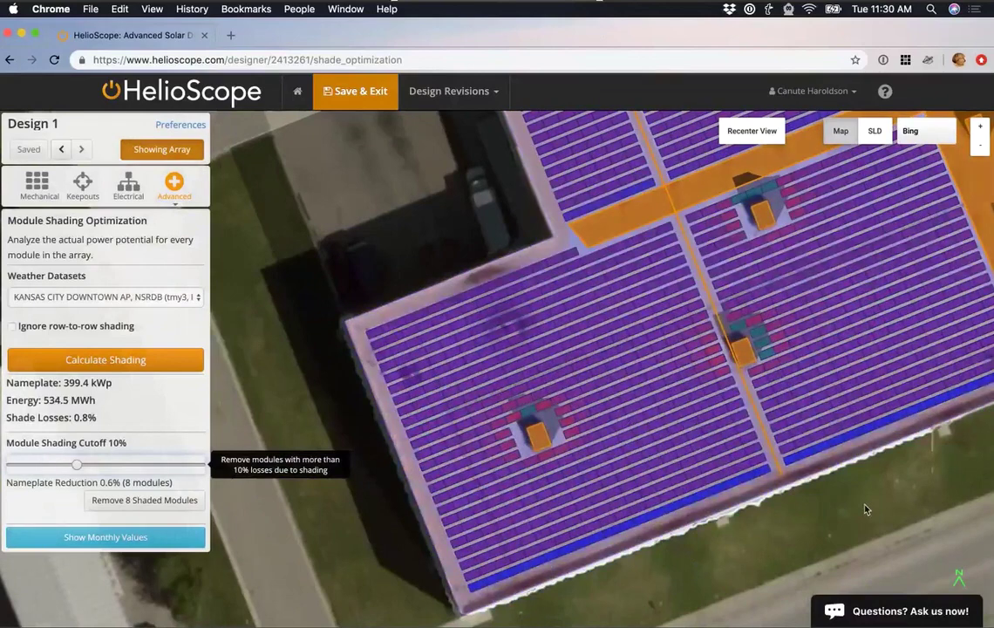
left_click_drag(865, 508, 753, 524)
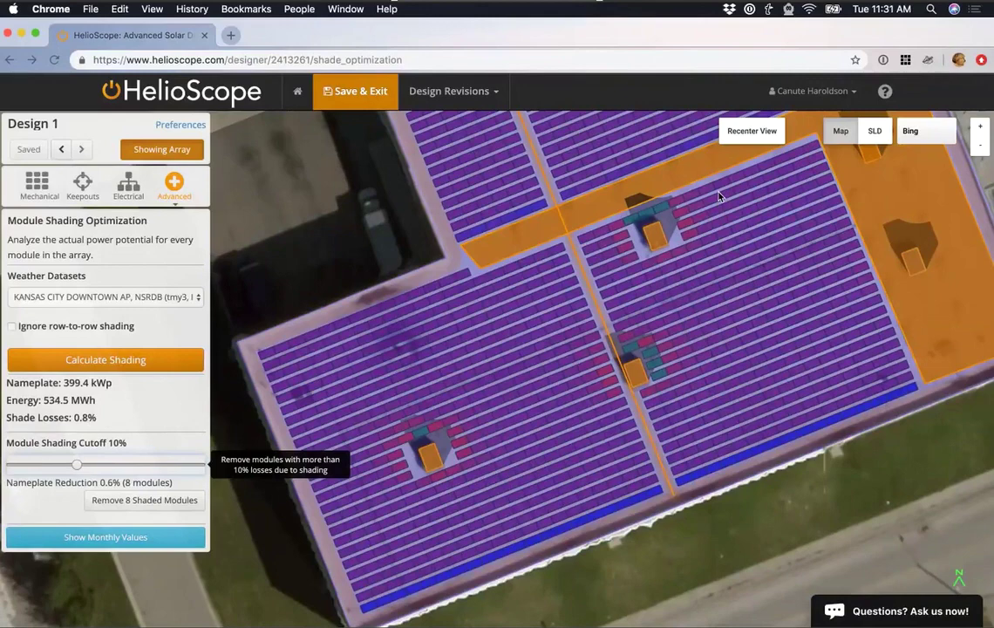
Remove the 8 shaded modules, then restore them to the module field segment.
left_click(171, 502)
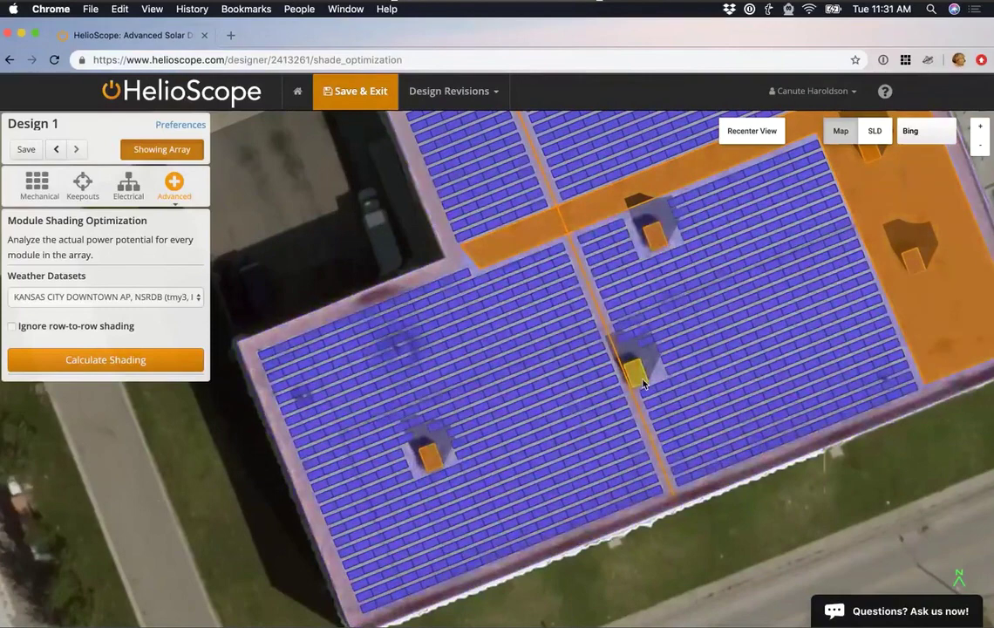
right_click(653, 377)
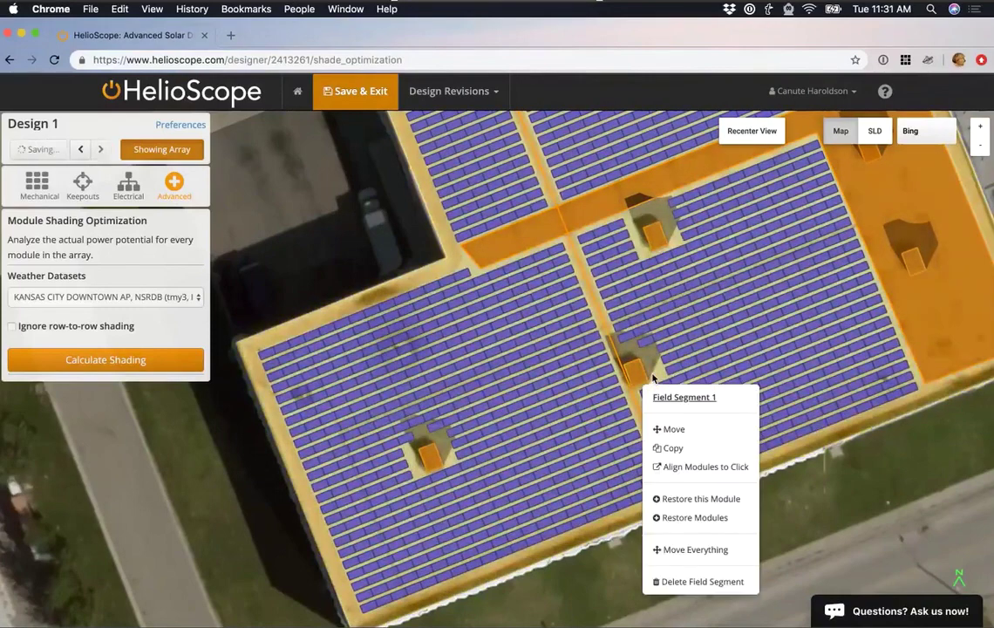
left_click(692, 523)
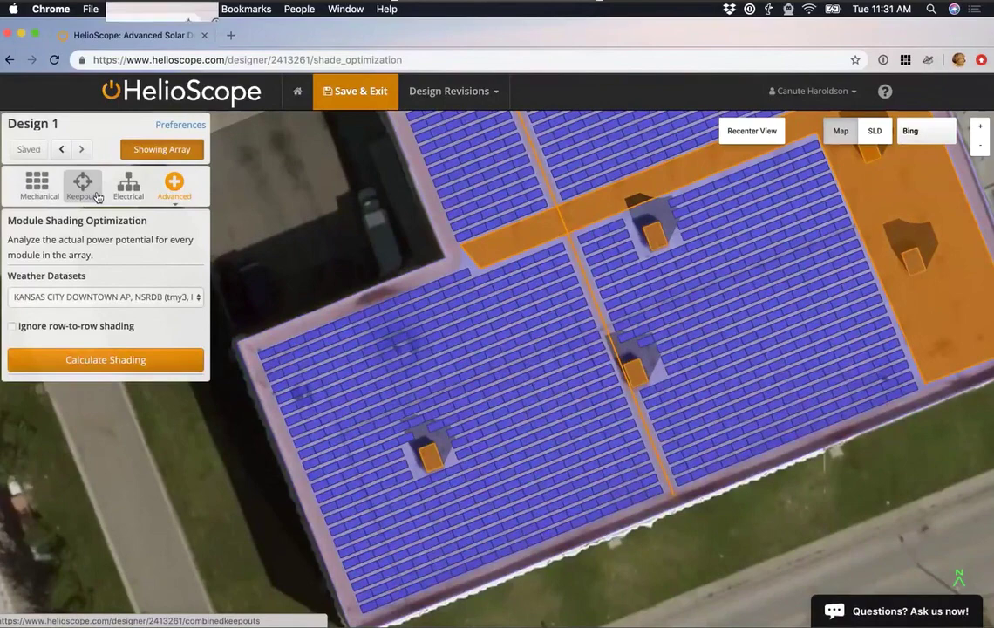
Show the Keepouts list again and zoom out to center the building.
left_click(97, 197)
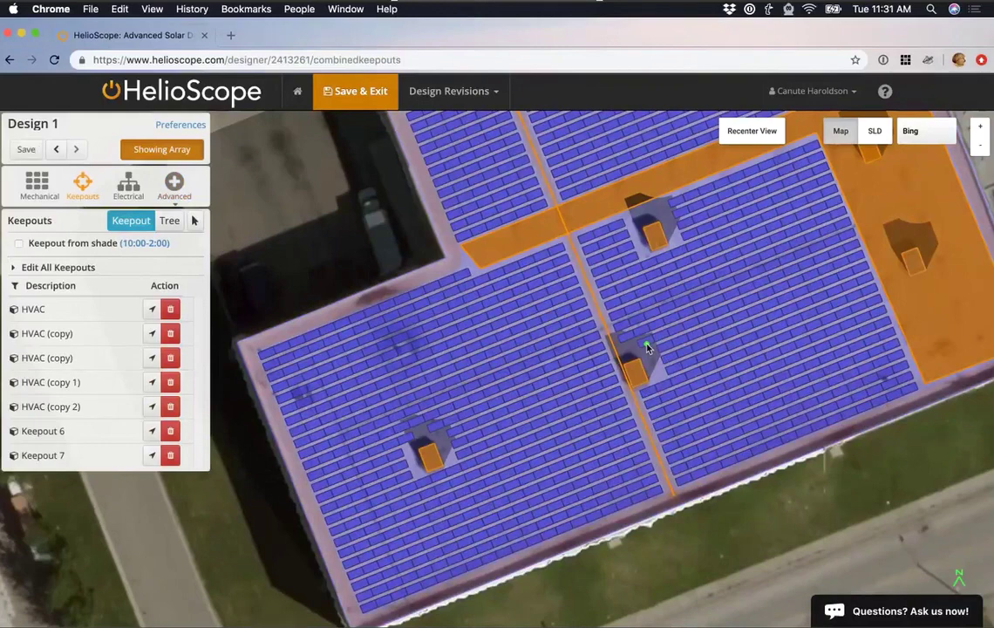
scroll(646, 361, "down", 2)
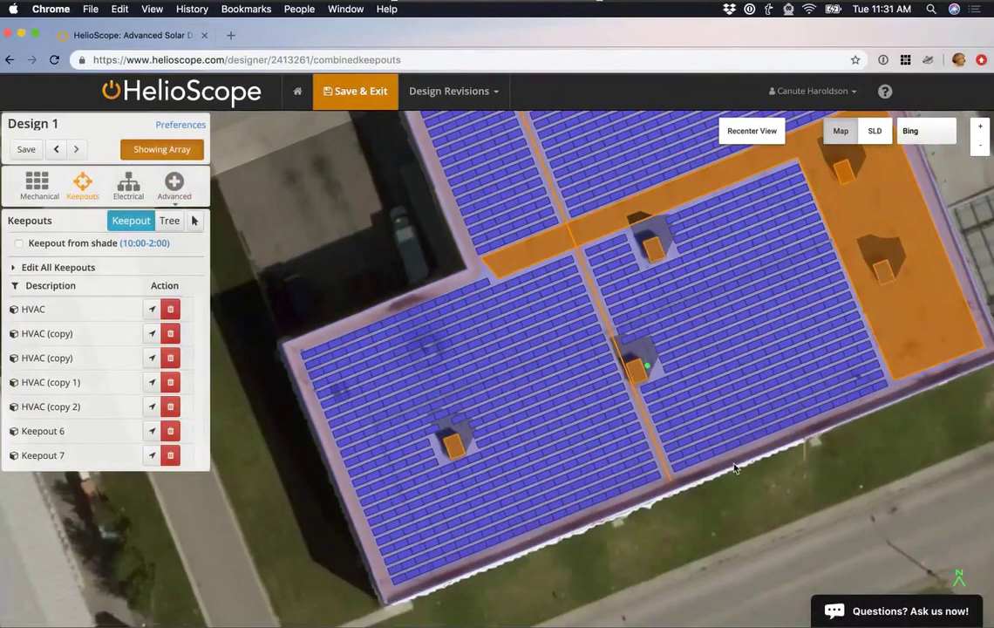
scroll(594, 473, "down", 4)
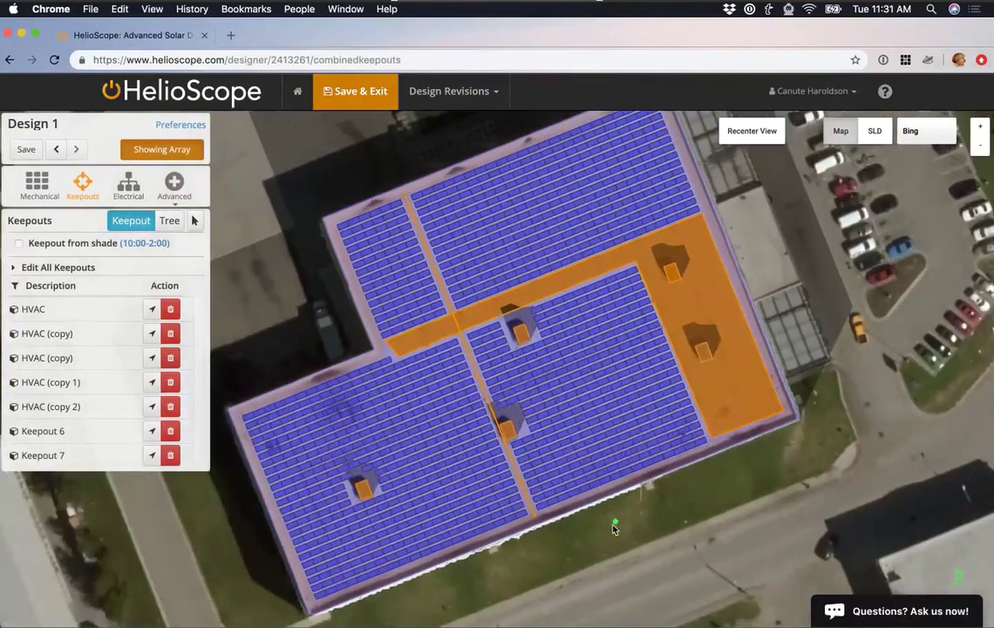
scroll(613, 528, "down", 1)
left_click_drag(614, 535, 633, 550)
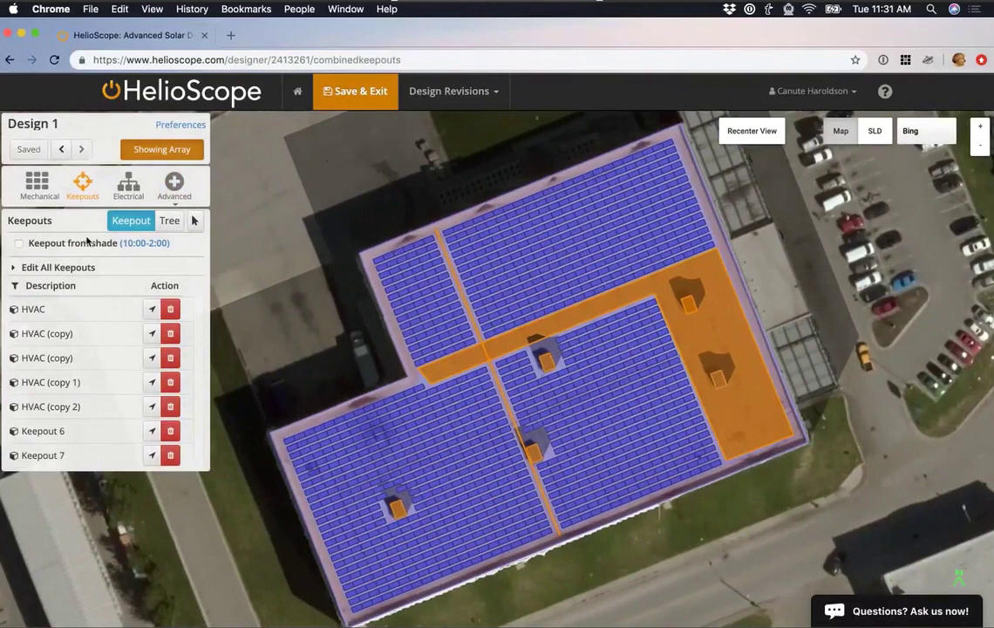
Set the wiring zone inverter to the Ballard Power Systems EPC-PV-208-30KW.
left_click(115, 198)
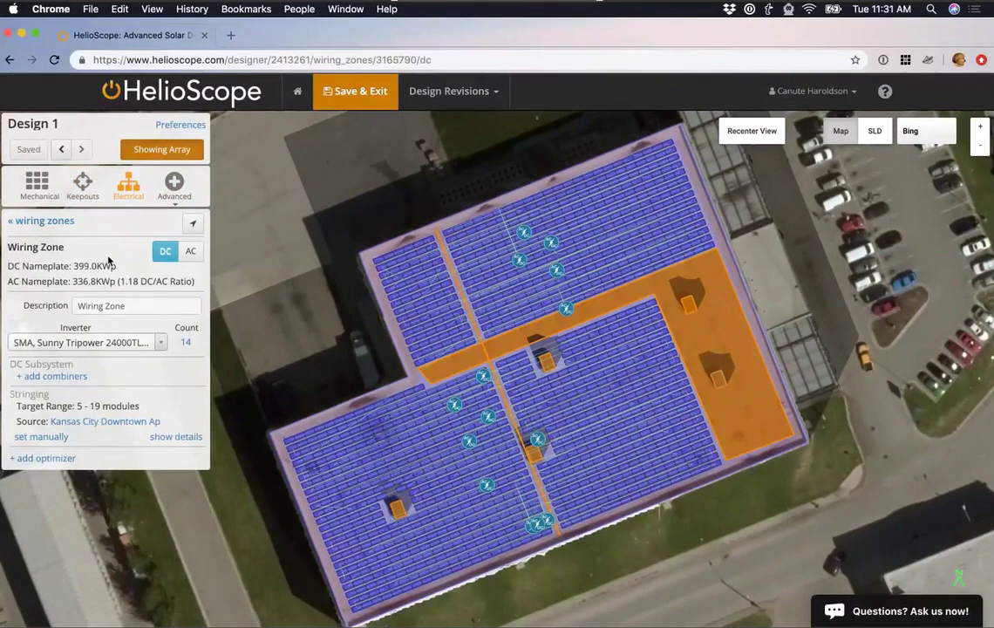
left_click(118, 347)
type("30k")
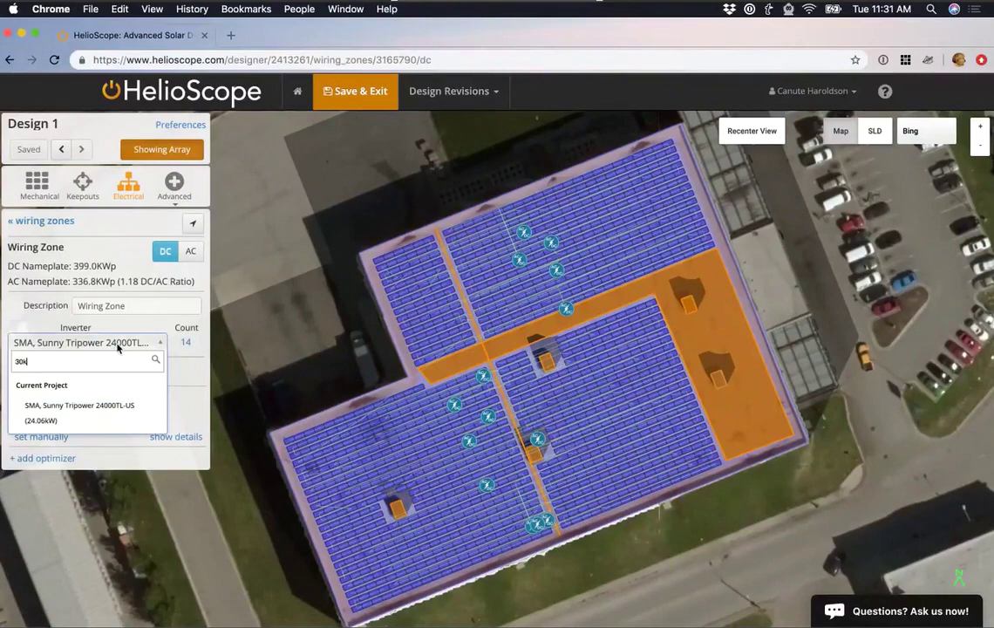
scroll(102, 449, "down", 5)
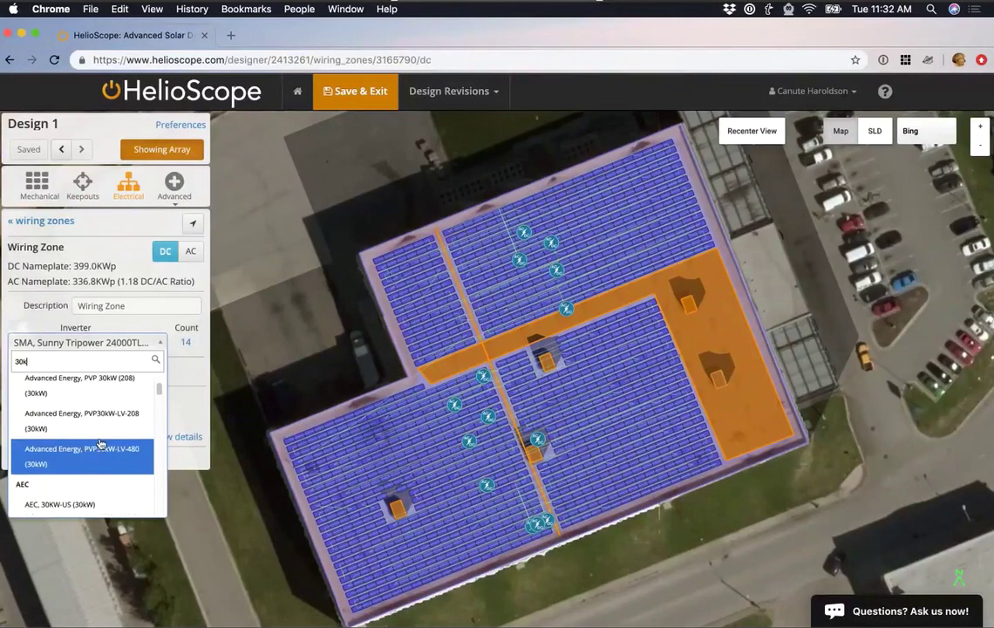
scroll(102, 456, "down", 5)
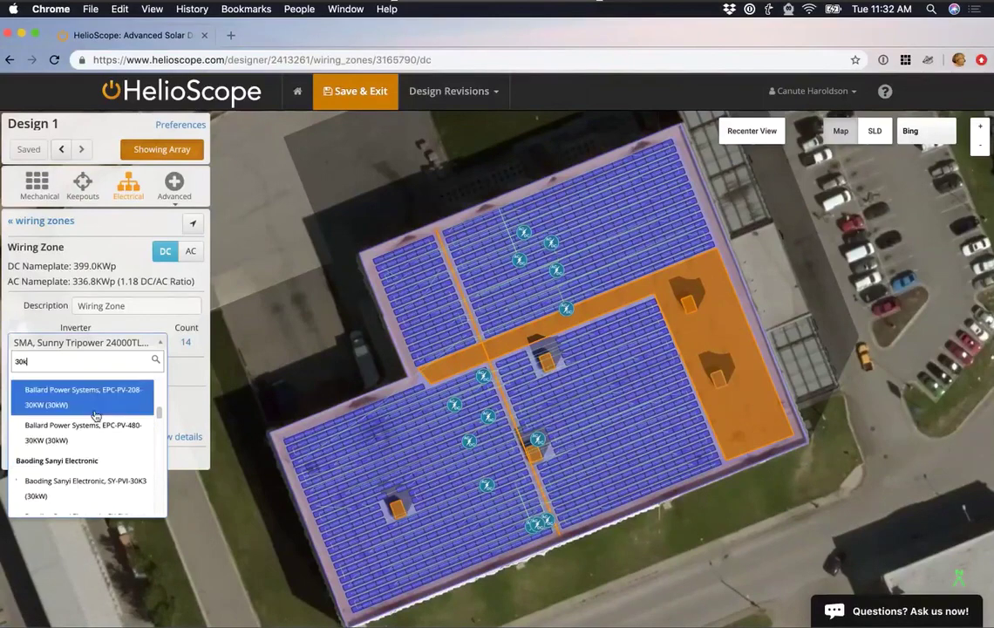
left_click(96, 415)
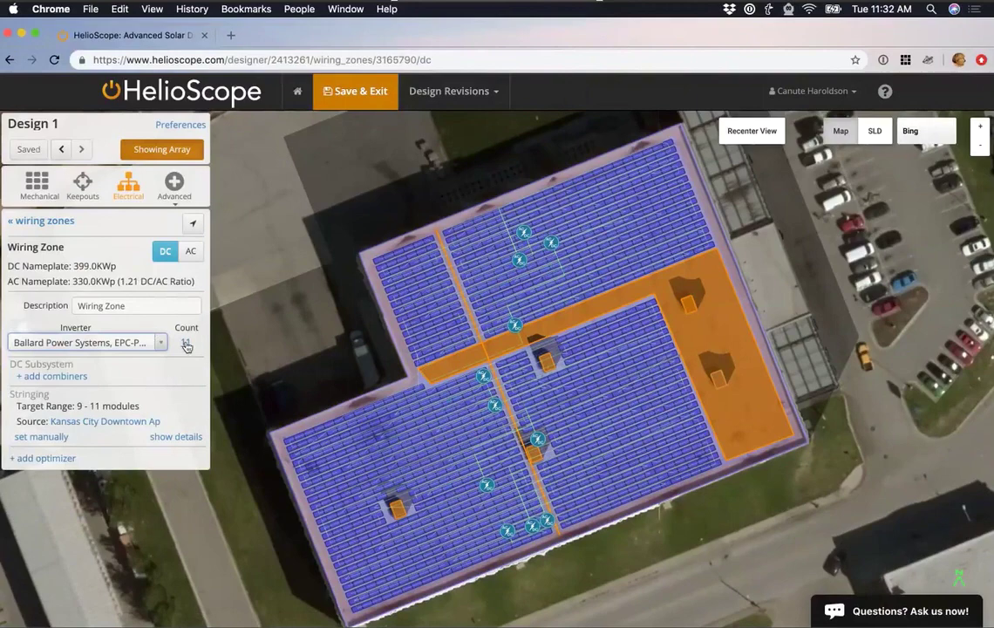
Auto-size the inverter count to 11 at a 1.25 DC/AC target.
mouse_move(187, 349)
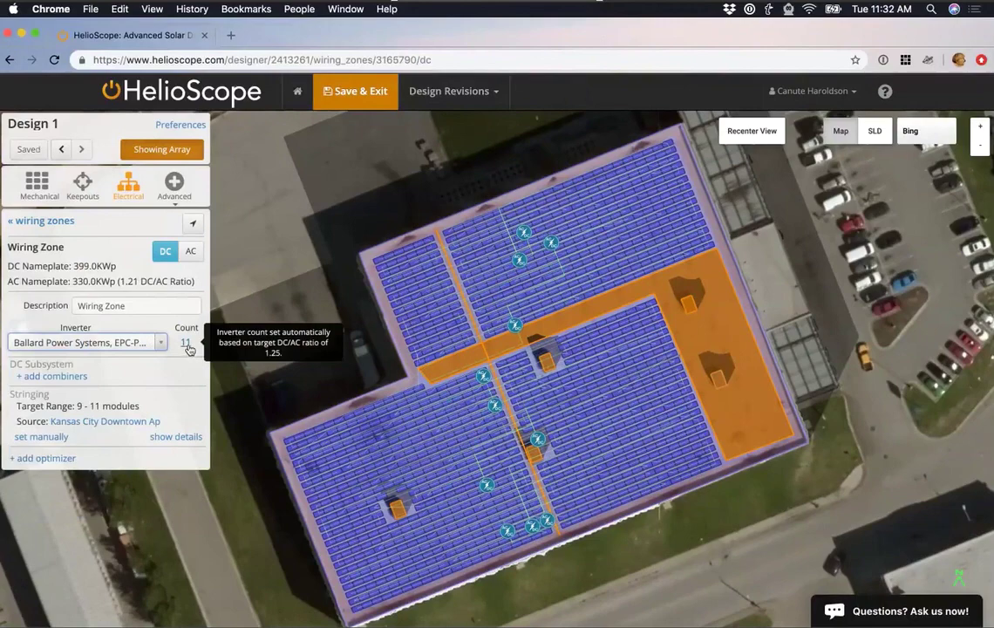
left_click(186, 344)
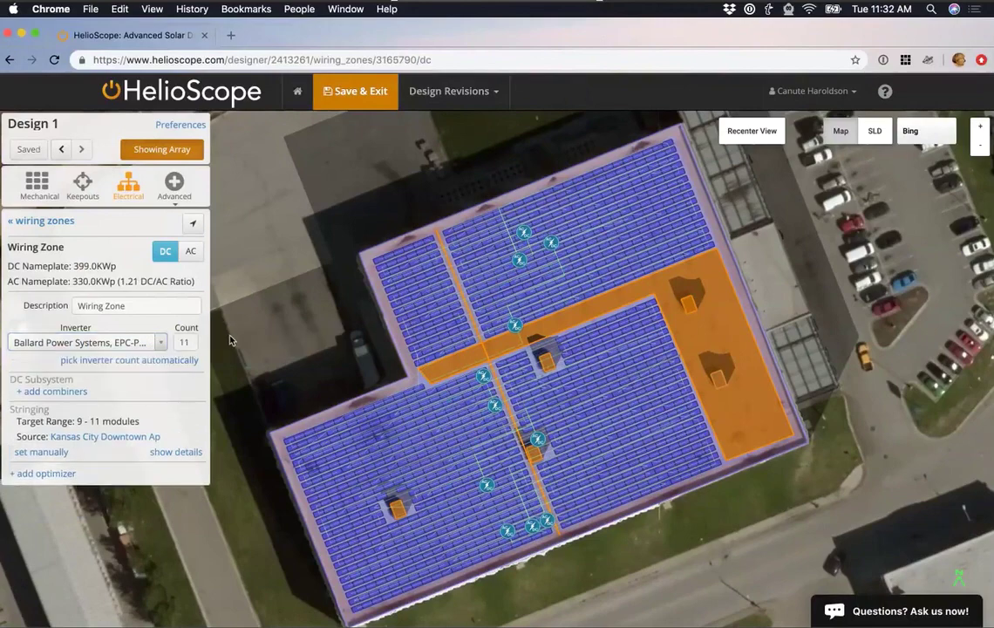
left_click(182, 367)
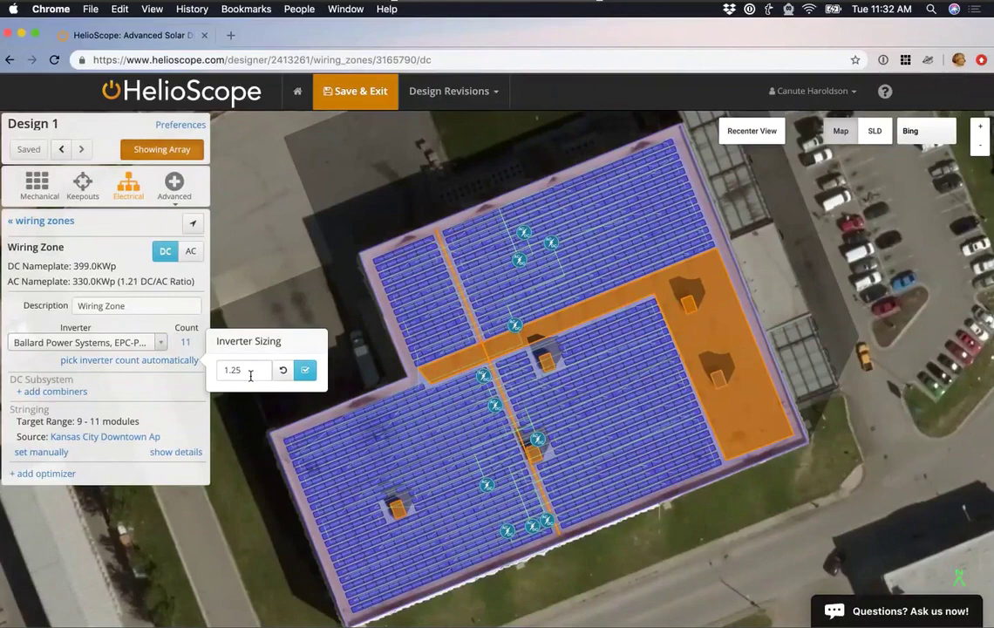
left_click(310, 371)
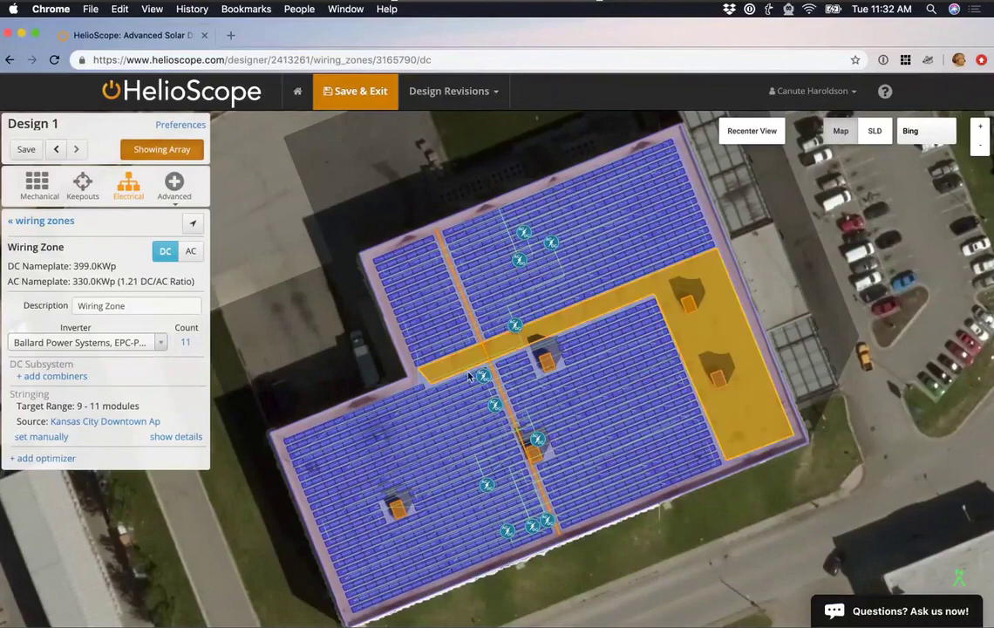
Preview the single-line diagram and reposition it in view.
left_click(875, 133)
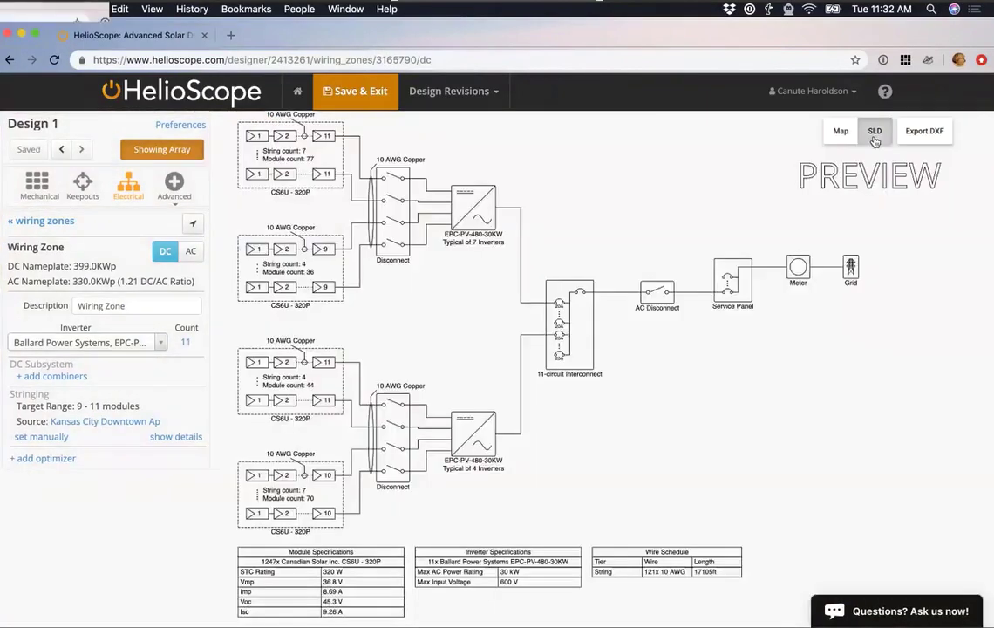
scroll(658, 347, "down", 2)
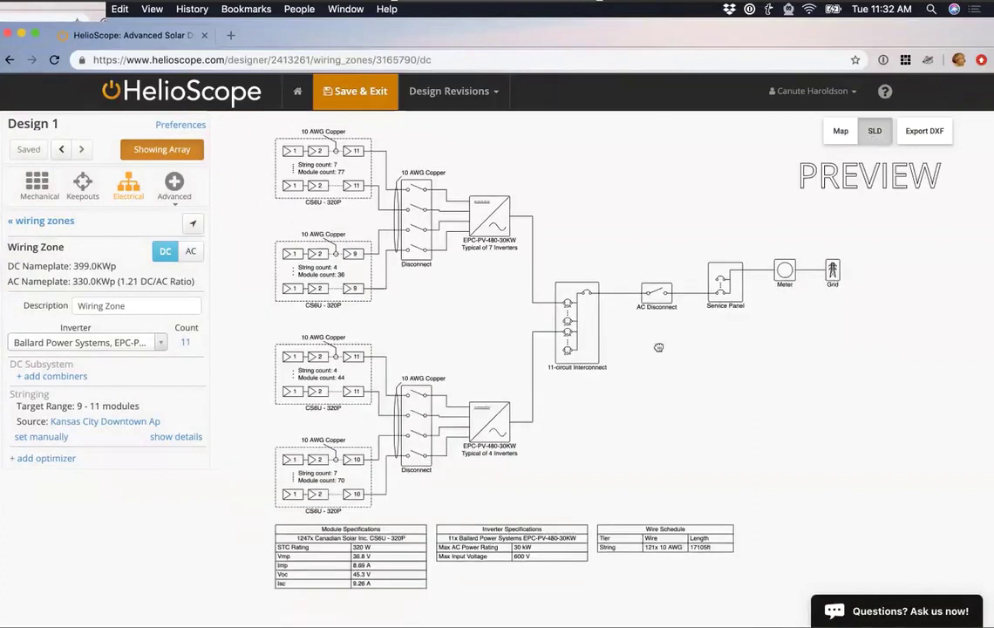
left_click_drag(658, 347, 640, 349)
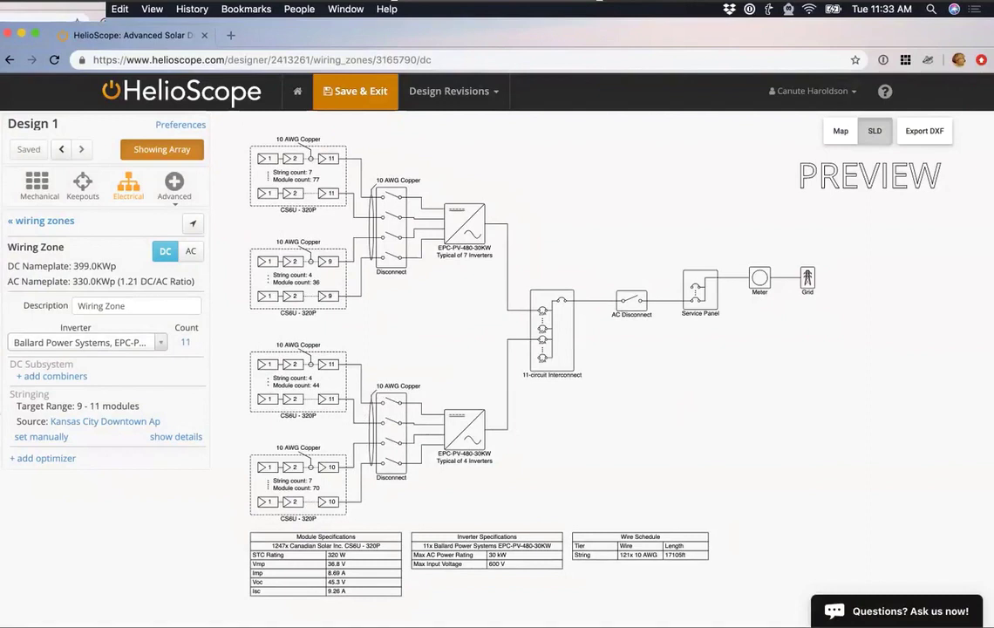
Try combiners with 8 AWG copper home runs, then remove the combiners again.
left_click(50, 377)
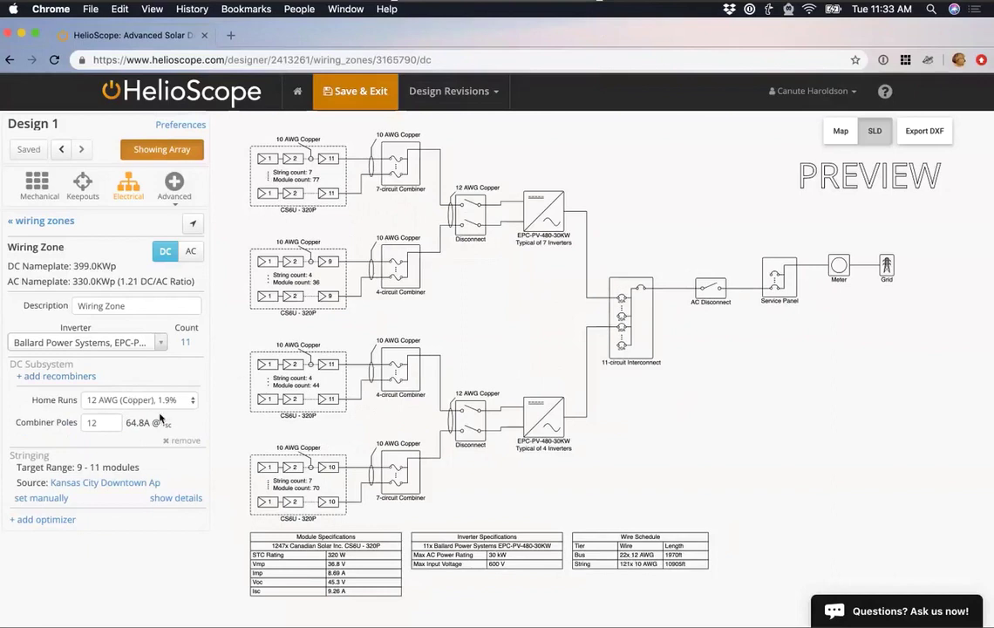
left_click(161, 403)
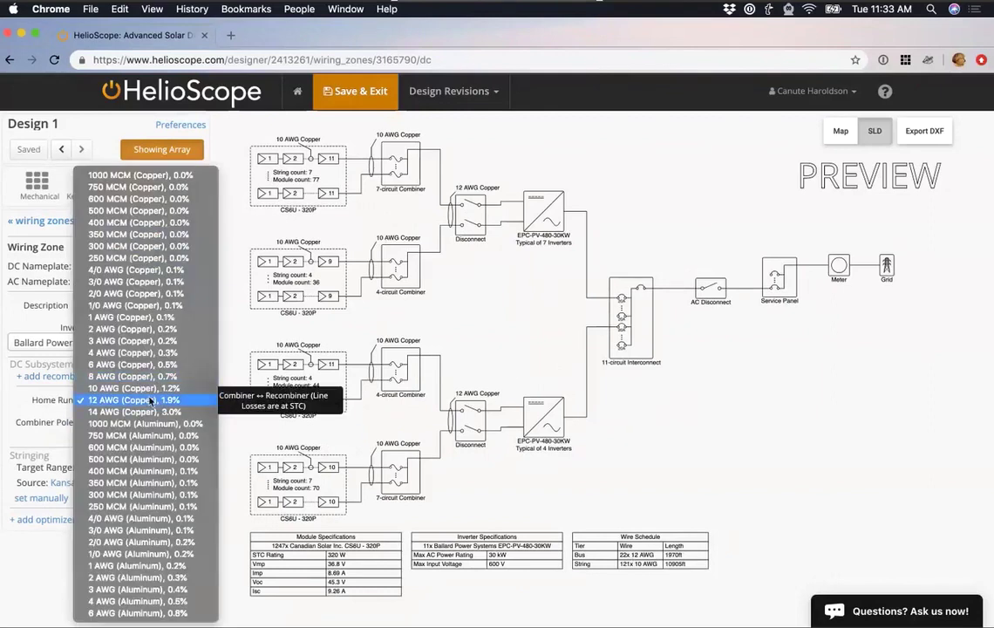
left_click(154, 376)
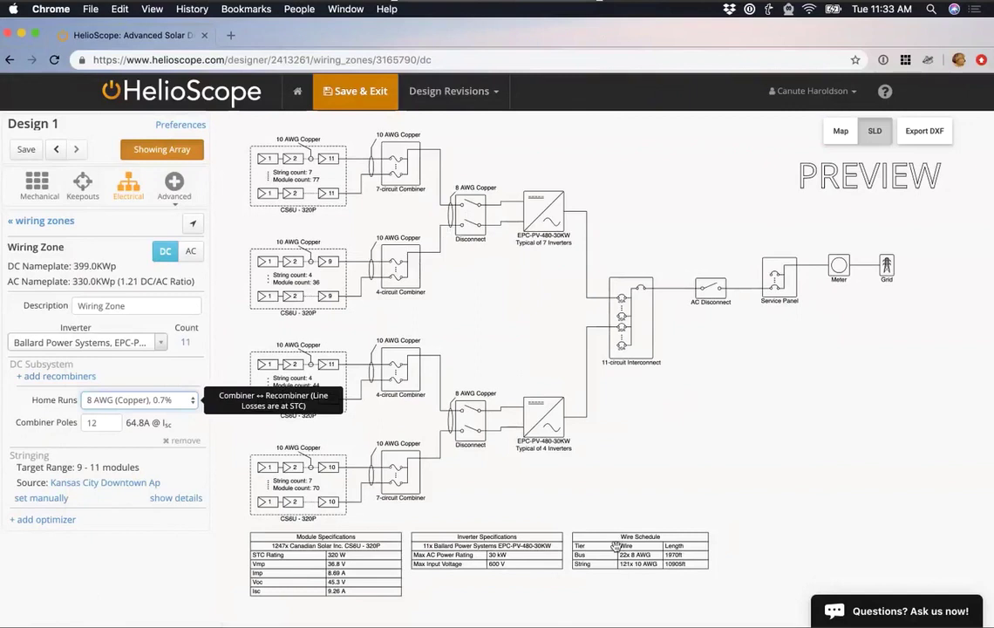
left_click(186, 379)
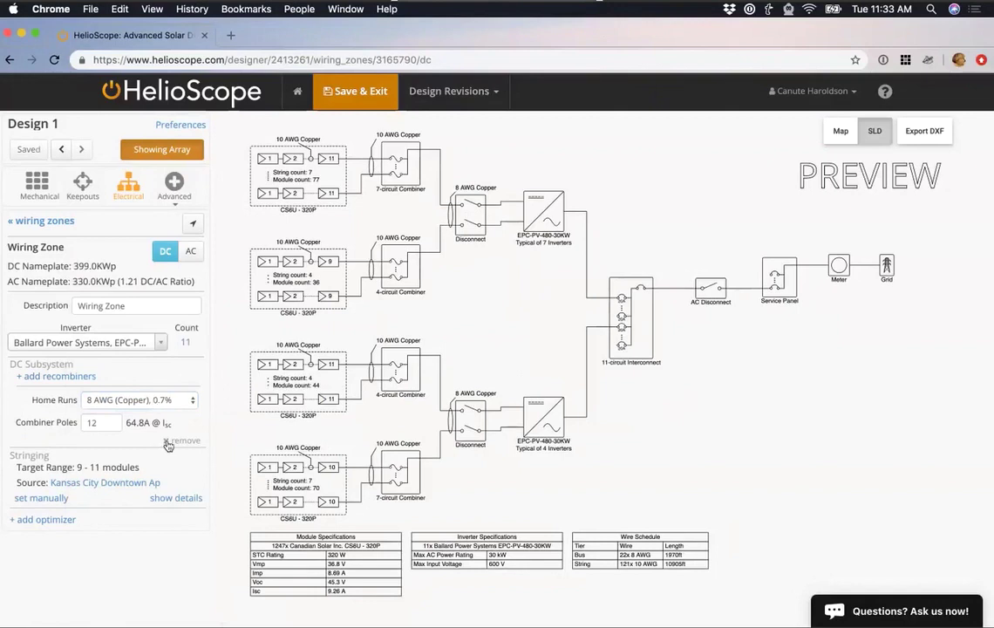
left_click(168, 442)
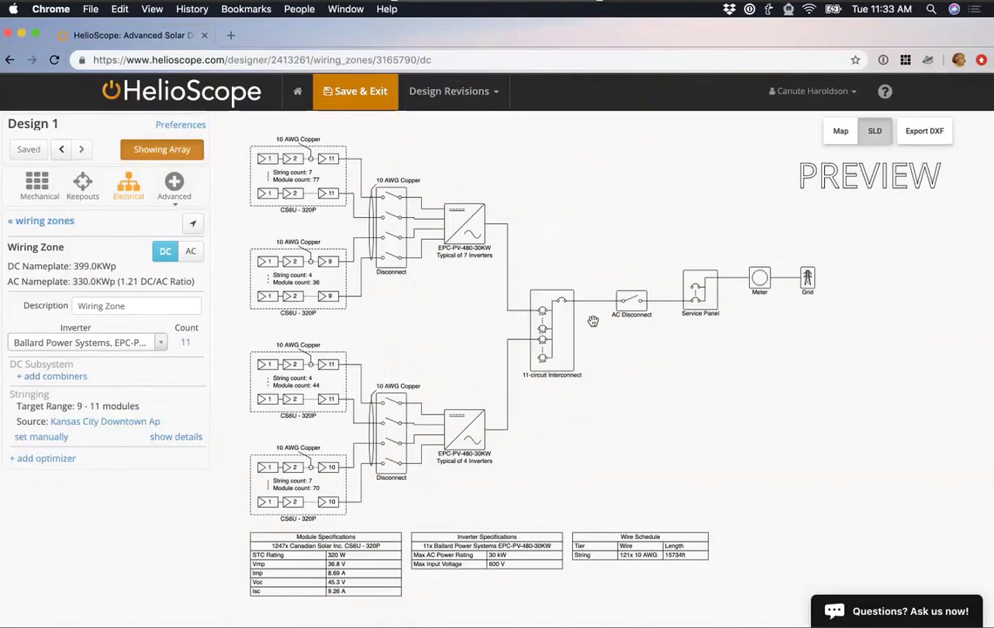
Dismiss the diagram image options and return to the roof array map.
right_click(459, 306)
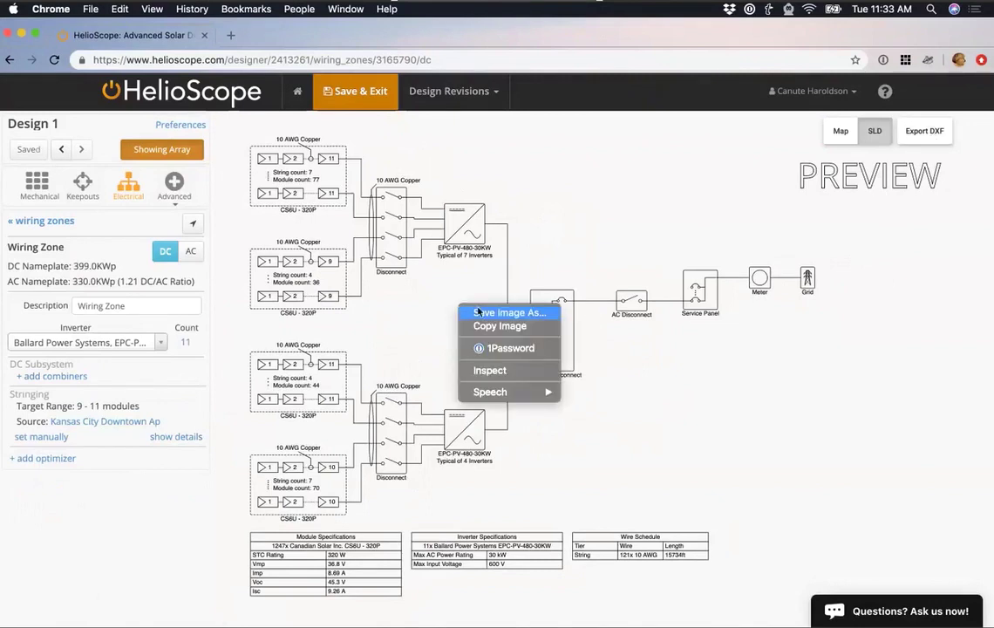
key("Escape")
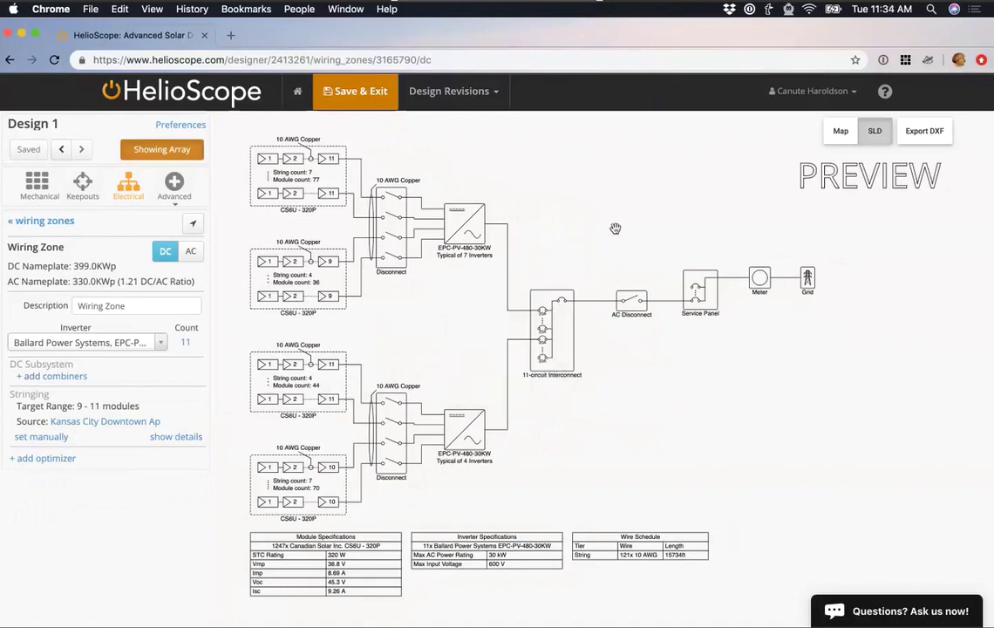
left_click(842, 131)
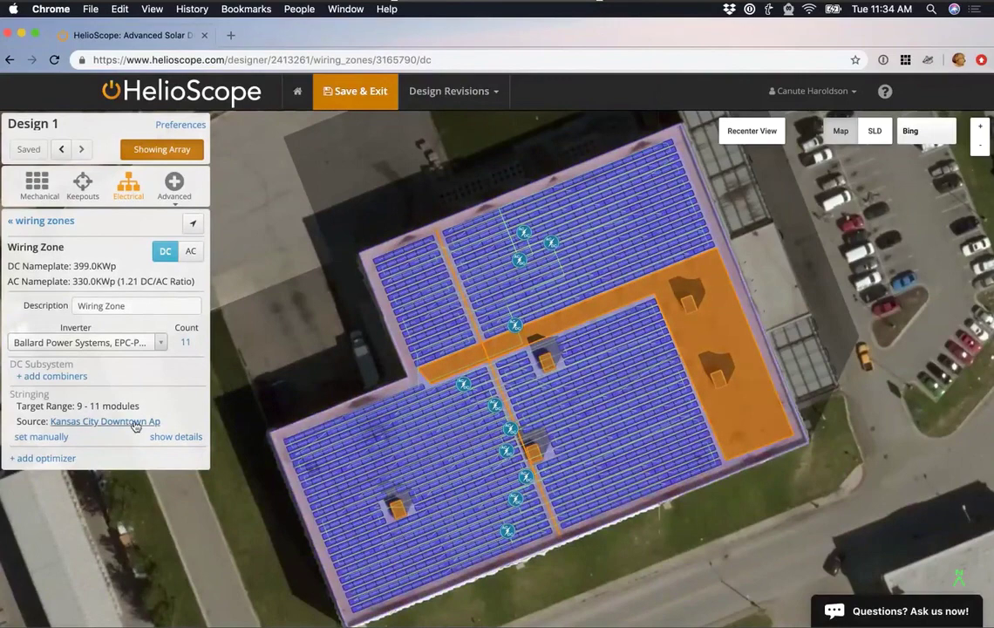
Switch string sizing to manual and lower the maximum string length from 11 to 9.
mouse_move(136, 424)
left_click(42, 436)
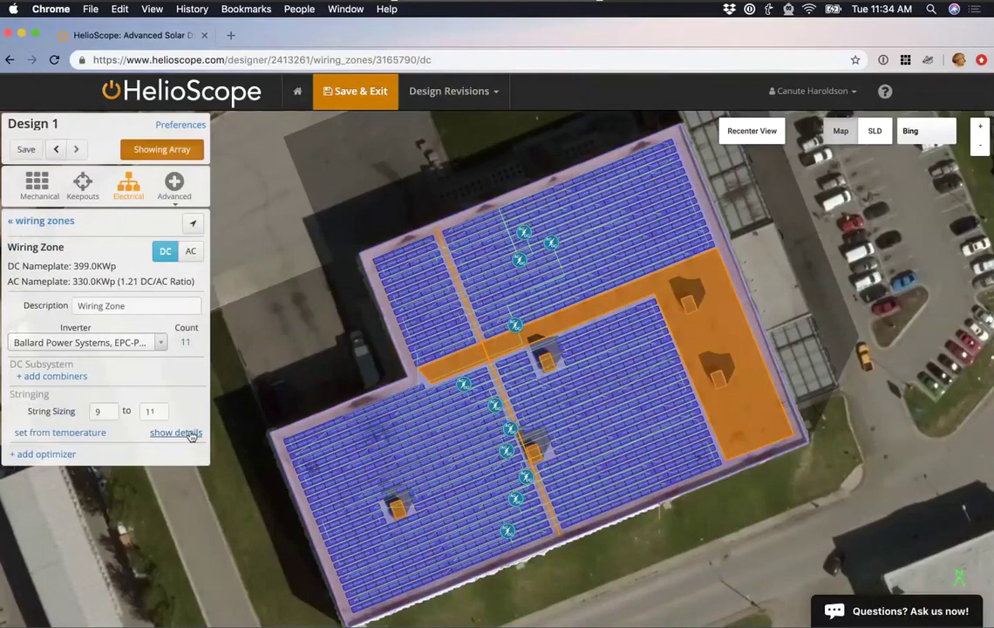
mouse_move(163, 416)
key("Down")
key("Down")
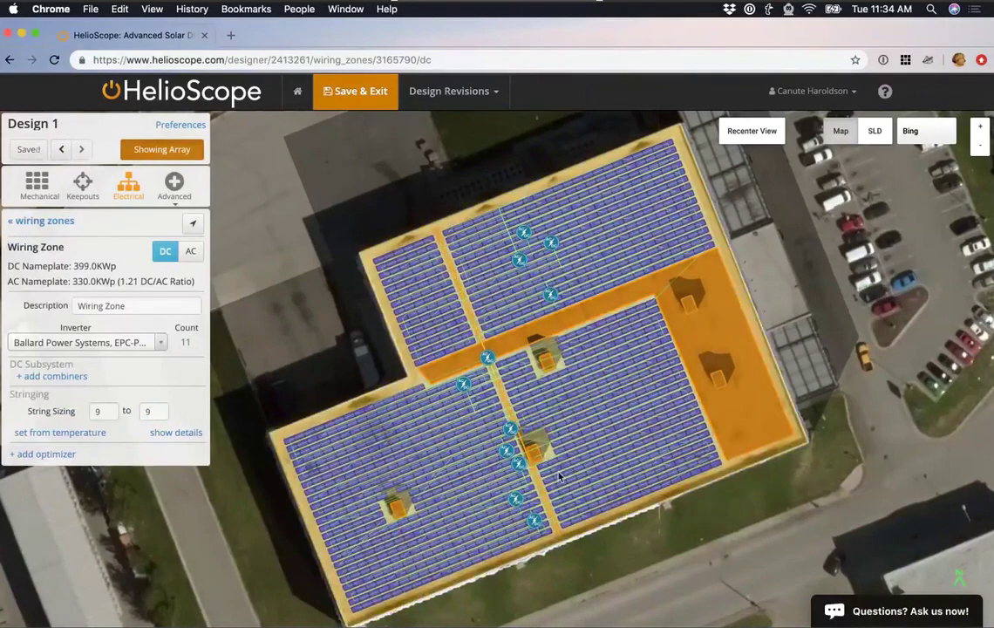
scroll(711, 488, "up", 2)
scroll(712, 488, "up", 3)
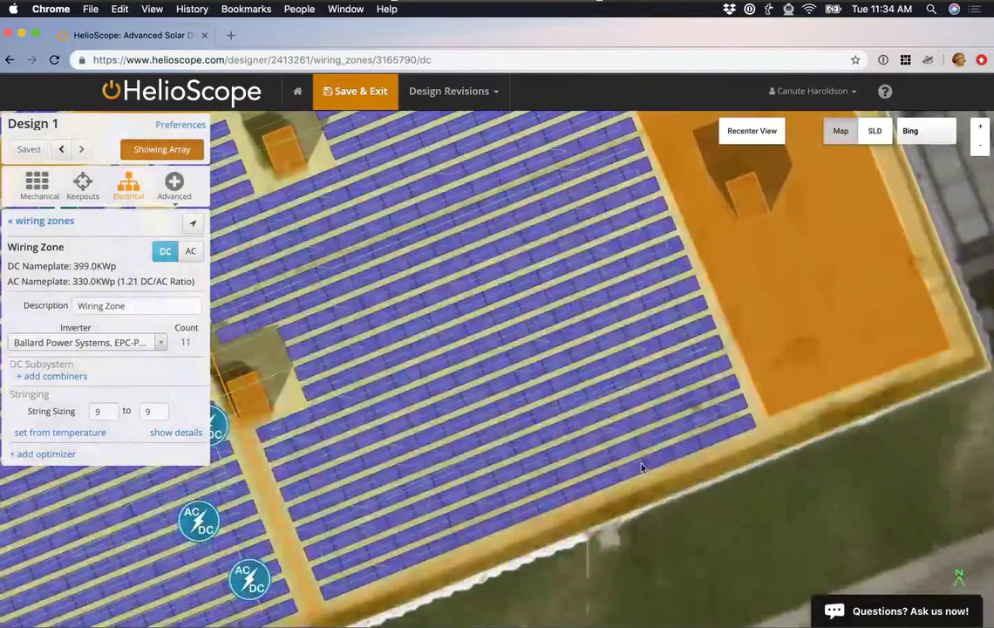
scroll(652, 479, "down", 3)
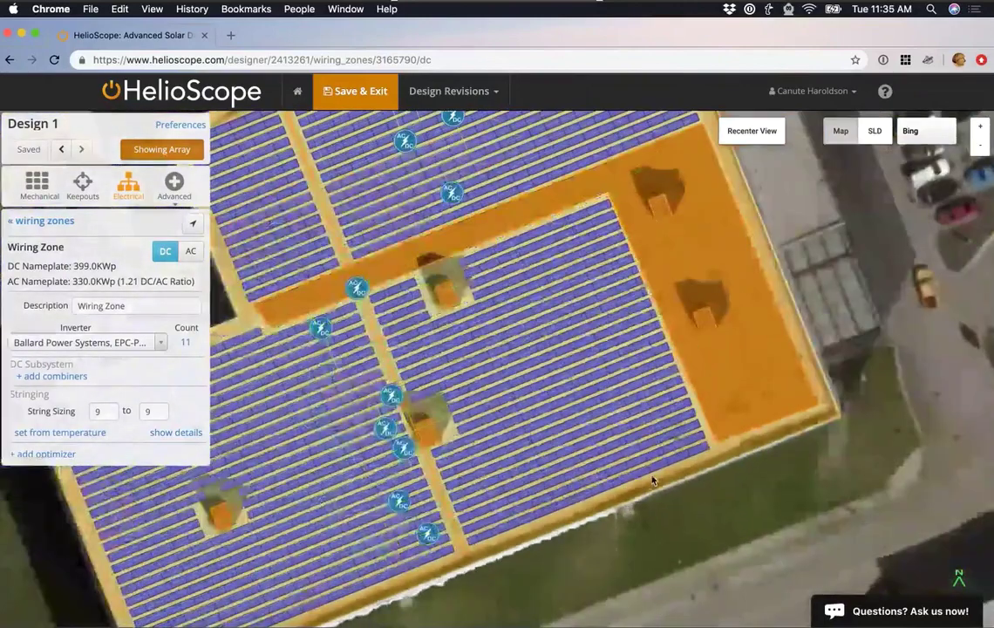
scroll(652, 482, "down", 1)
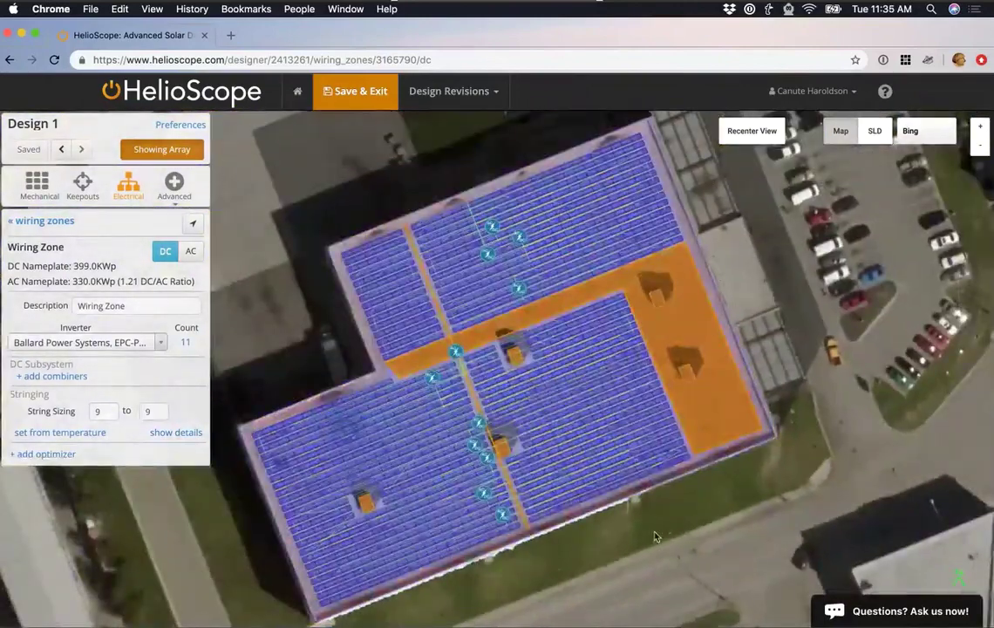
scroll(656, 514, "up", 2)
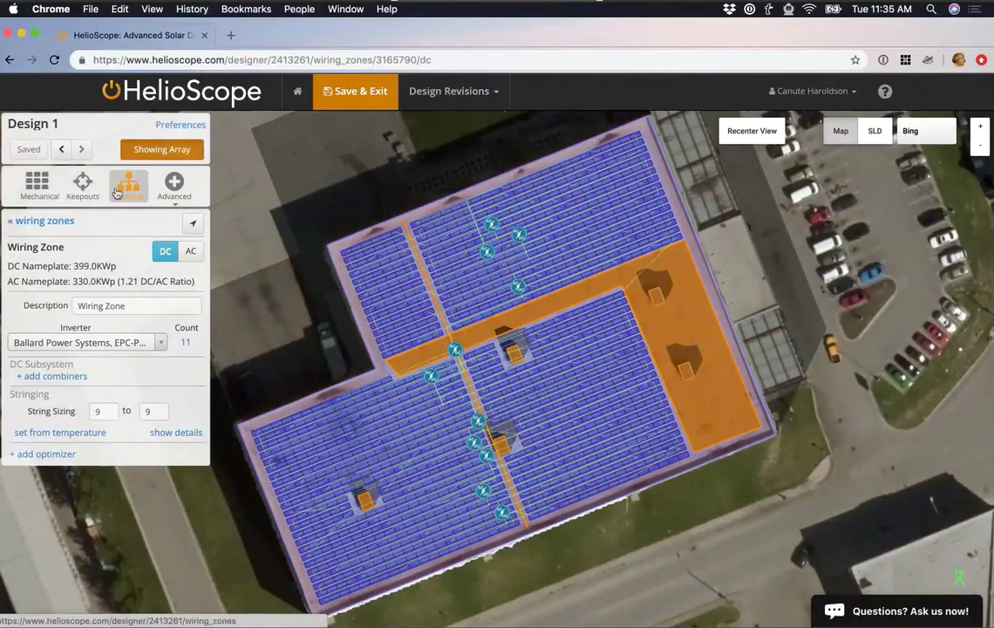
Save Design 1, simulate it, and open its production report: 487.0 MWh, 1,225.2 kWh/kWp.
left_click(394, 106)
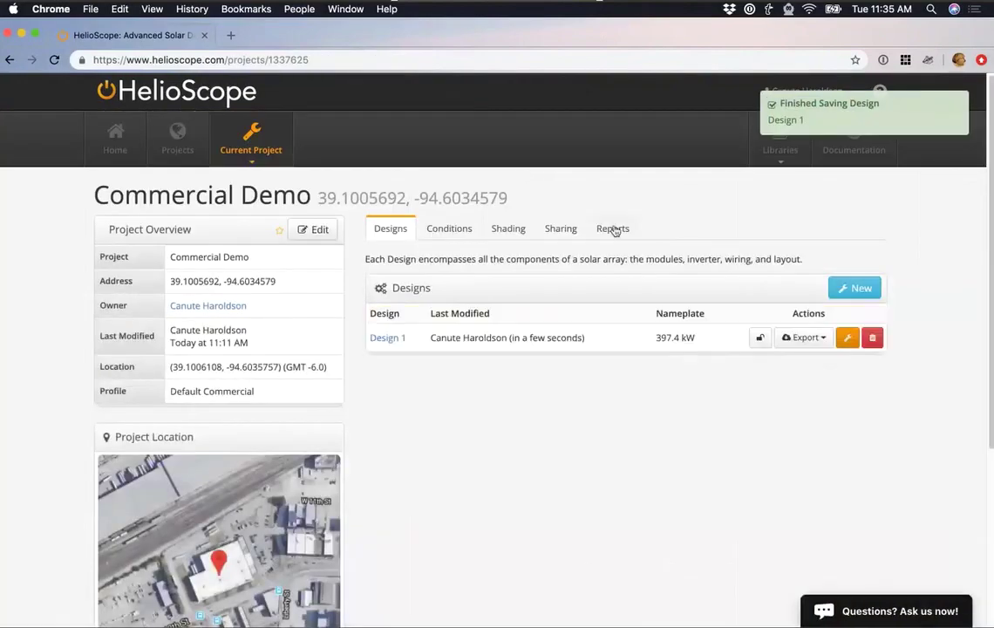
left_click(612, 229)
left_click(767, 348)
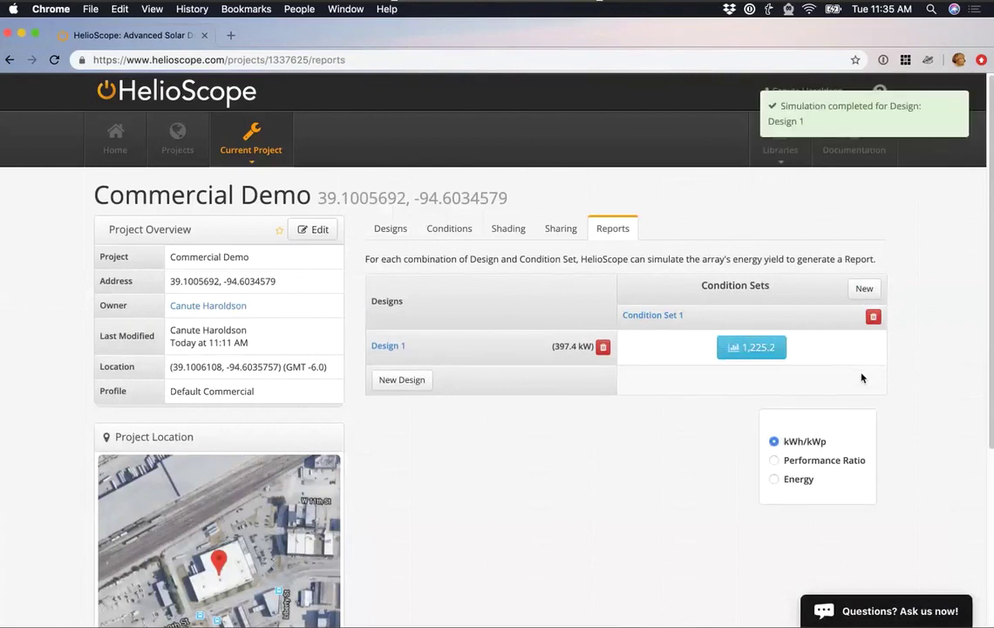
left_click(779, 356)
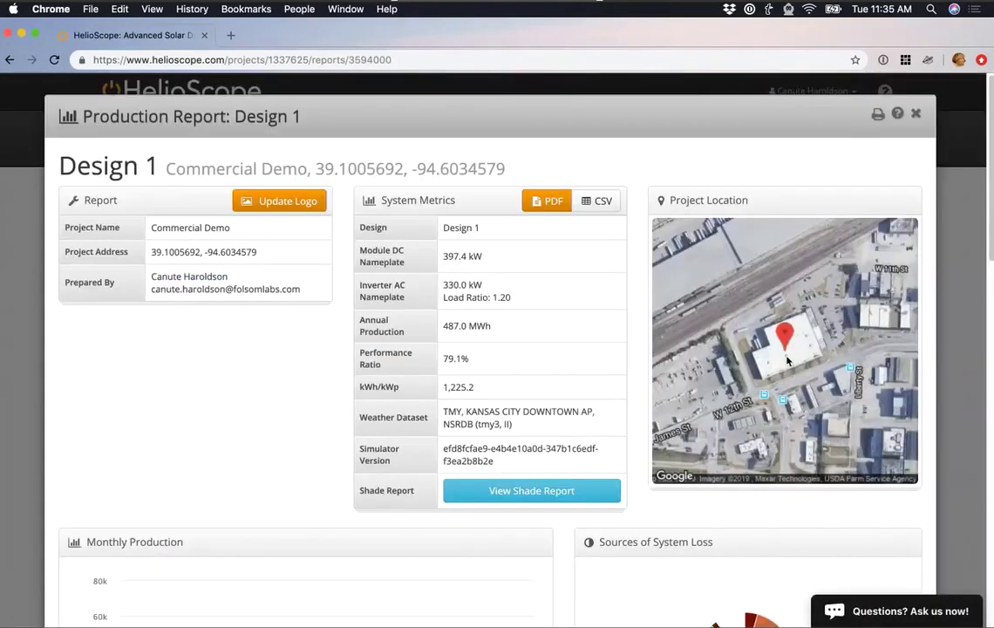
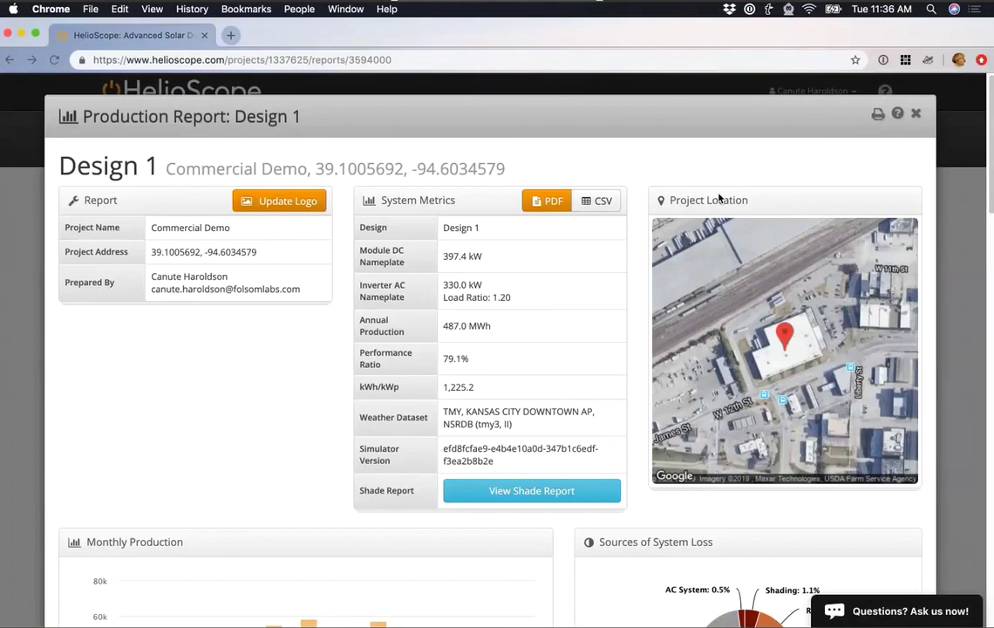
Show the monthly production figures as a table, then collapse it again.
scroll(632, 408, "down", 3)
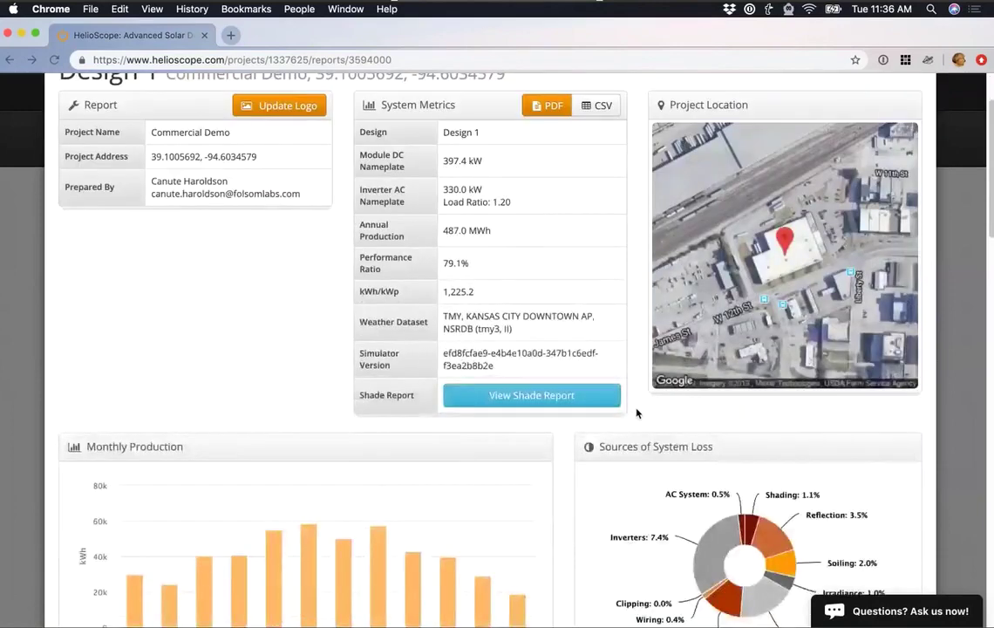
scroll(636, 413, "down", 4)
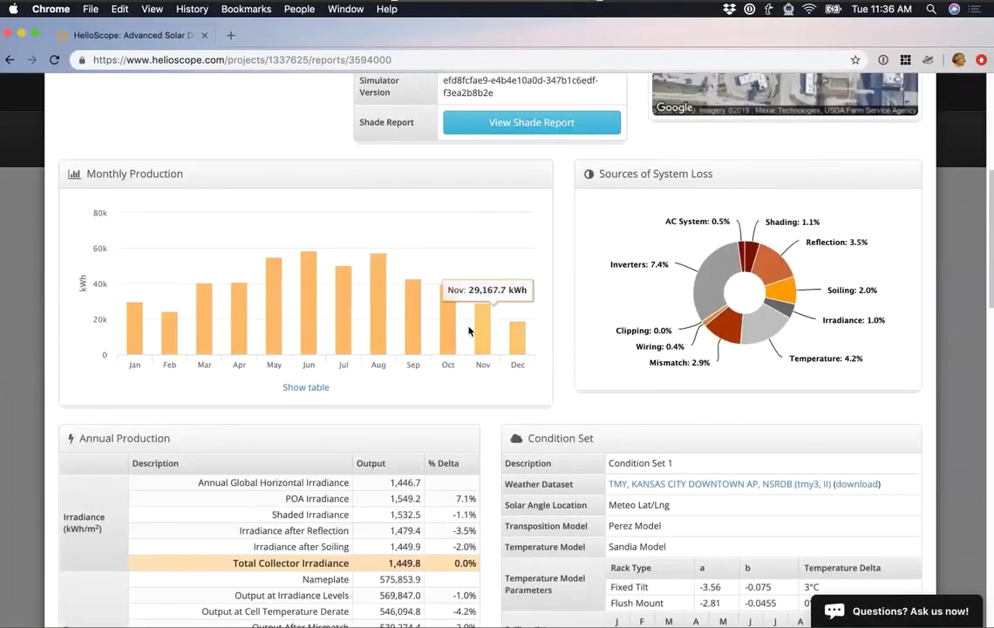
left_click(306, 387)
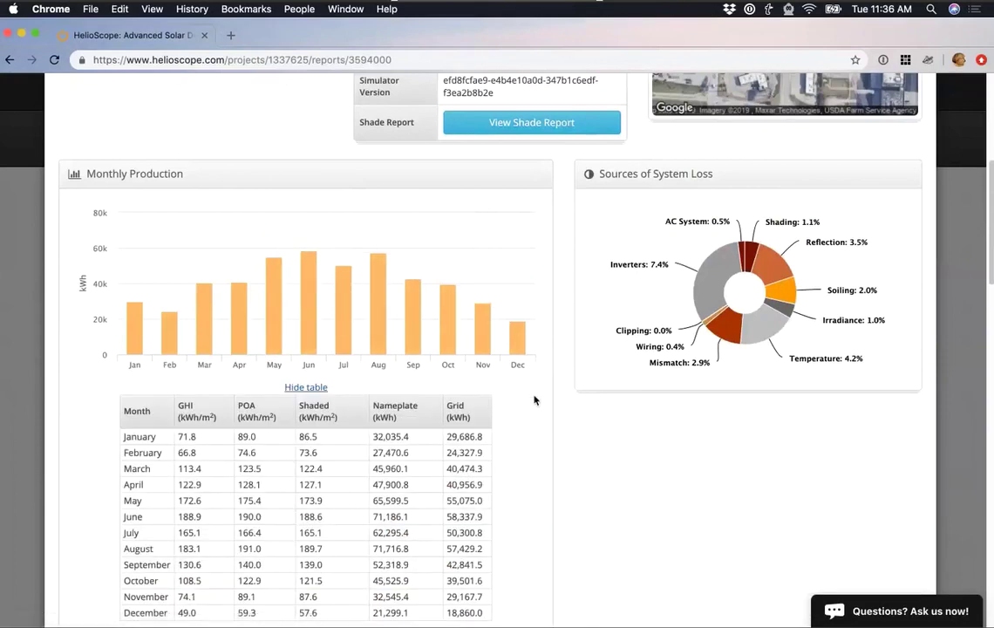
scroll(534, 400, "down", 1)
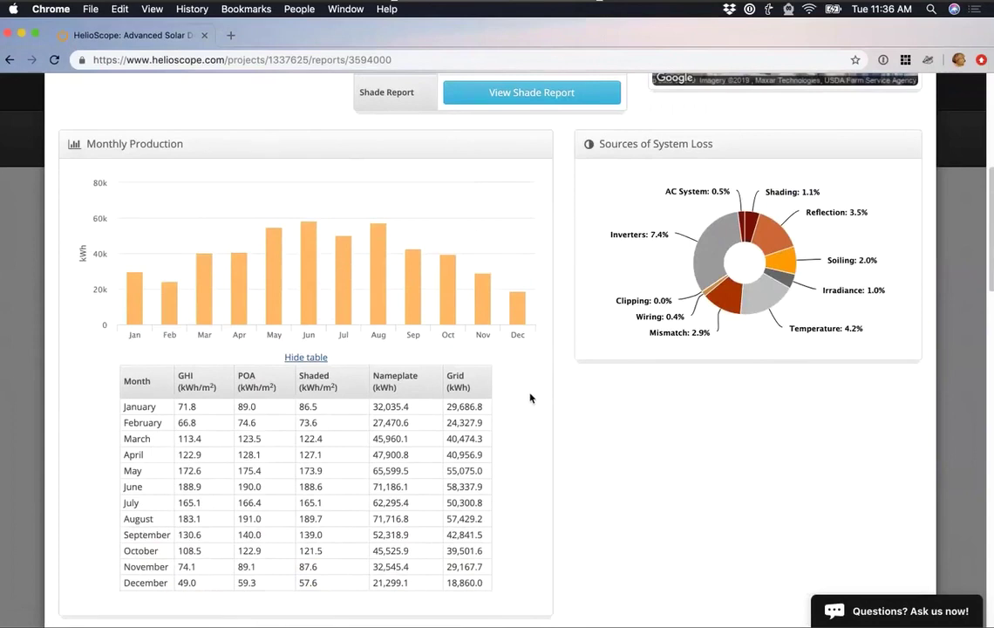
left_click(305, 357)
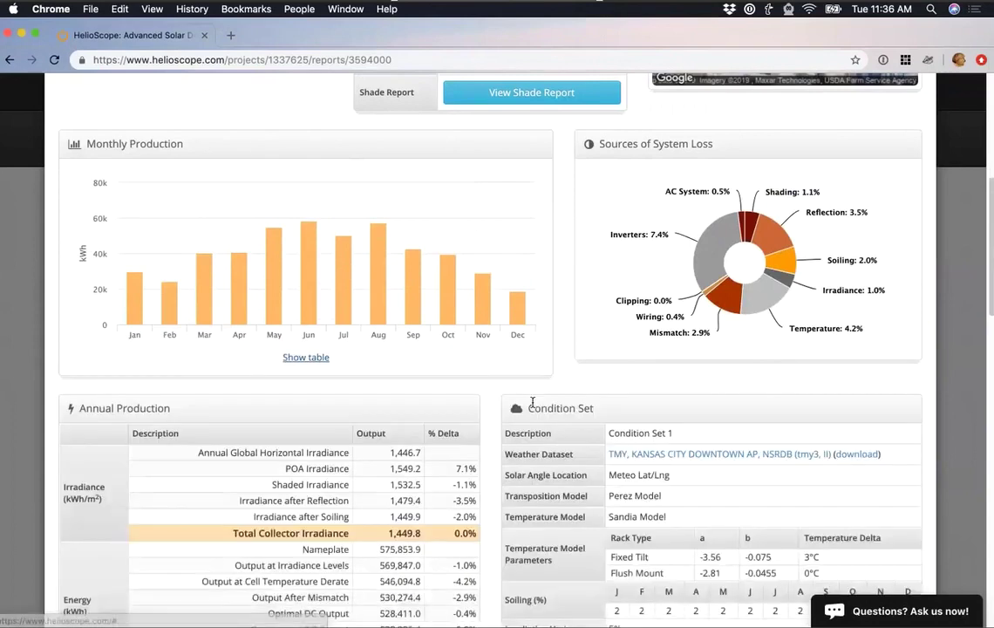
scroll(568, 374, "down", 2)
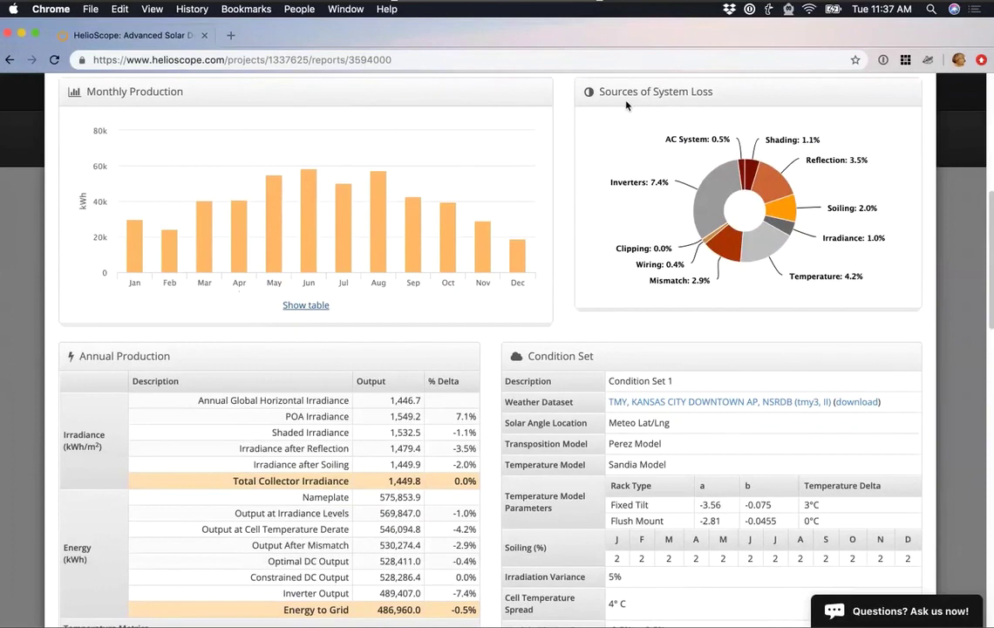
Scroll through the report to look over the Detailed Layout image.
mouse_move(628, 186)
scroll(540, 235, "down", 5)
scroll(418, 218, "down", 3)
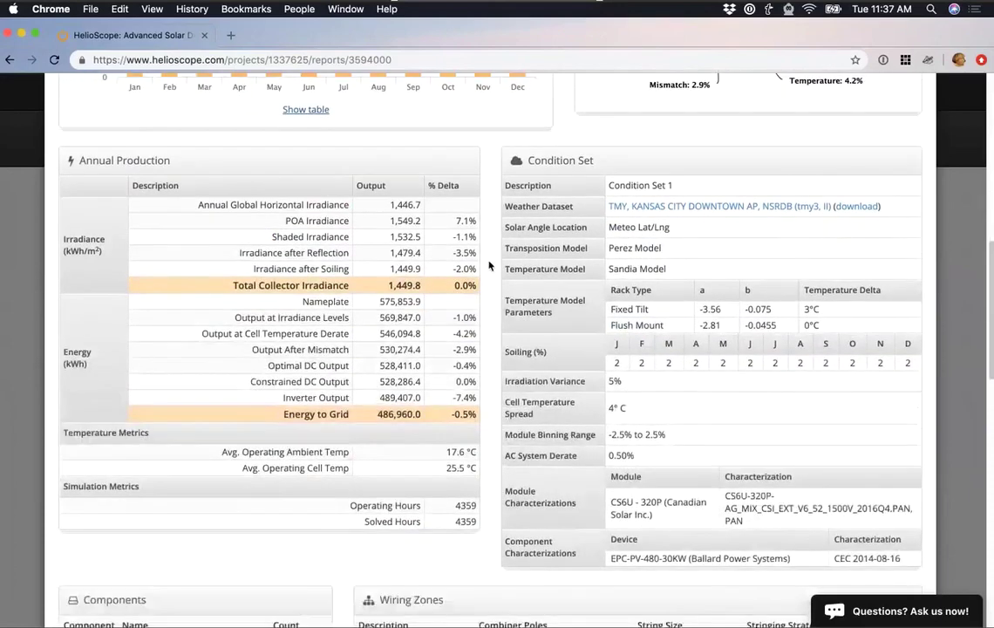
scroll(379, 186, "down", 2)
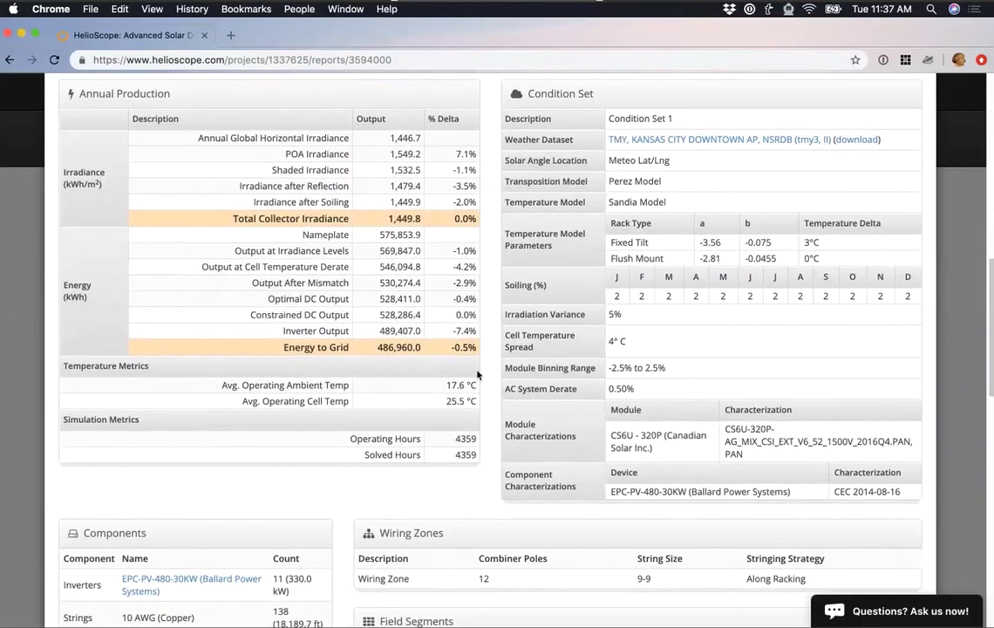
mouse_move(465, 168)
mouse_move(469, 315)
scroll(306, 423, "down", 4)
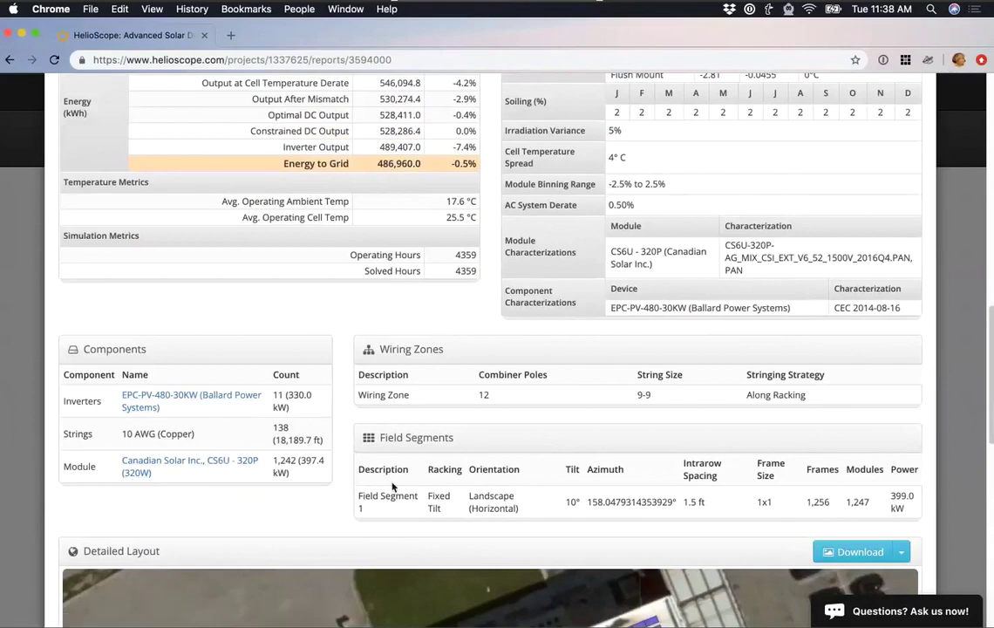
scroll(389, 496, "down", 5)
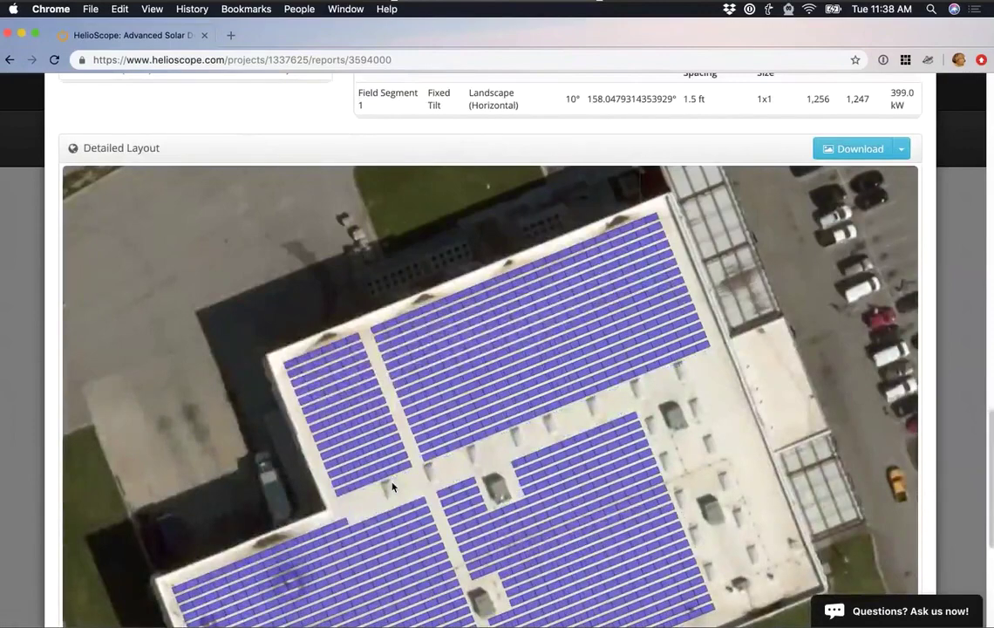
scroll(610, 469, "down", 3)
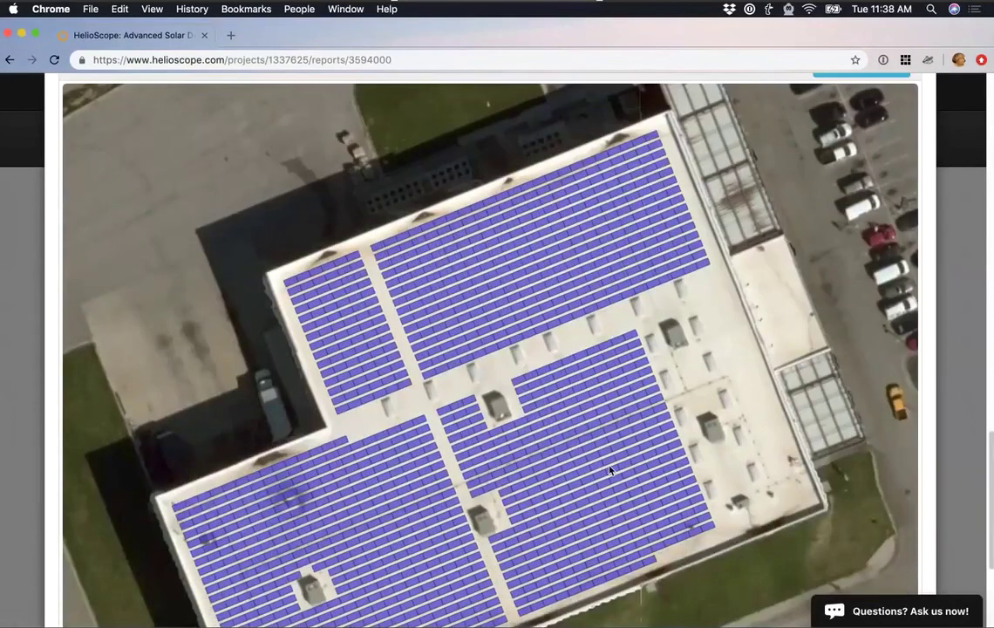
scroll(611, 469, "down", 4)
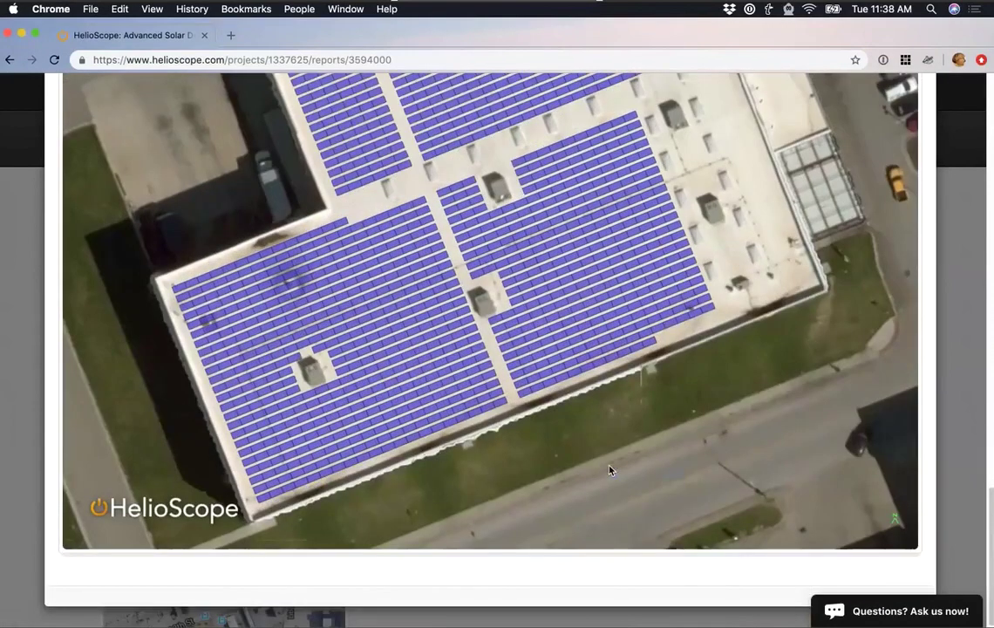
scroll(611, 469, "up", 1)
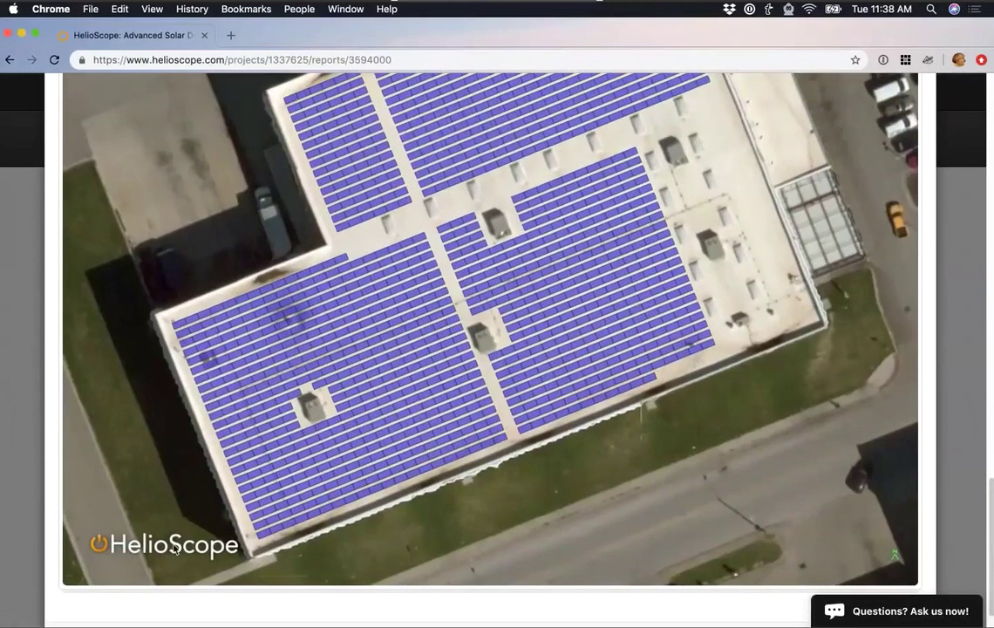
scroll(867, 407, "up", 5)
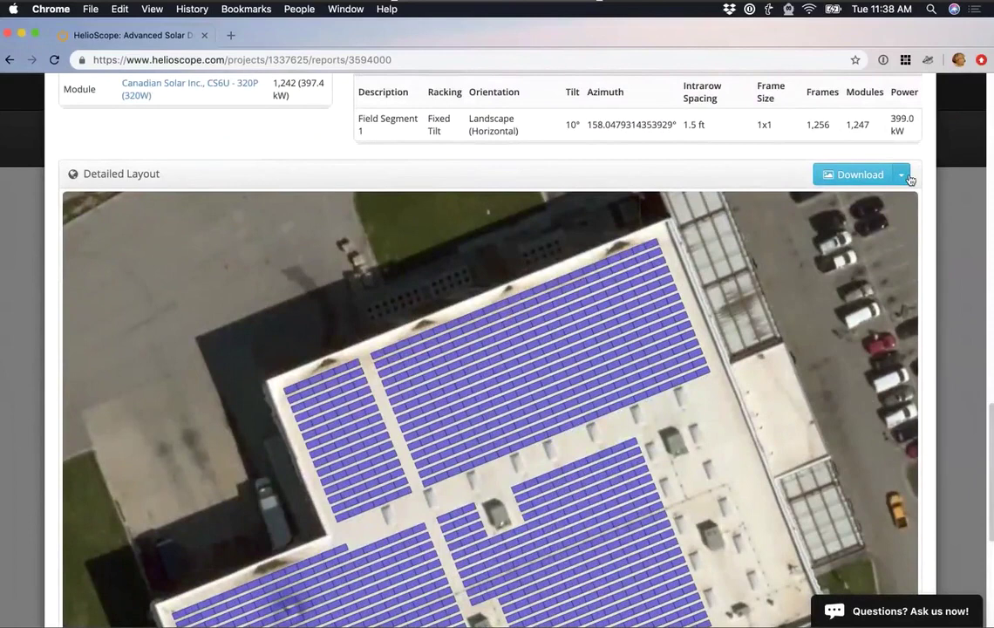
Check the layout image's Download options without downloading, then return to the project reports.
left_click(904, 177)
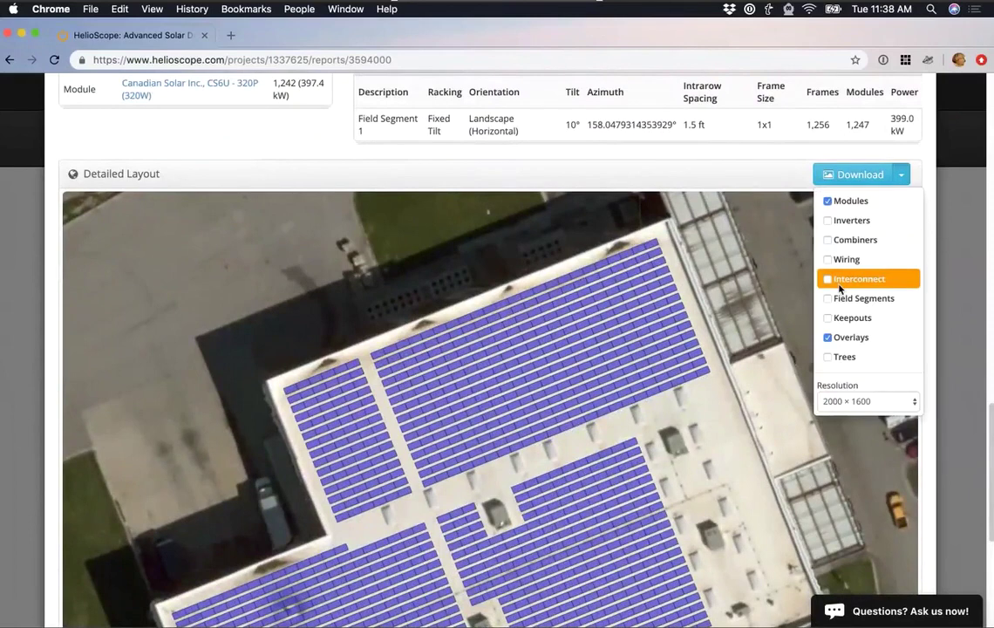
left_click(771, 184)
key("super+bracketleft")
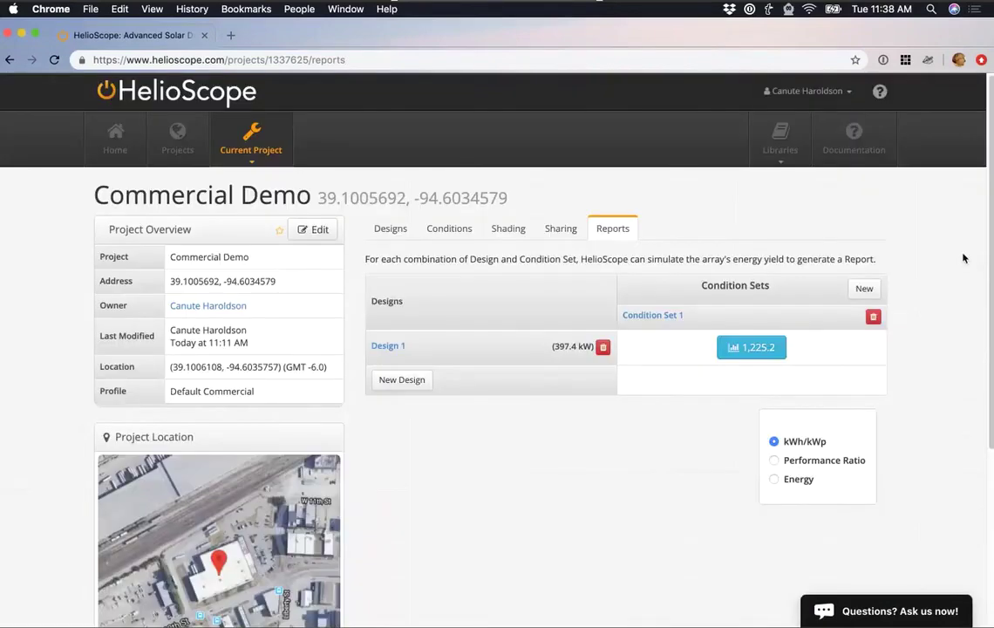
Add a design described as 'New Inverter', cloned from Design 1.
left_click(387, 233)
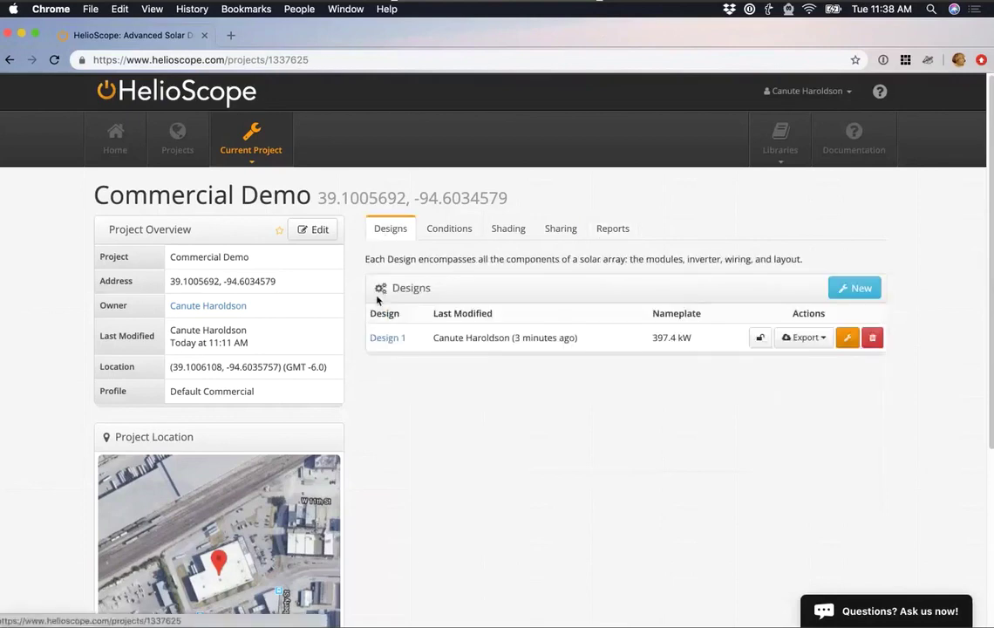
left_click(837, 293)
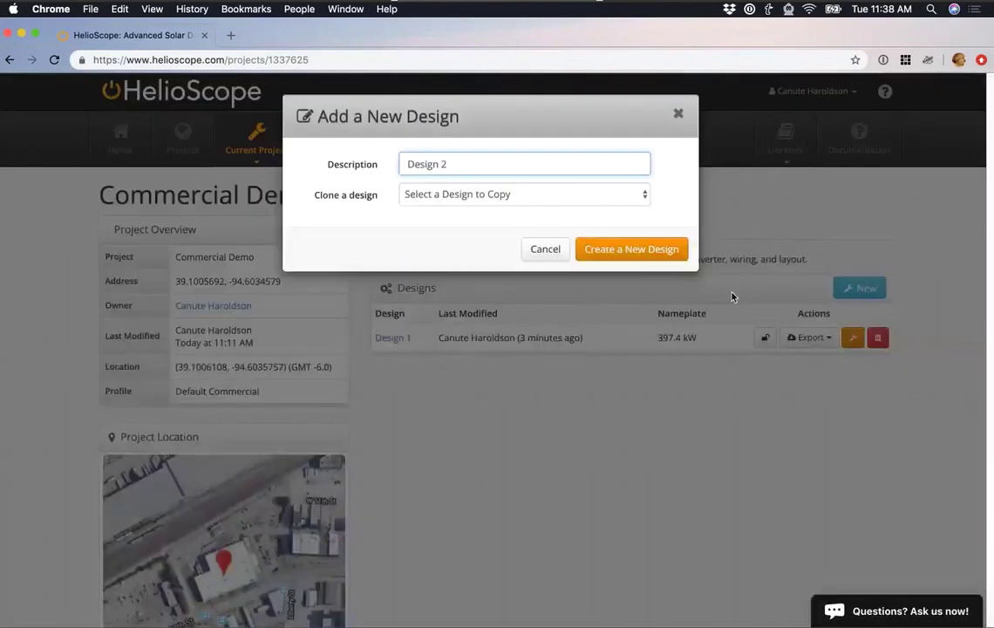
left_click(531, 202)
left_click(482, 206)
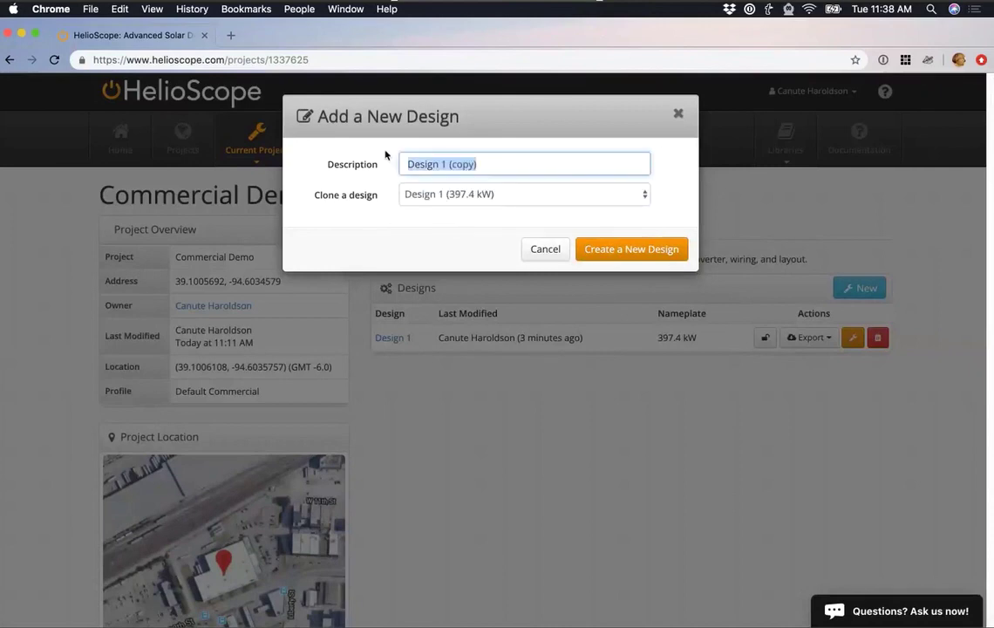
type("New Inverte")
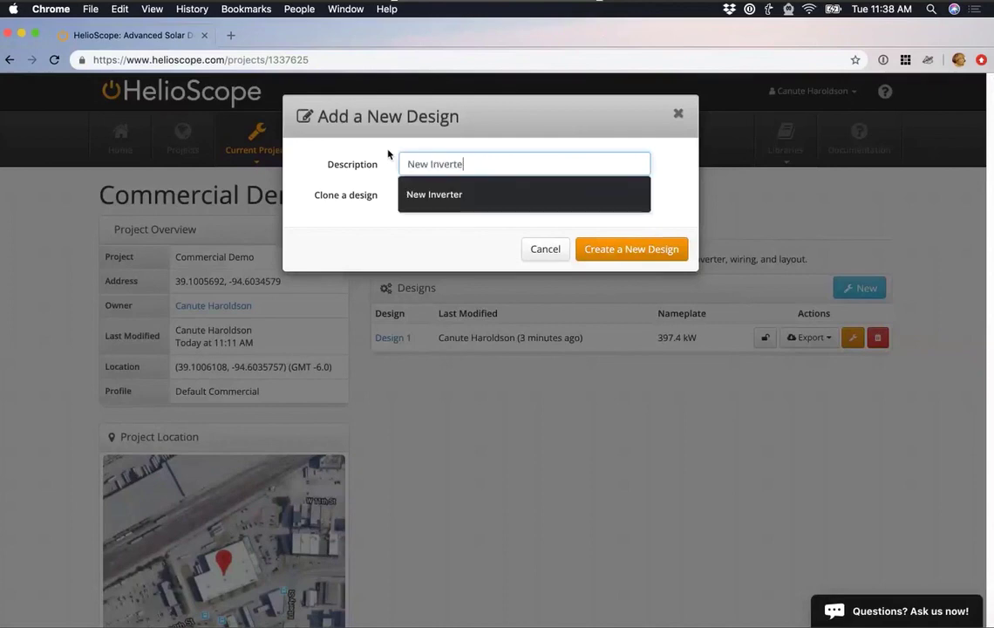
type("r")
key("Return")
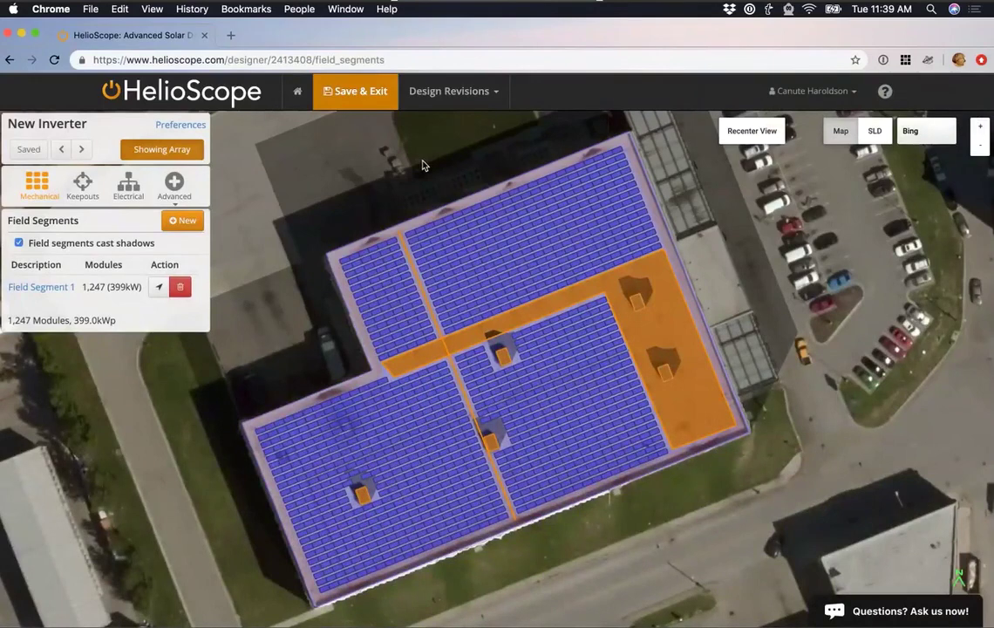
Set the wiring zone inverter to SMA Sunny Tripower 30000TL-US-10 (30kW), searching '30 us 10 sma'.
left_click(129, 194)
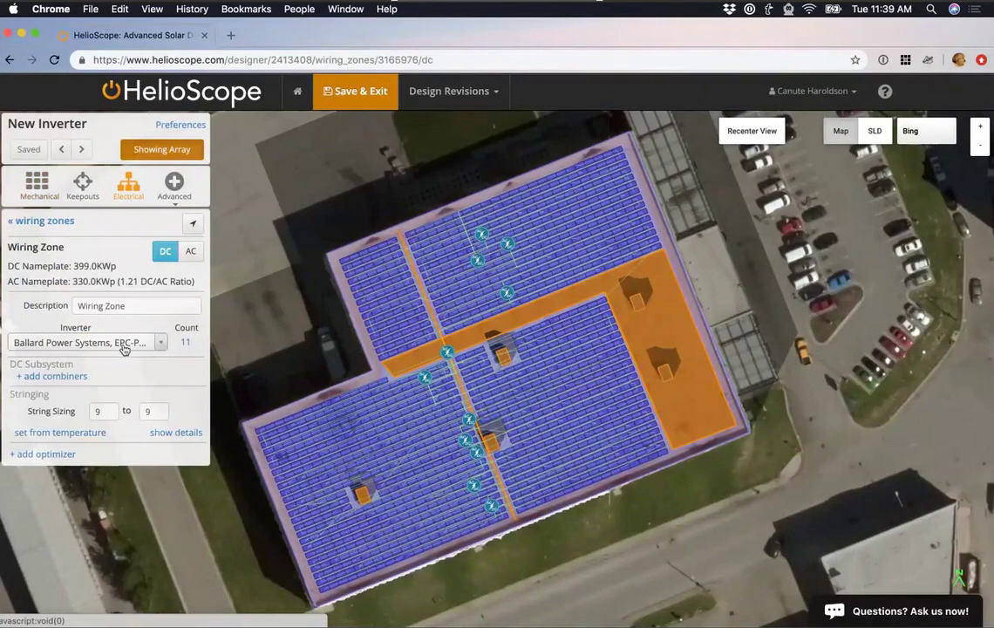
left_click(124, 344)
type("30")
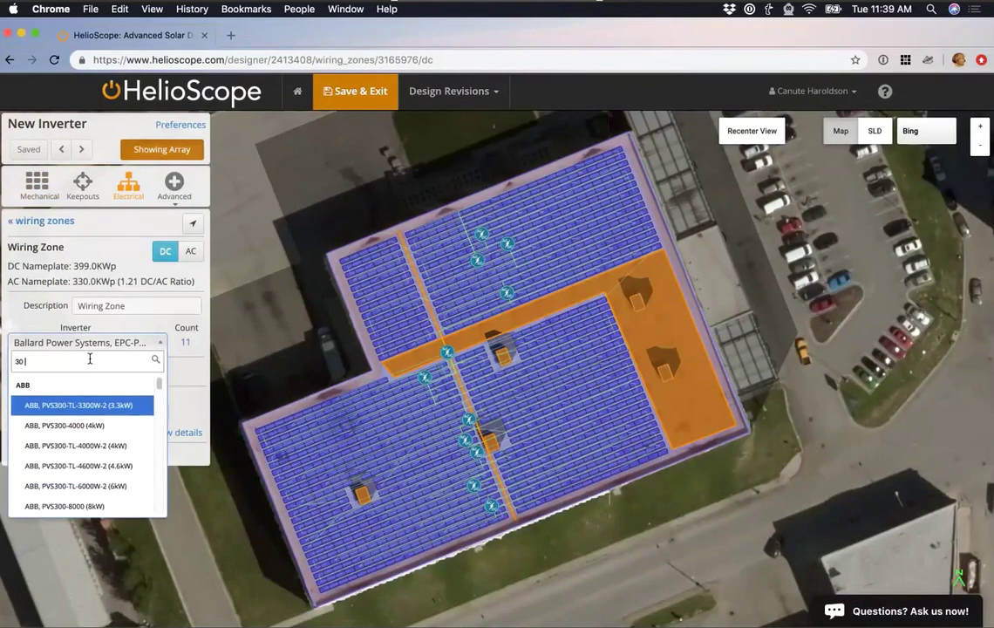
type(" us 10 ")
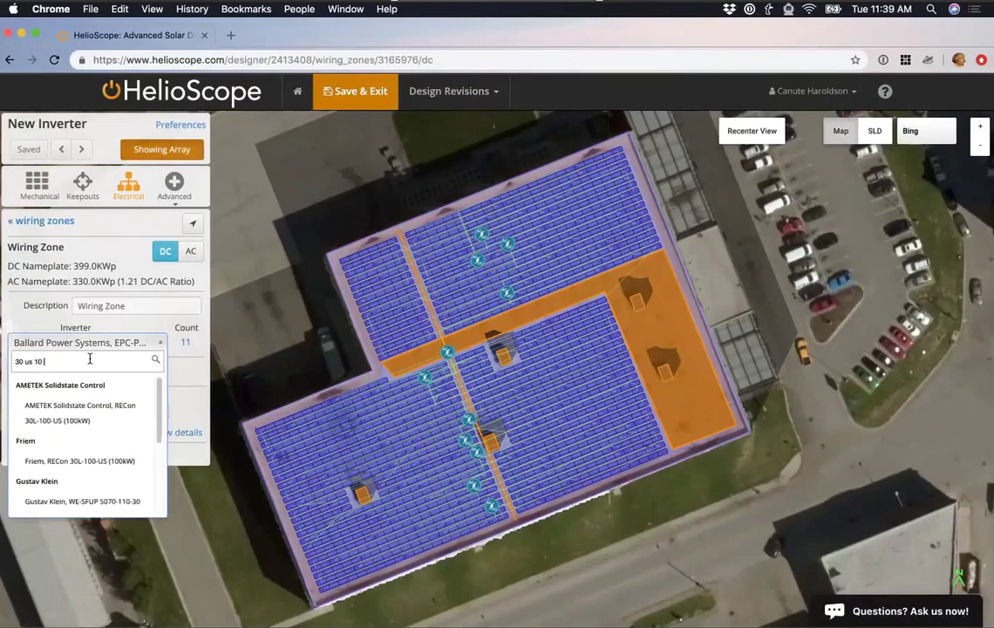
type("sma")
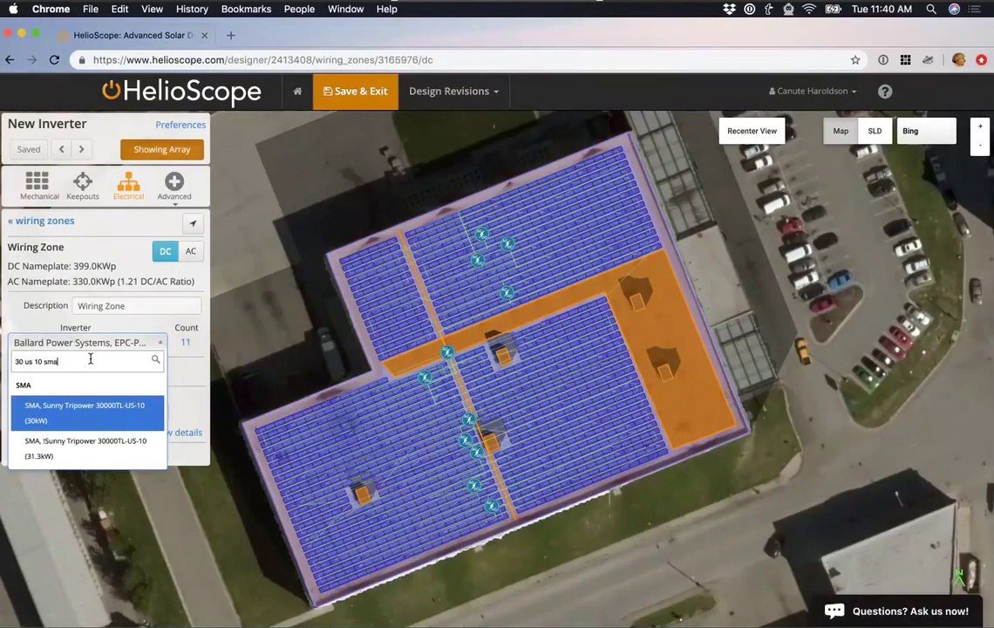
left_click(84, 415)
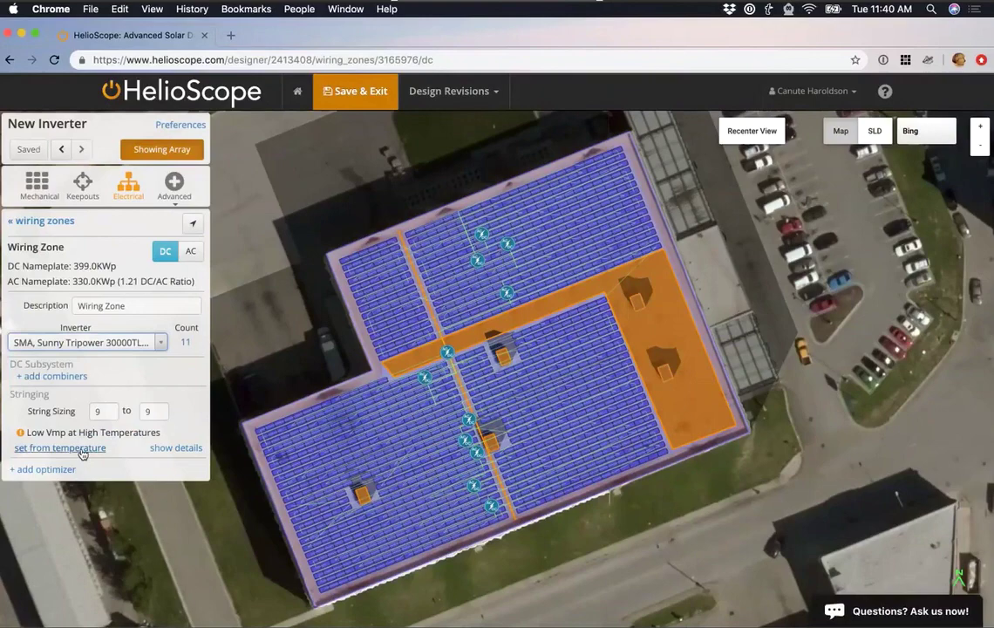
Fix manual string sizing at 13 modules minimum and maximum, then Save & Exit.
left_click(82, 448)
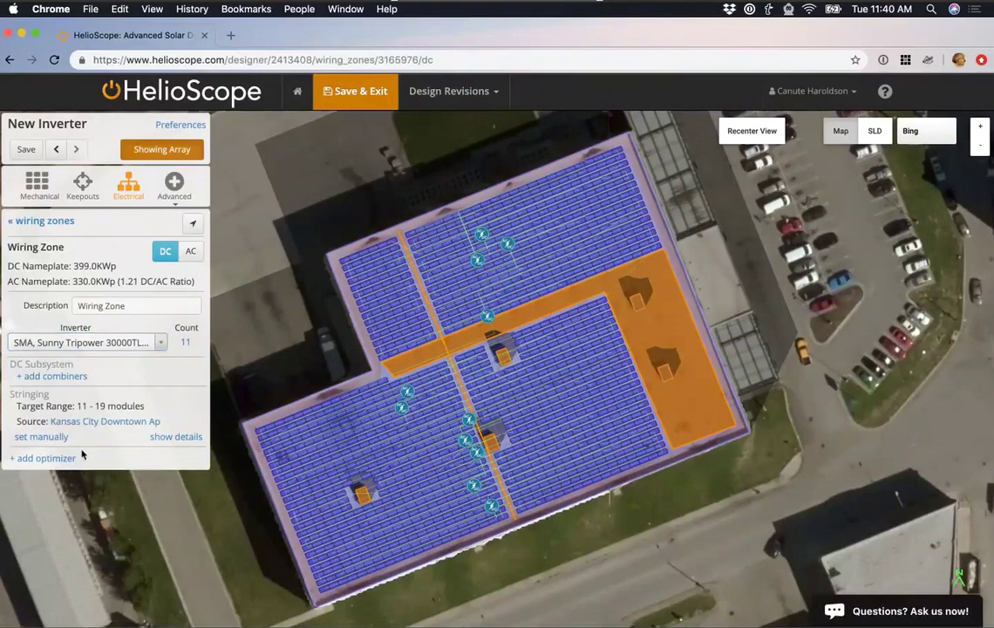
left_click(64, 438)
left_click(156, 411)
key("BackSpace")
type("7")
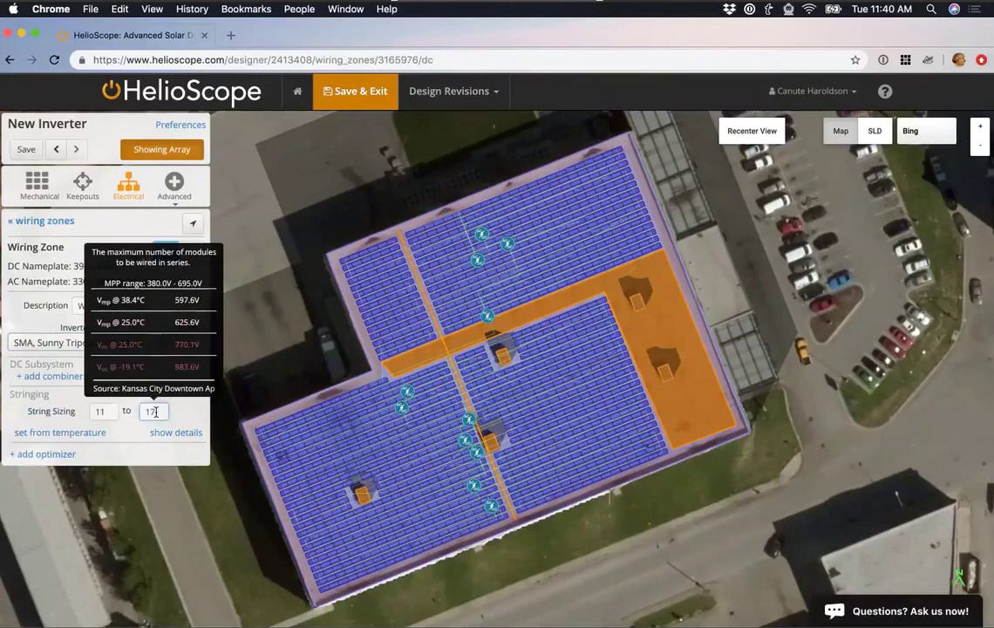
key("Down")
key("Down")
key("Down")
key("Down")
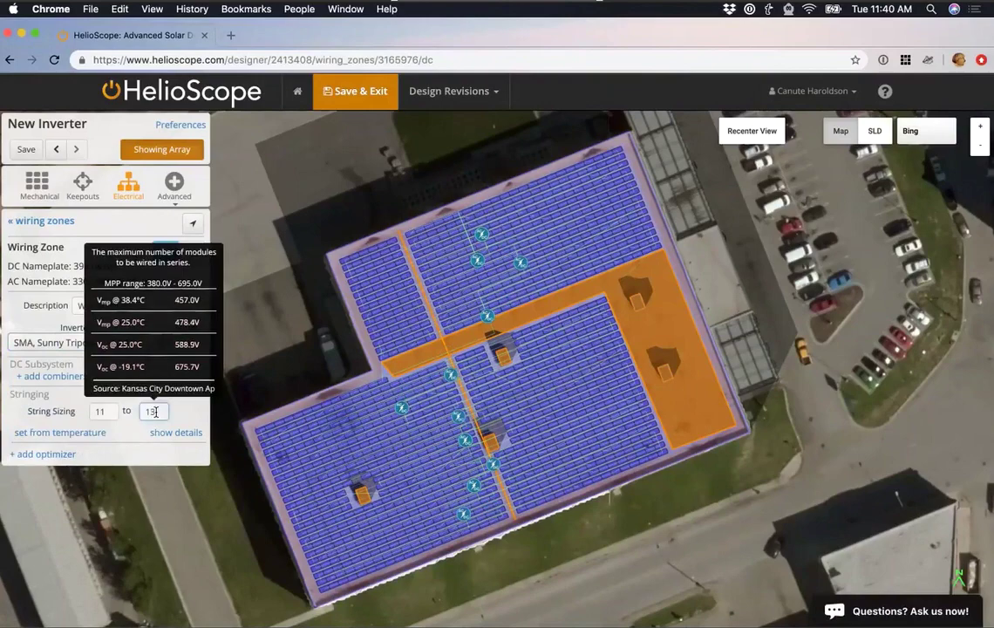
double_click(110, 410)
type("13")
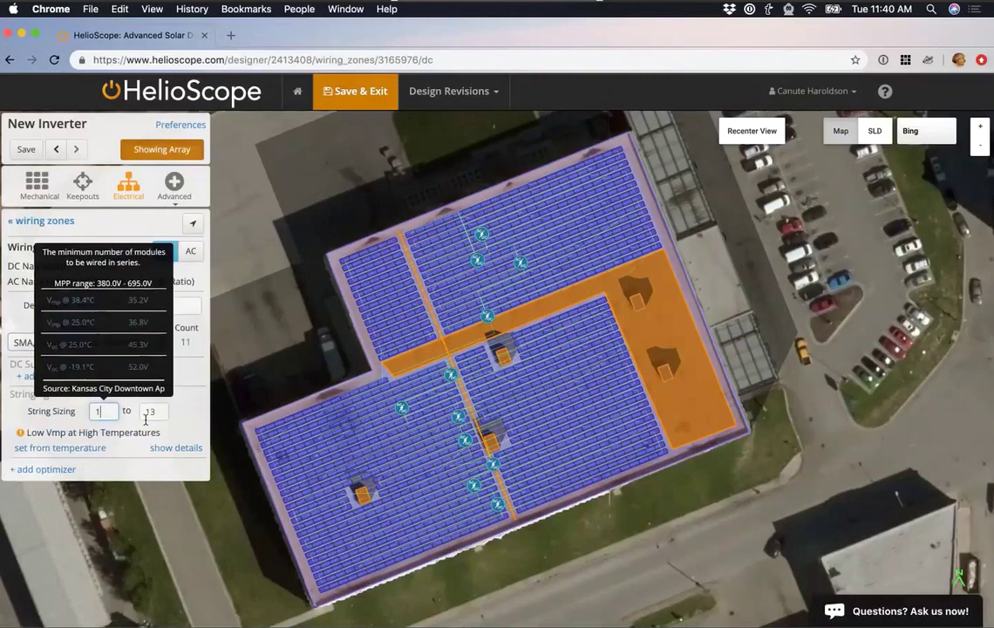
left_click(185, 406)
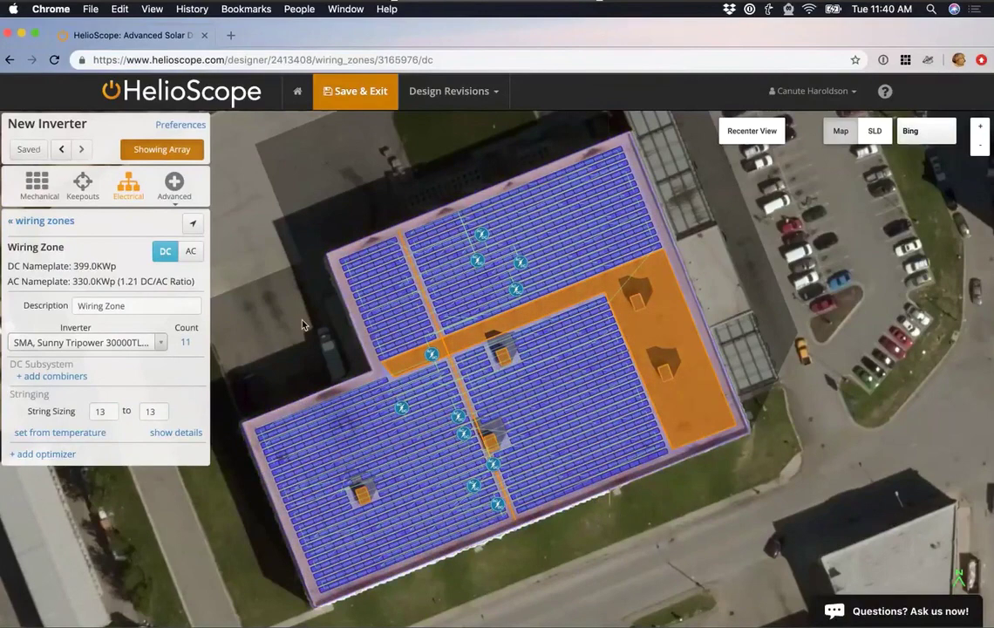
left_click(360, 98)
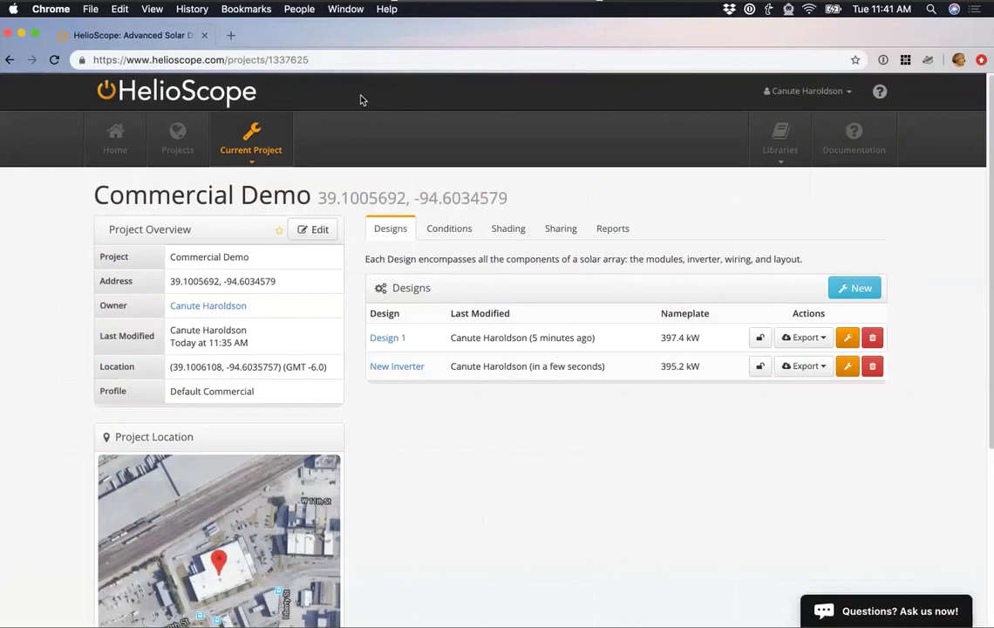
Start a New Condition Set from the project's Conditions tab.
left_click(457, 229)
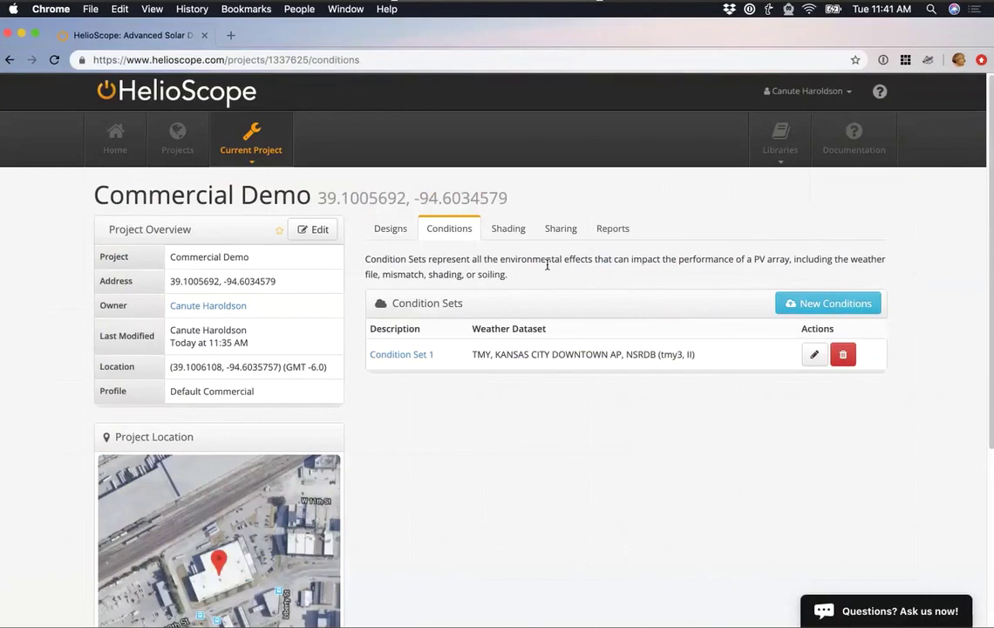
left_click(800, 301)
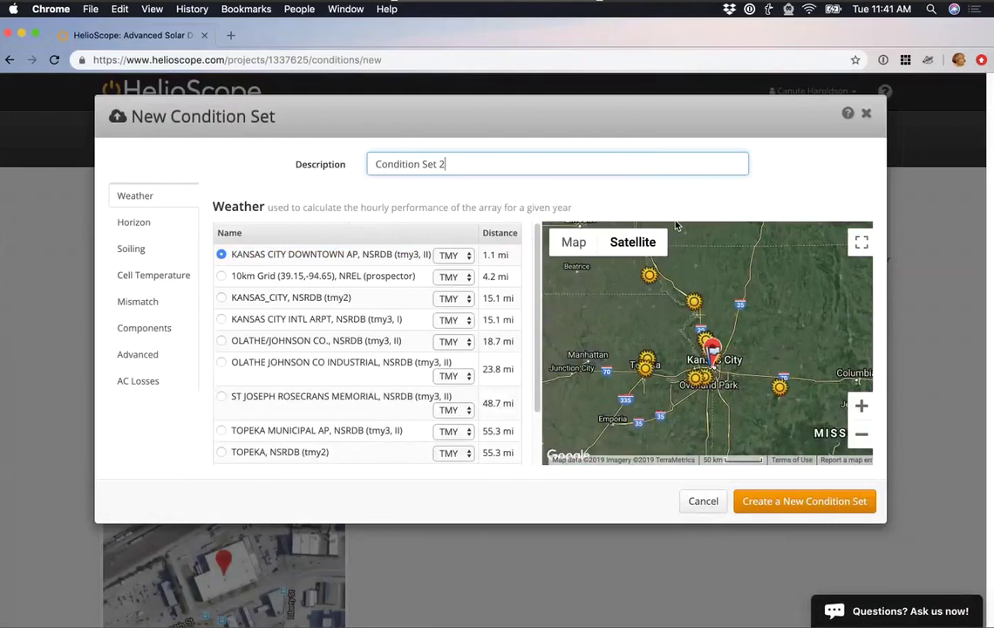
Use KANSAS_CITY tmy2 weather and set November and December soiling to 15% and 25%.
double_click(869, 405)
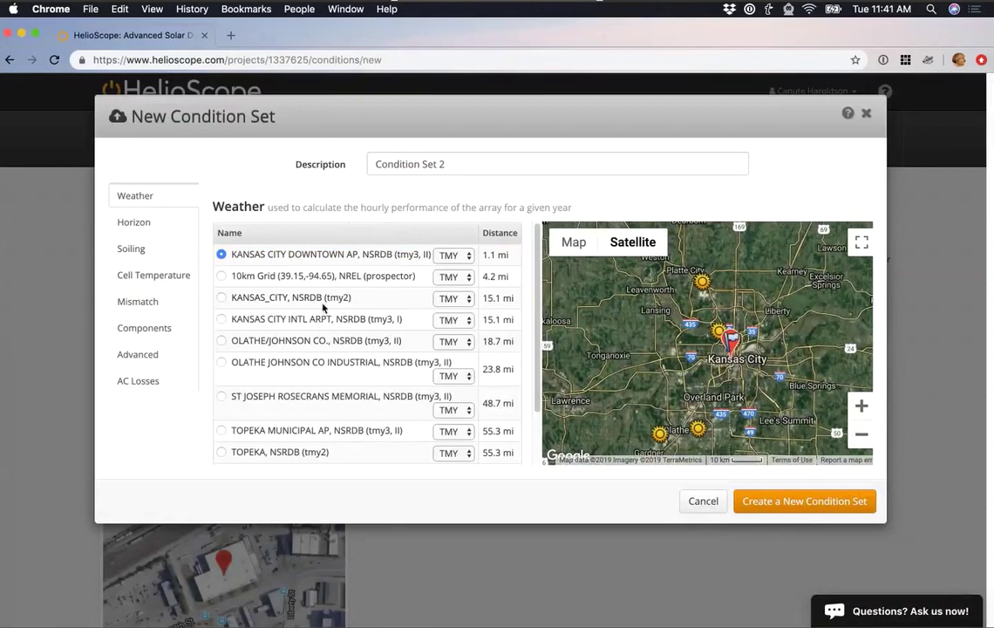
left_click(223, 299)
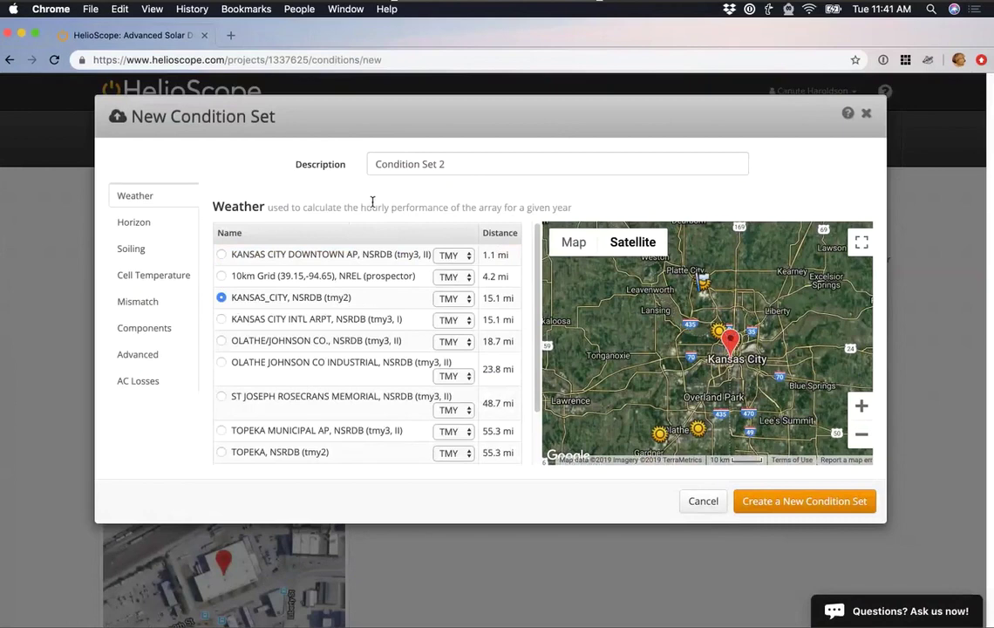
left_click(161, 260)
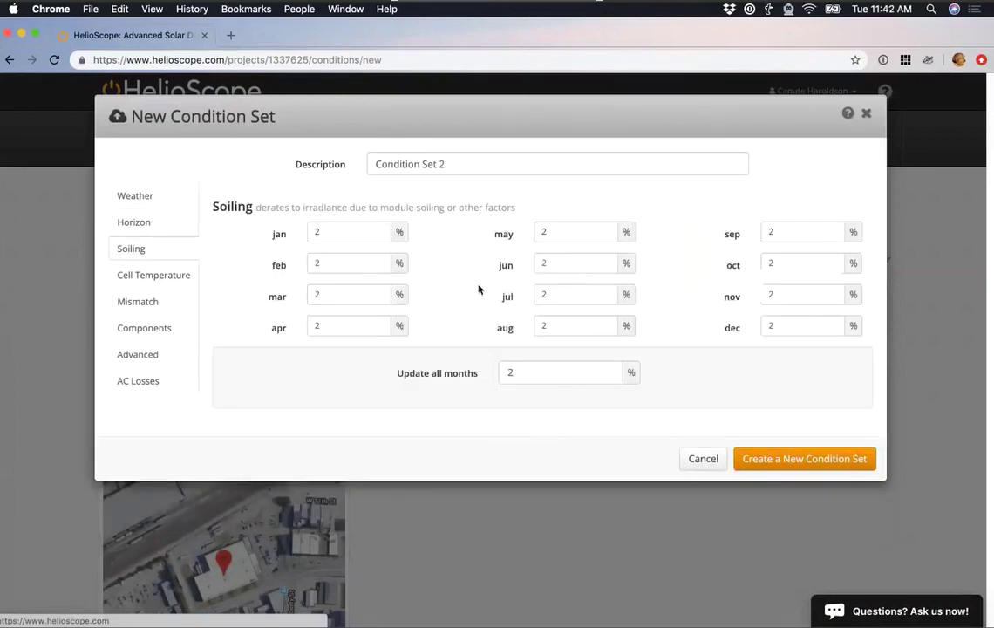
left_click(780, 295)
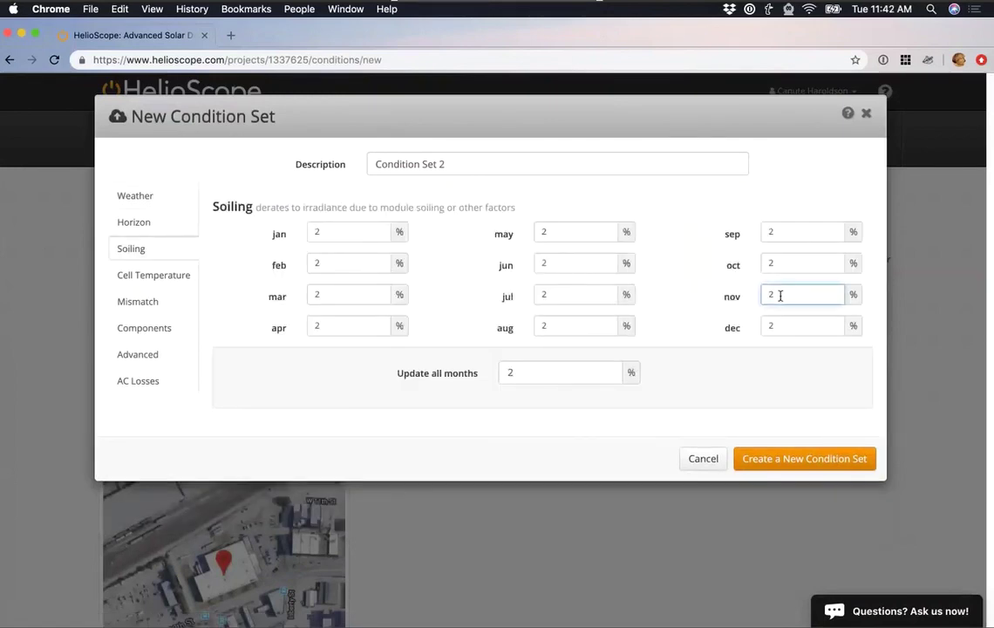
key("BackSpace")
type("15")
left_click(792, 333)
key("BackSpace")
type("25")
Set January, February, March soiling to 40%, 25%, 15% and describe the set 'TMY2 with Snow'.
left_click(343, 237)
key("BackSpace")
type("40")
left_click(343, 262)
key("BackSpace")
type("25")
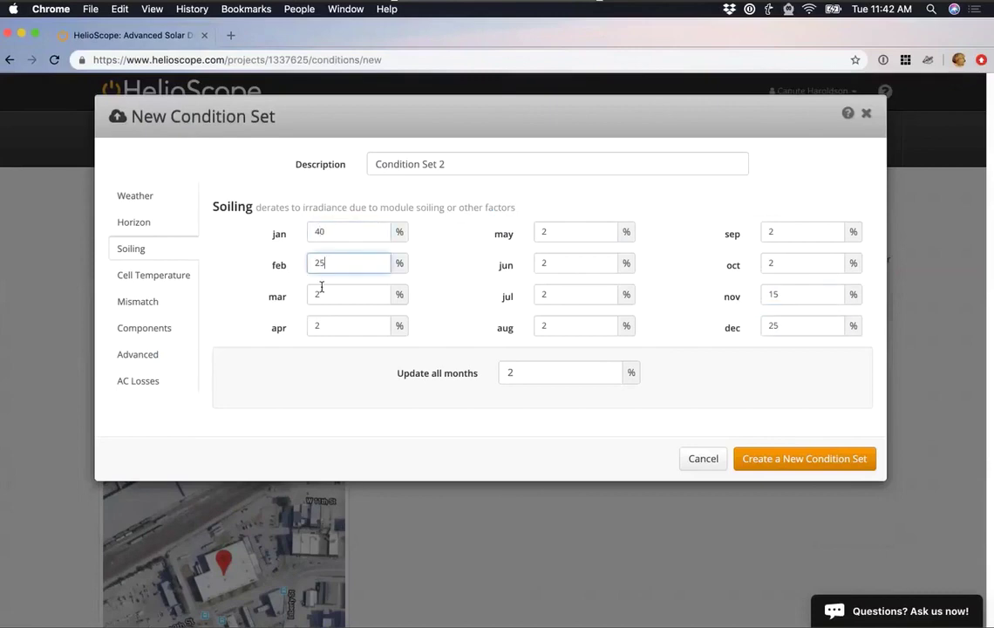
left_click(322, 288)
key("BackSpace")
type("15")
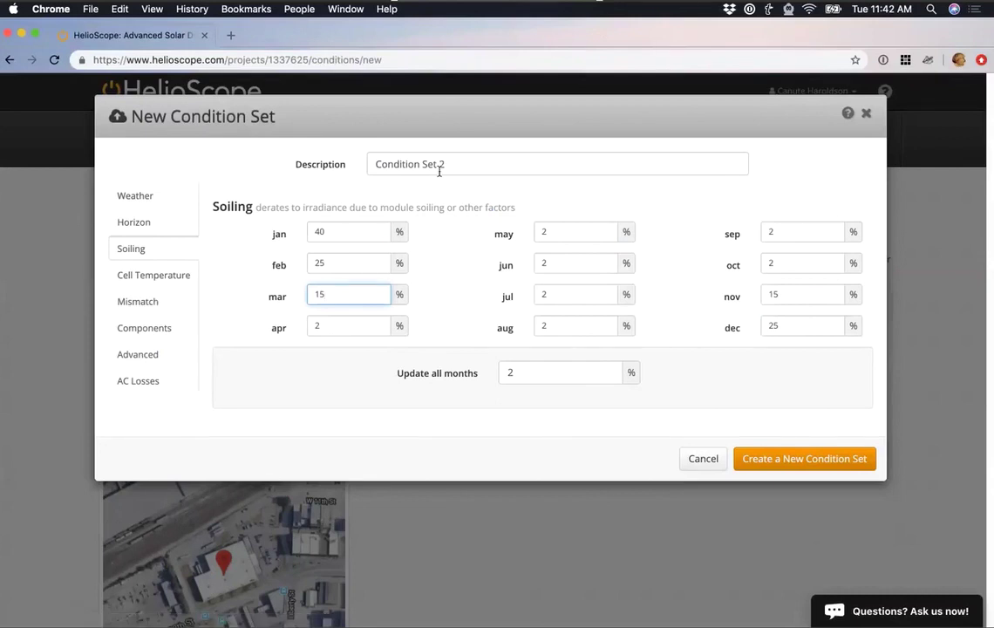
left_click_drag(443, 170, 328, 157)
type("TMY2 with Snow")
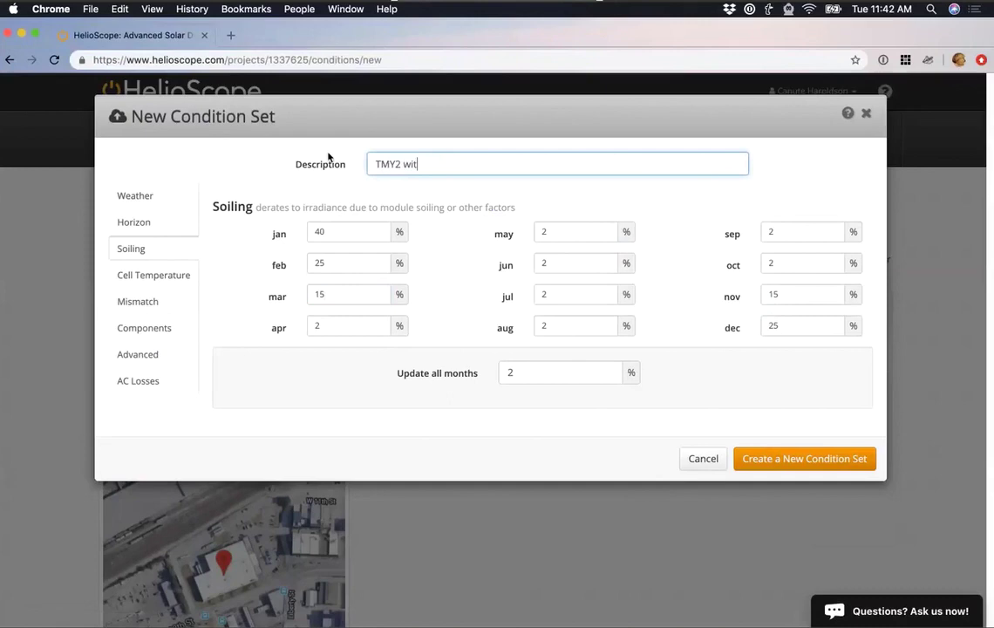
Save the TMY2 with Snow condition set and run the three missing simulations in the report grid.
left_click(756, 460)
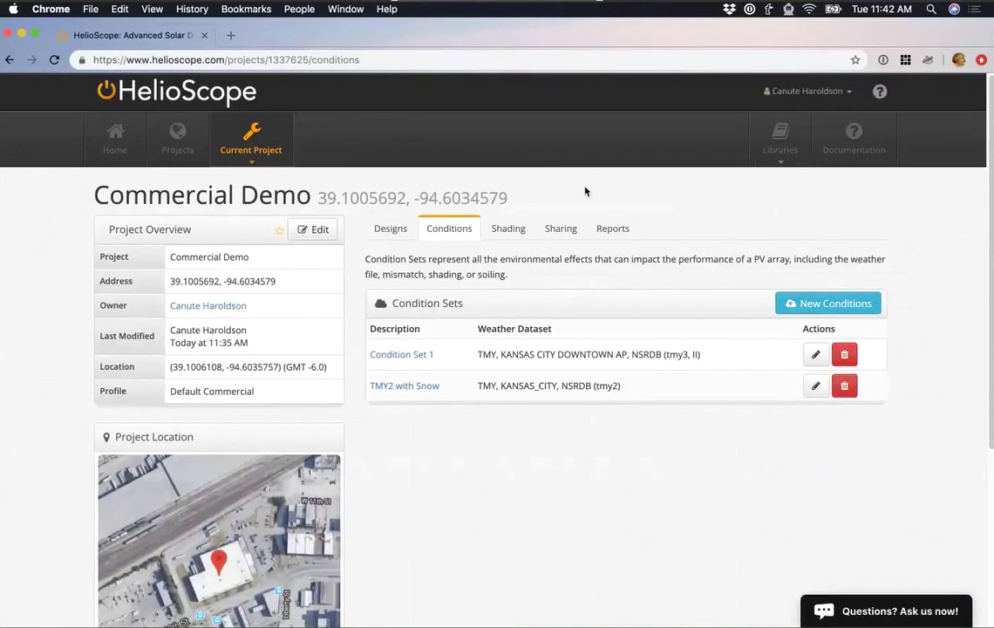
left_click(611, 228)
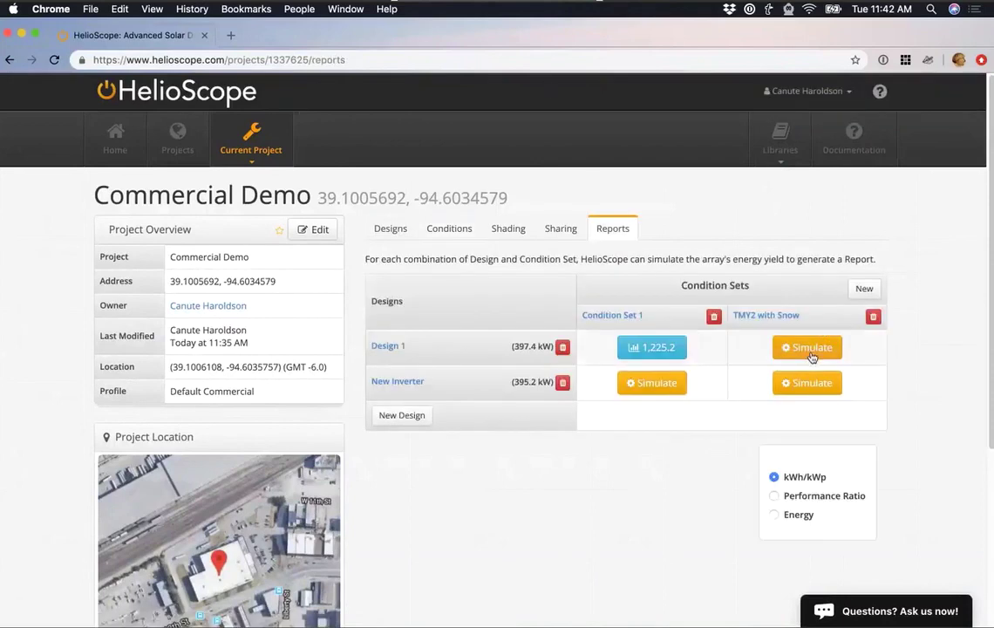
left_click(811, 356)
left_click(806, 382)
left_click(658, 382)
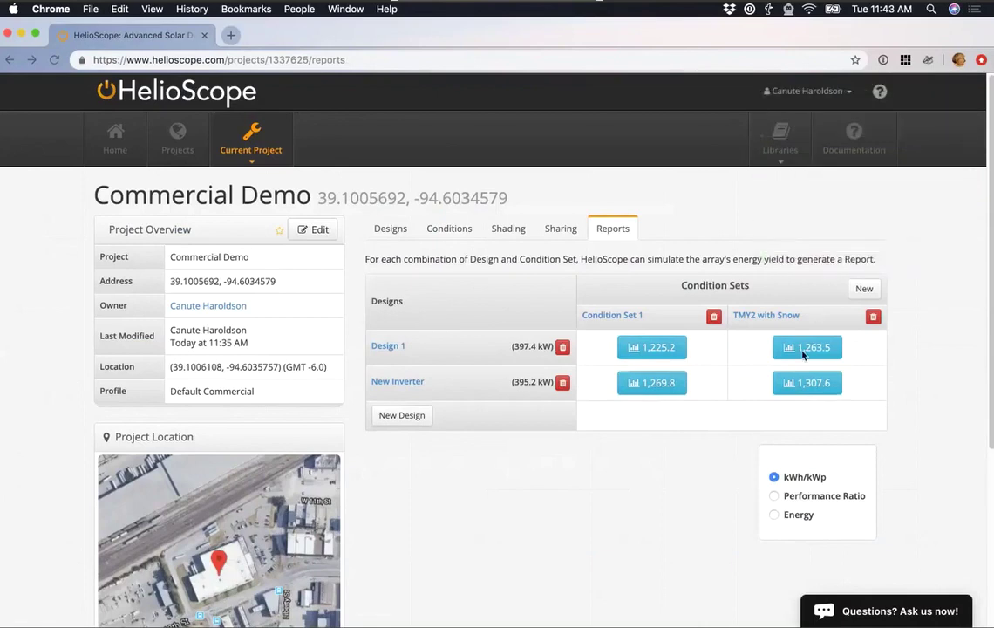
Compare results as performance ratio and total energy, then return to kWh/kWp.
left_click(774, 496)
left_click(774, 515)
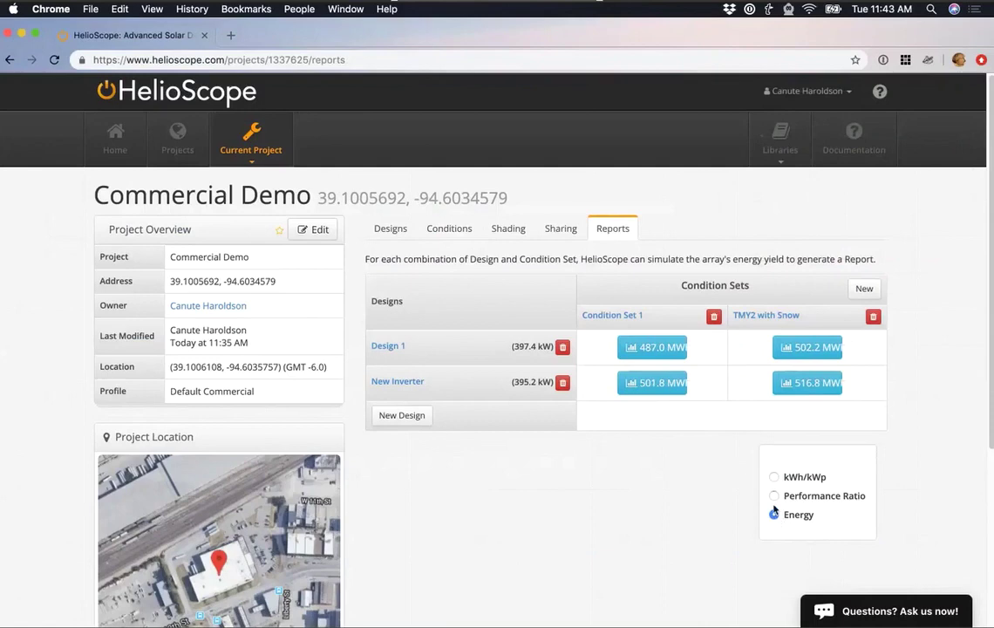
left_click(774, 496)
left_click(774, 477)
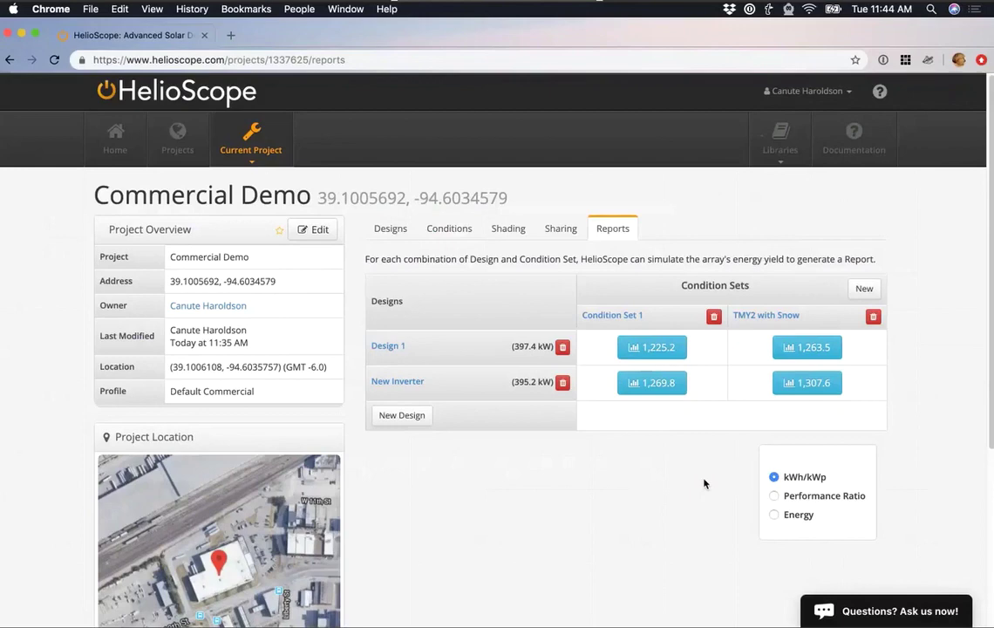
Create project 'Resi Demo' with its street address and the Default Residential profile.
left_click(103, 151)
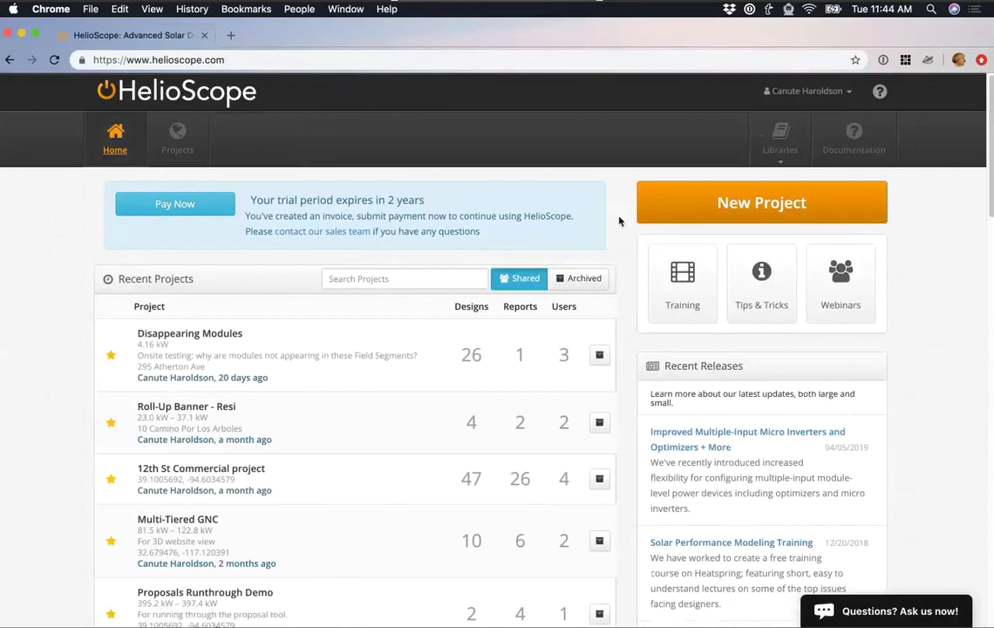
left_click(671, 206)
type("Re")
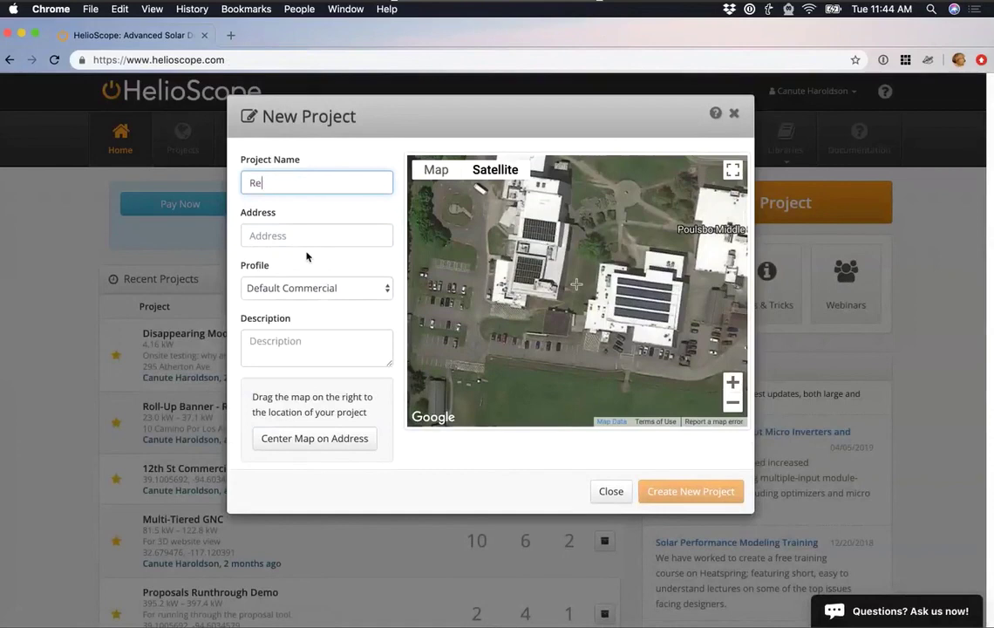
type("si Demo")
key("Tab")
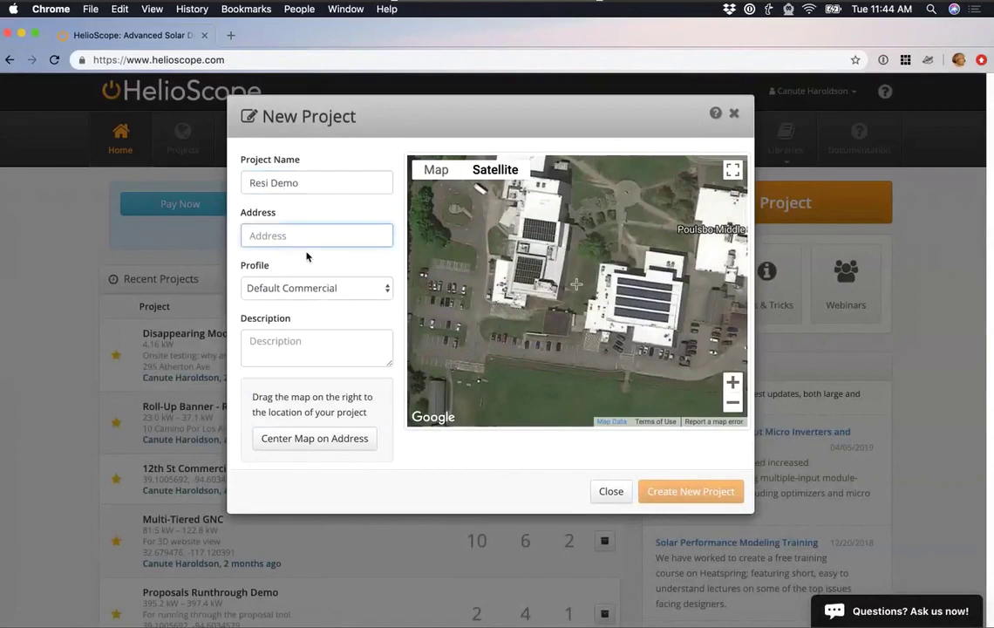
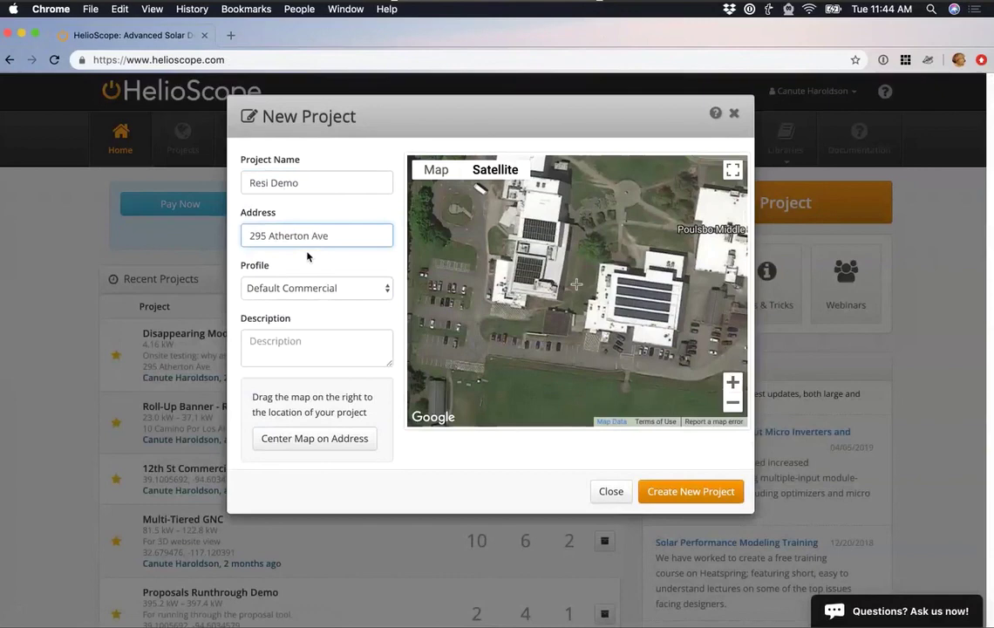
left_click(343, 286)
left_click(329, 318)
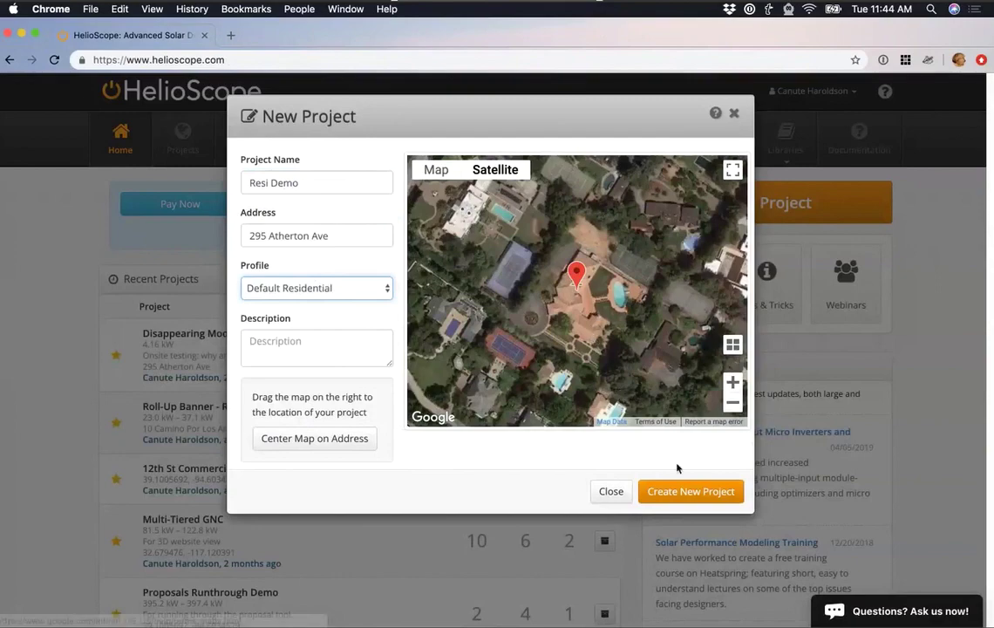
left_click(684, 490)
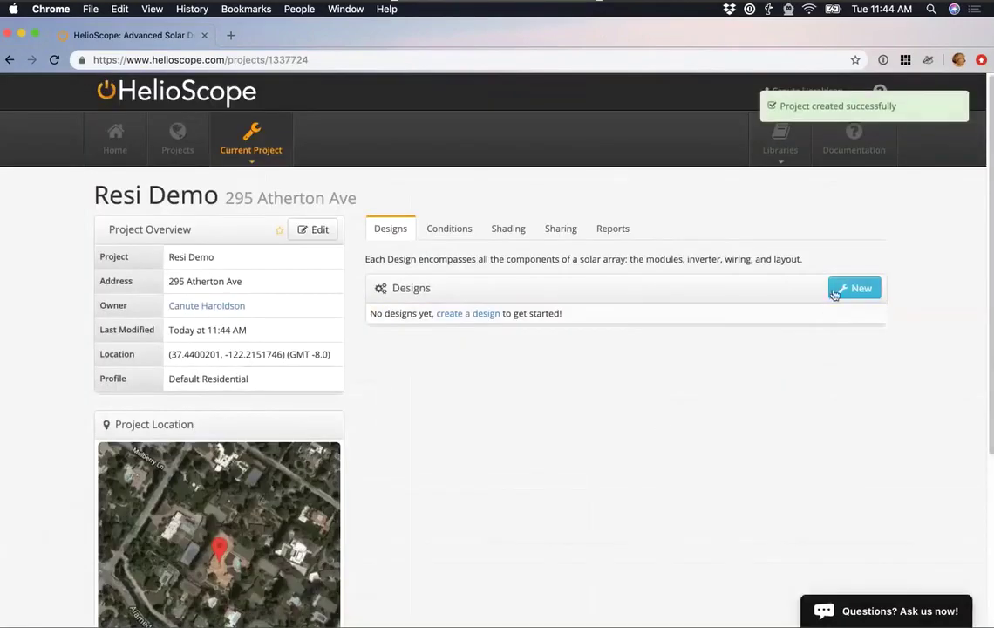
left_click(834, 295)
left_click(645, 248)
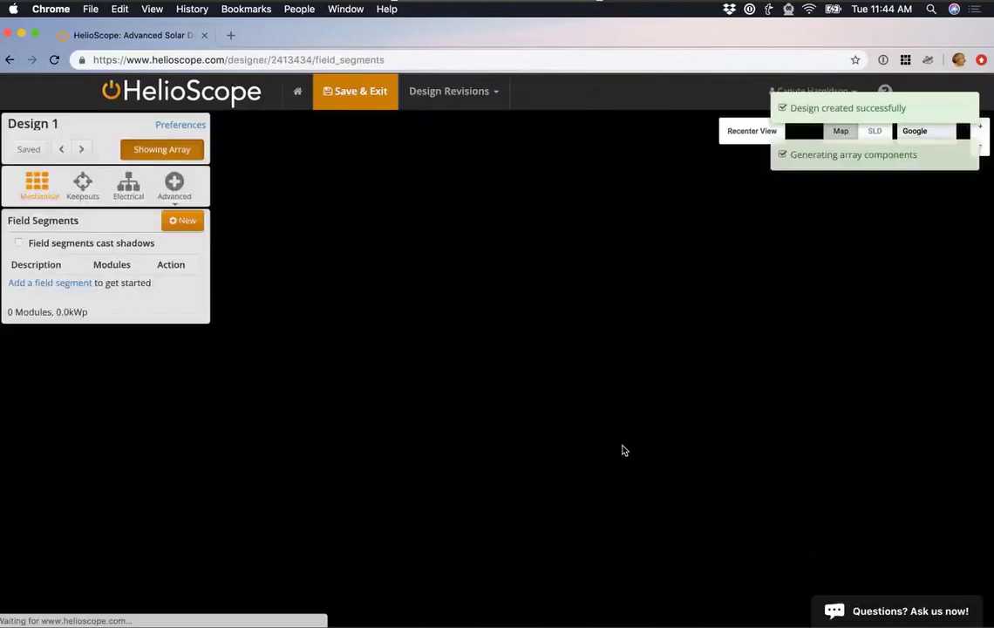
scroll(542, 475, "up", 3)
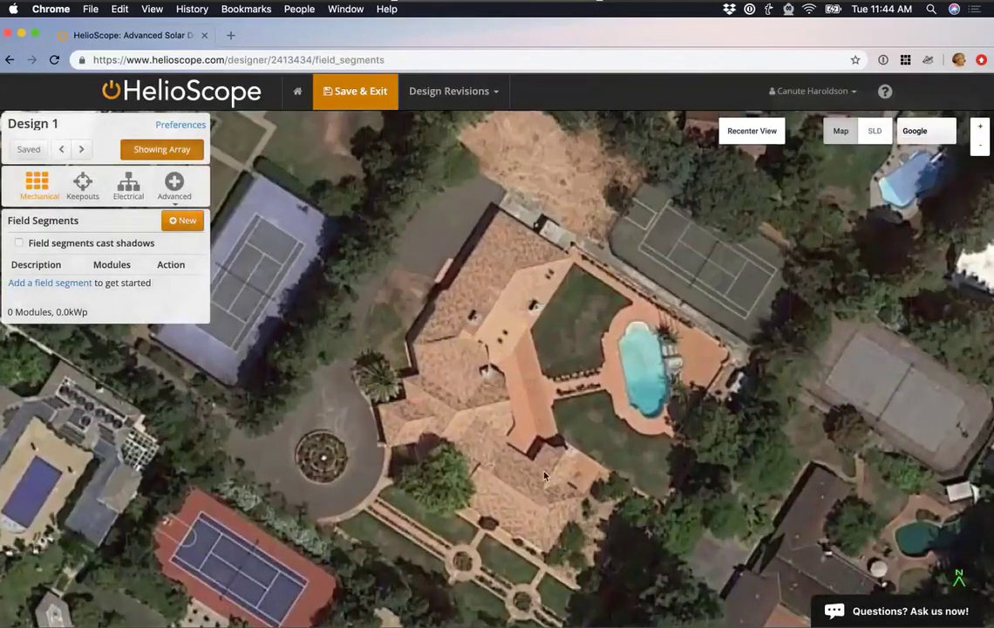
scroll(543, 475, "up", 3)
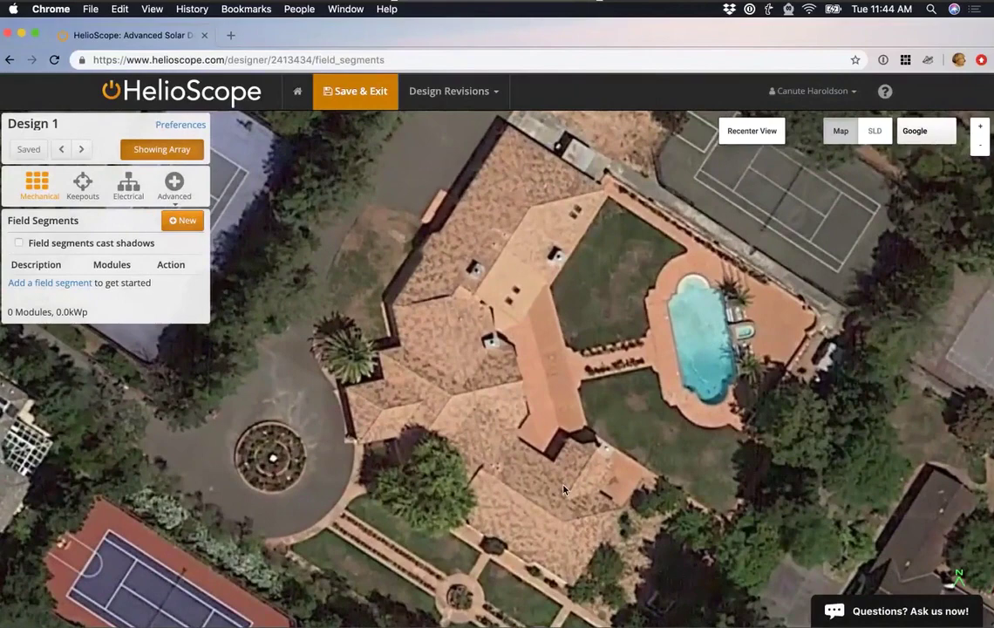
left_click_drag(563, 490, 572, 499)
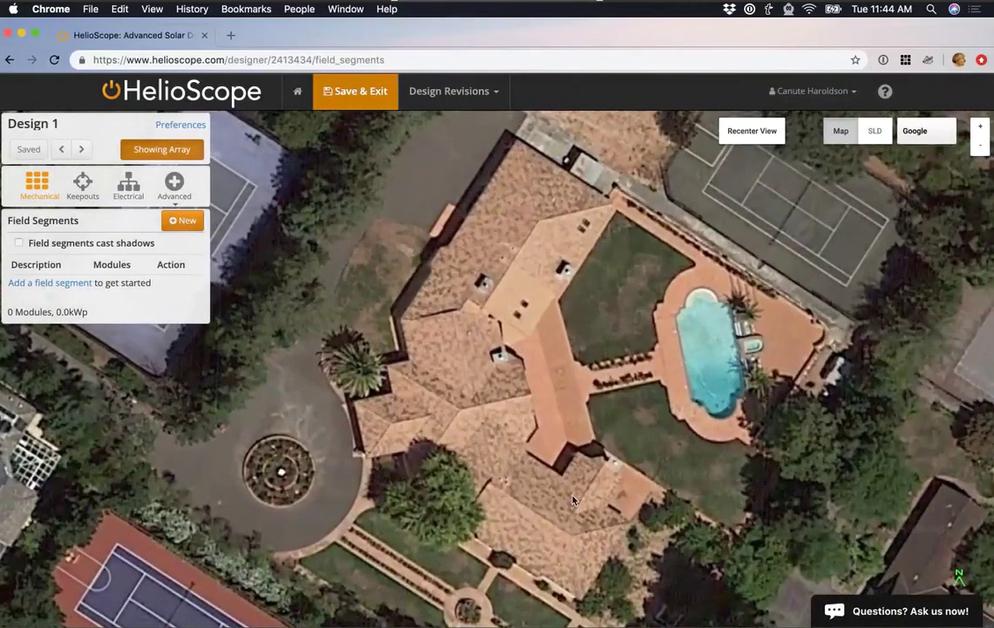
scroll(573, 500, "up", 1)
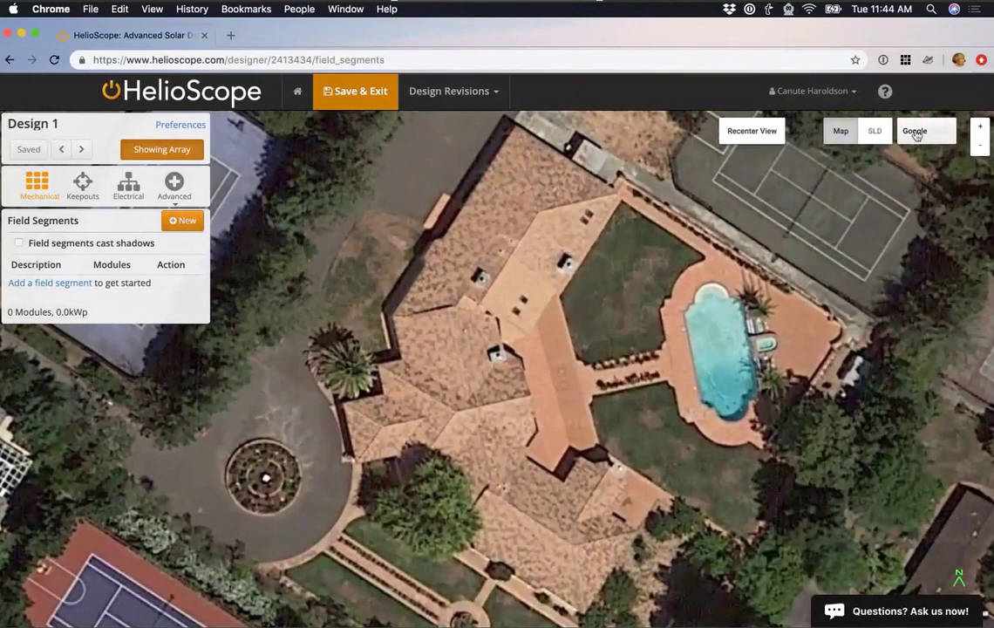
Switch the map imagery from Google to Bing and pan toward the house's south side.
left_click(915, 135)
left_click(912, 185)
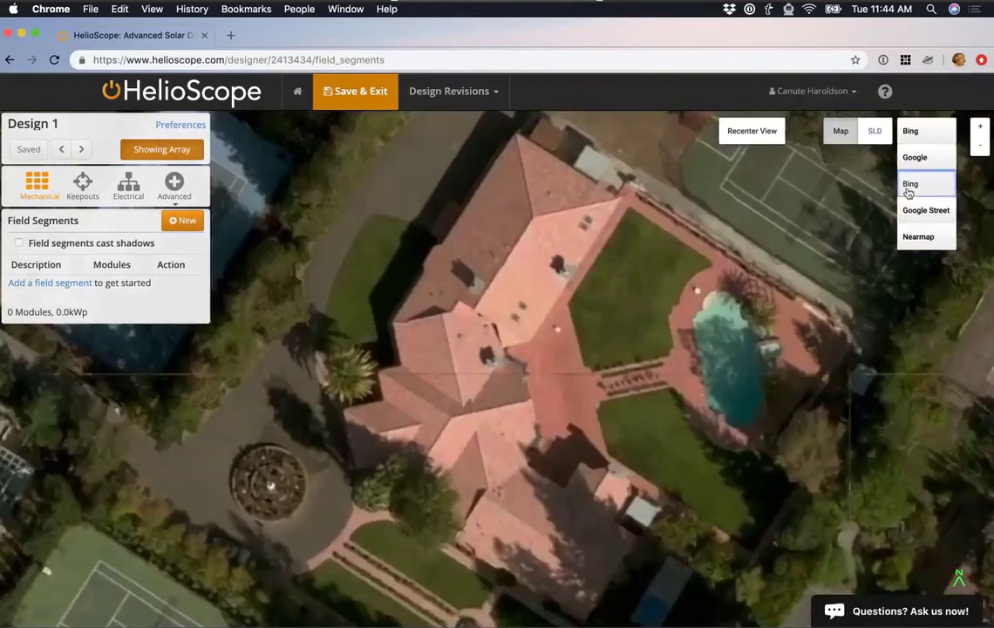
left_click_drag(601, 576, 545, 456)
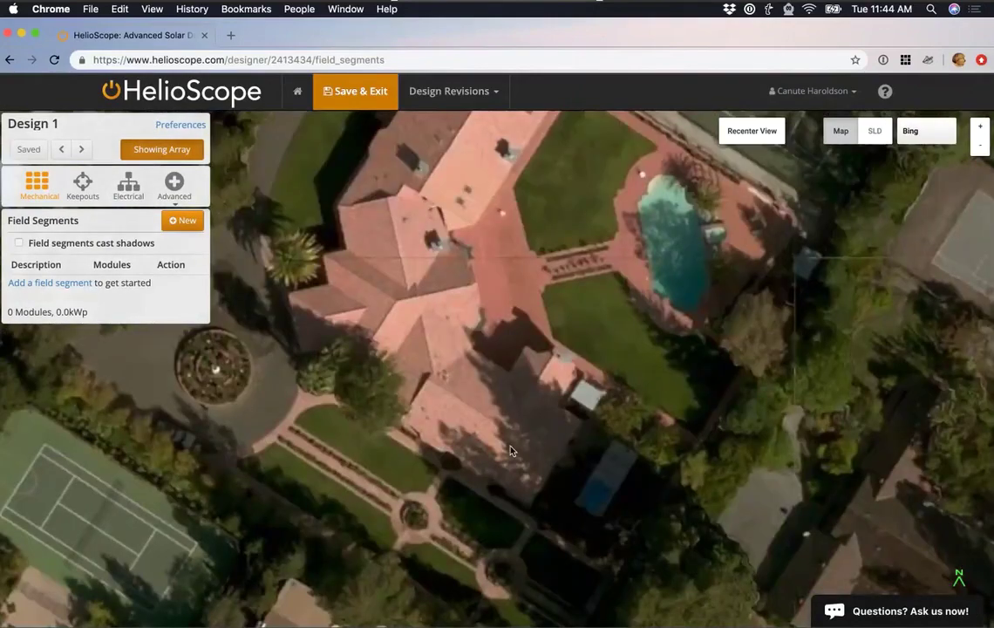
left_click_drag(502, 446, 511, 462)
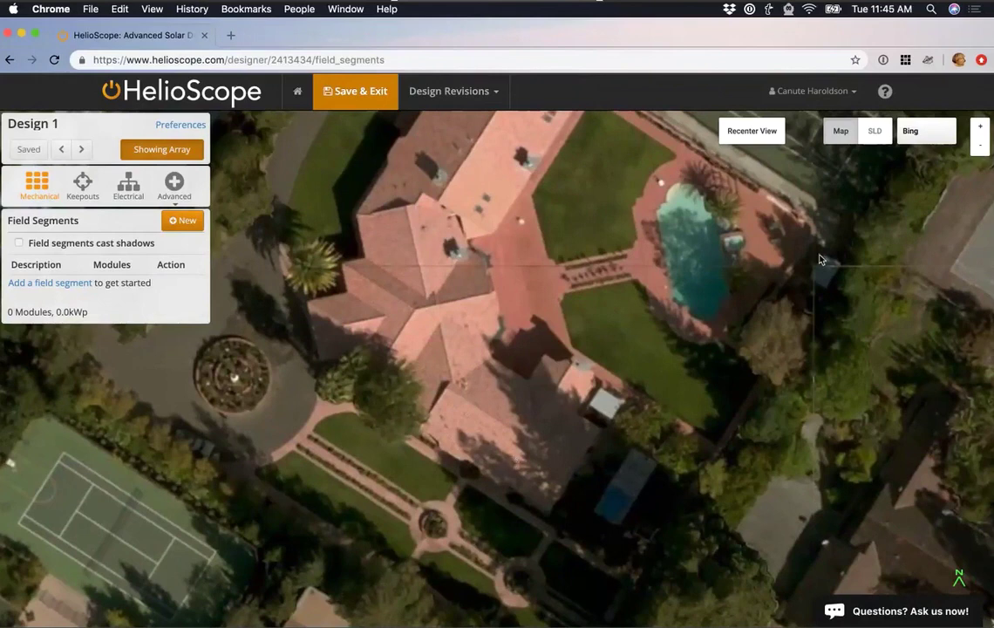
left_click(909, 137)
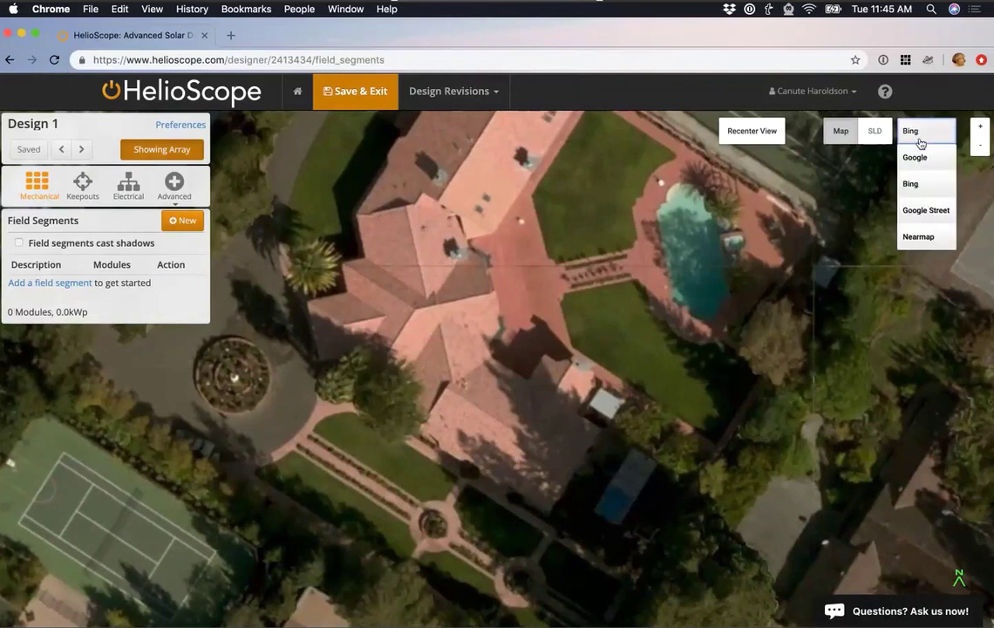
Switch the map to Nearmap imagery and zoom in on the house's tiled roof.
left_click(911, 247)
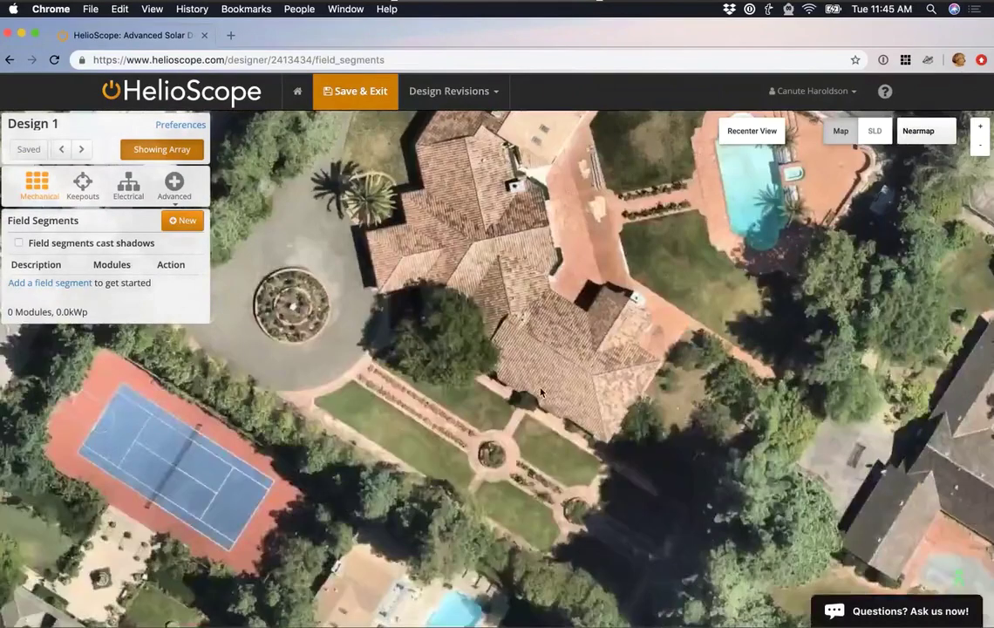
scroll(541, 392, "up", 2)
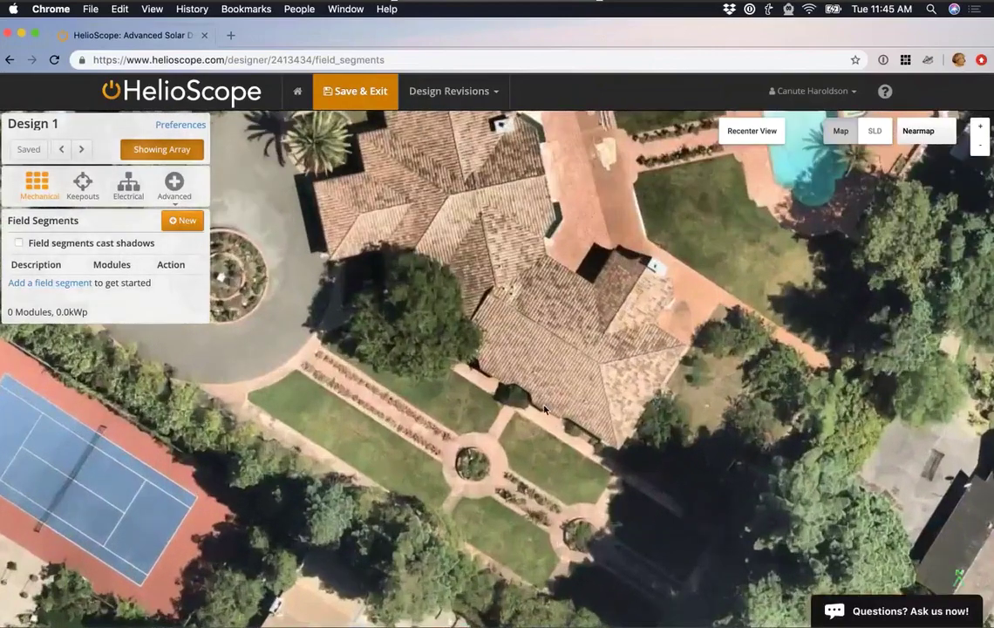
scroll(544, 408, "up", 2)
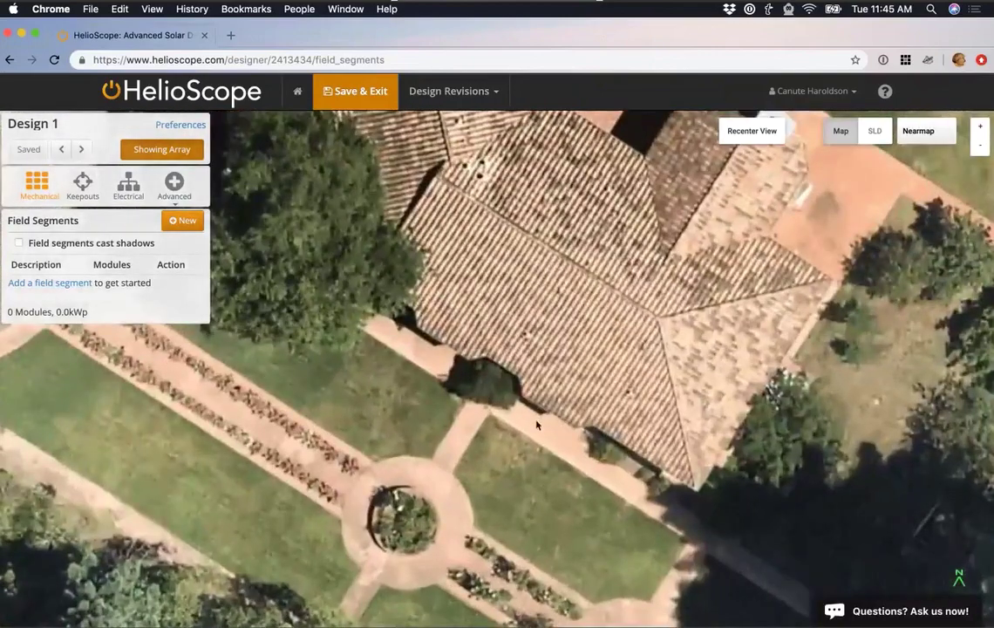
left_click_drag(536, 425, 558, 442)
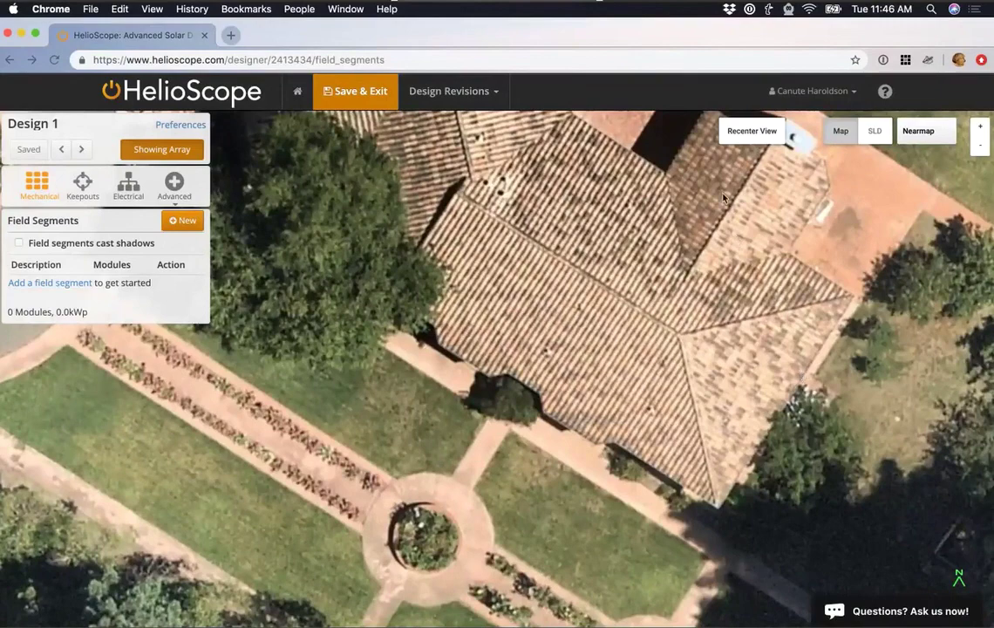
scroll(648, 339, "up", 5)
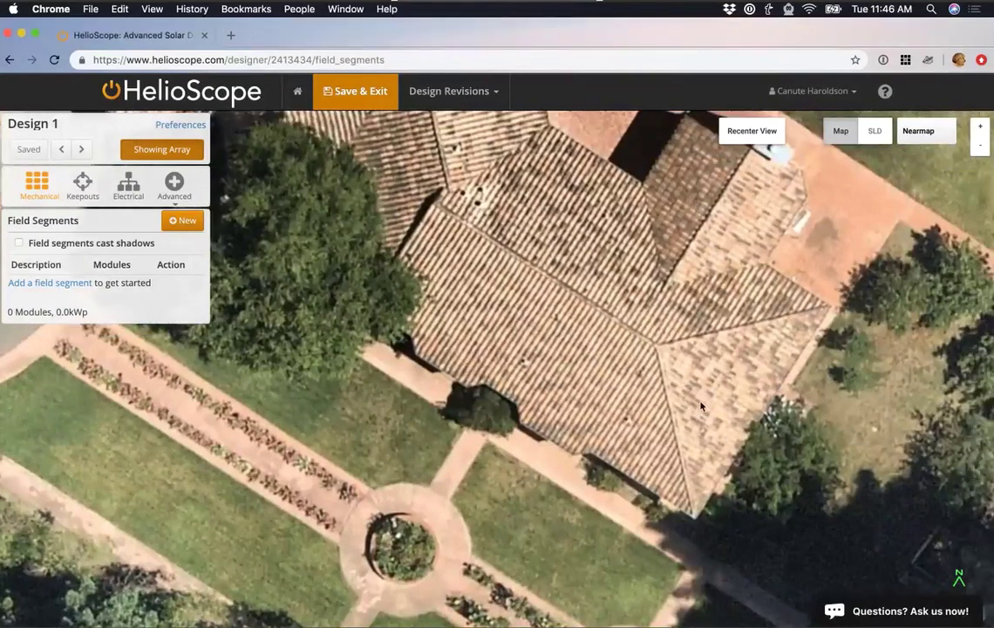
scroll(645, 384, "up", 1)
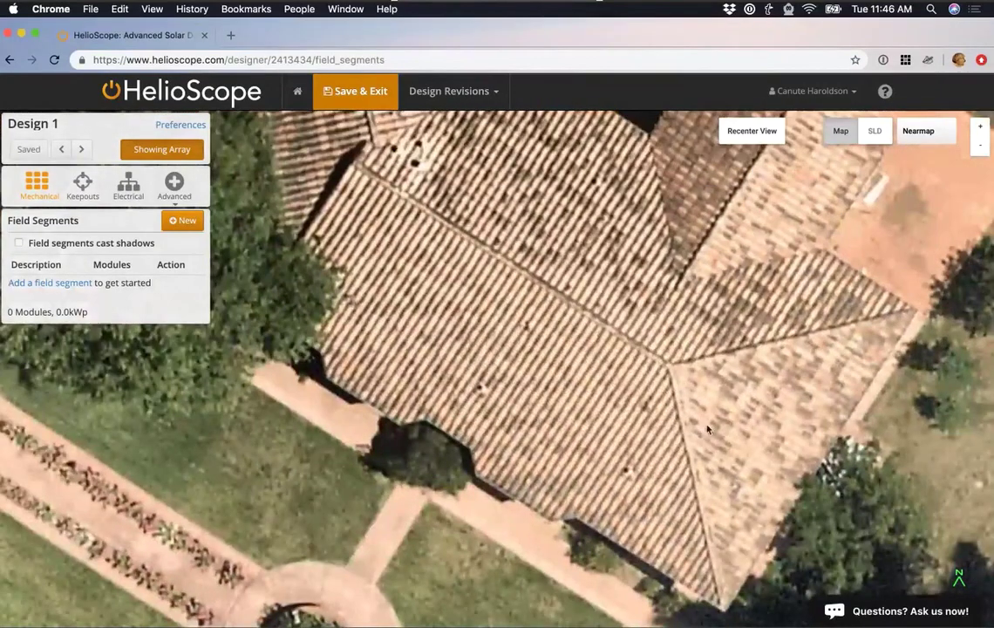
Start a new field segment and trace the ridge, bottom tip and lower eave corners.
left_click(181, 222)
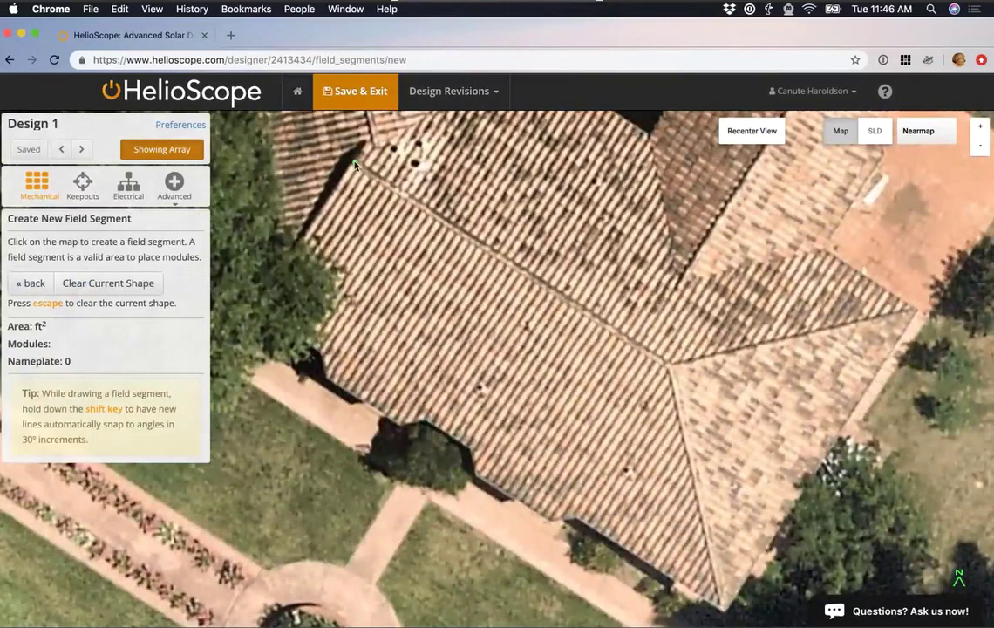
left_click(358, 168)
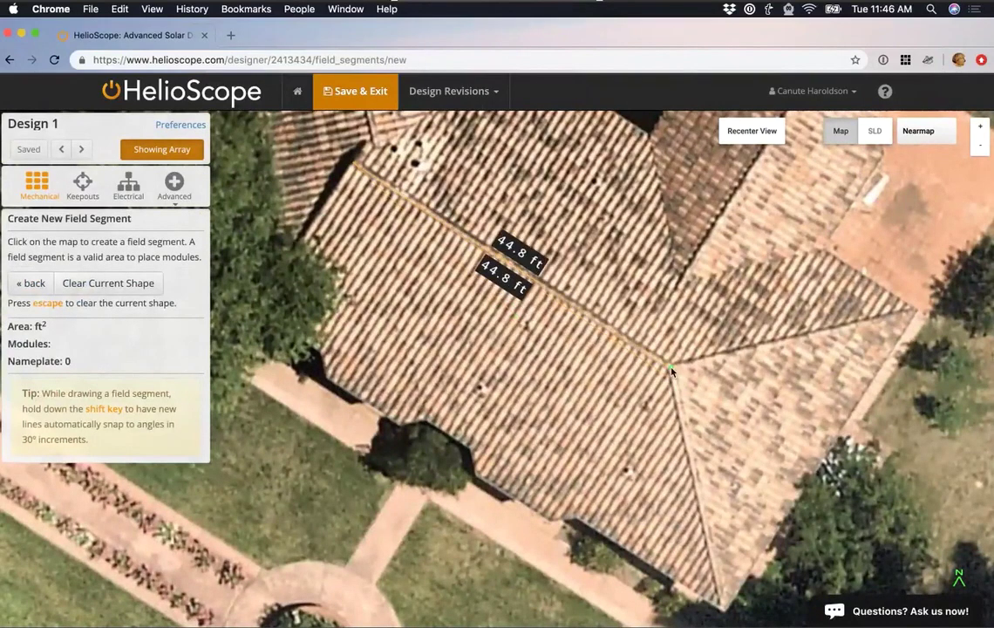
left_click(669, 366)
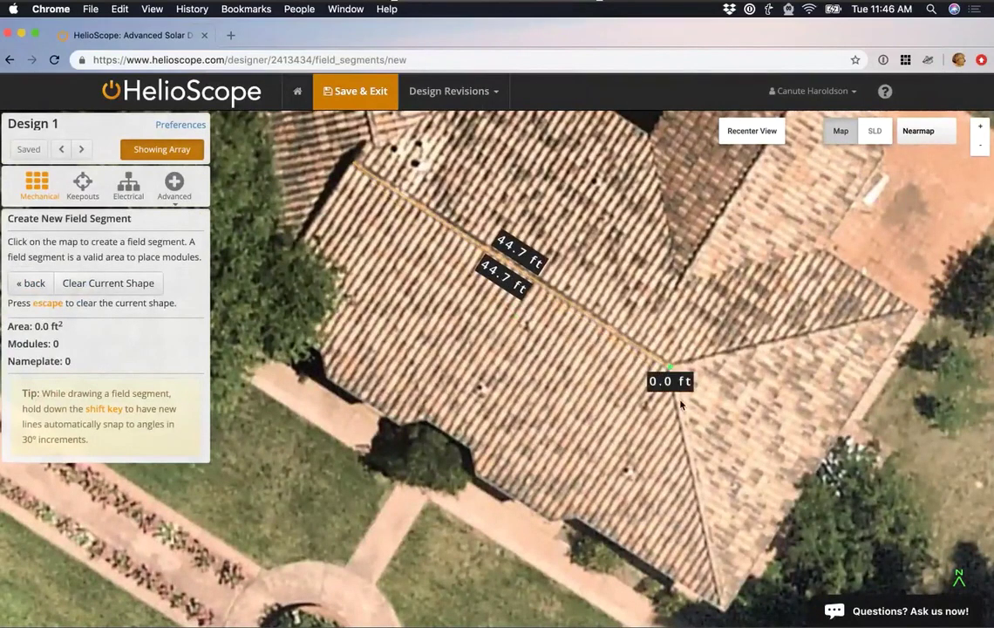
left_click(720, 603)
left_click(582, 522)
left_click(577, 520)
left_click(553, 520)
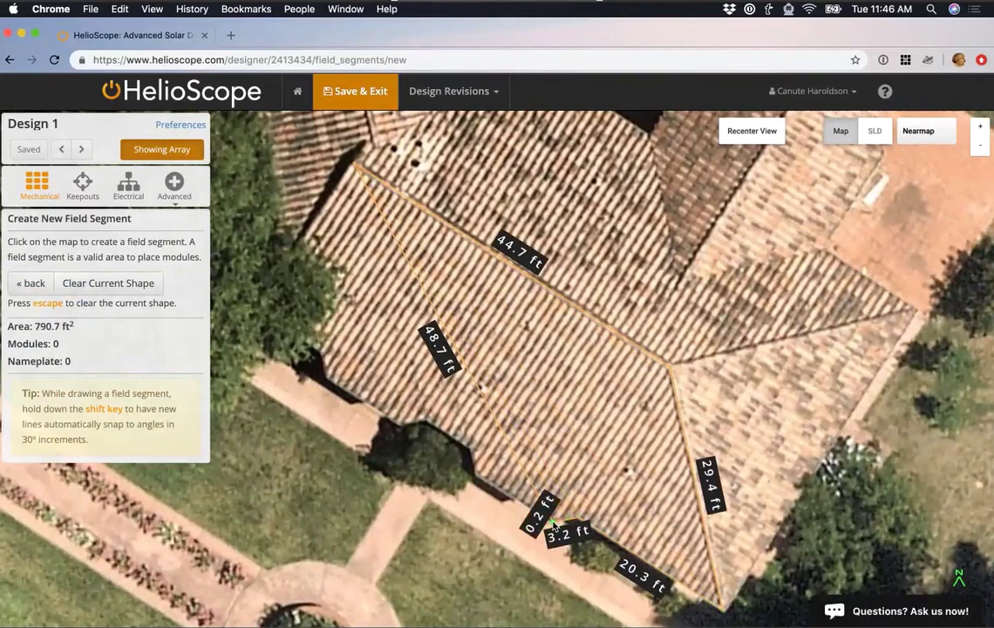
Trace around the eave notch and the left roof edge, then close the outline.
left_click(466, 473)
left_click(468, 454)
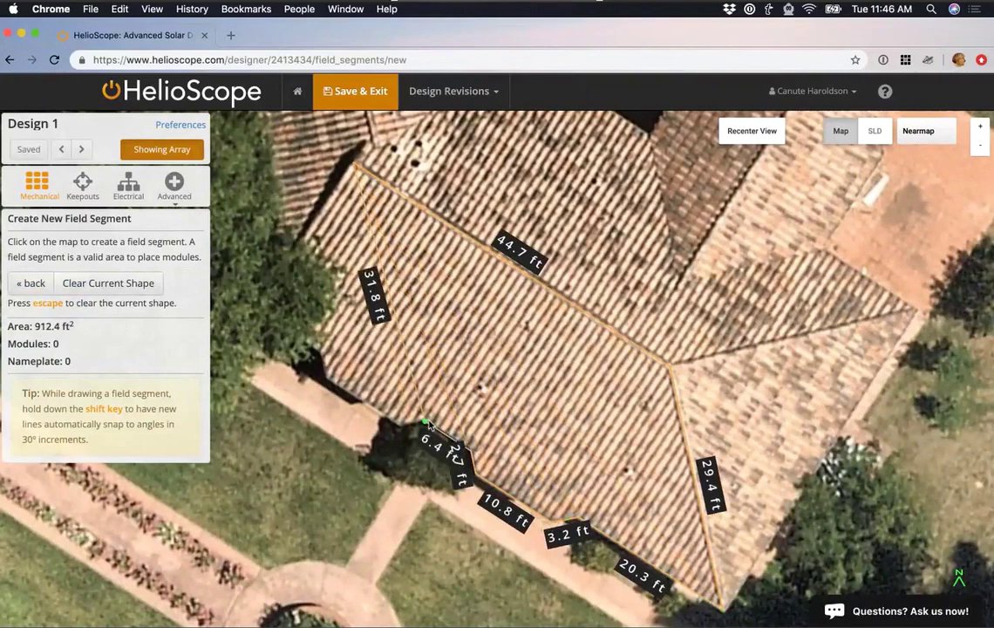
left_click(414, 426)
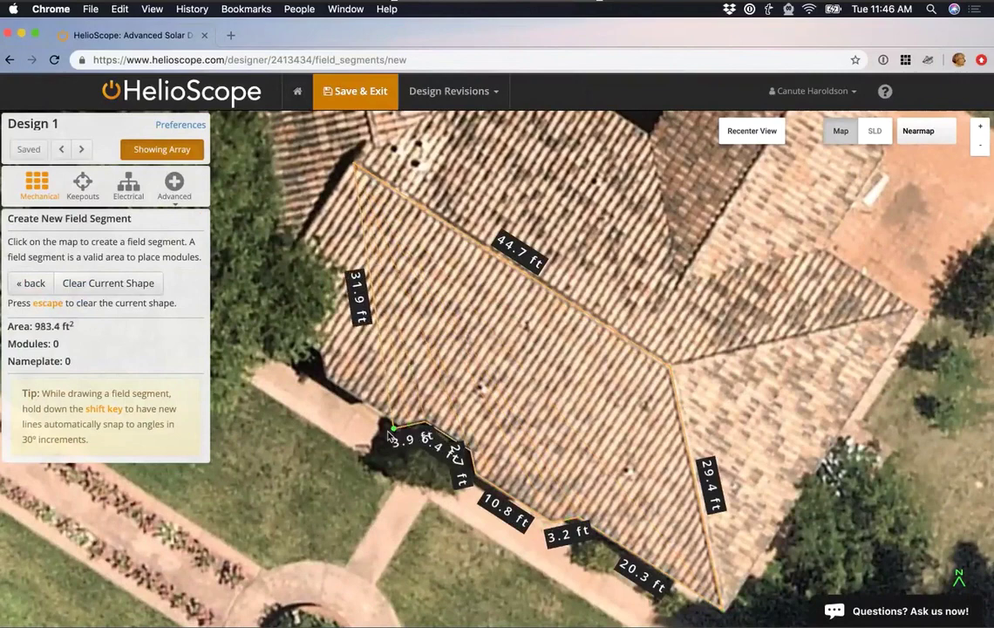
left_click(397, 429)
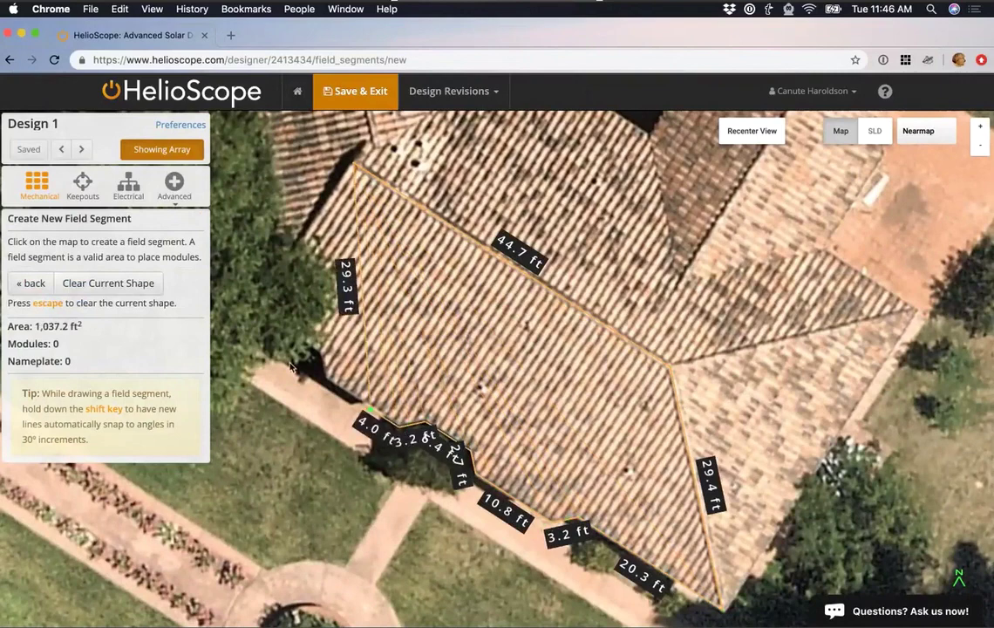
left_click(326, 383)
left_click(310, 347)
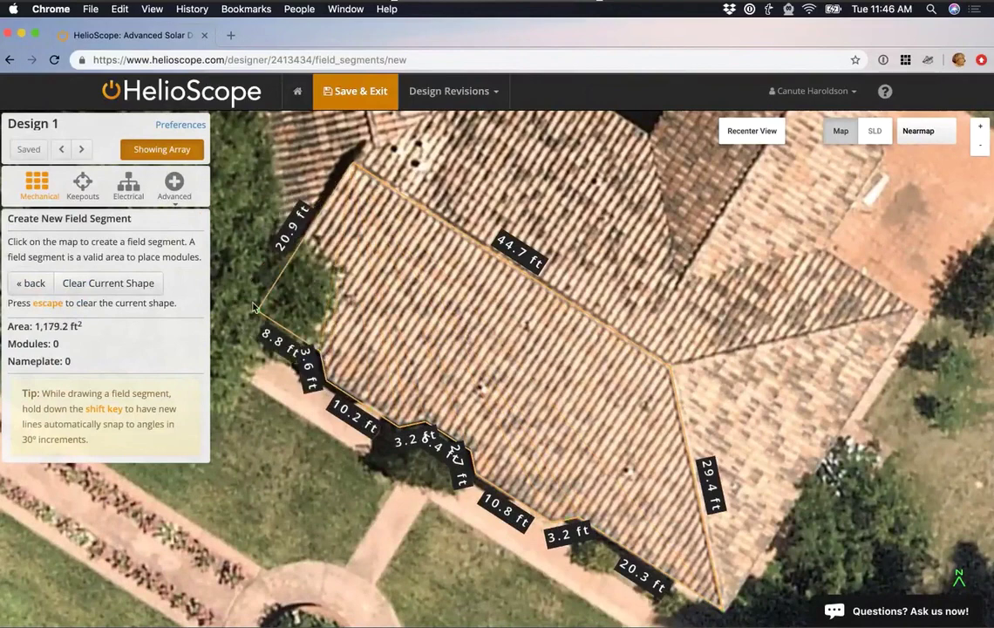
left_click(254, 308)
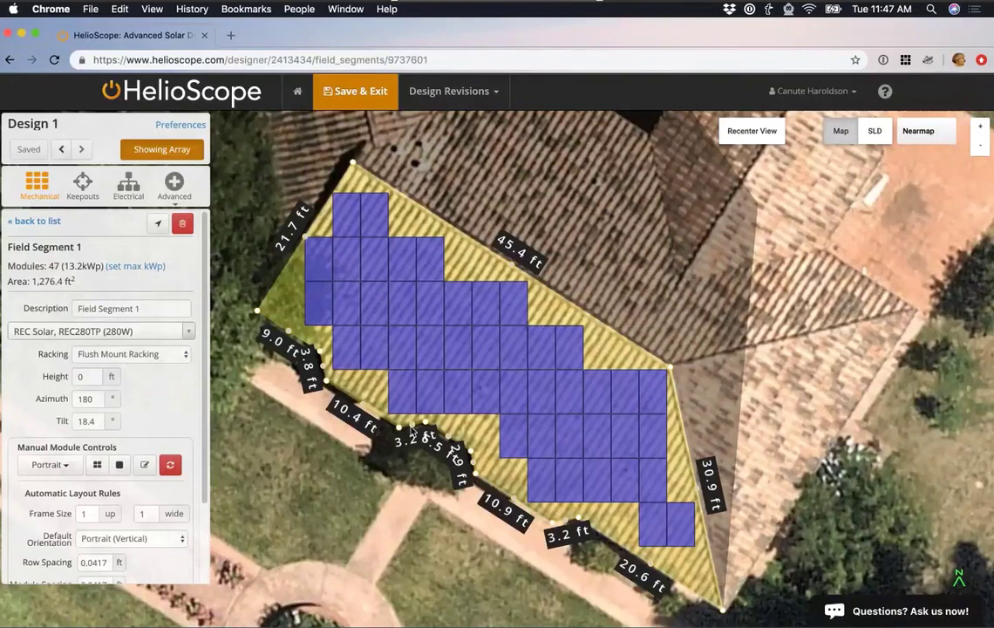
Align Field Segment 1's rows to the 45.4 ft ridge edge (azimuth 212.8°) and set height to 10 ft.
left_click_drag(393, 471, 466, 451)
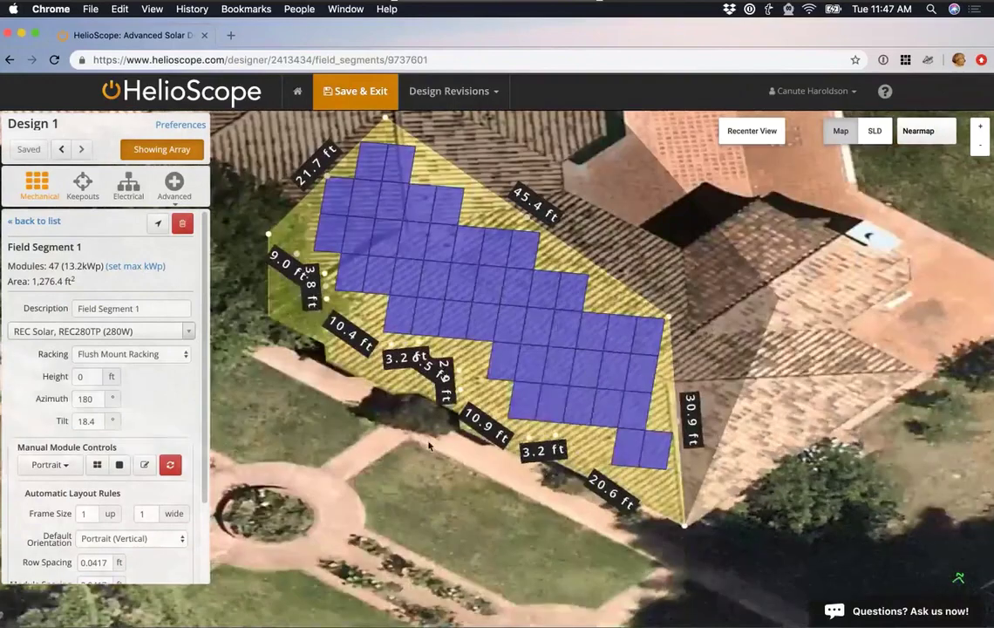
left_click(528, 223)
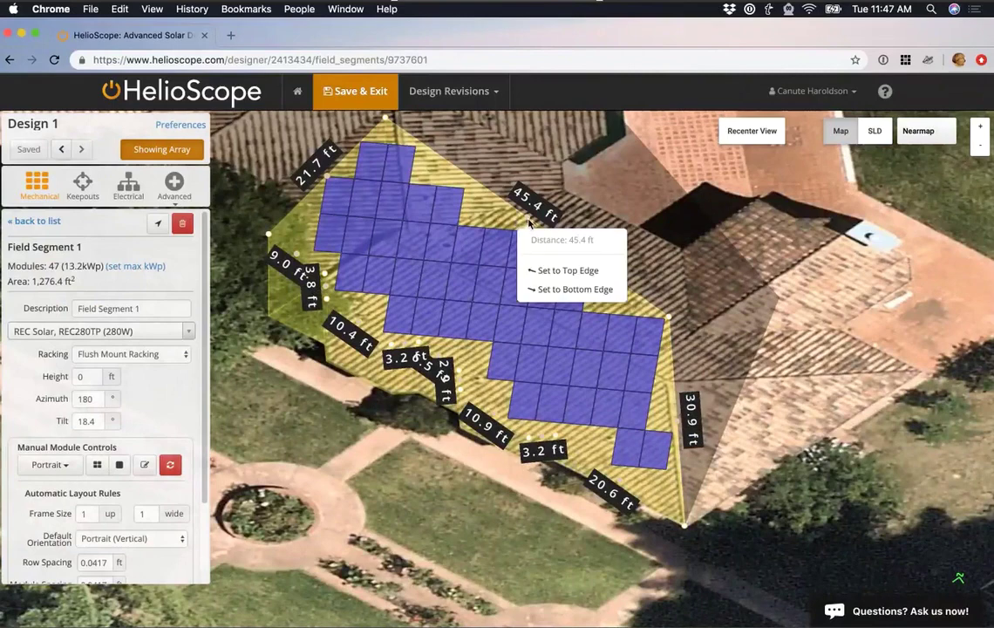
left_click(557, 276)
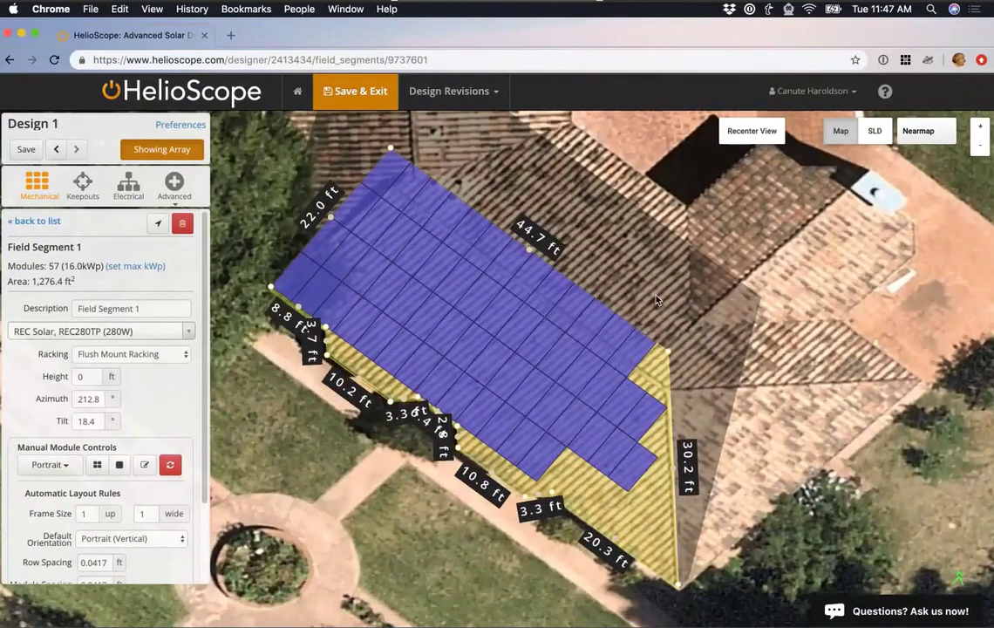
left_click(76, 375)
type("1")
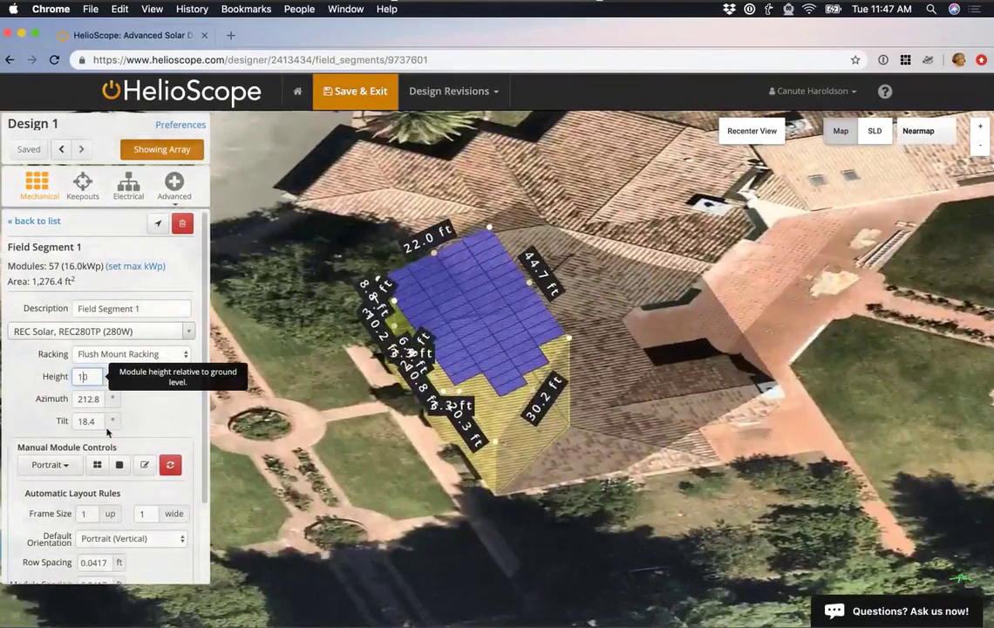
Trial a 40° tilt, revert it to 18.4°, and recenter the map on the array.
left_click(55, 421)
type("40")
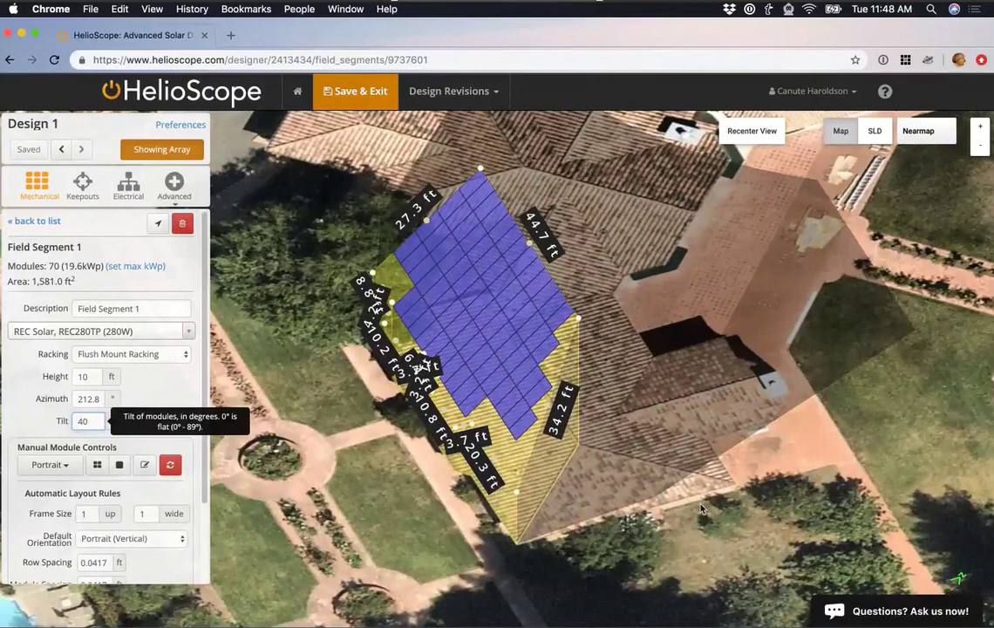
double_click(103, 423)
type("18.4")
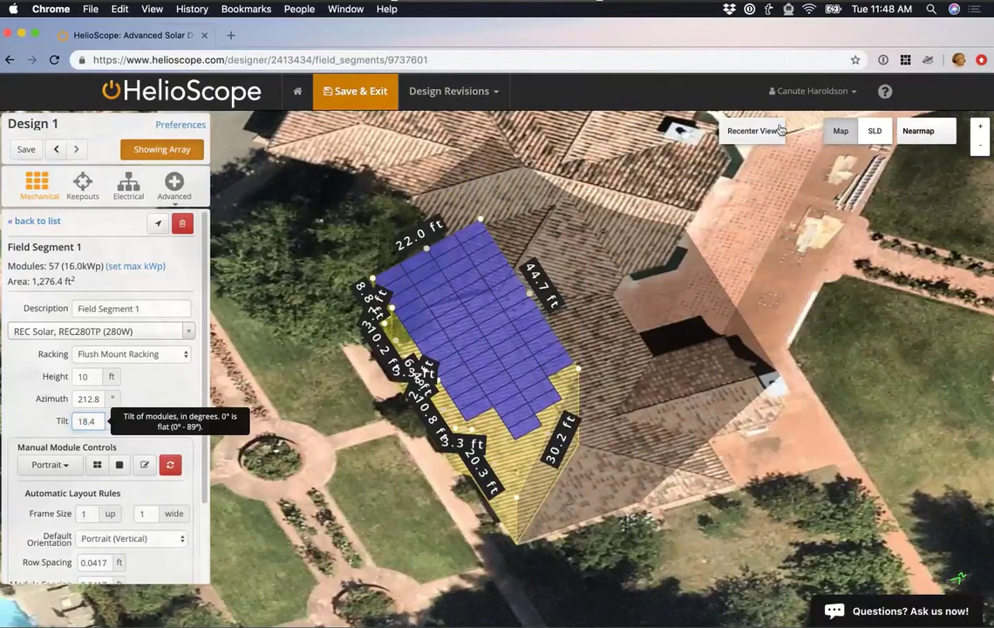
left_click(779, 131)
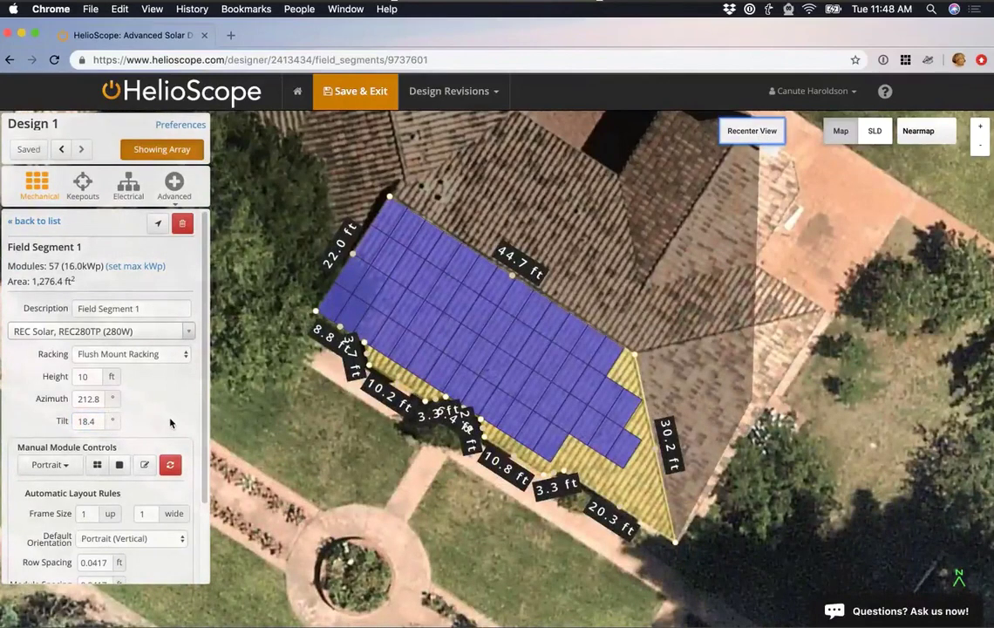
Switch the default module orientation to Landscape (Horizontal) and choose centre alignment.
scroll(170, 421, "down", 3)
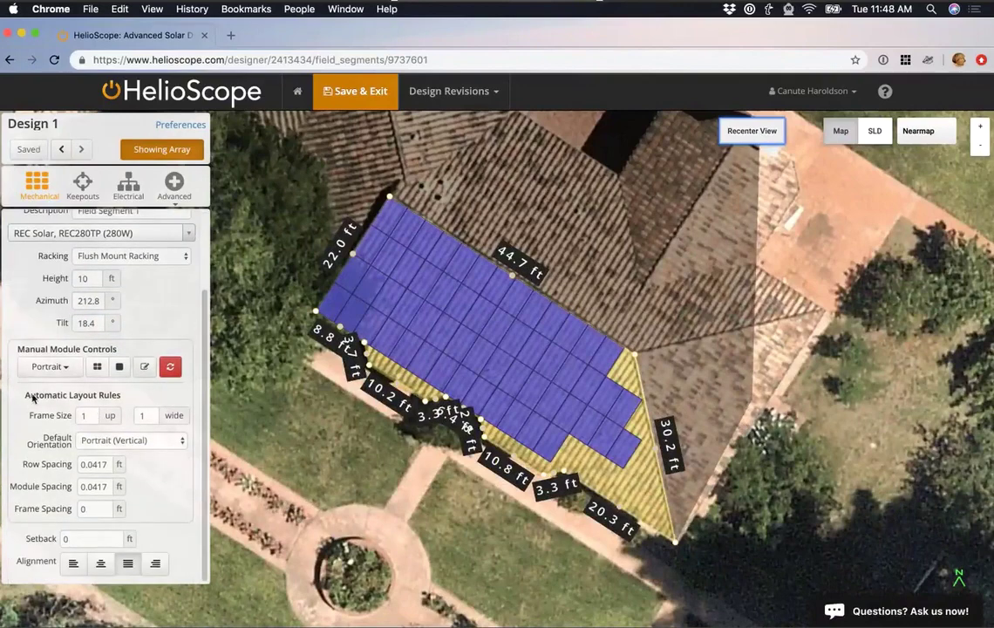
left_click(164, 440)
left_click(146, 430)
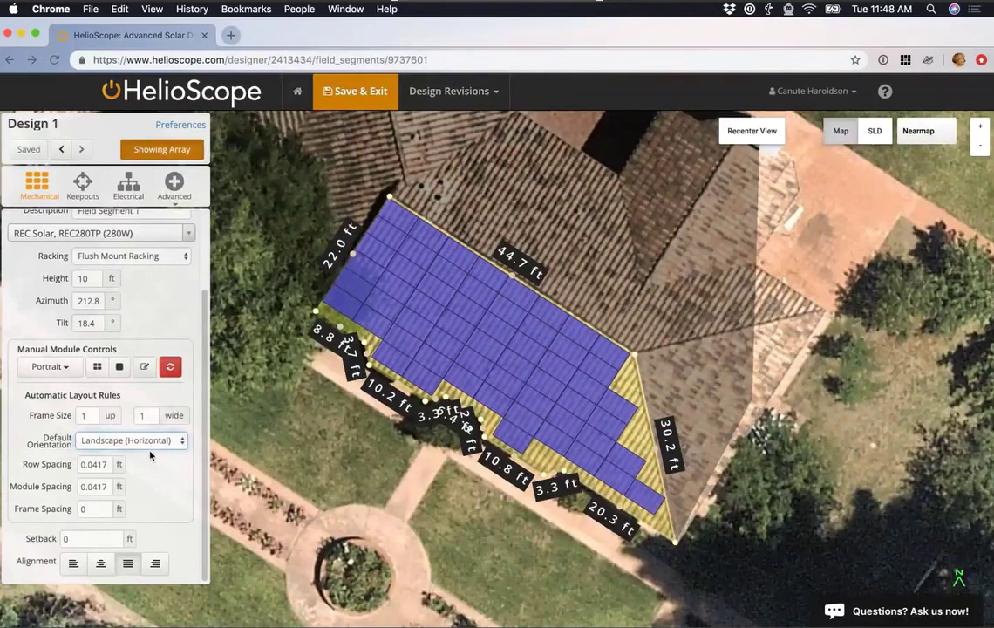
left_click(101, 566)
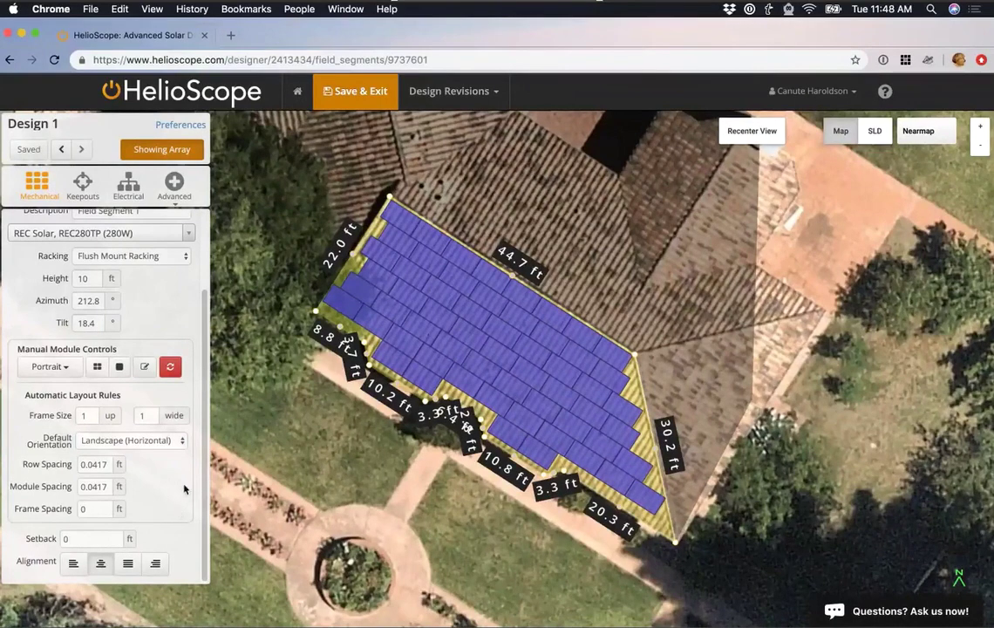
scroll(184, 488, "up", 5)
scroll(183, 485, "down", 2)
scroll(184, 489, "down", 2)
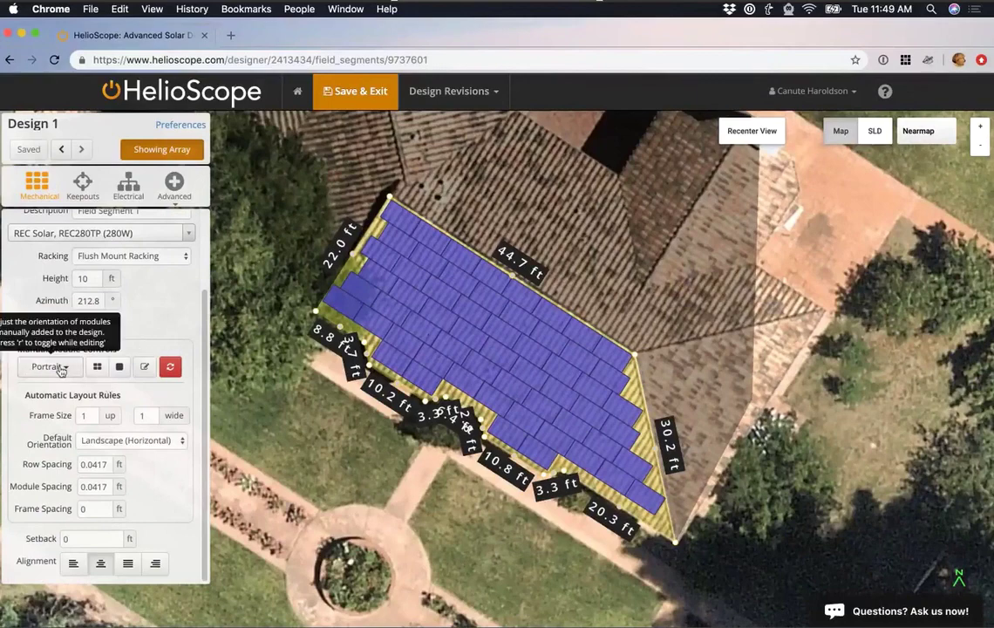
left_click(61, 371)
left_click(40, 369)
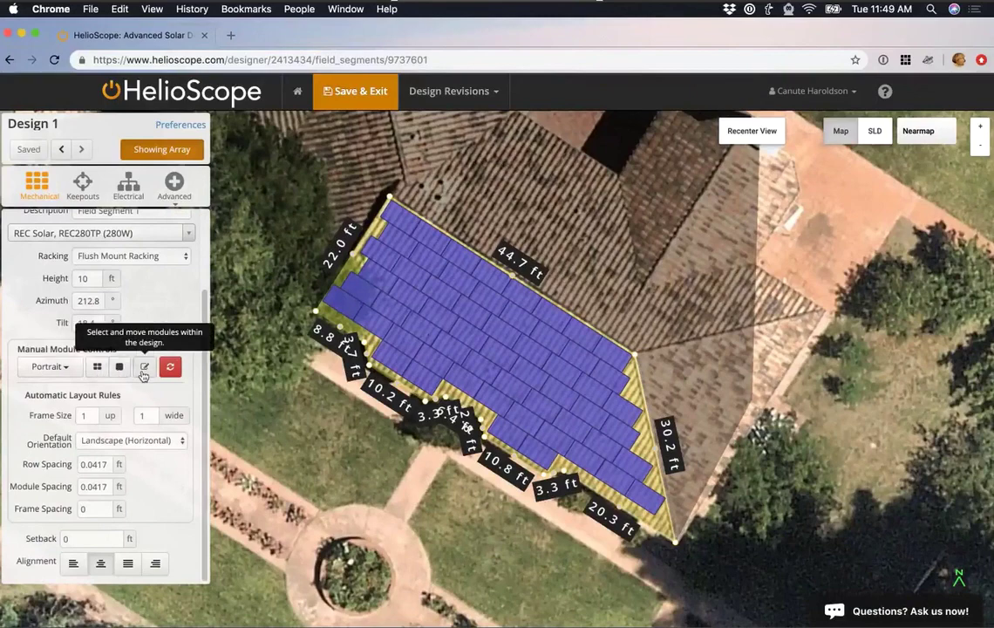
left_click(96, 366)
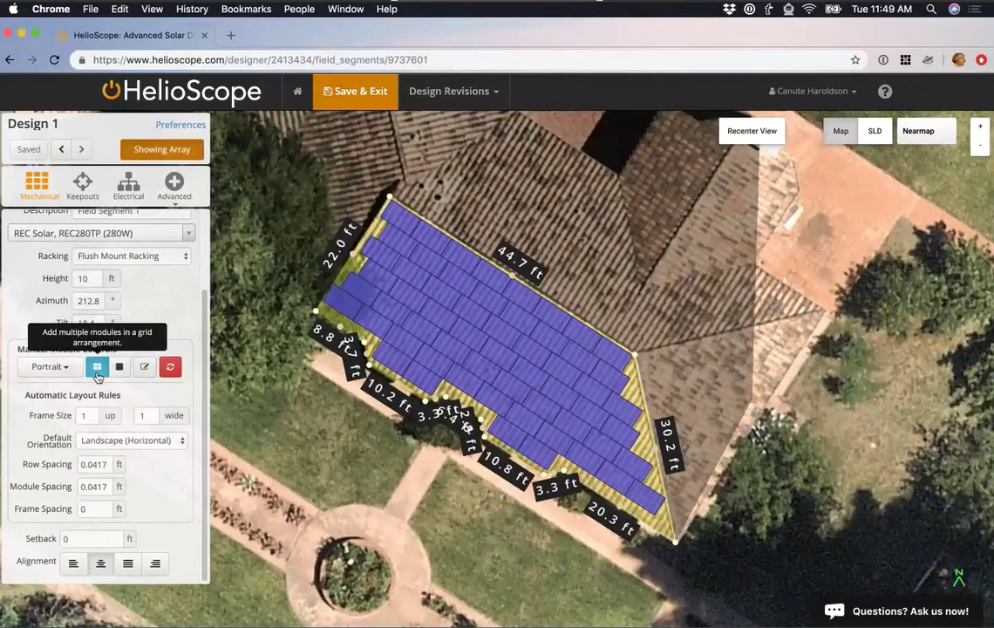
left_click(352, 275)
left_click_drag(348, 286, 490, 396)
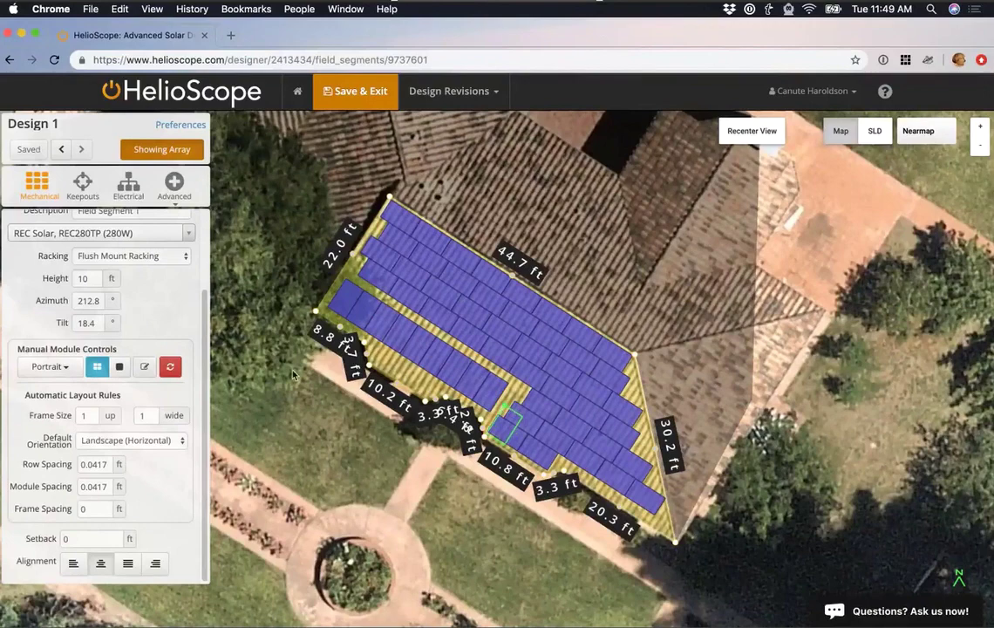
left_click(171, 367)
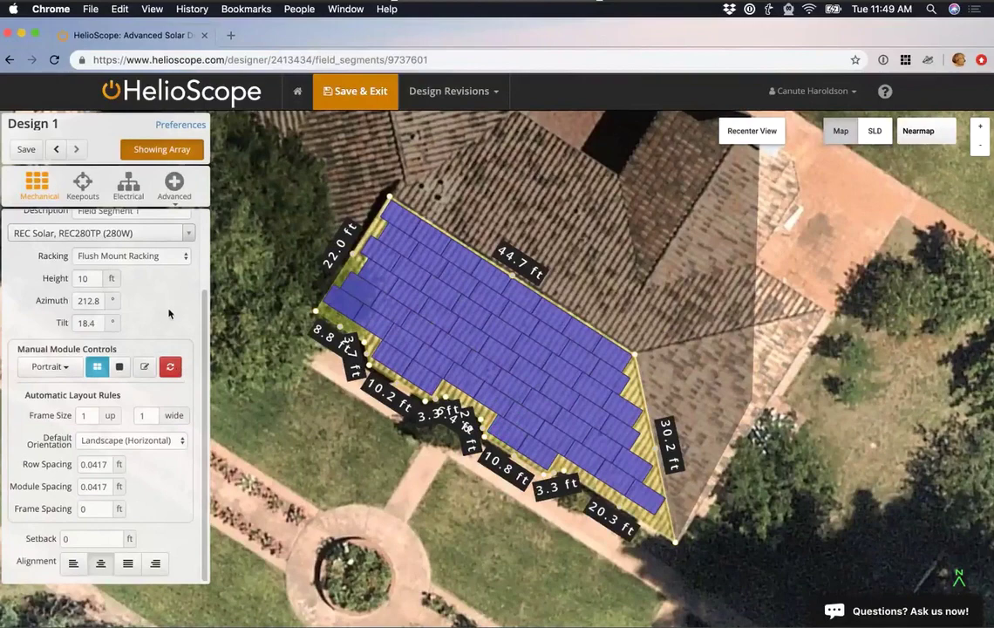
scroll(159, 305, "up", 3)
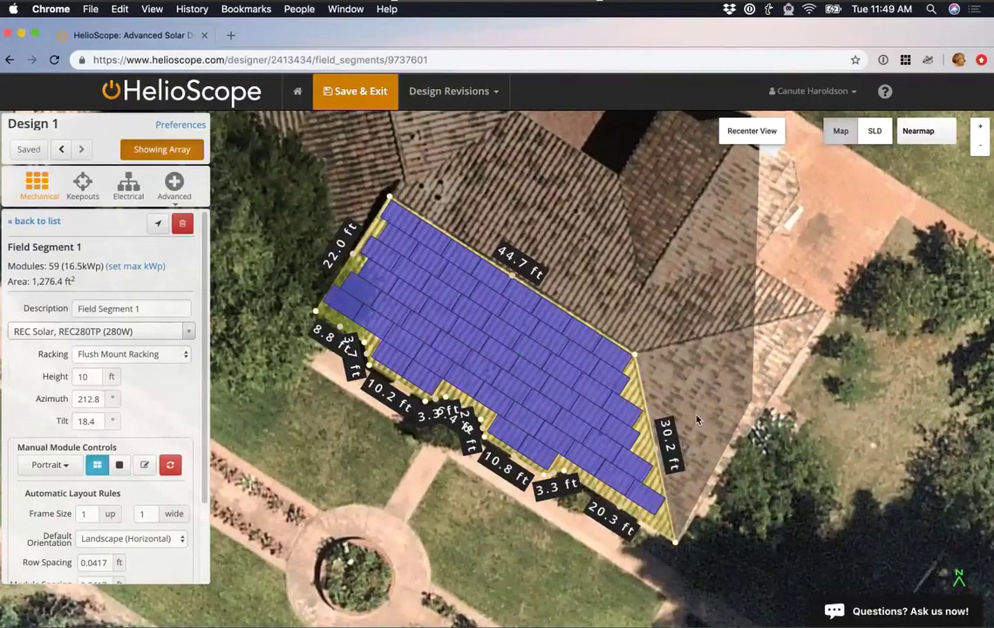
Draw a new triangular field segment on the adjacent hip roof face.
left_click(47, 223)
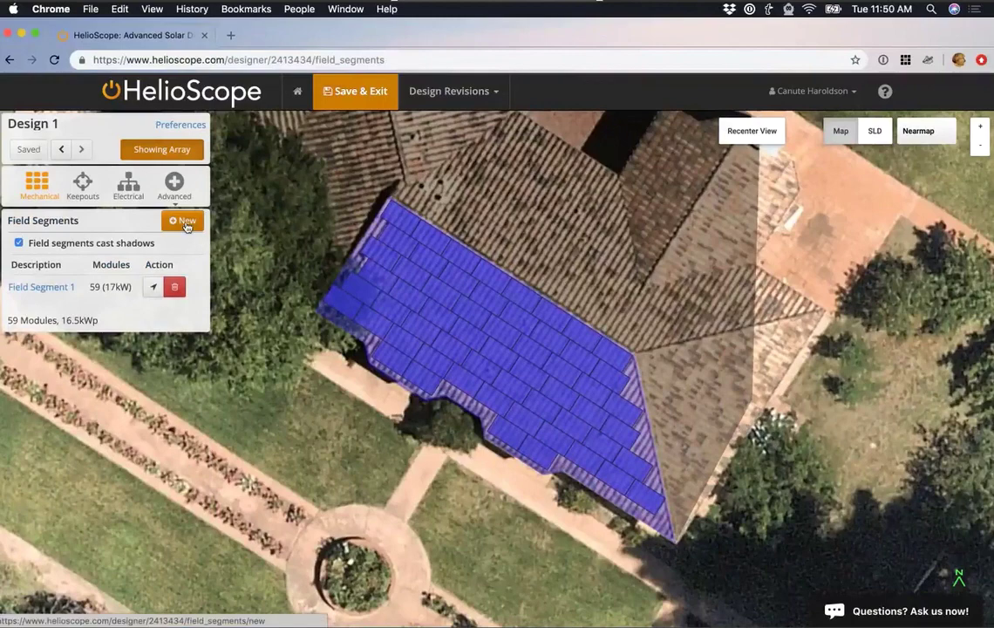
left_click(184, 222)
left_click(636, 355)
left_click(821, 309)
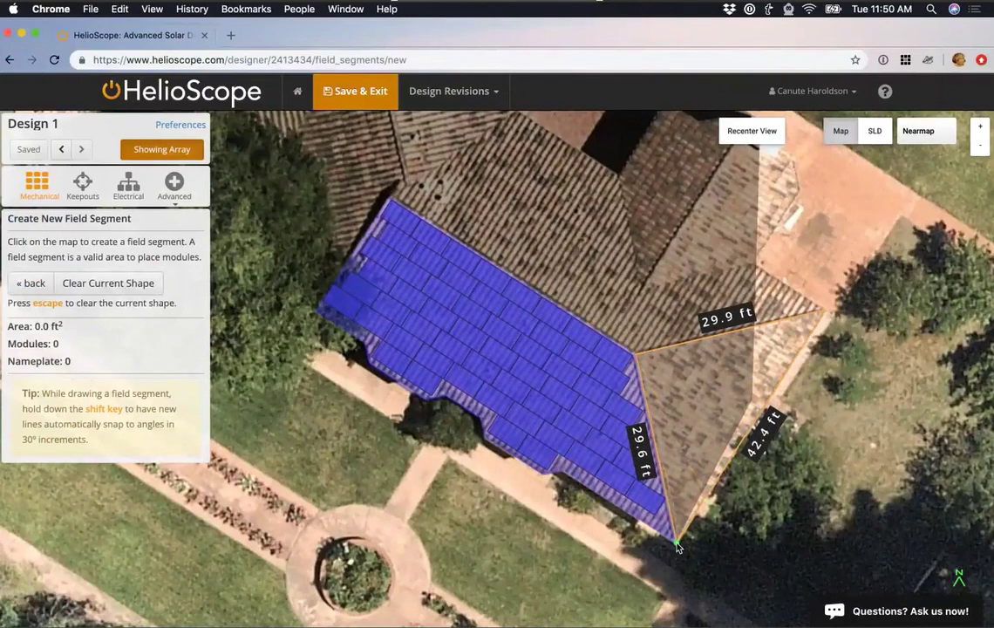
left_click(677, 545)
left_click(677, 545)
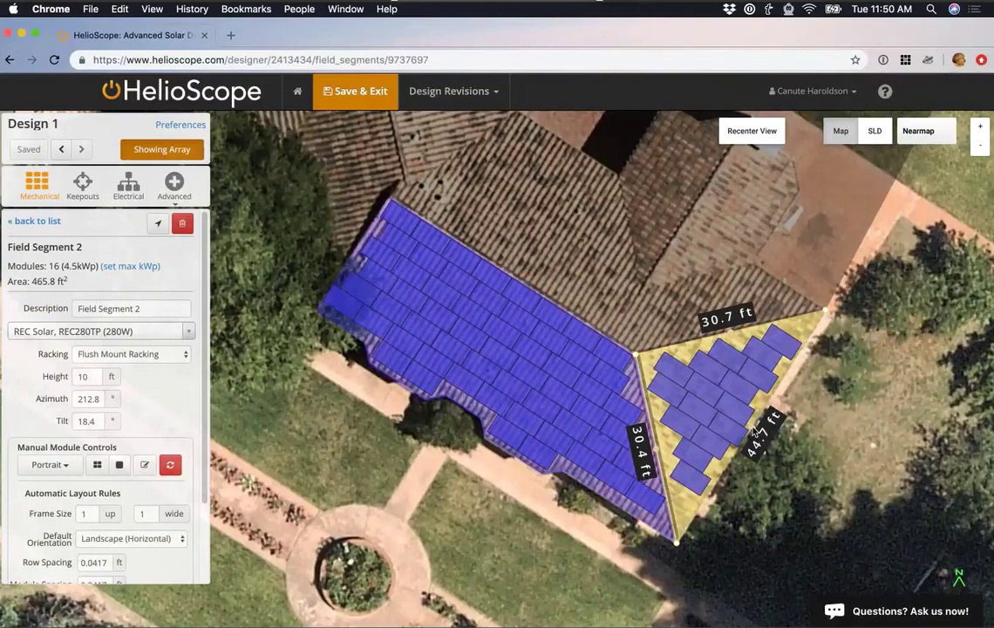
Align Field Segment 2's modules to its 44.7 ft bottom edge, azimuth 122.5°.
left_click(754, 432)
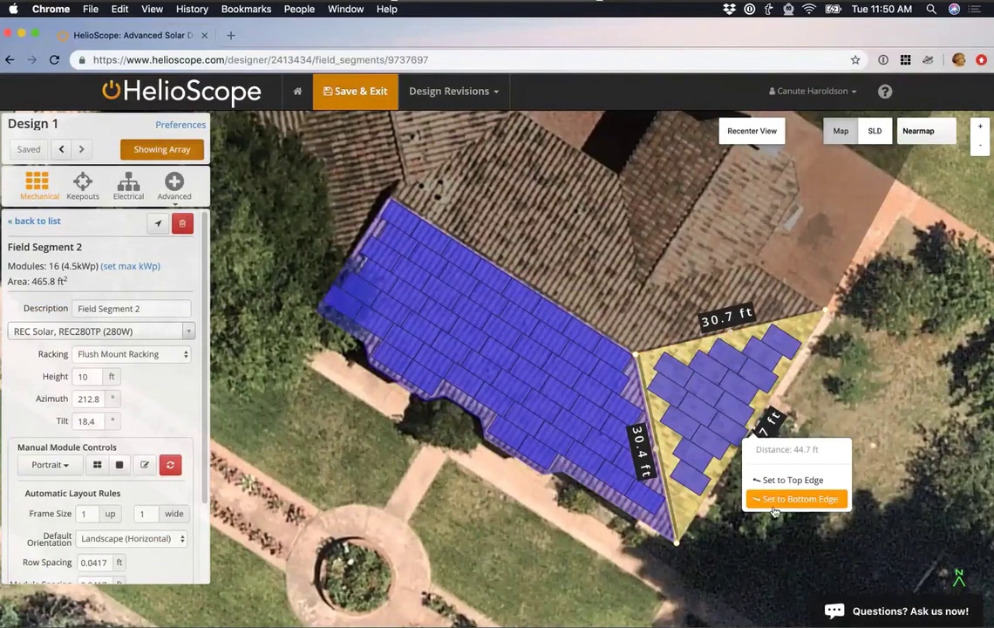
left_click(773, 498)
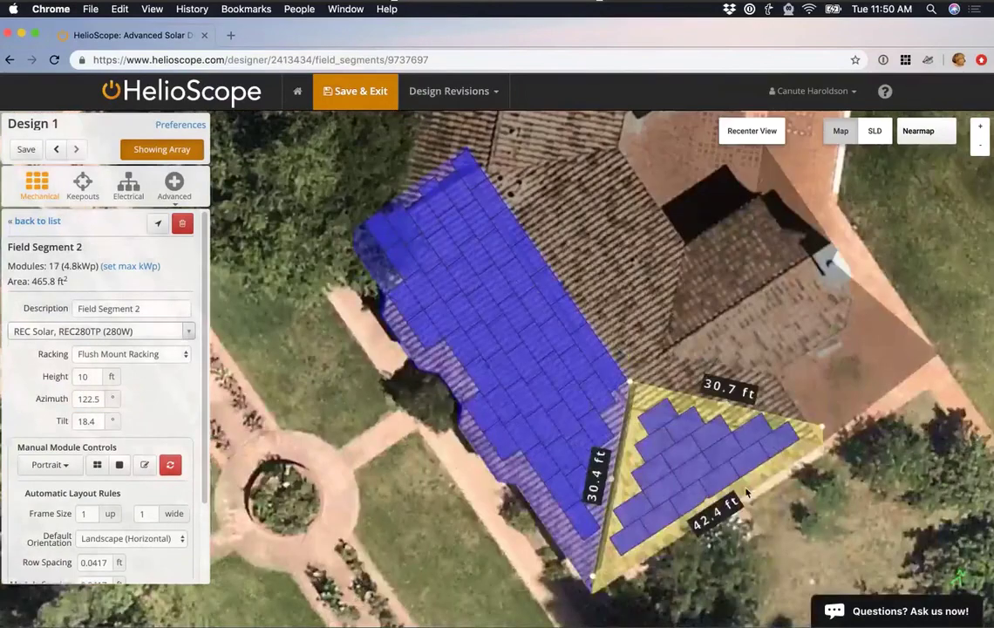
left_click_drag(745, 492, 217, 411)
Set Field Segment 2's height to 11 ft and return to the top-down view.
left_click(85, 375)
type("1")
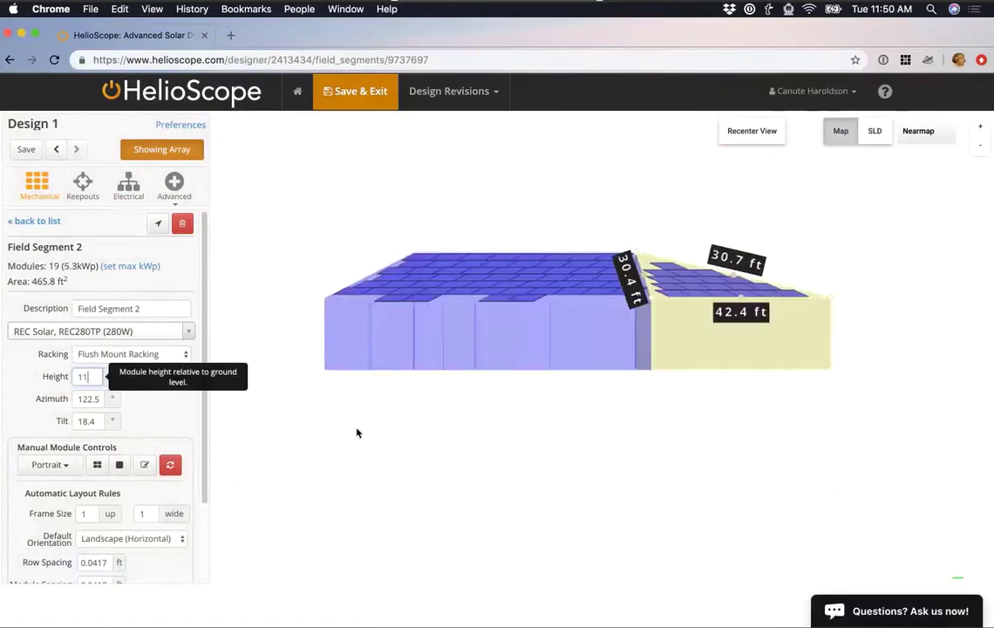
left_click_drag(357, 433, 355, 455)
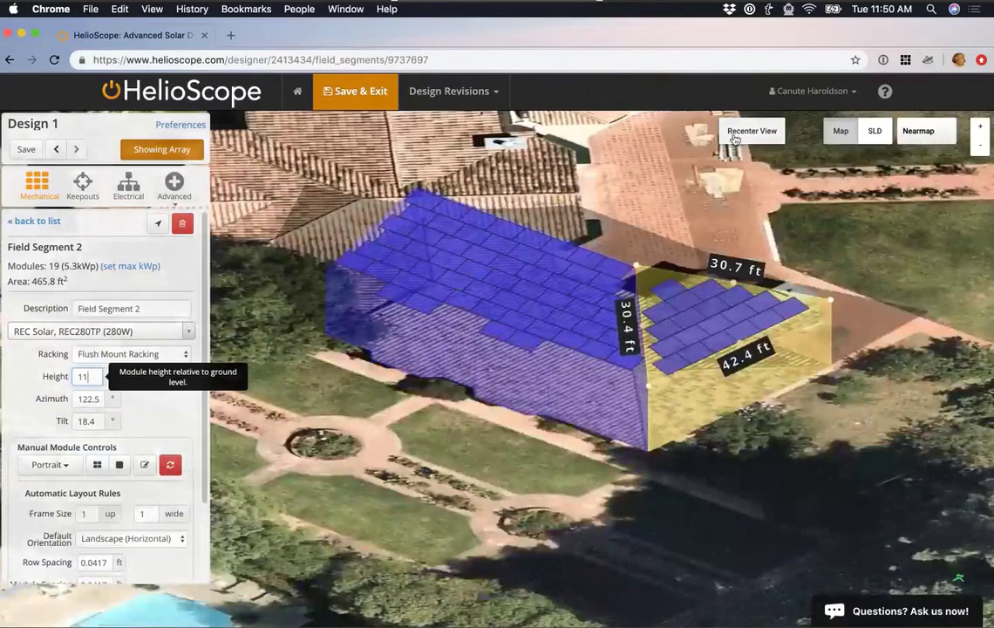
left_click(751, 131)
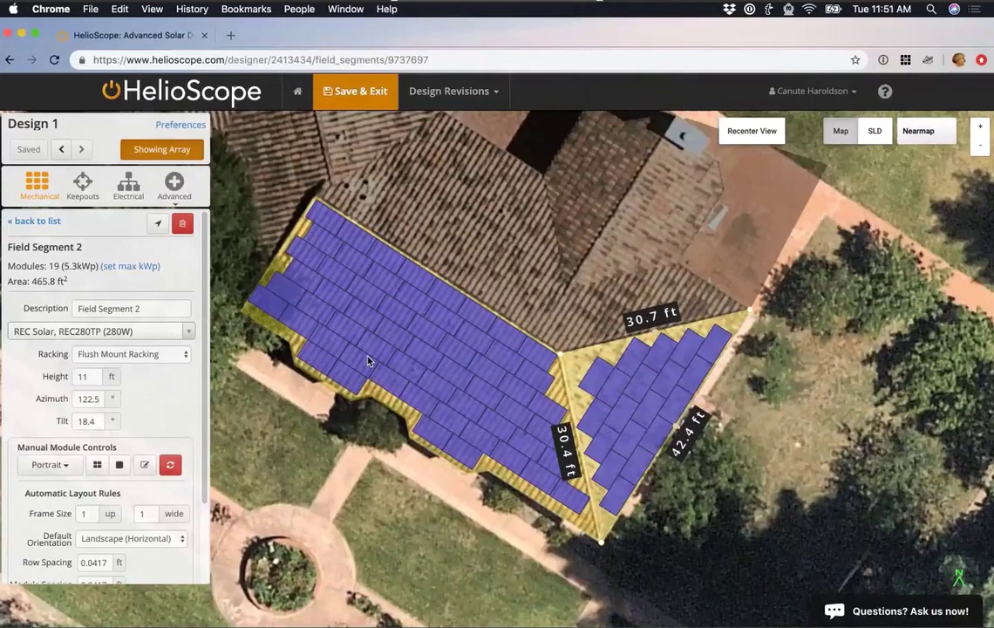
Draw keepout lines along the roof valley and edges with a 3 ft setback.
left_click(84, 185)
left_click(314, 200)
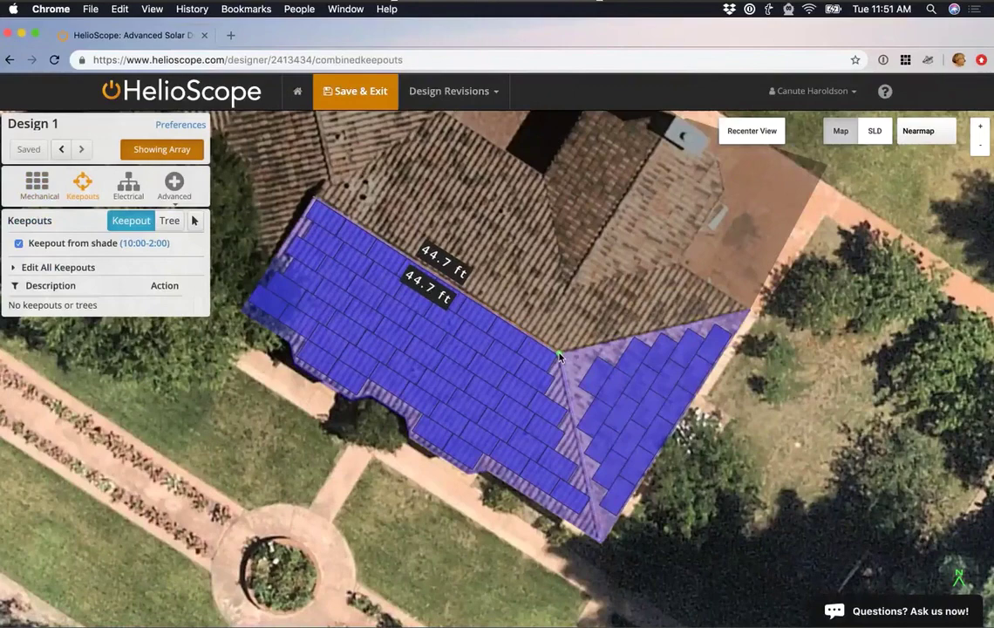
double_click(558, 355)
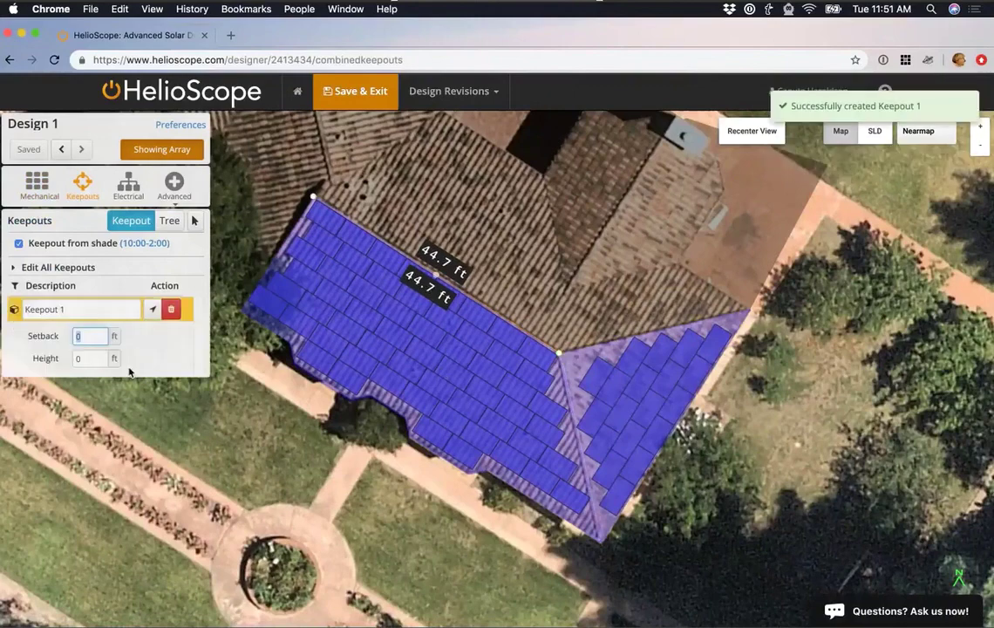
type("3")
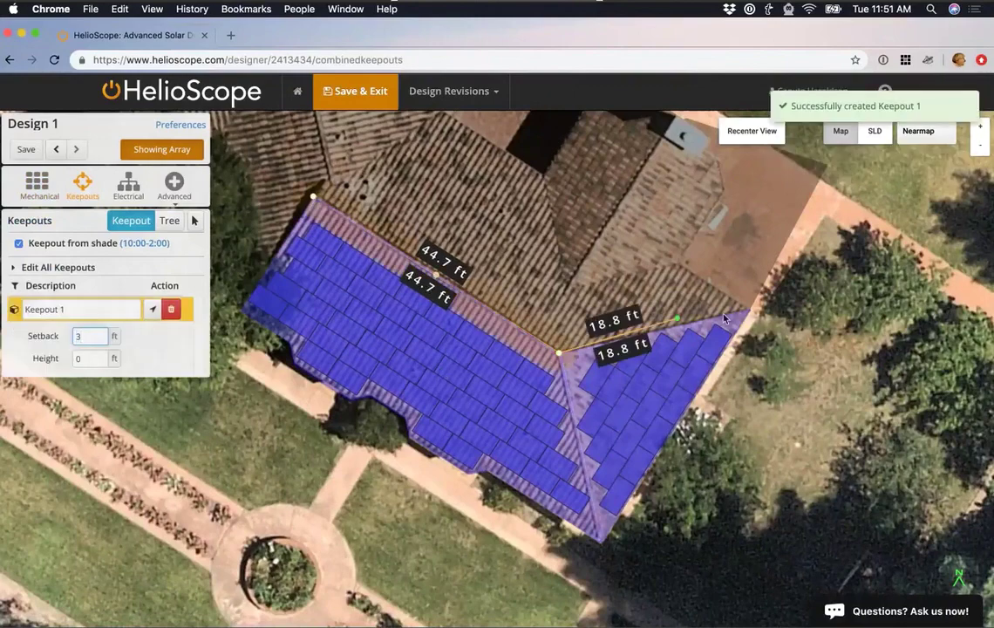
double_click(749, 310)
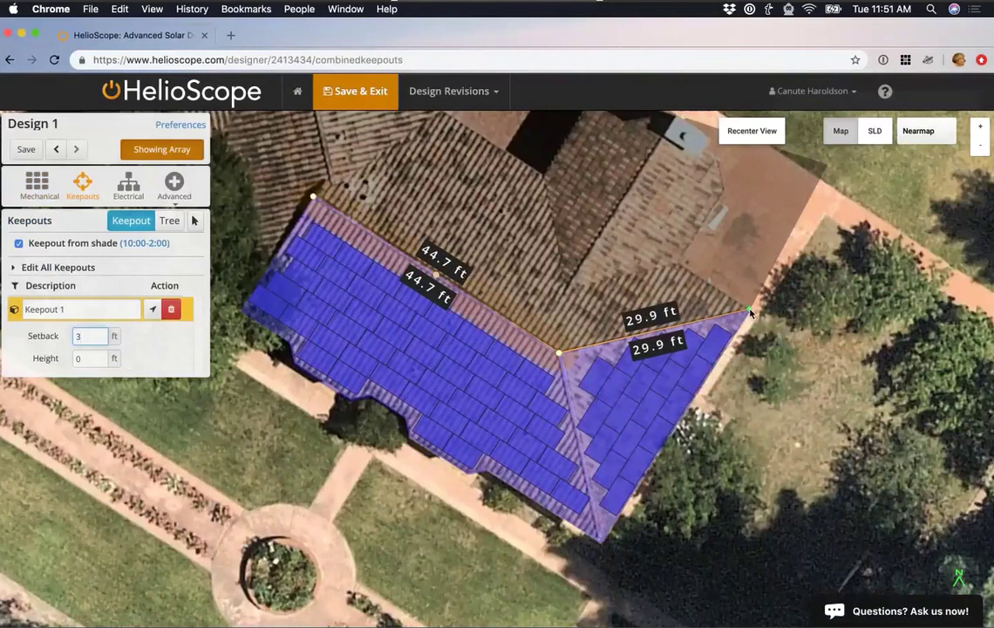
left_click(559, 354)
double_click(601, 541)
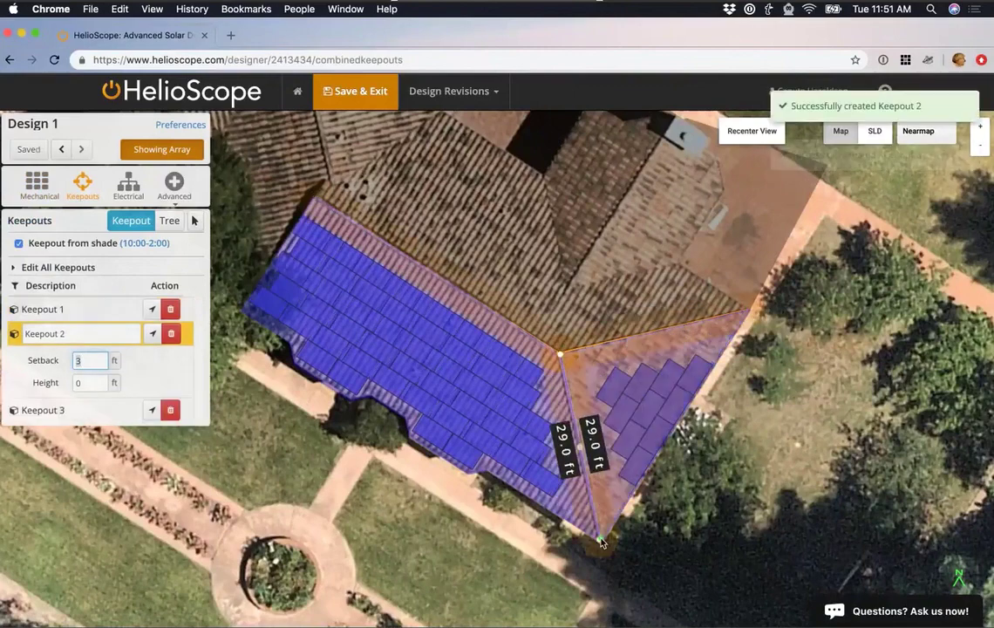
Draw a rectangular keepout beside the tennis court with 20 ft height.
scroll(640, 555, "down", 2)
left_click_drag(624, 555, 577, 478)
scroll(578, 478, "down", 2)
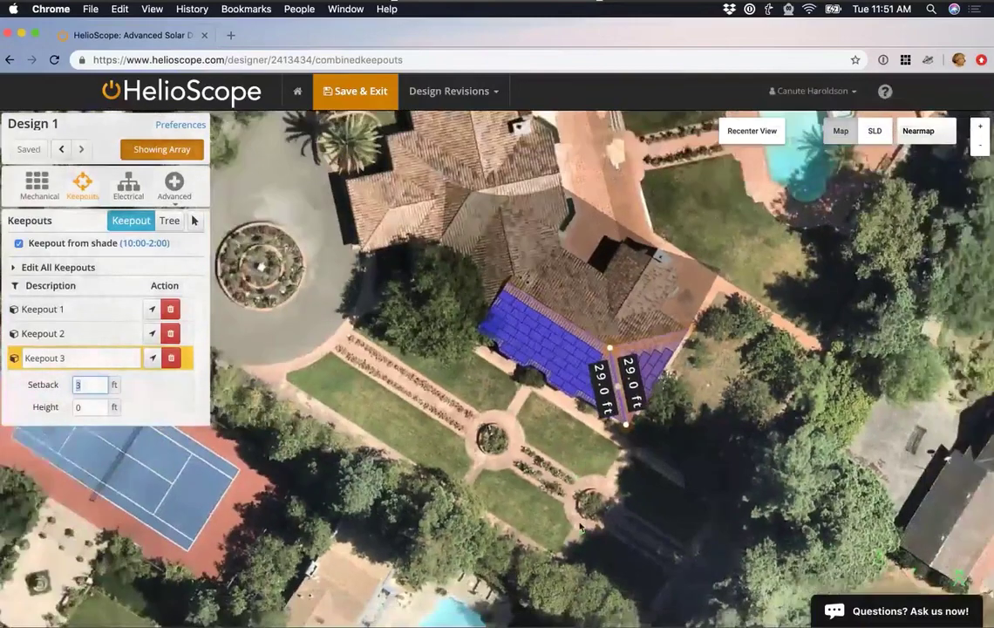
scroll(534, 488, "down", 1)
left_click_drag(535, 488, 575, 479)
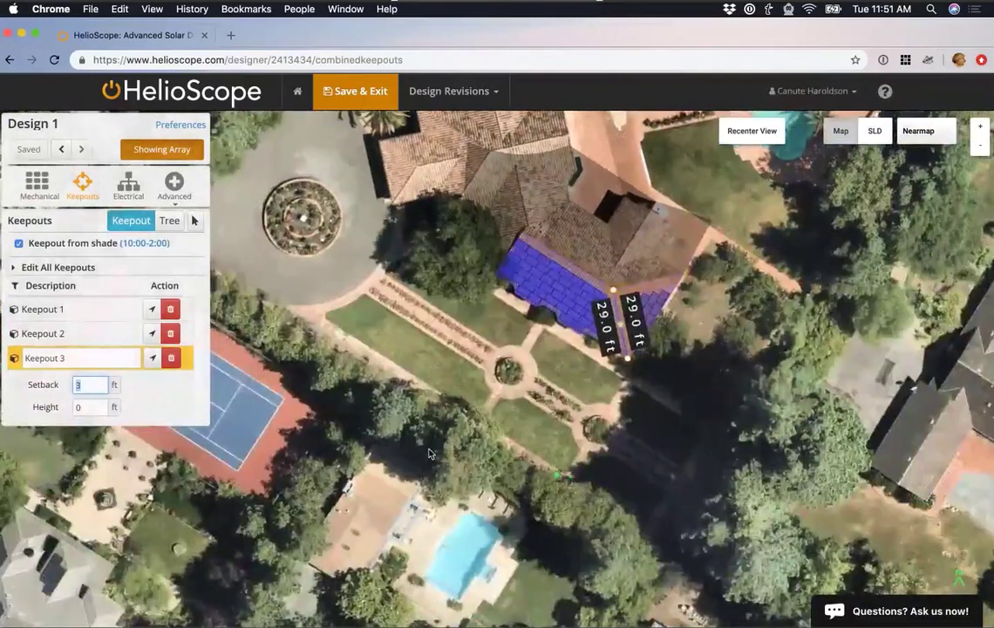
left_click_drag(266, 311, 240, 333)
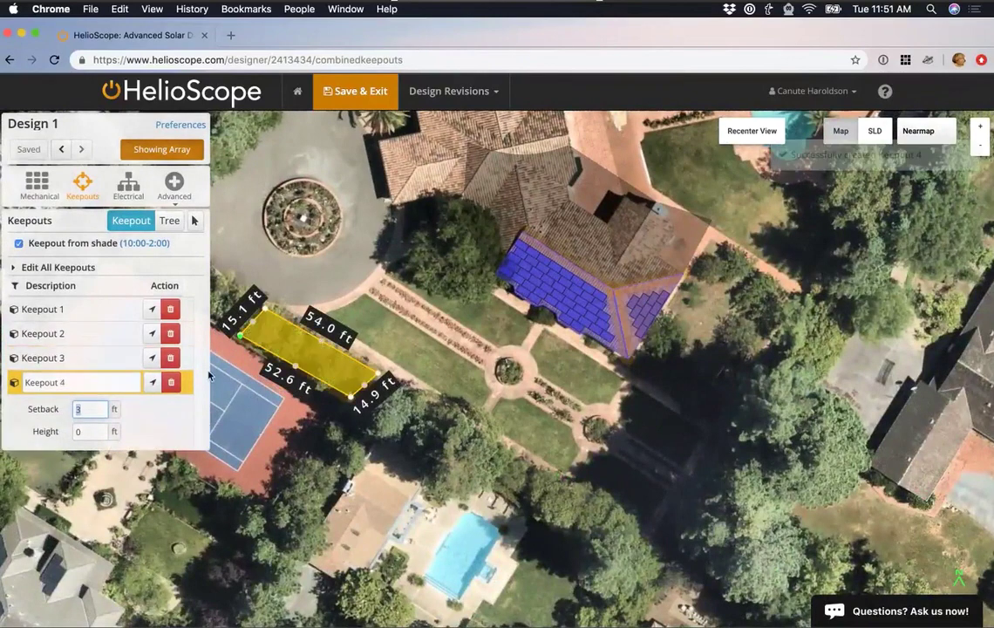
left_click(90, 432)
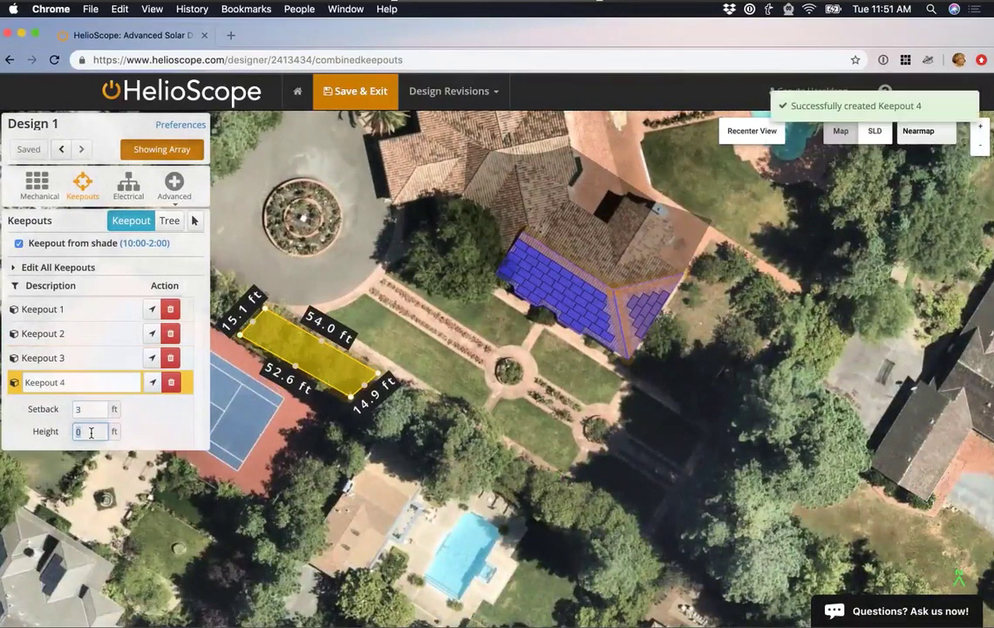
type("20")
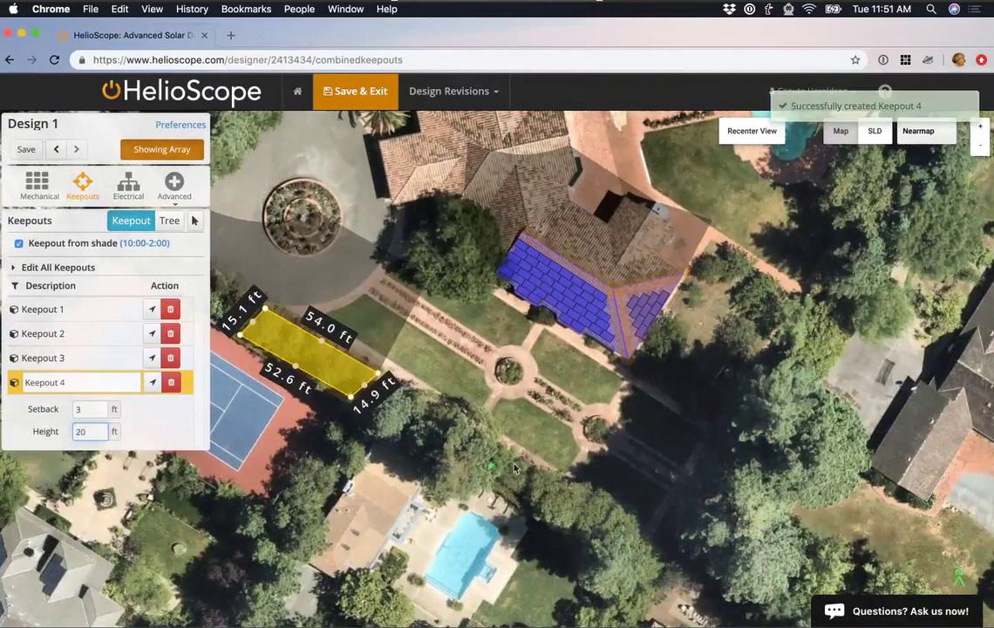
Outline Keepout 5 as a four-sided area south near the pool.
left_click(514, 468)
left_click(589, 504)
left_click(544, 532)
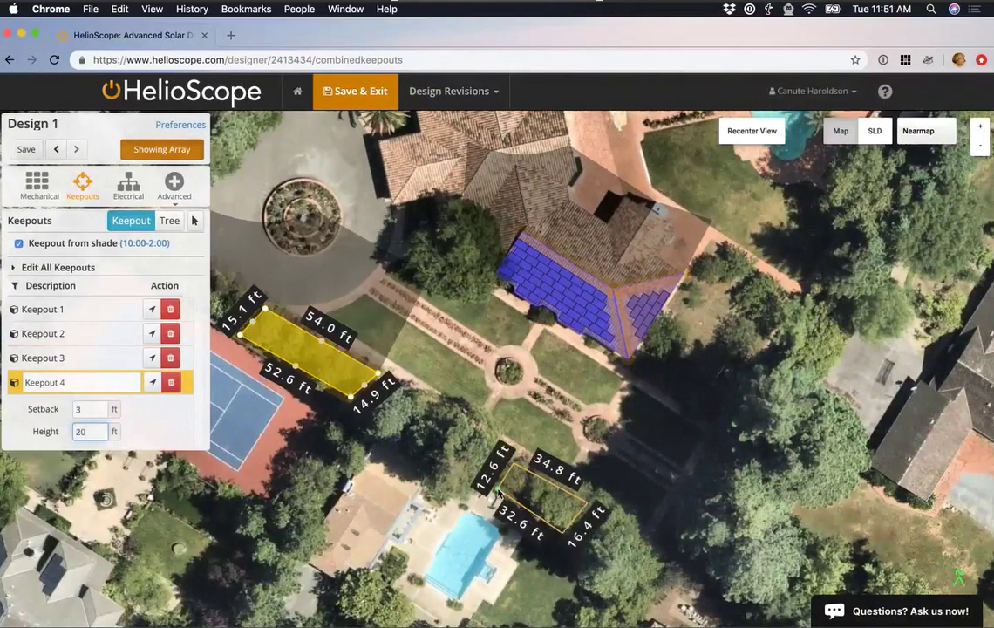
left_click(498, 493)
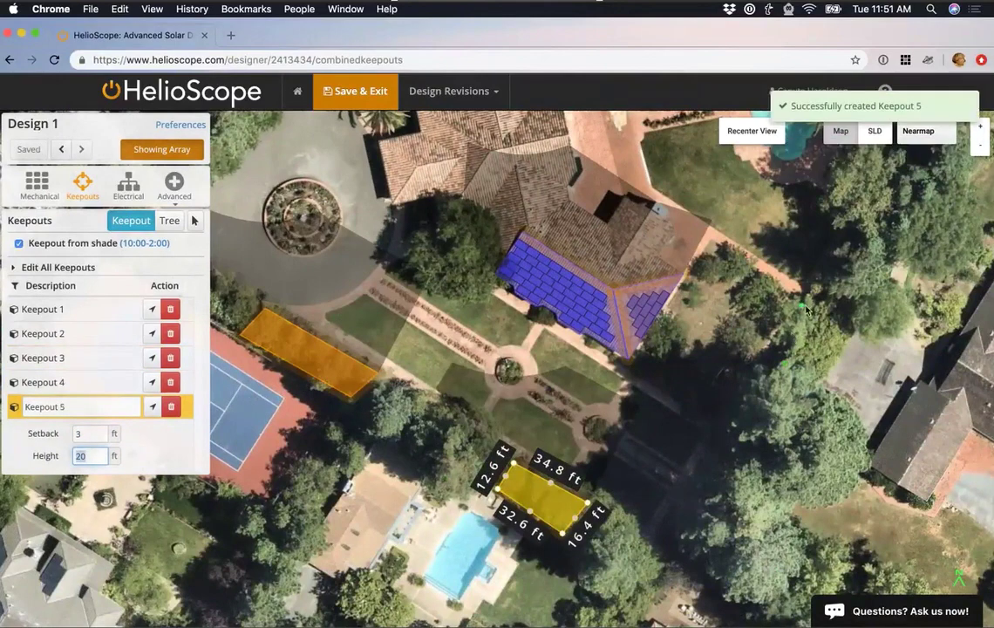
left_click(800, 305)
Outline Keepout 6 beside the neighbouring house to the east.
left_click(772, 380)
left_click(822, 385)
left_click(850, 303)
left_click(850, 305)
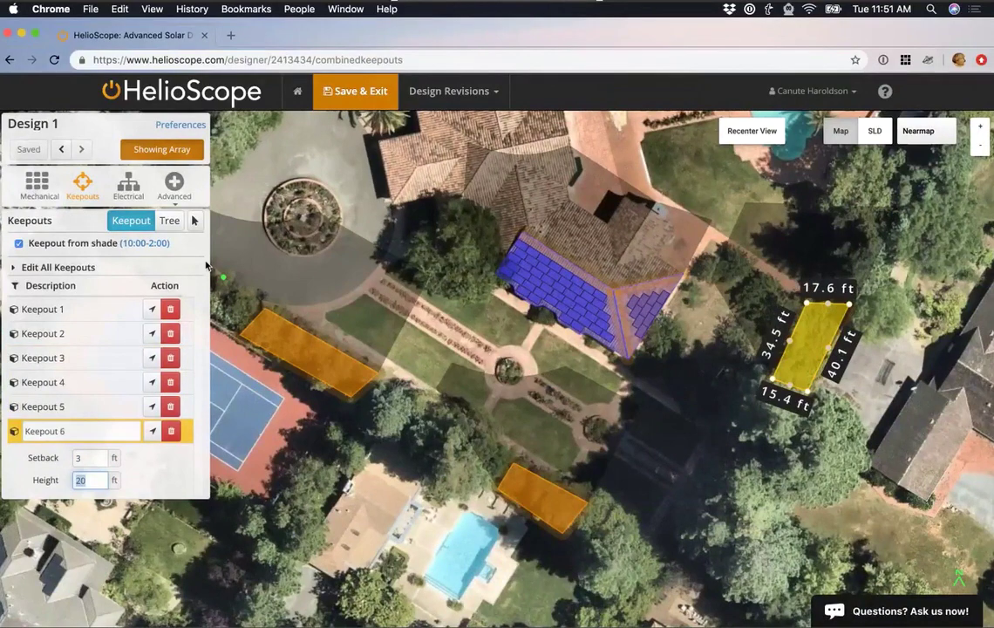
left_click(169, 220)
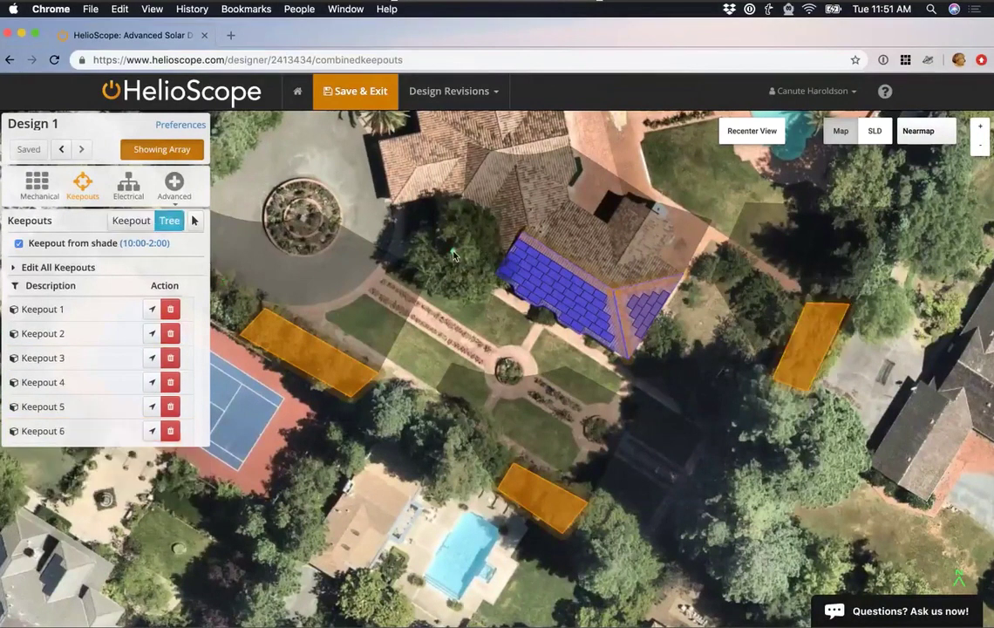
Place six spherical trees around the house, tennis court and garden, and disable keepout-from-shade.
left_click(453, 254)
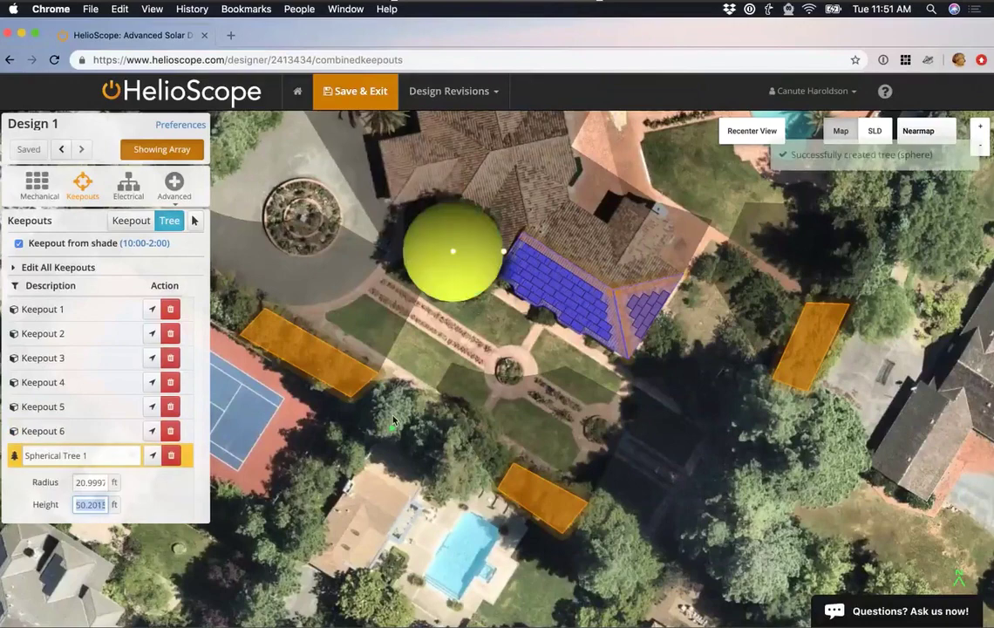
left_click(389, 416)
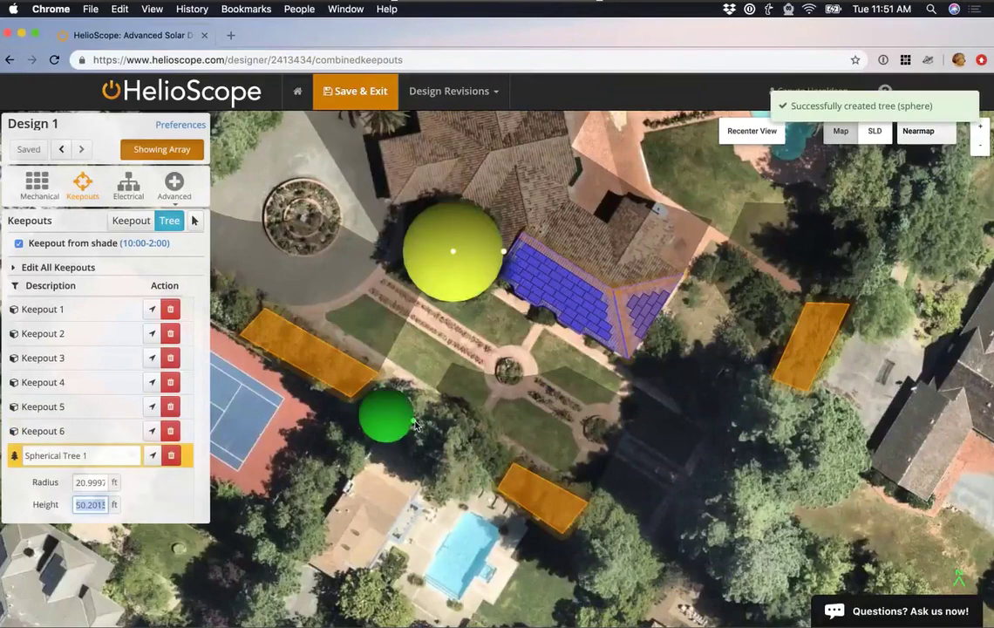
left_click(456, 455)
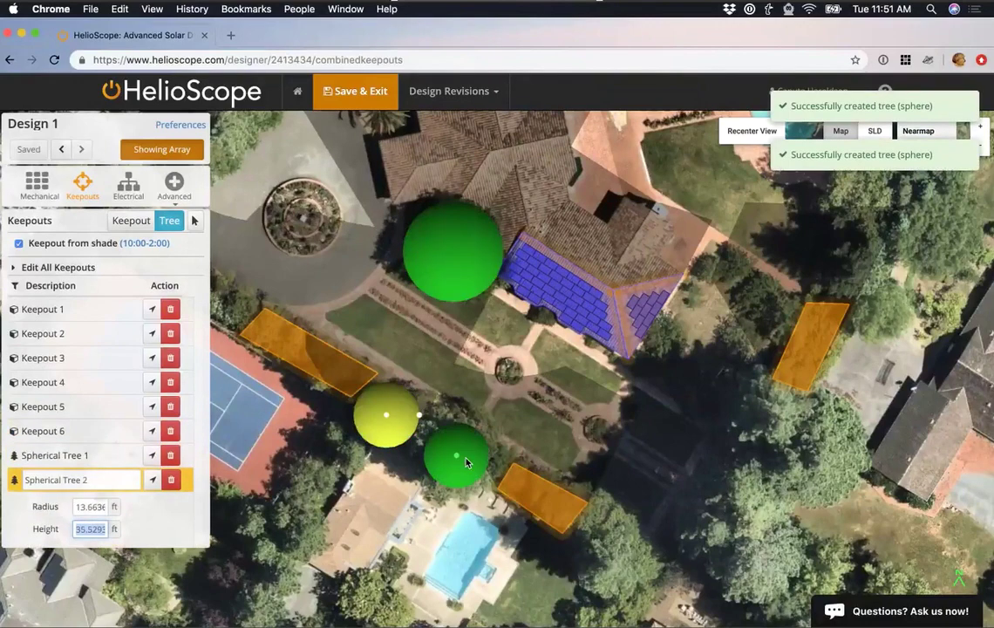
left_click(580, 524)
left_click(610, 551)
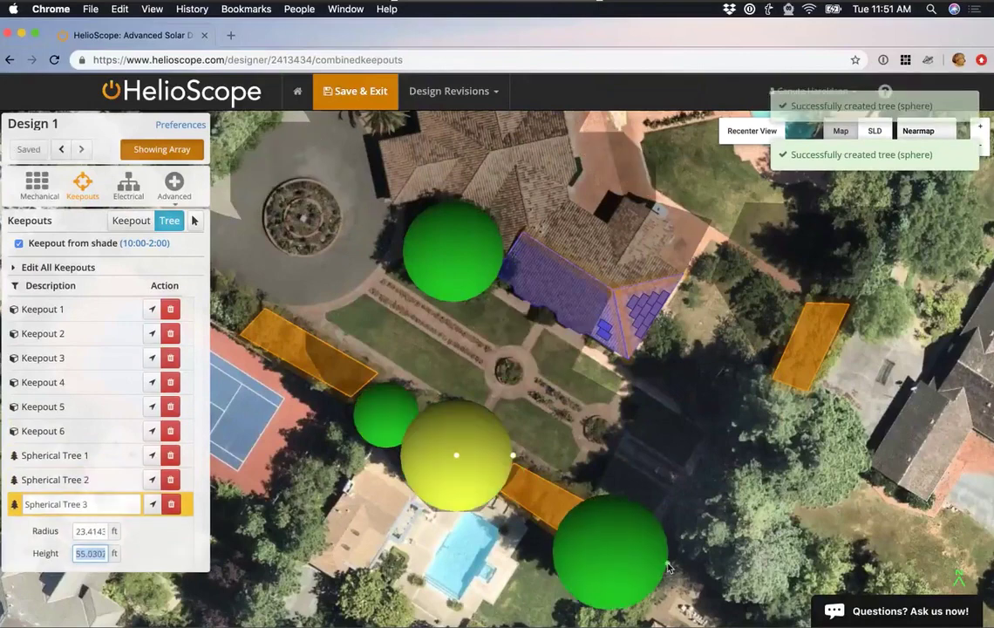
left_click(669, 568)
left_click(741, 539)
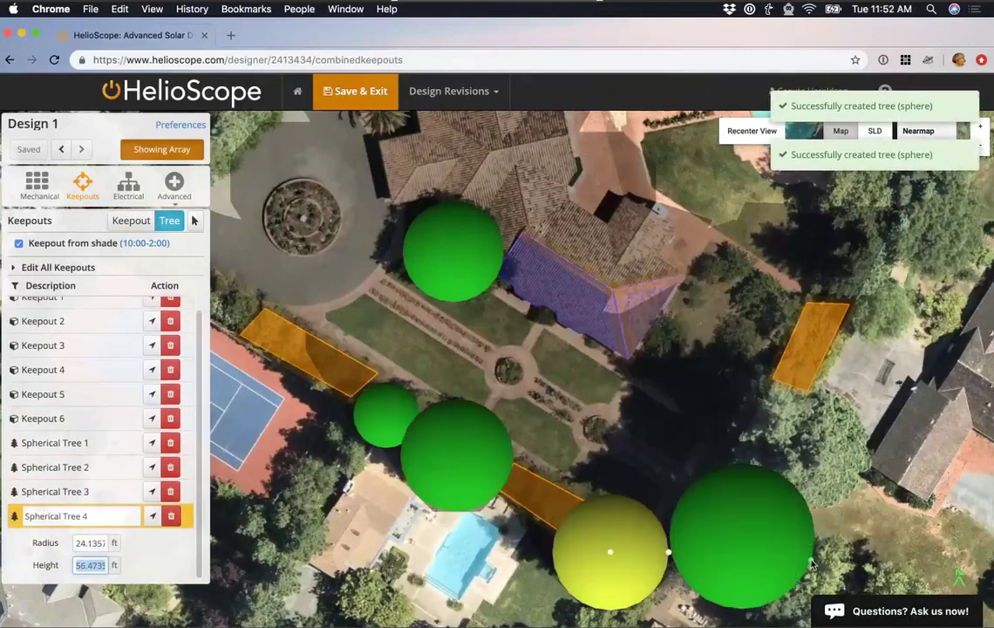
left_click(811, 562)
left_click(789, 448)
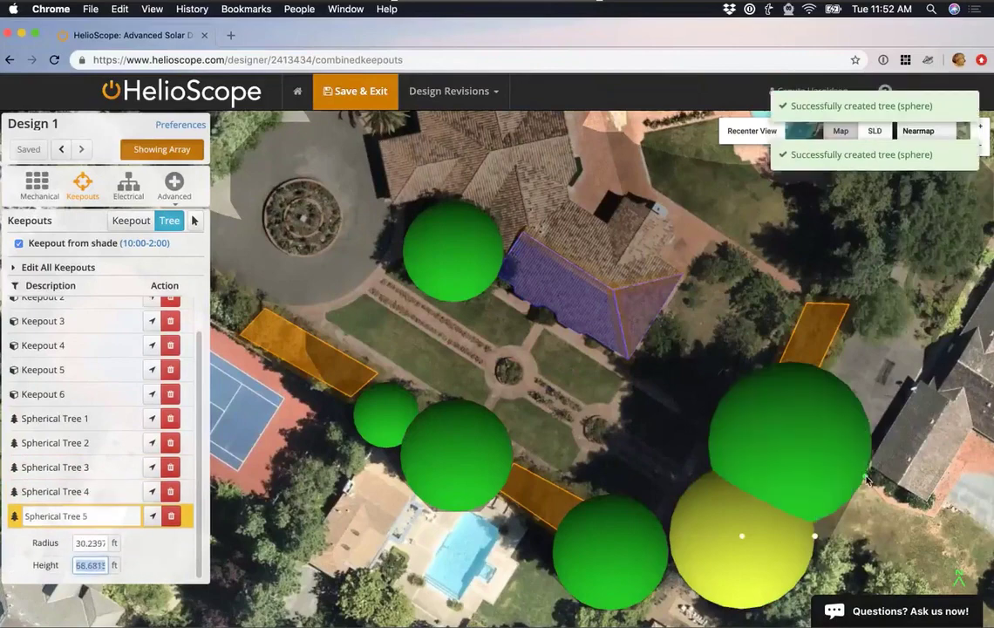
left_click(867, 479)
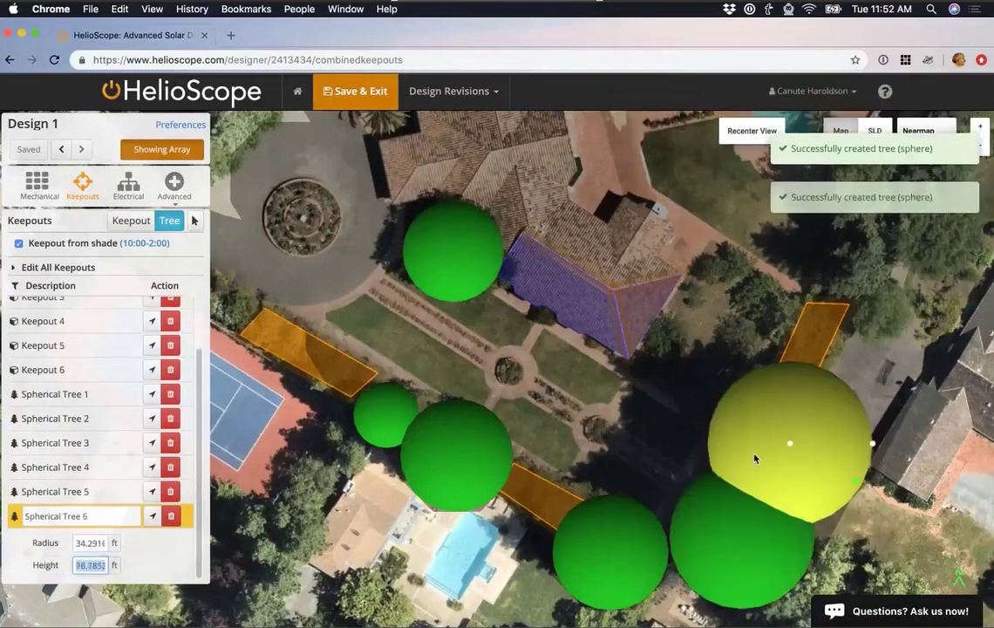
left_click(19, 245)
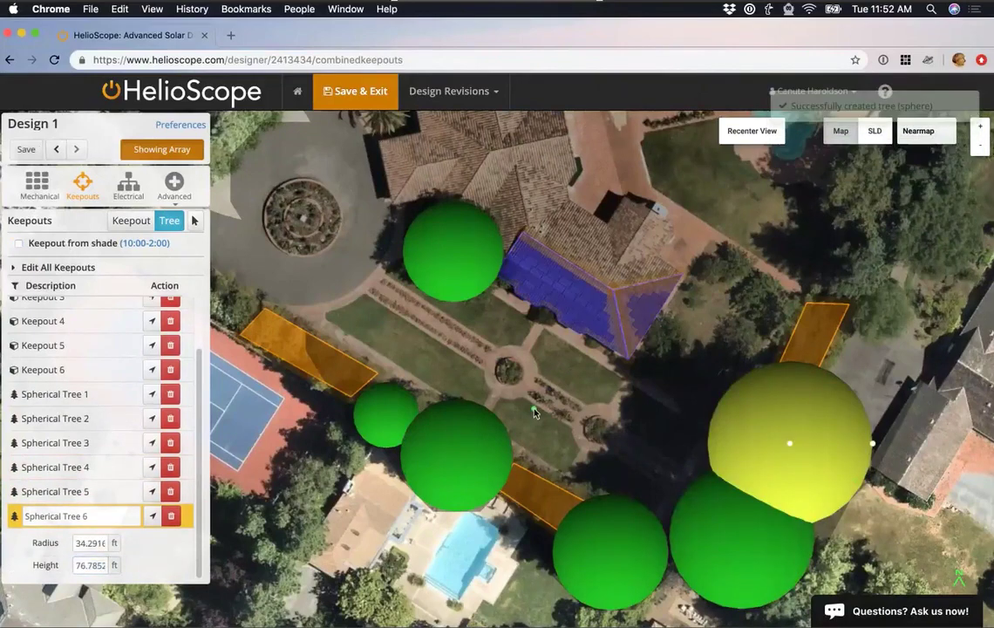
Tilt the map into 3-D to inspect shading, then open the Electrical wiring zone.
left_click_drag(534, 413, 582, 355)
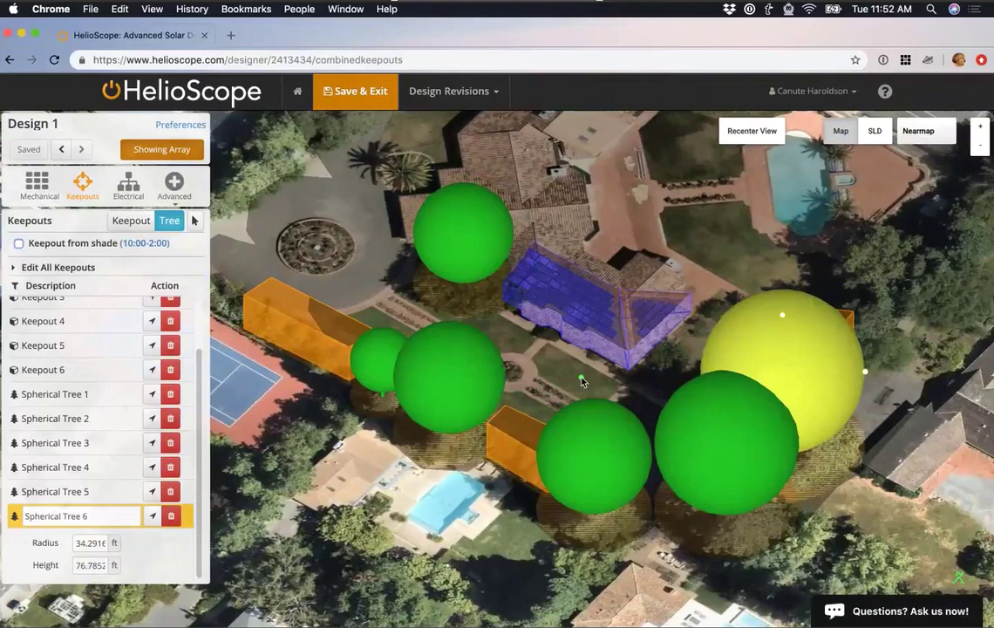
left_click(571, 473)
Auto-set the inverter count, add an AC panel, move the interconnection to the driveway, and save.
left_click(128, 189)
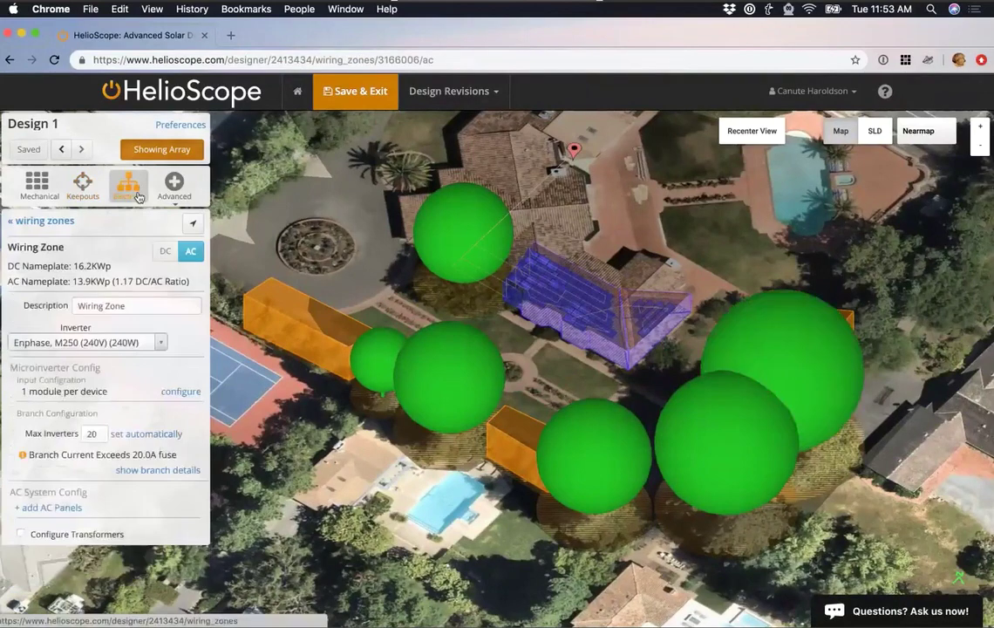
left_click(730, 138)
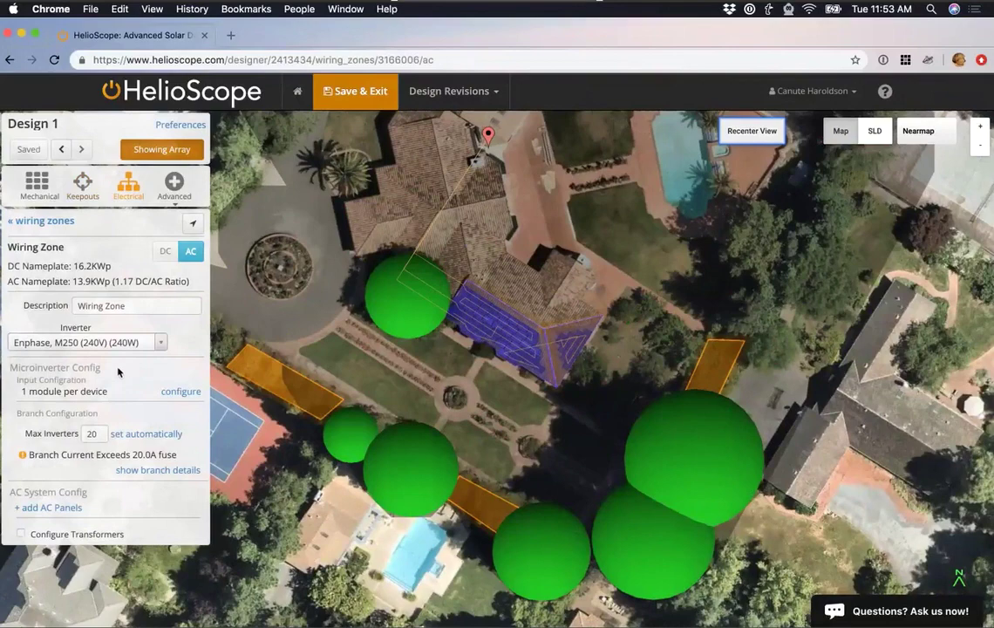
left_click(144, 434)
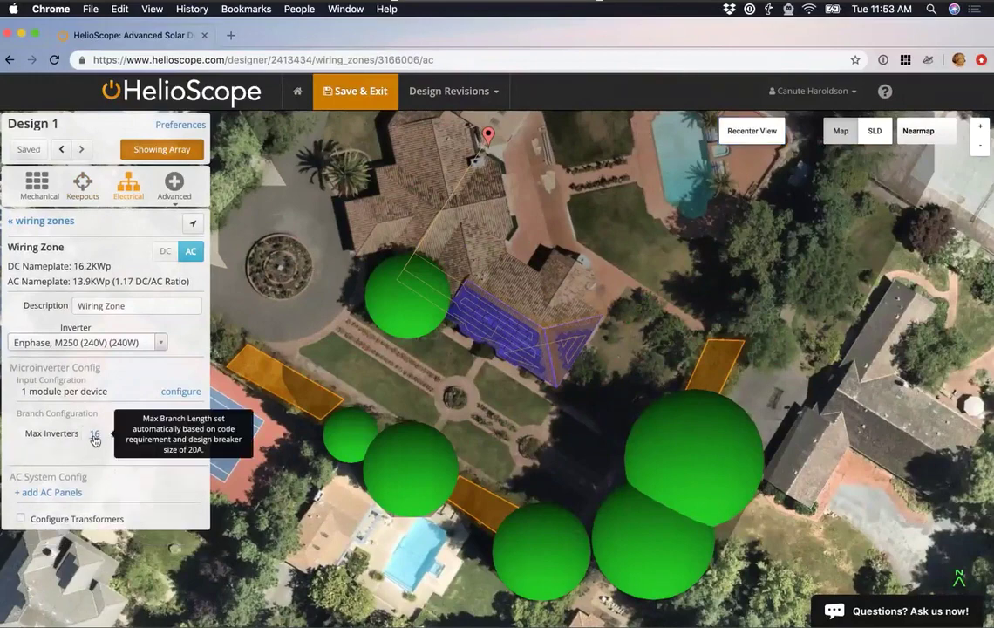
left_click(75, 493)
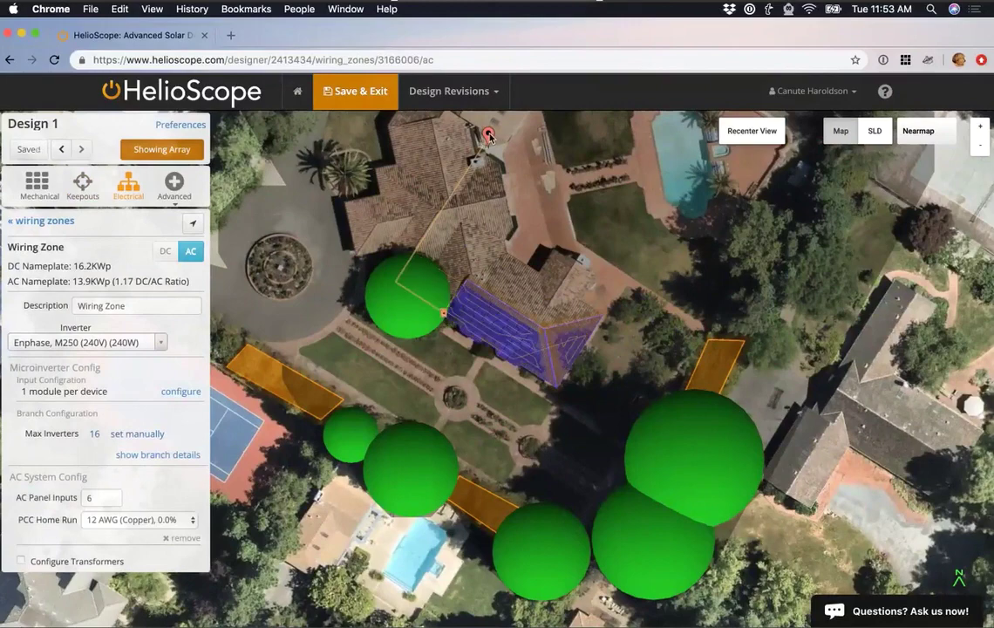
left_click_drag(490, 136, 345, 297)
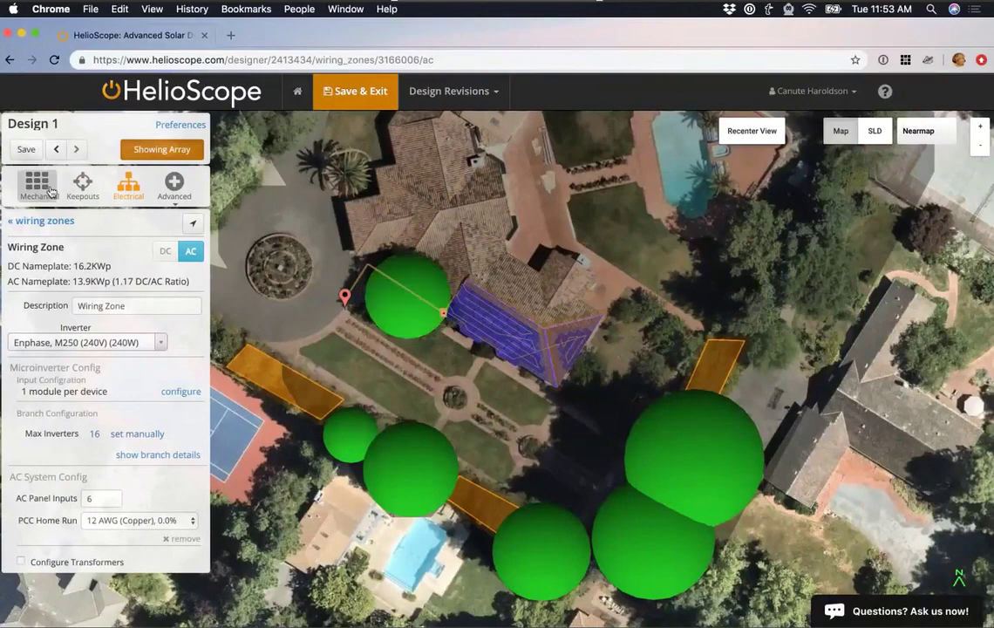
left_click(314, 95)
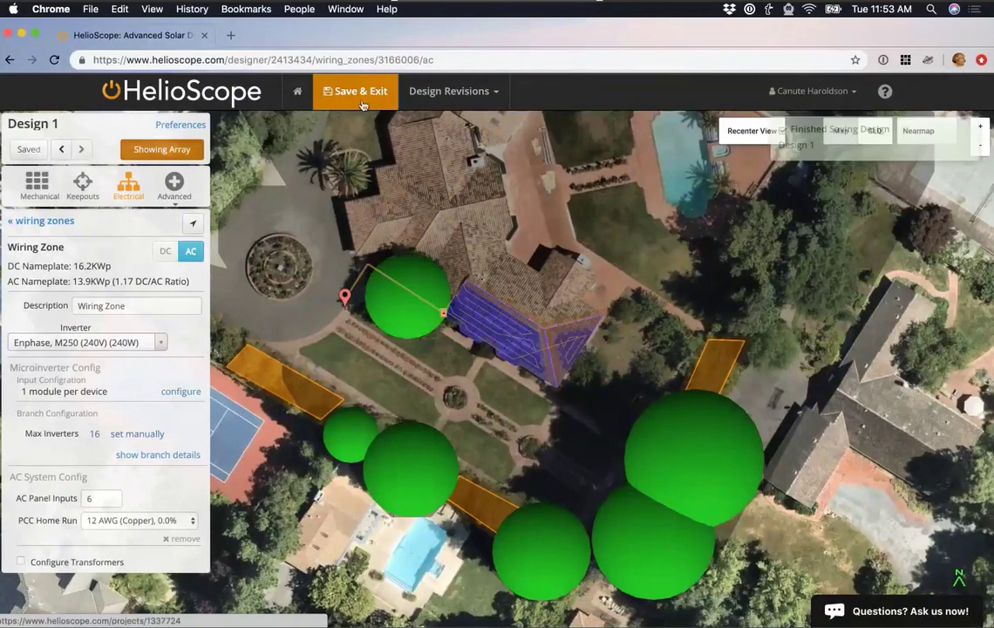
Simulate Design 1 under Condition Set 1 from the Reports tab, yielding 1,342.9 kWh/kWp.
left_click(596, 227)
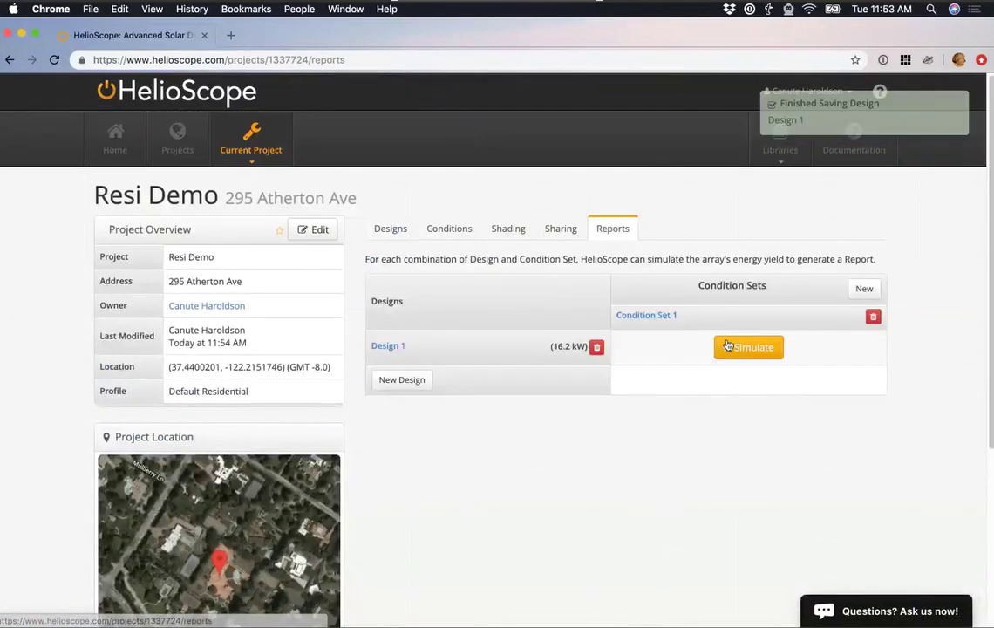
left_click(728, 346)
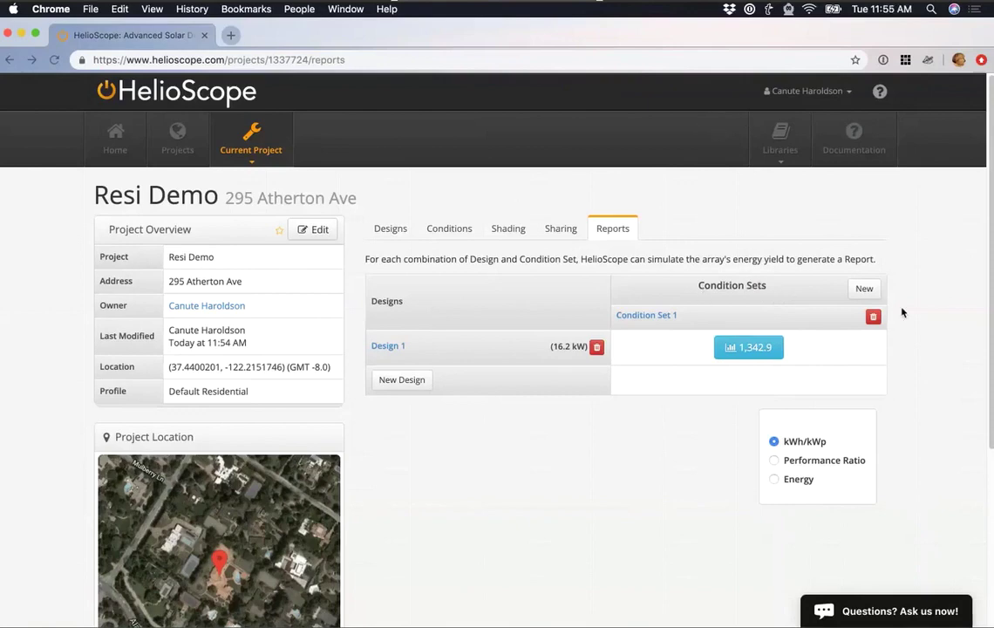
Open Design 1's Shading Report and scroll through its heatmap, 83.0% solar access and 17.0% loss.
left_click(767, 353)
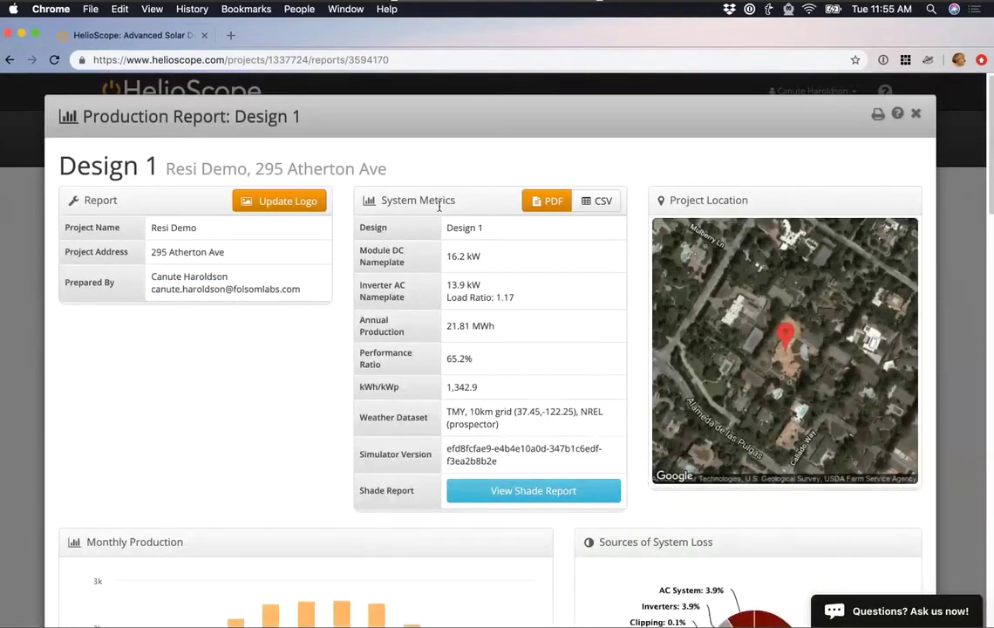
left_click(502, 493)
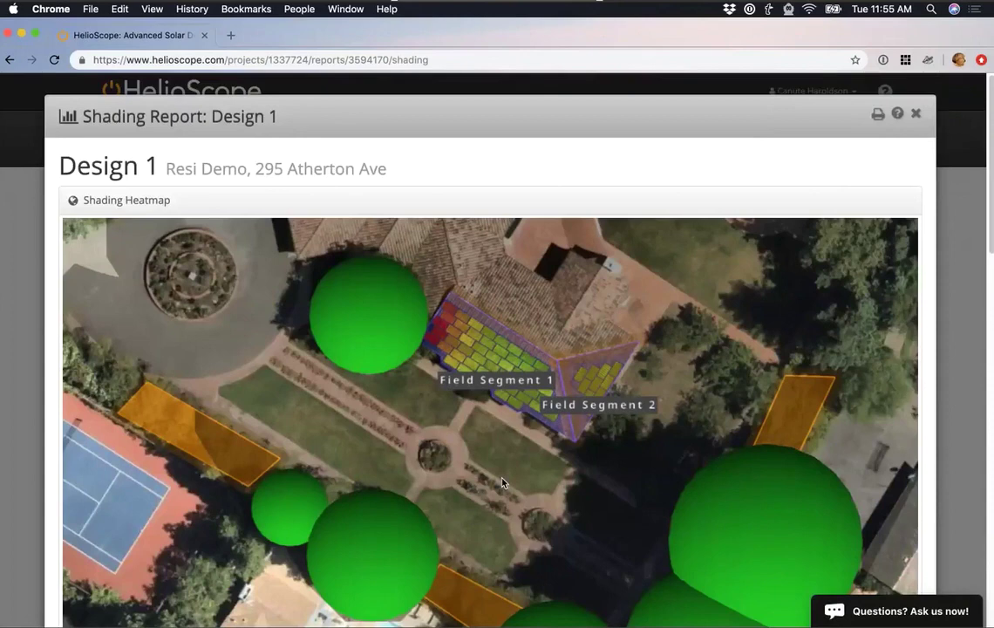
scroll(491, 442, "down", 5)
scroll(491, 442, "up", 5)
scroll(488, 446, "down", 1)
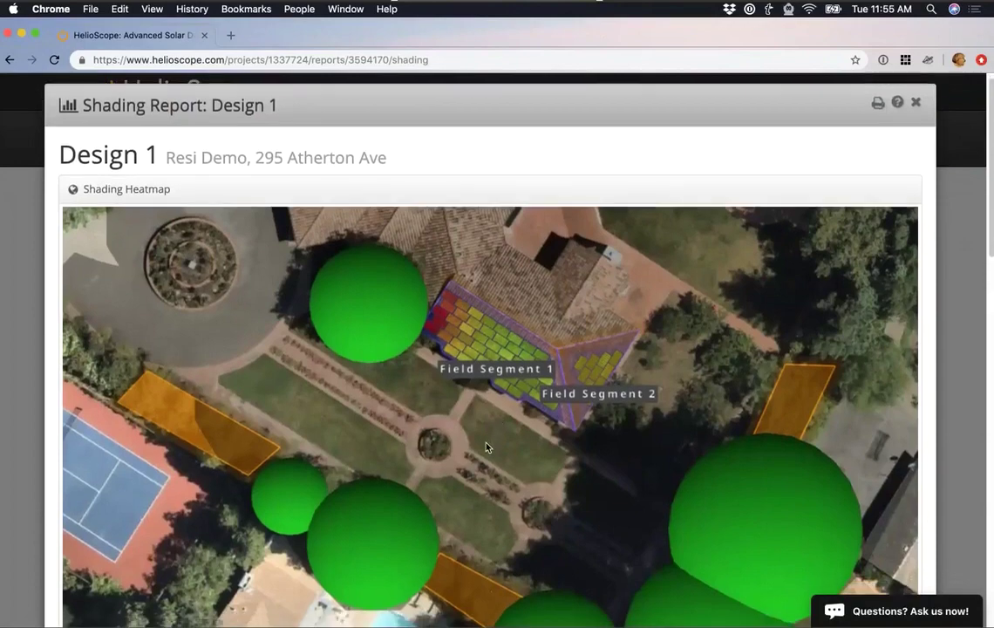
scroll(486, 447, "down", 8)
scroll(486, 444, "down", 4)
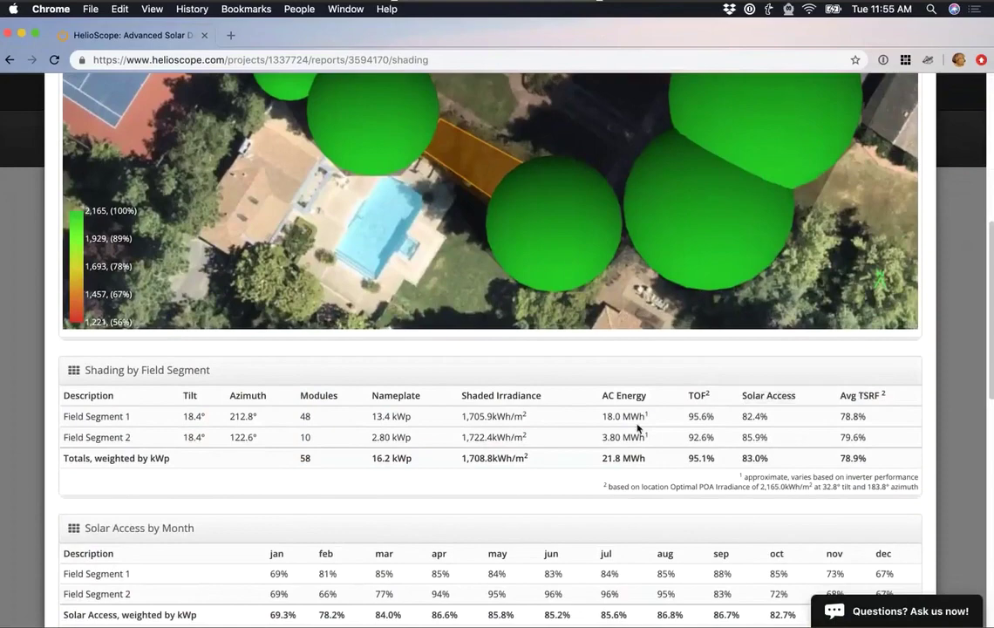
scroll(637, 427, "down", 5)
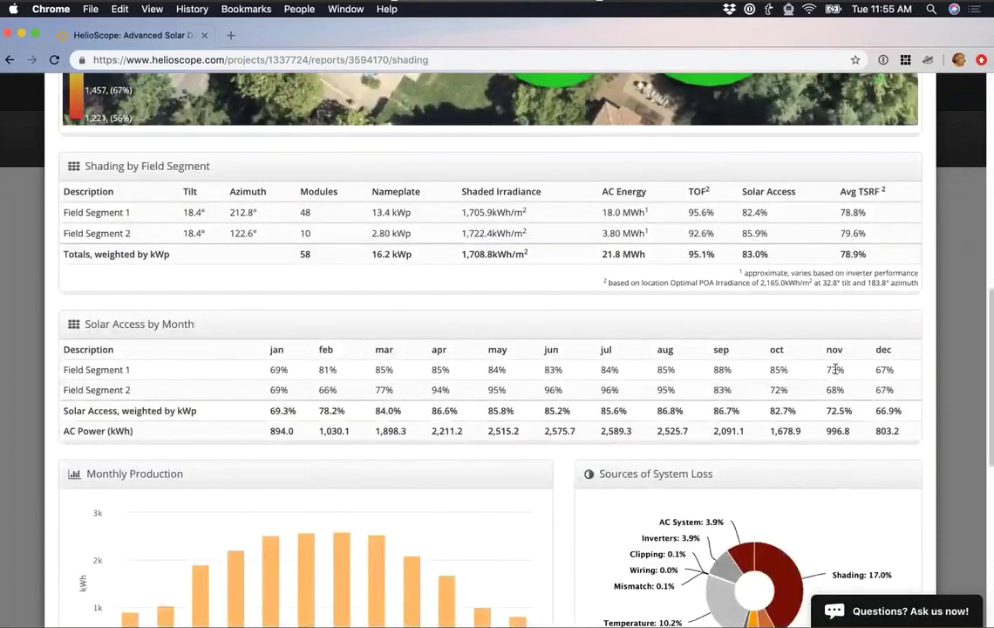
scroll(691, 392, "down", 2)
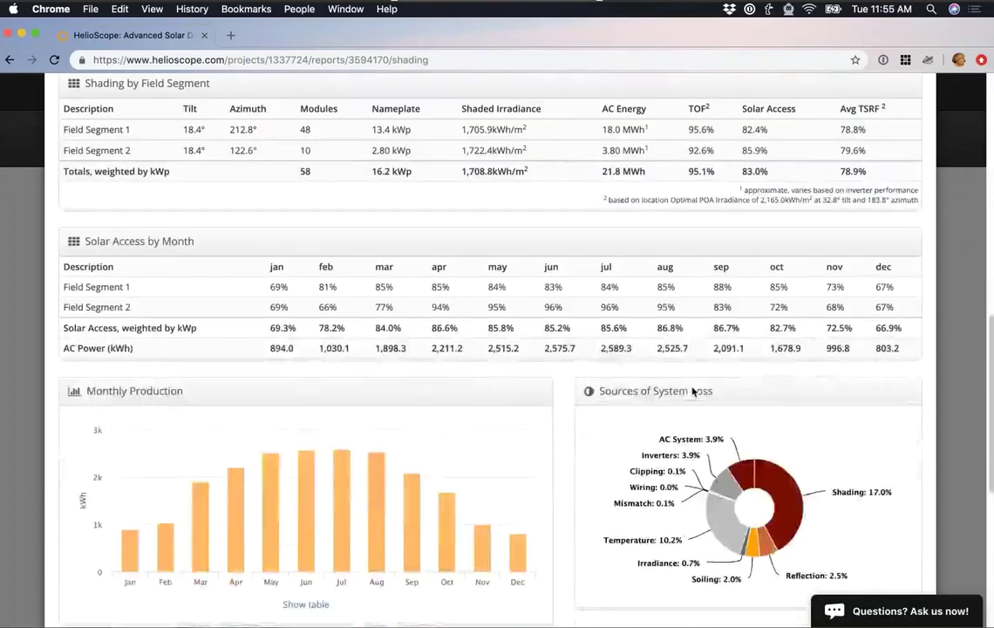
scroll(593, 451, "down", 8)
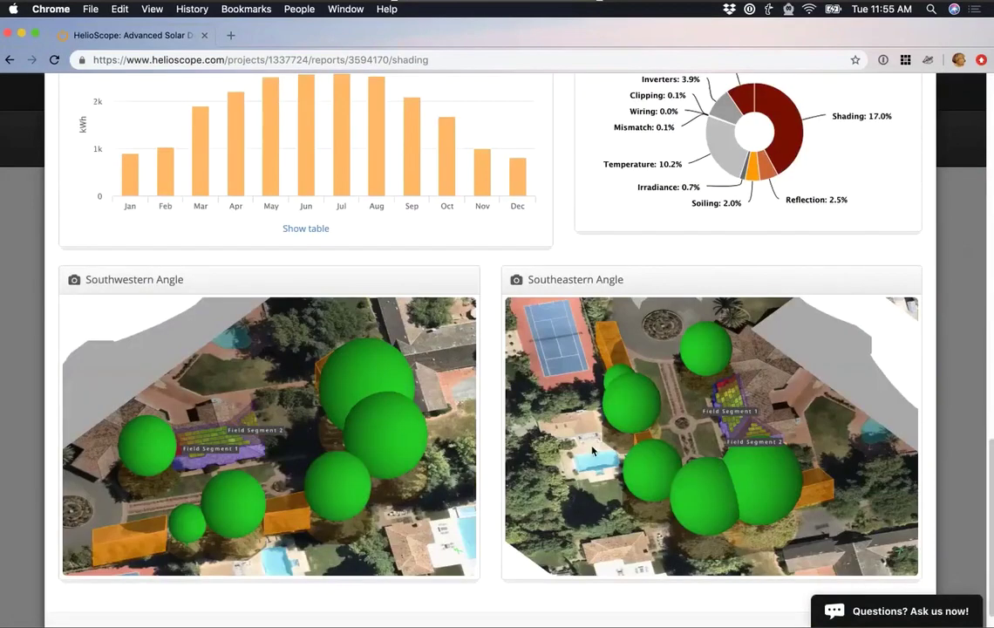
scroll(342, 476, "up", 20)
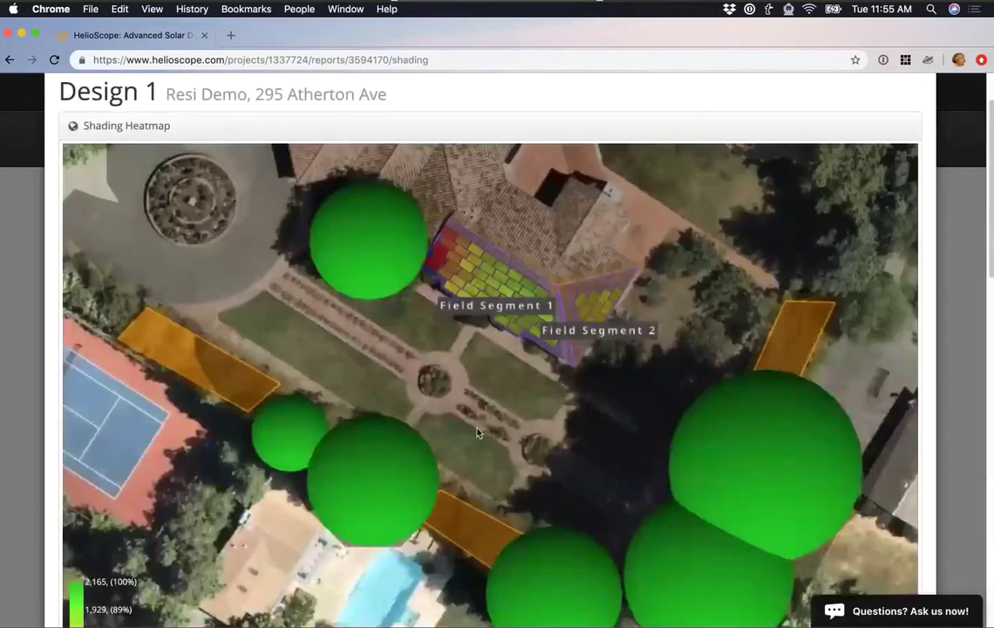
scroll(477, 432, "up", 2)
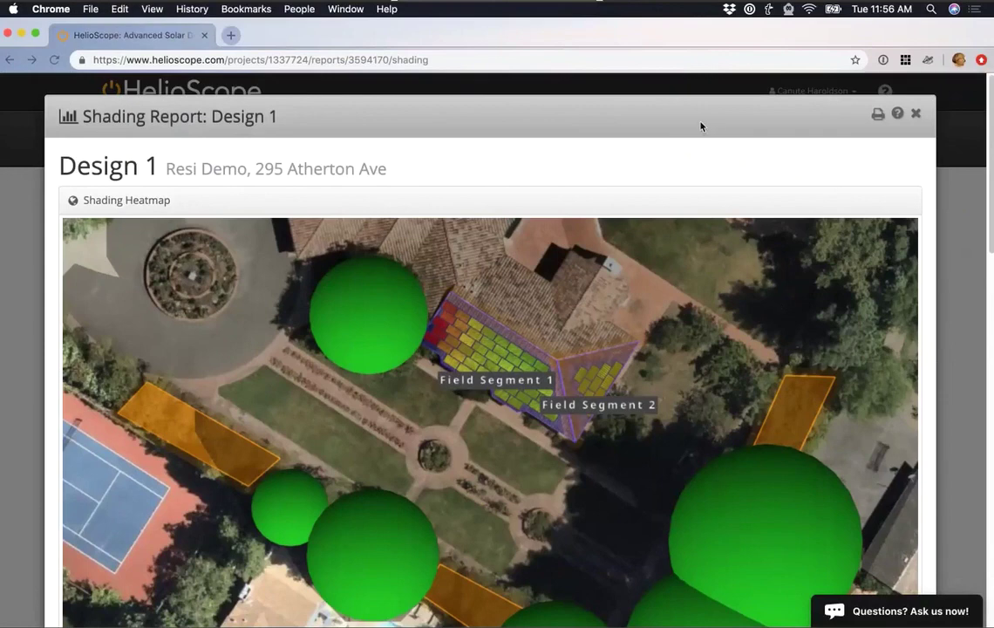
Start a new project named 'Ground Mount Demo' with the address Kansas City.
left_click(954, 300)
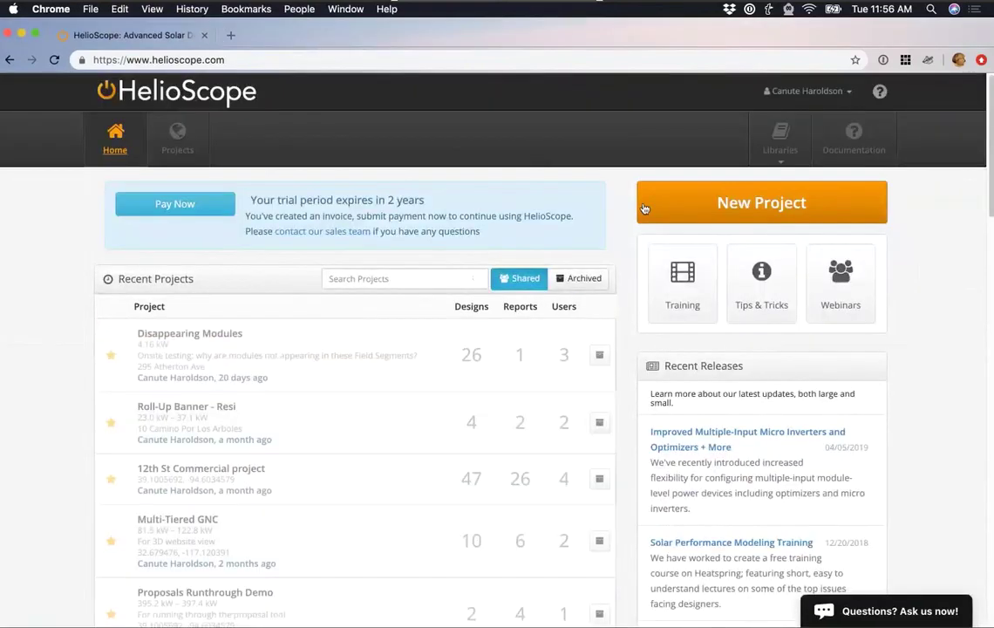
left_click(643, 208)
type("Ground Mount Demop")
key("Tab")
left_click(374, 184)
key("BackSpace")
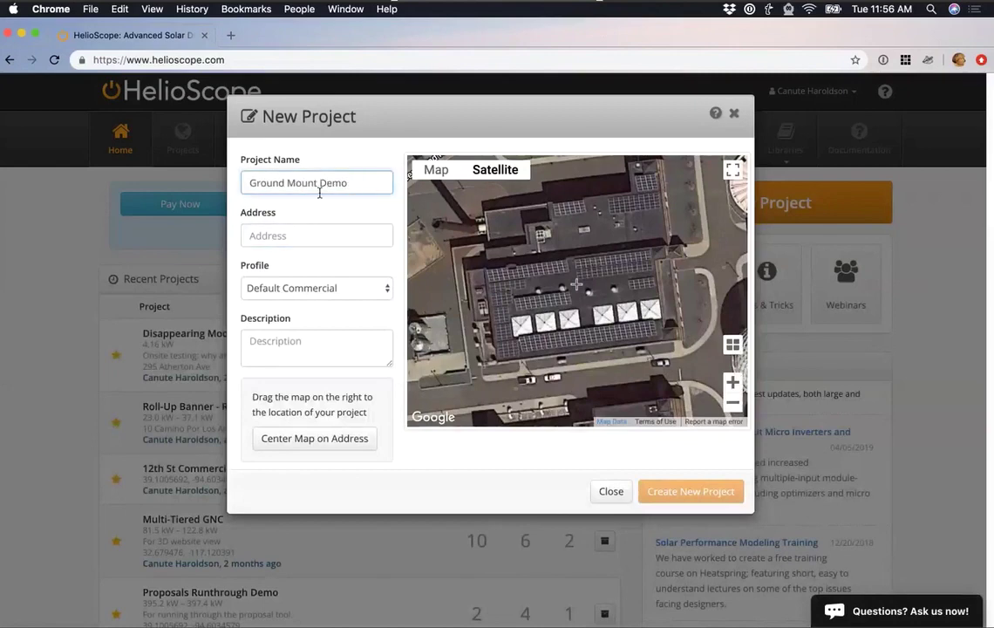
left_click(314, 232)
type("Kasas")
key("BackSpace")
key("BackSpace")
key("BackSpace")
type("nsas City")
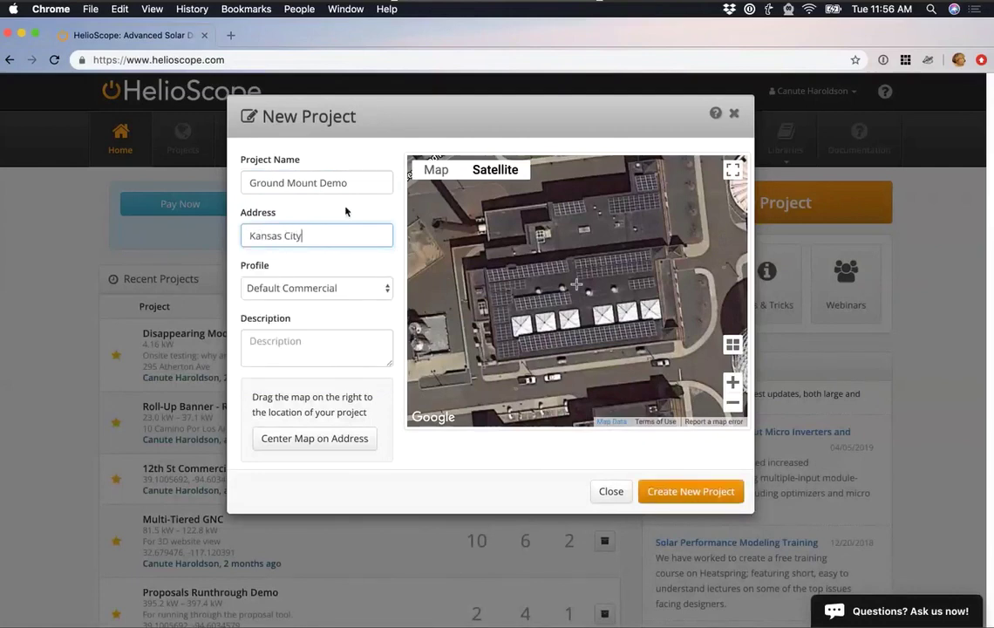
Choose the Default Ground-mount profile, centre the map on the riverside field, and create the project.
left_click(348, 288)
left_click(348, 298)
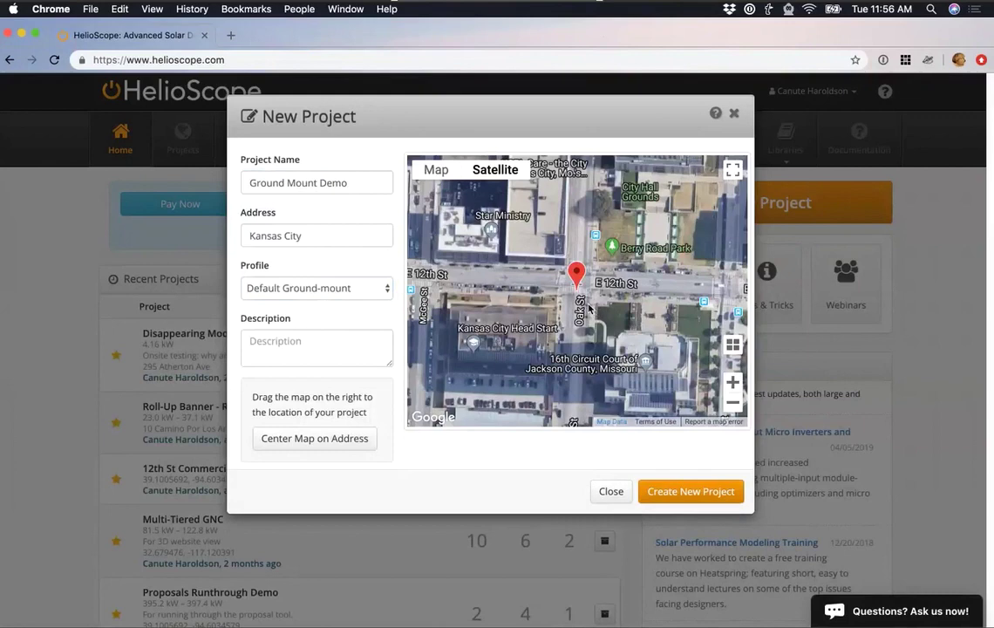
scroll(588, 307, "down", 5)
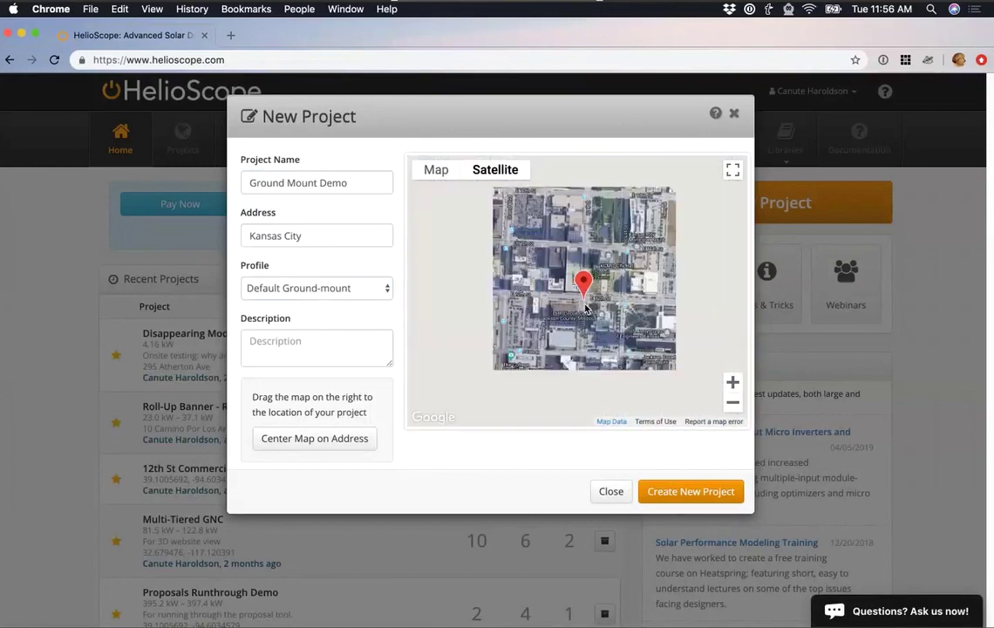
left_click_drag(547, 327, 661, 297)
mouse_move(533, 301)
left_mouse_down()
mouse_move(654, 296)
mouse_move(534, 289)
mouse_move(658, 315)
left_mouse_up()
left_click_drag(536, 322, 584, 327)
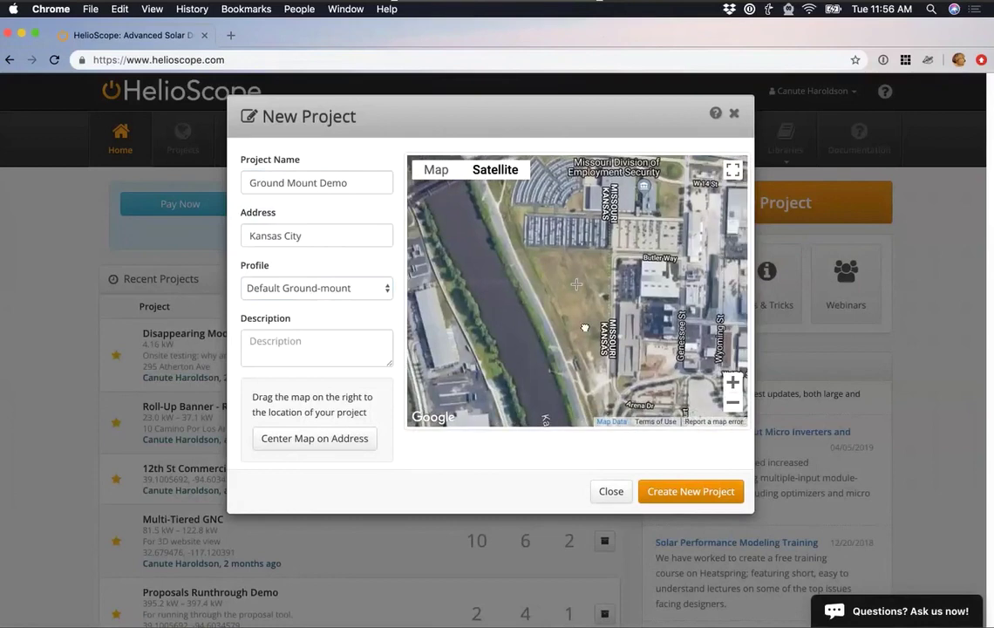
scroll(586, 294, "up", 1)
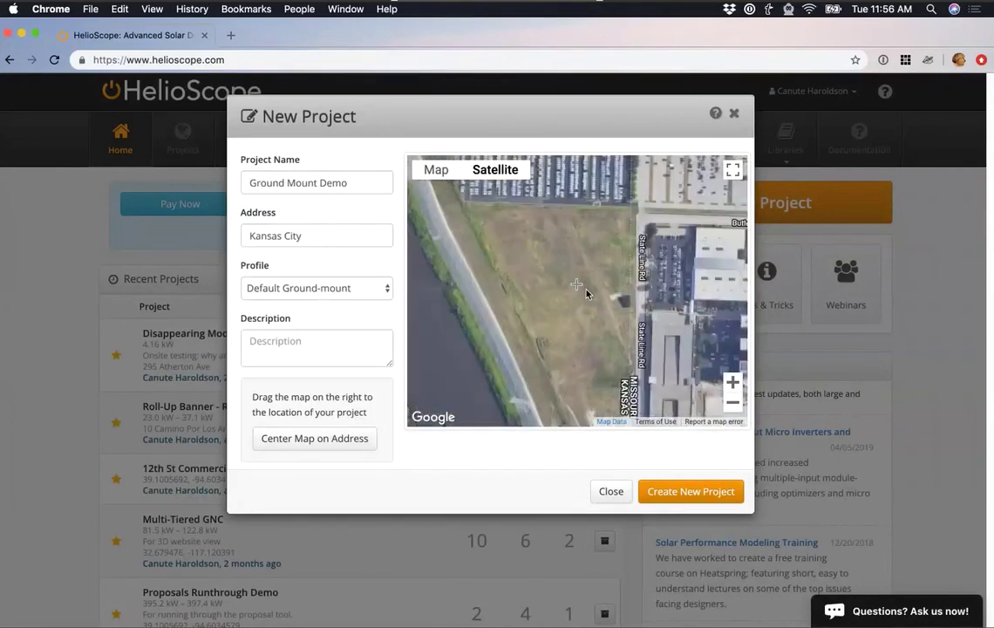
scroll(585, 293, "up", 1)
left_click_drag(588, 304, 606, 313)
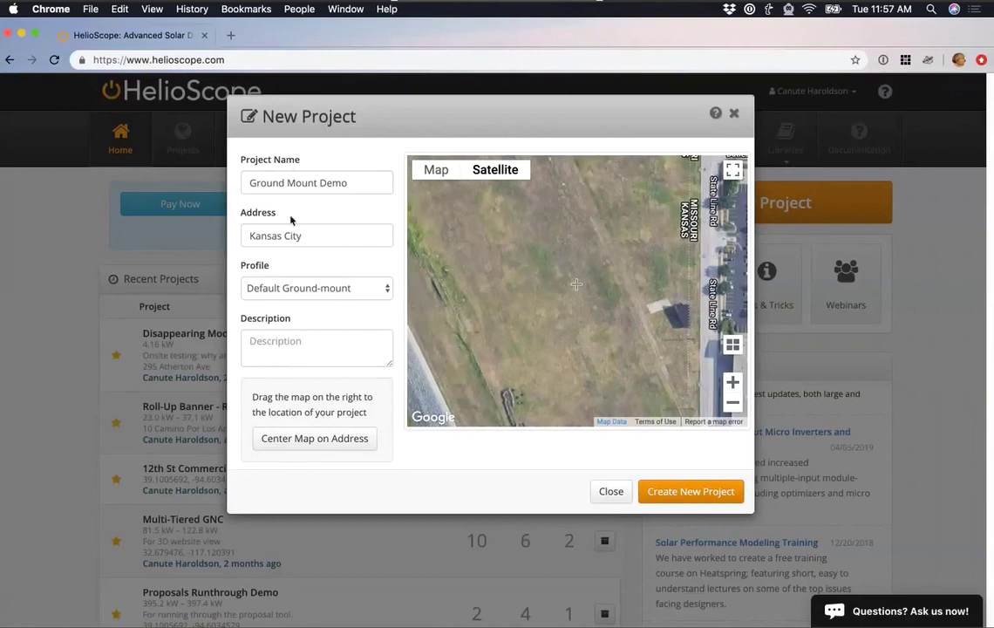
left_click(693, 491)
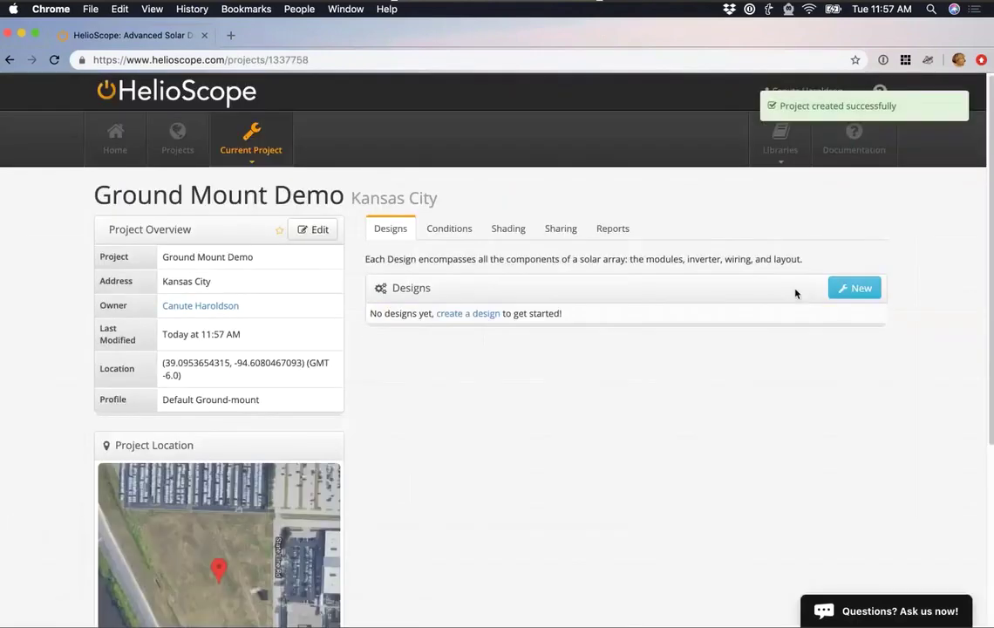
Create Design 1 and outline Field Segment 1 at the field's four corners, filling it with 12,476 modules.
left_click(854, 289)
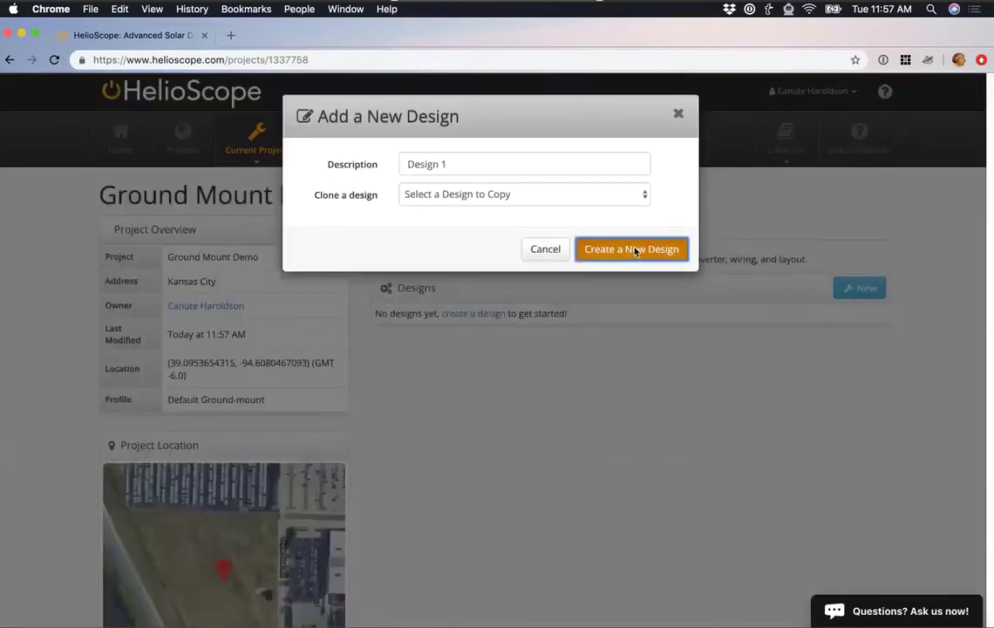
left_click(633, 251)
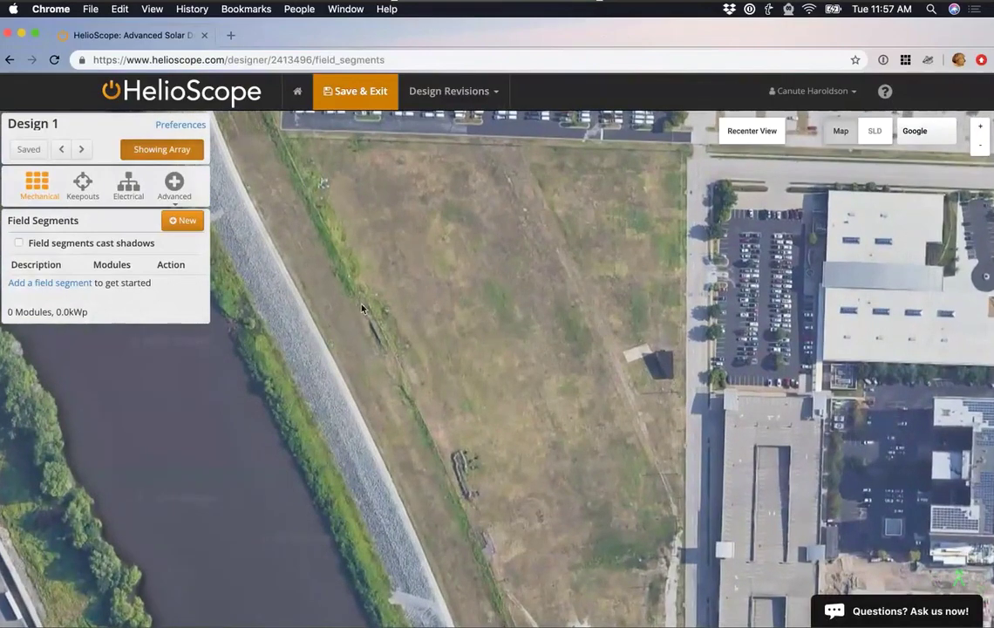
left_click(174, 223)
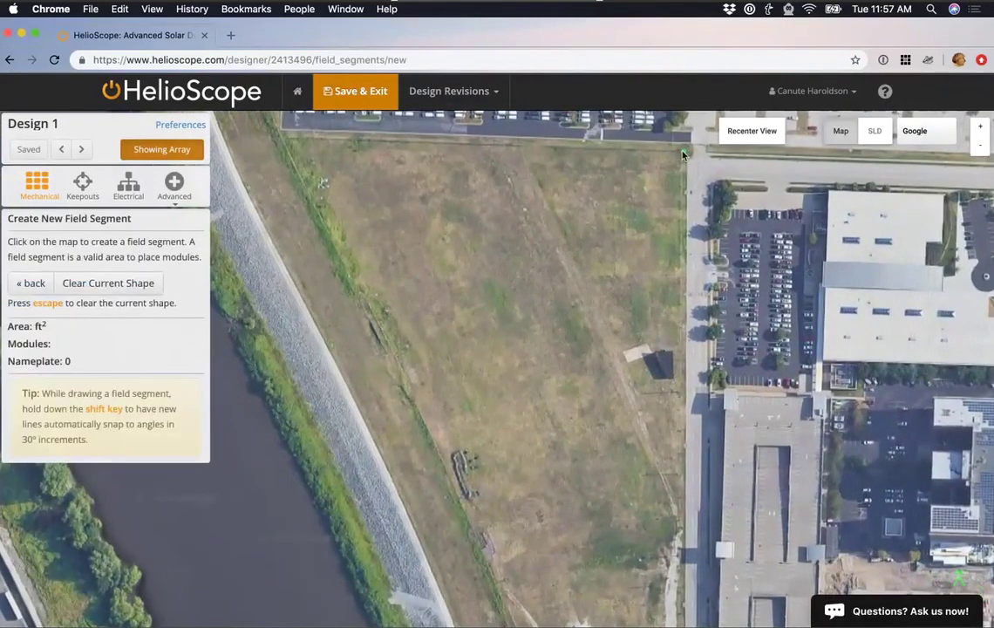
left_click(683, 154)
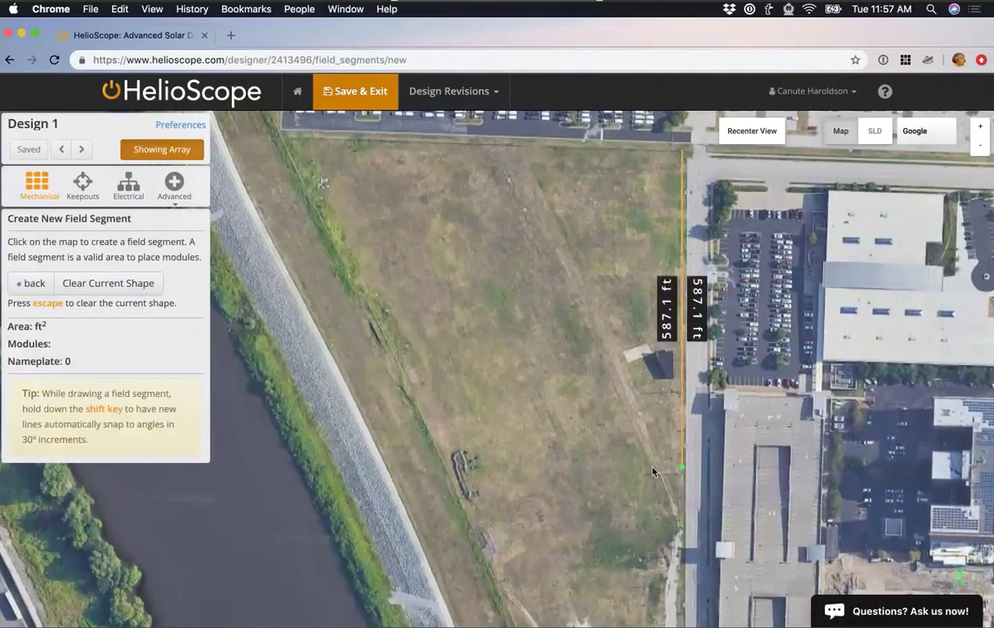
left_click(680, 529)
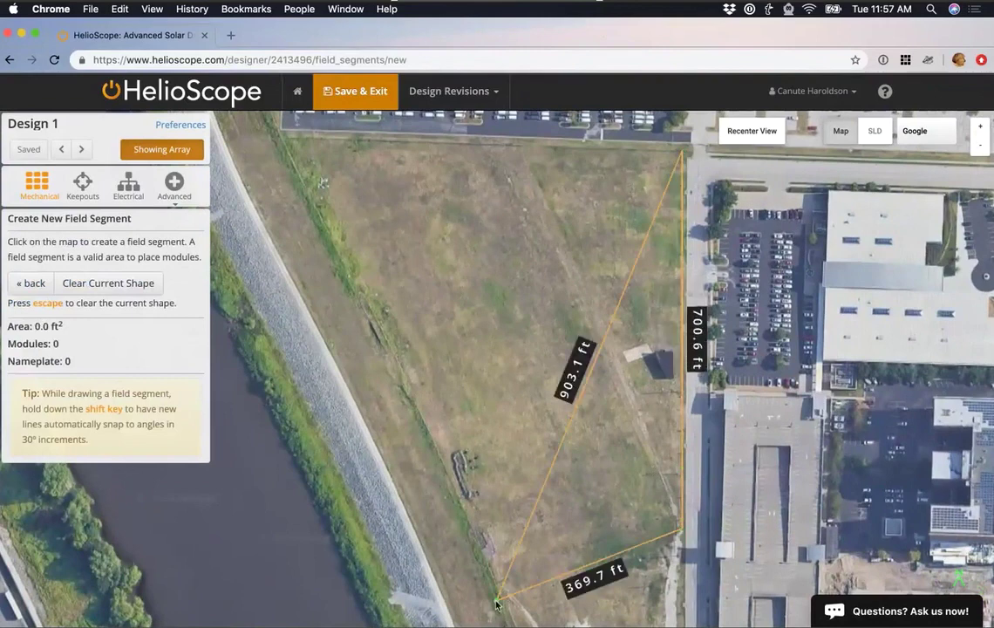
left_click(501, 601)
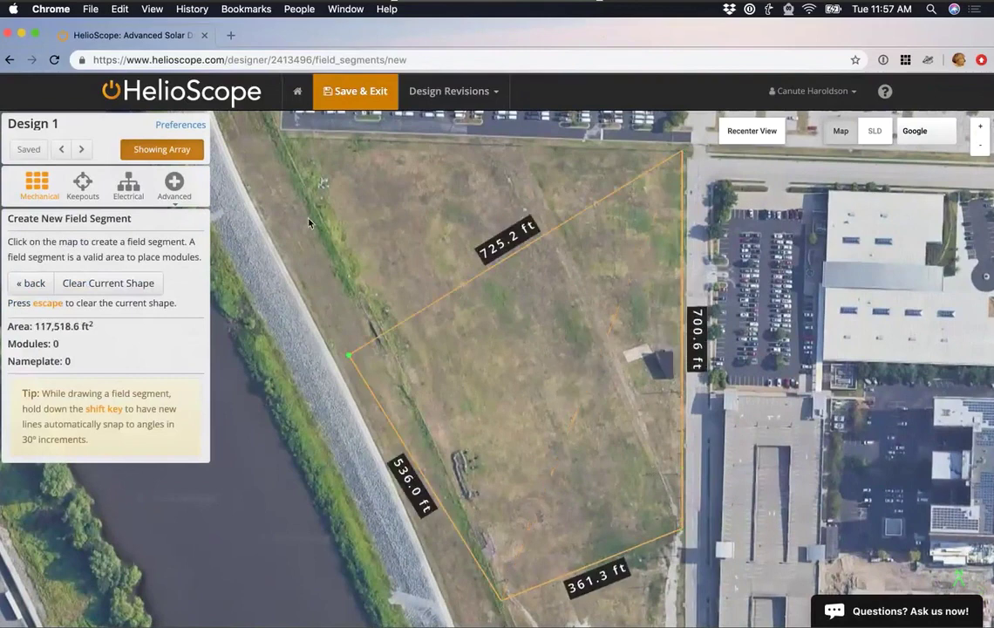
left_click(288, 147)
left_click(288, 147)
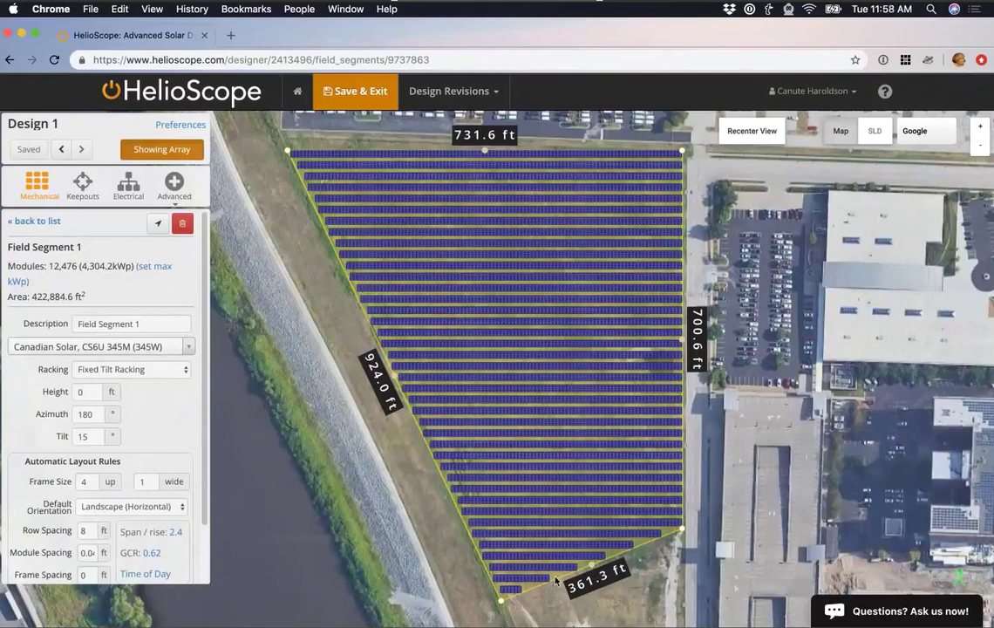
left_click_drag(554, 579, 449, 527)
scroll(117, 440, "down", 2)
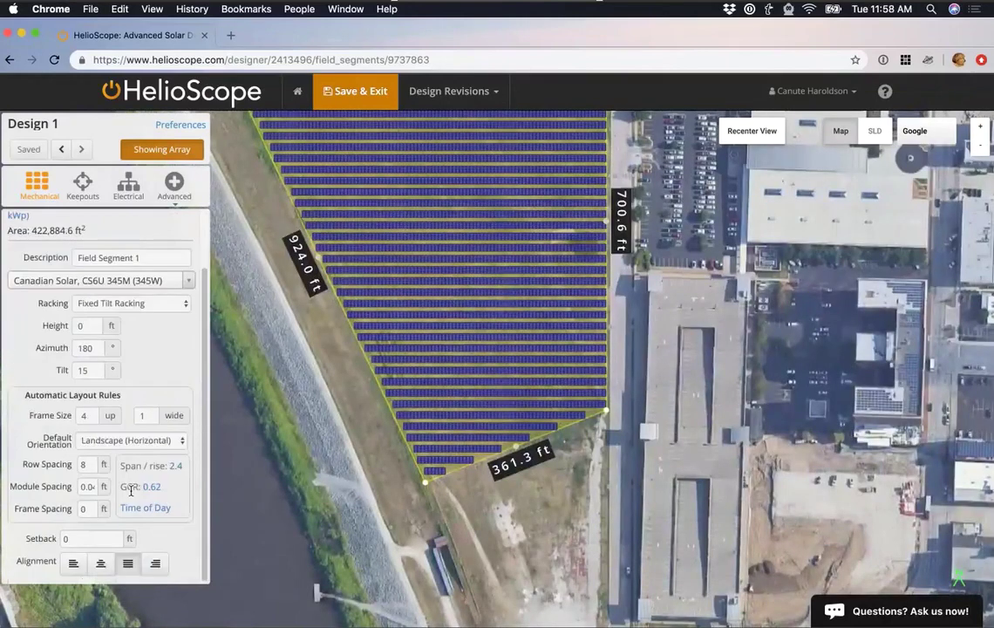
scroll(425, 490, "up", 4)
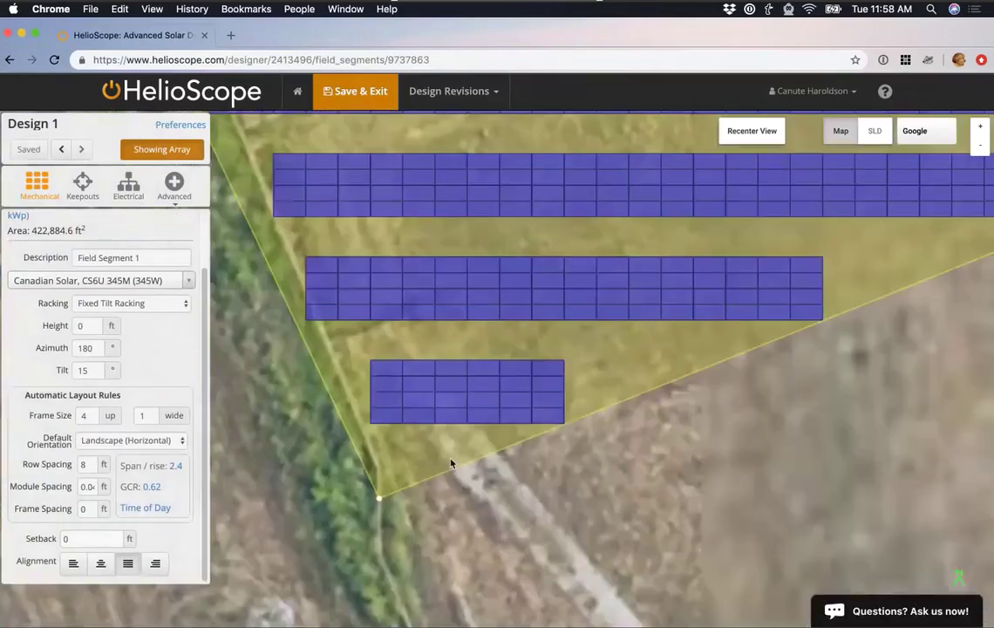
scroll(595, 460, "down", 2)
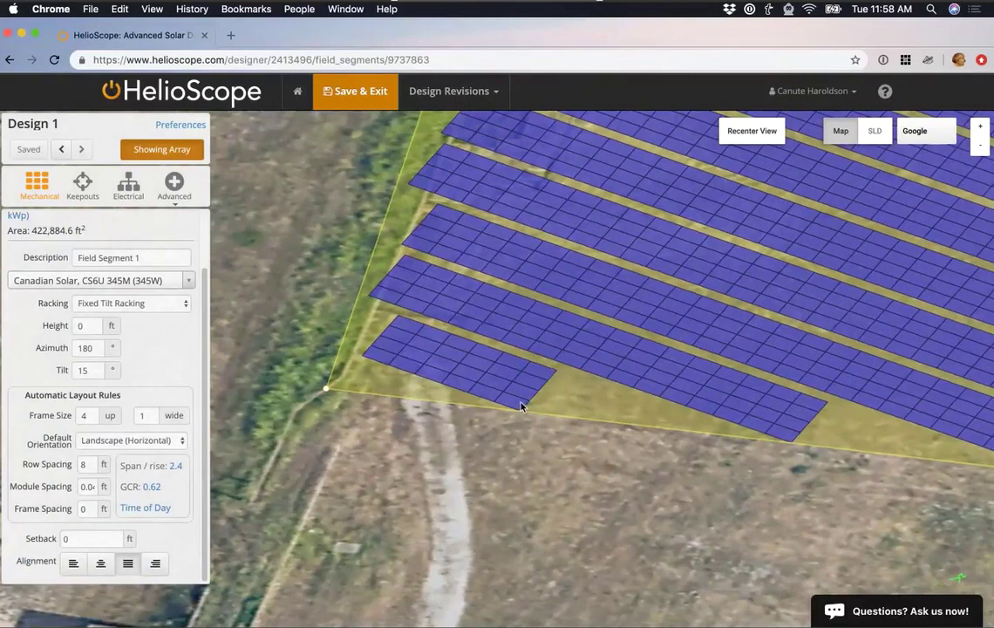
left_click(744, 131)
Set frames to 3 up by 10 wide with 4 ft spacing, then open the Time of Day analysis.
double_click(87, 415)
key("BackSpace")
type("3")
left_click(149, 417)
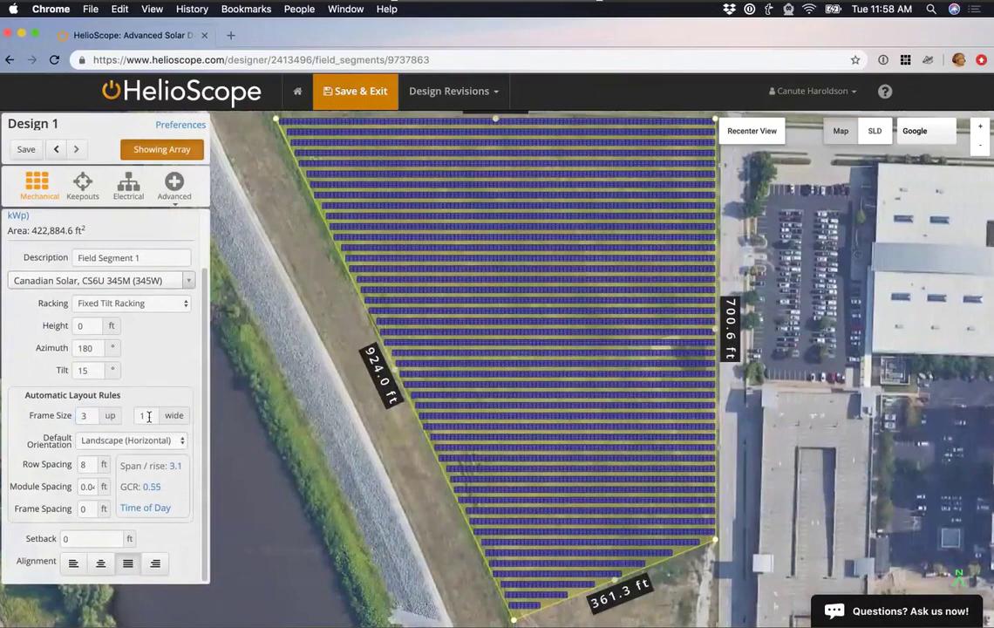
type("0")
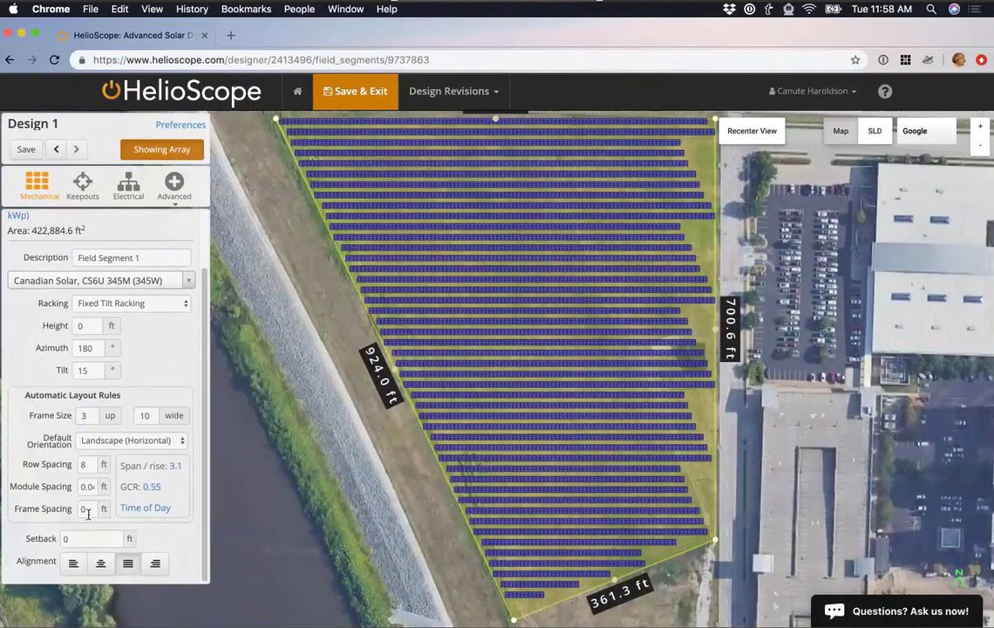
left_click(83, 508)
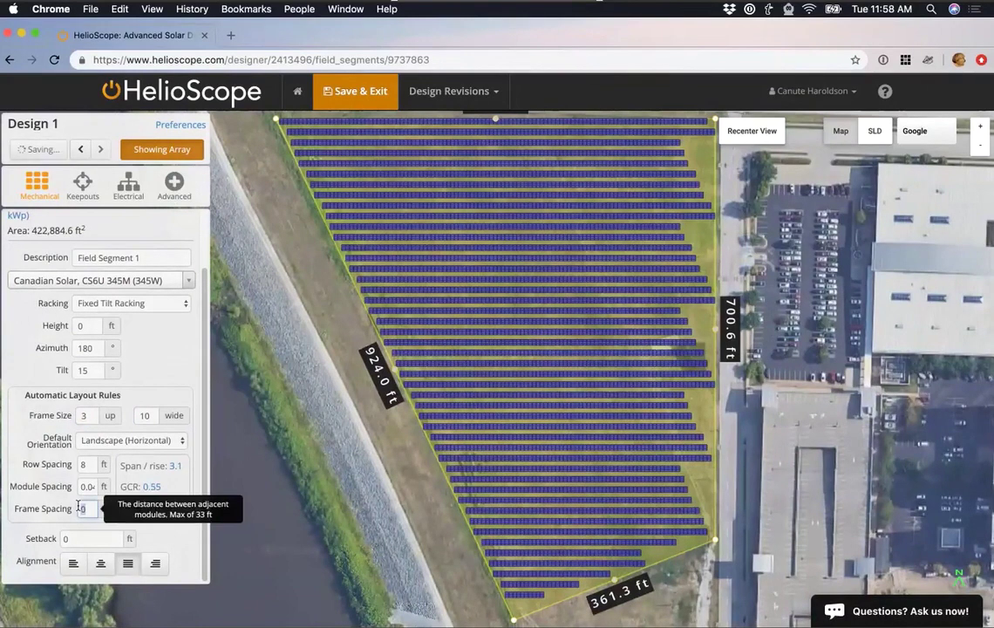
type("4")
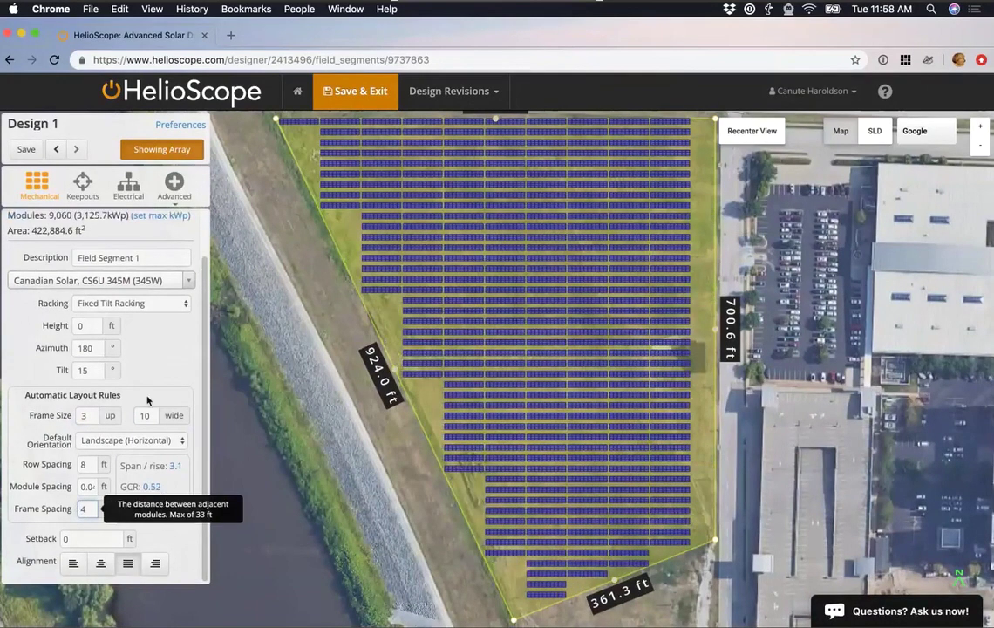
left_click(169, 375)
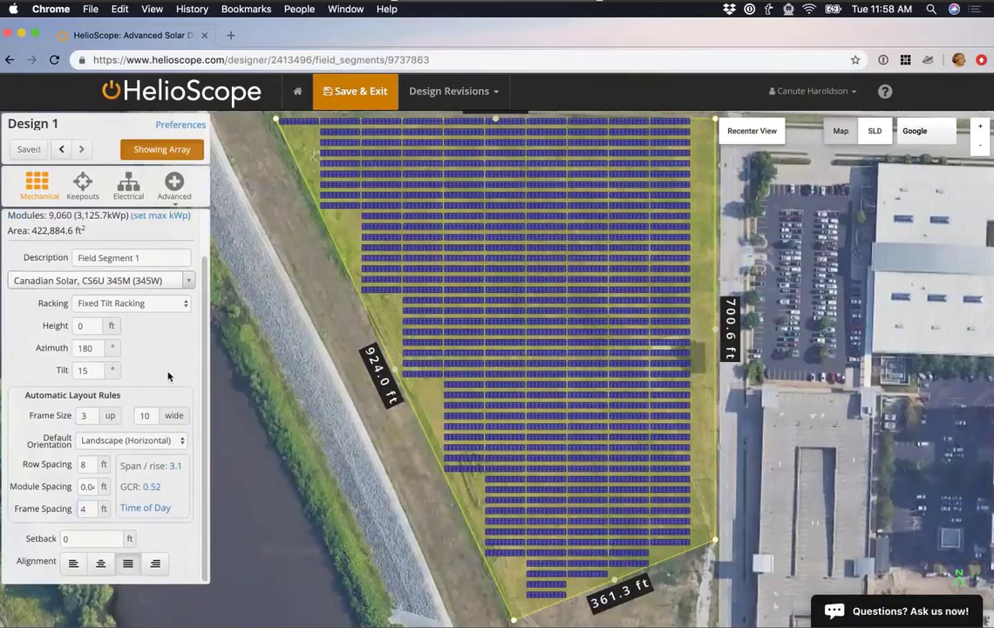
left_click(157, 513)
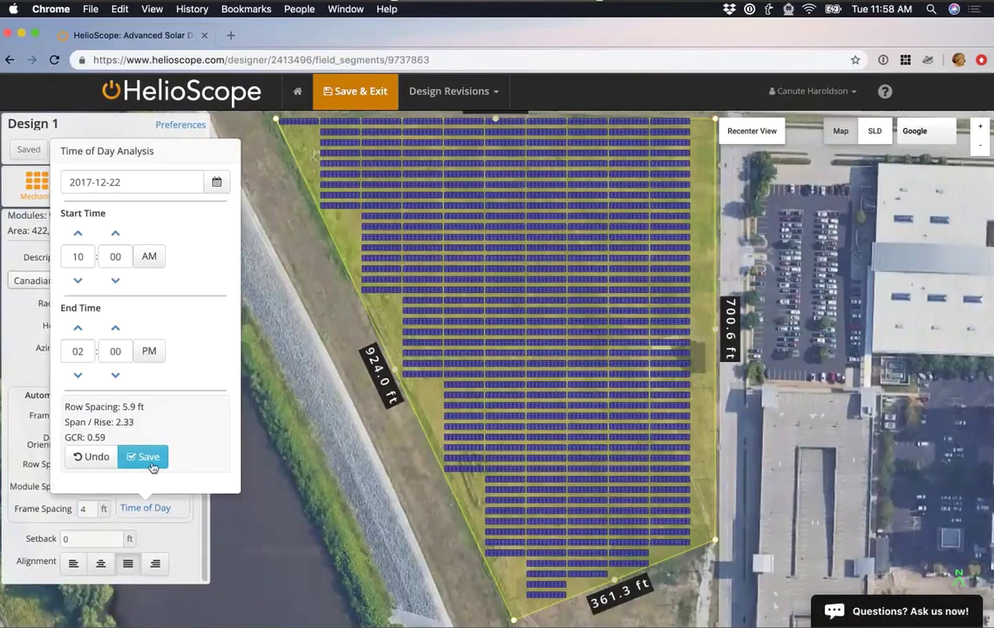
Apply the suggested 5.9 ft row spacing, raising the segment to 10,230 modules at 0.59 GCR.
left_click(151, 458)
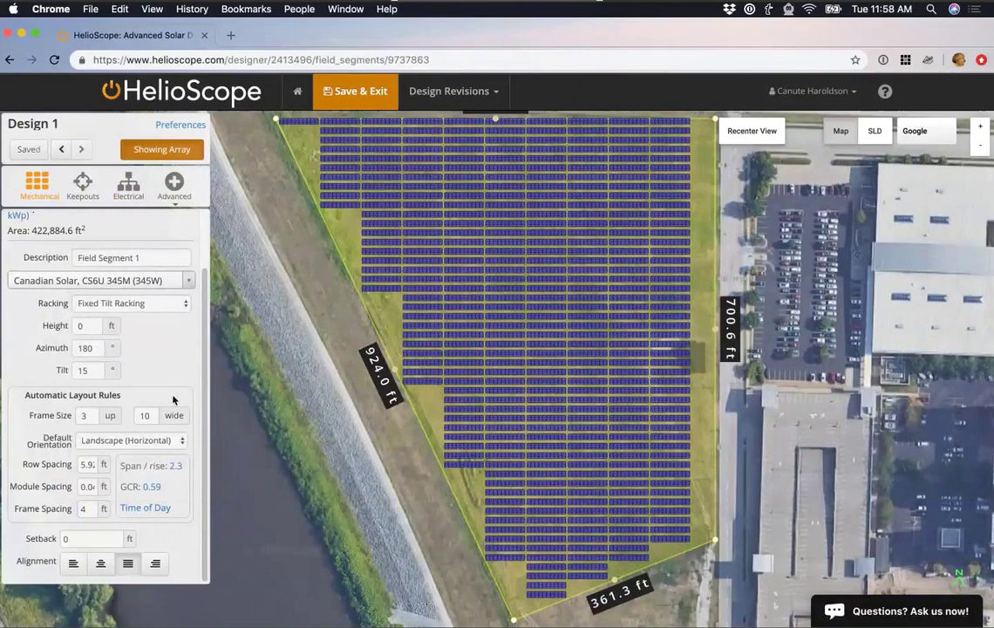
scroll(172, 406, "up", 2)
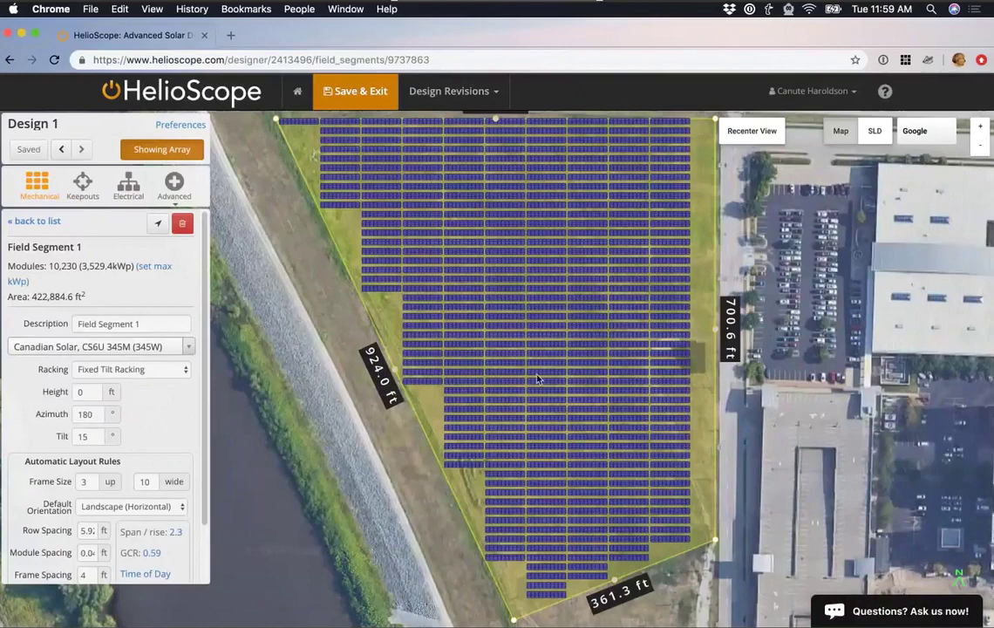
left_click(121, 201)
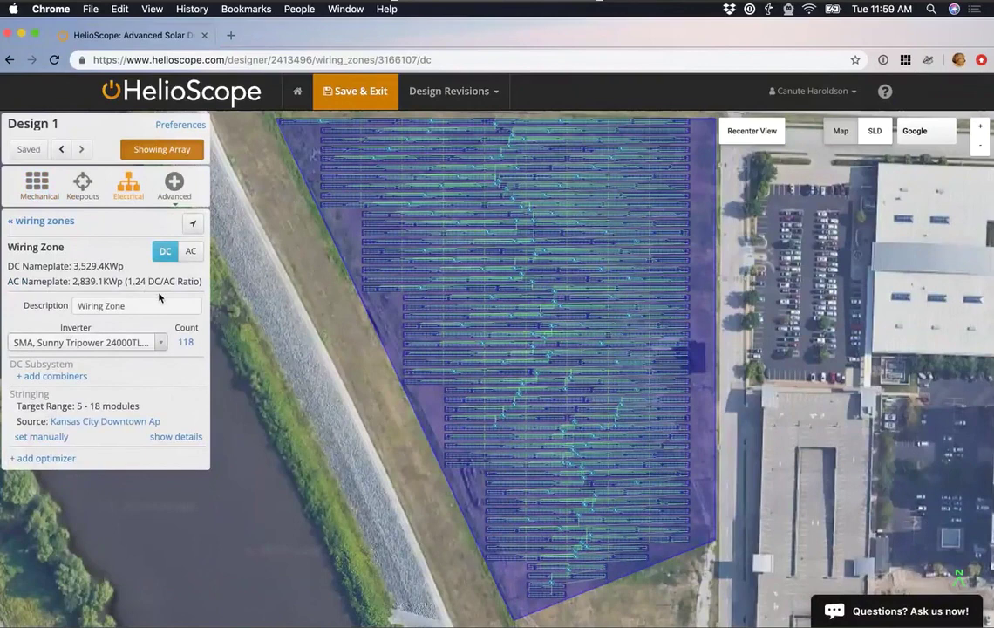
Set string sizing manually to 15 minimum and 15 maximum modules, then save Design 1.
left_click(41, 437)
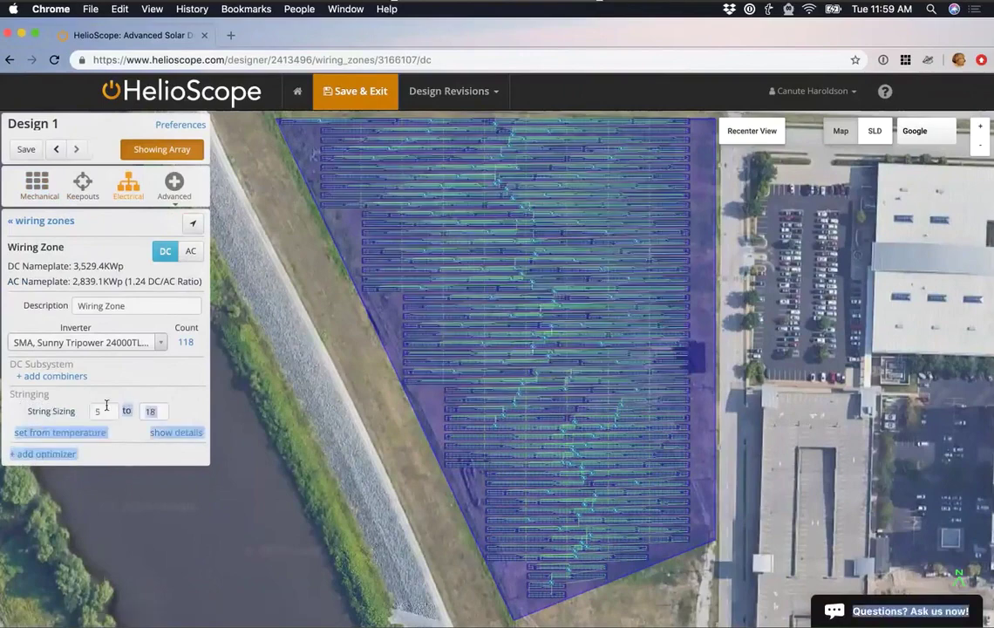
double_click(153, 410)
type("15")
left_click(101, 412)
double_click(101, 413)
type("15")
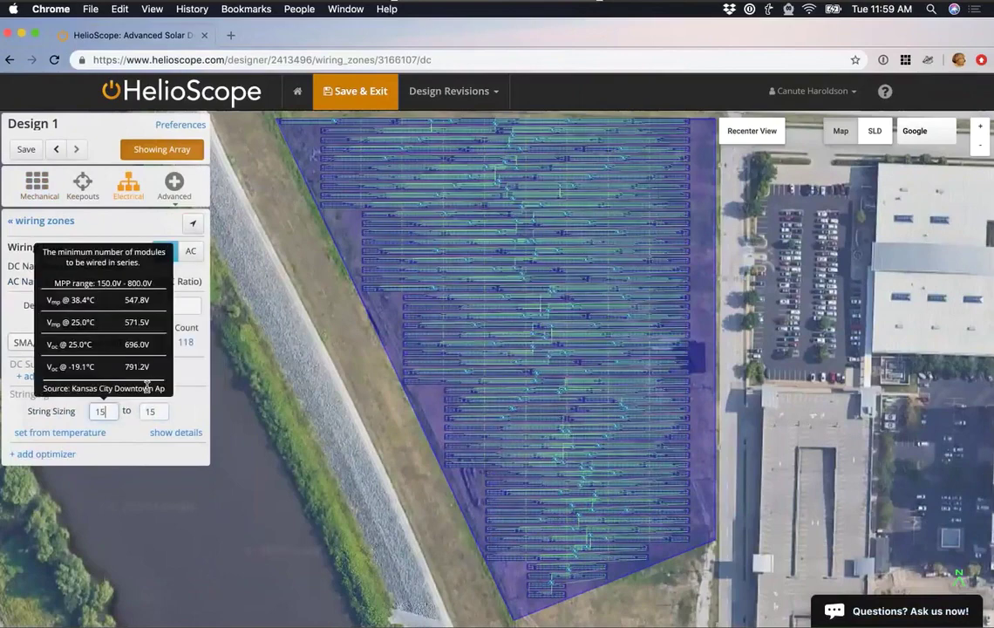
left_click(191, 401)
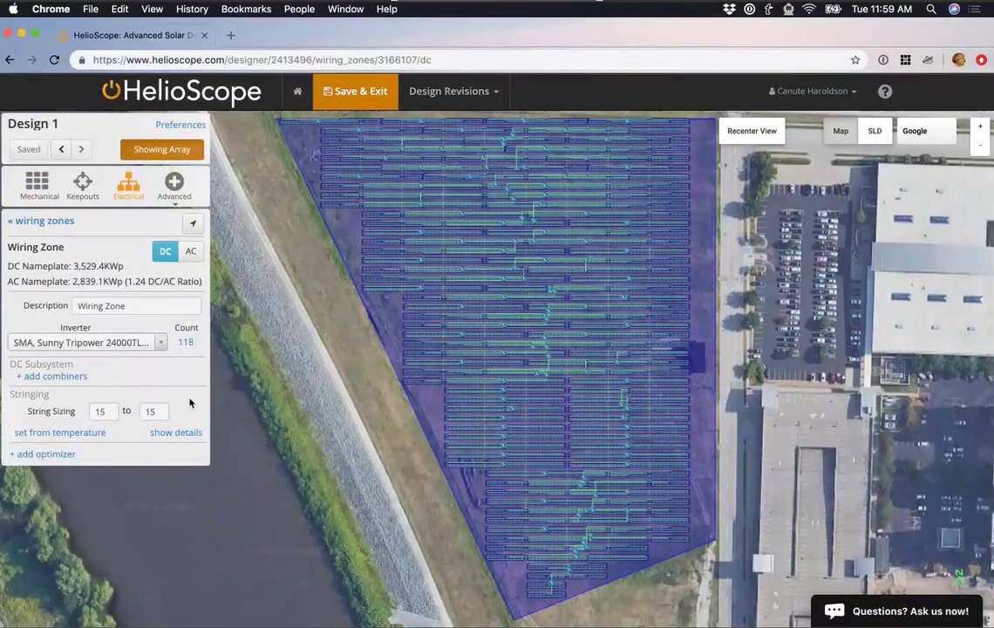
left_click(381, 108)
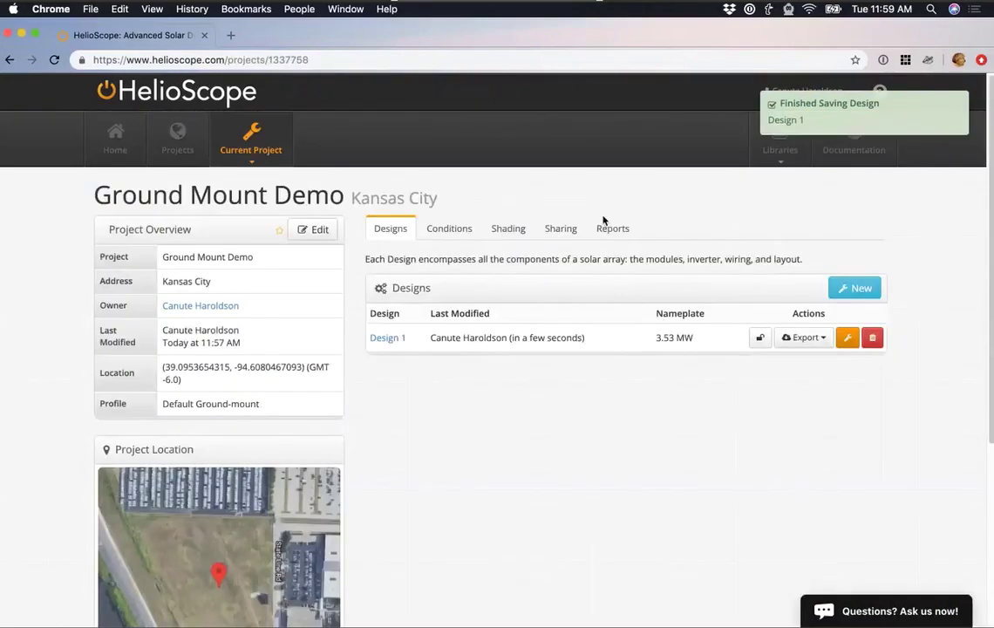
left_click(610, 227)
Start the Design 1 simulation under Condition Set 1 on the Ground Mount Demo reports grid.
left_click(759, 347)
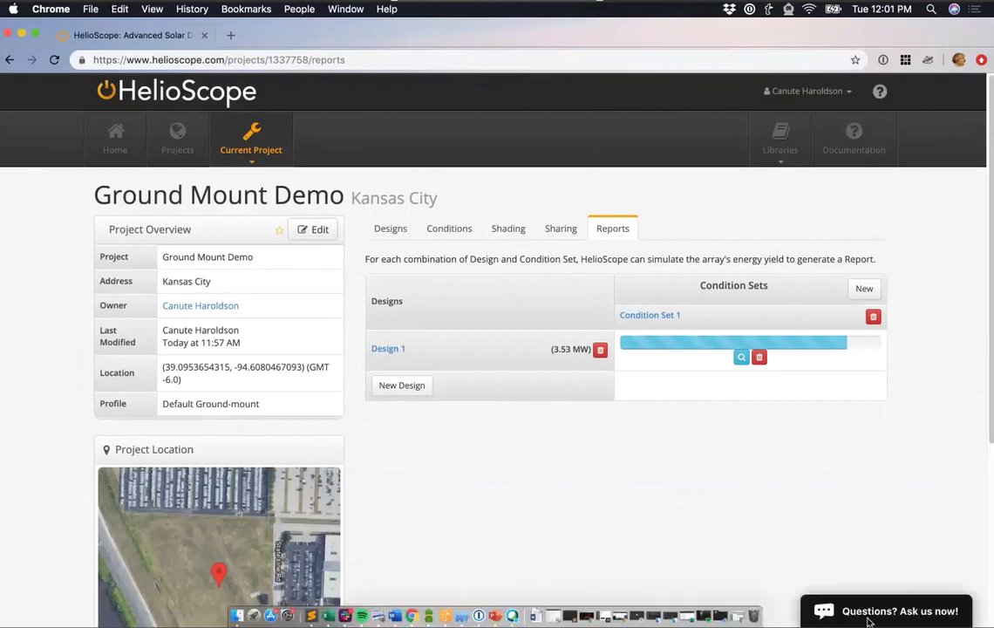
Send 'hey i need help' in the support chat, then end the chat and collapse its panel.
left_click(884, 608)
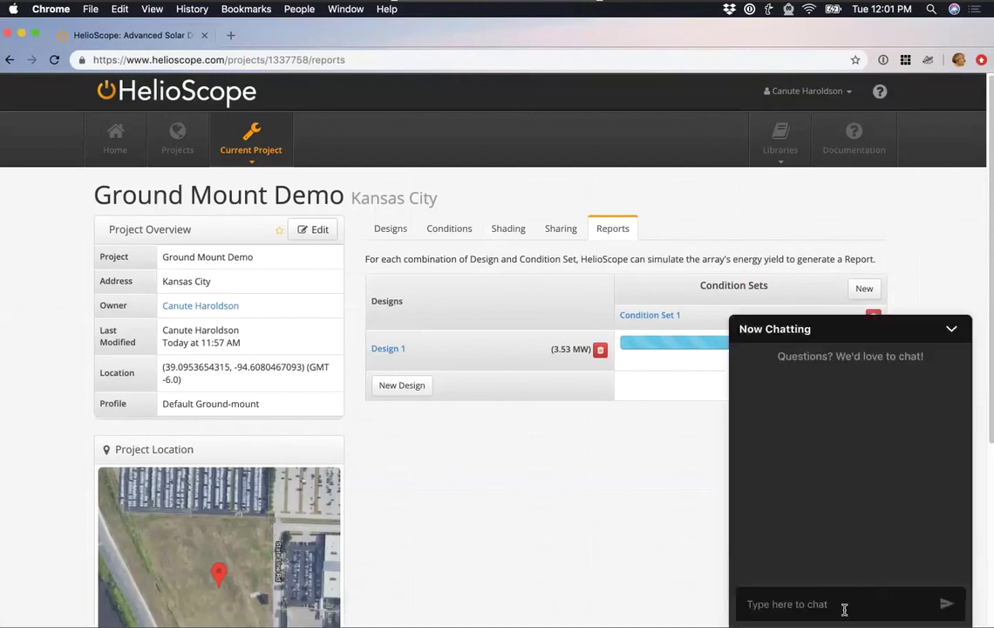
type("hey i need help")
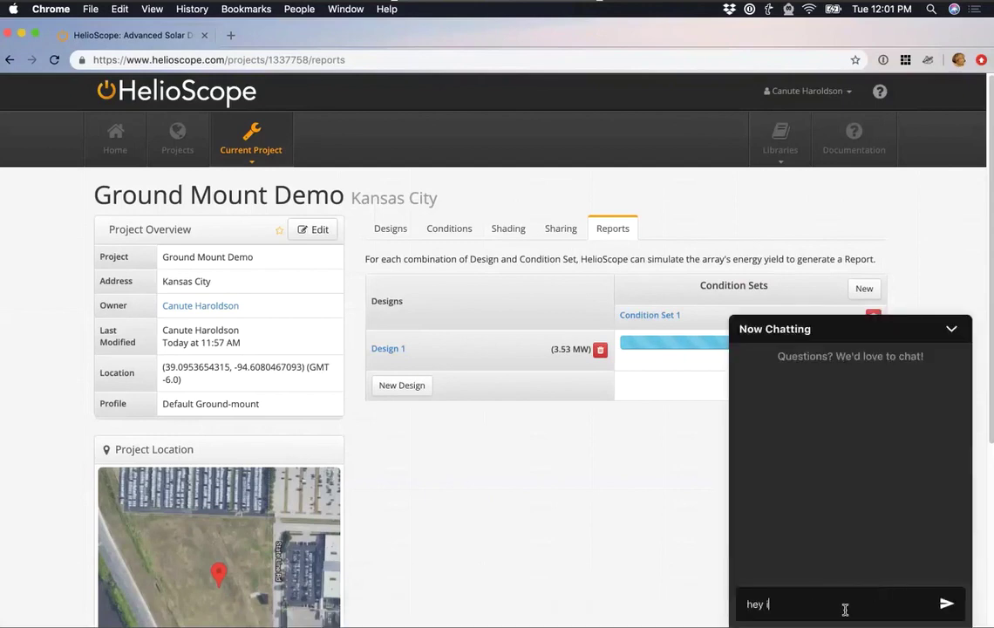
key("Return")
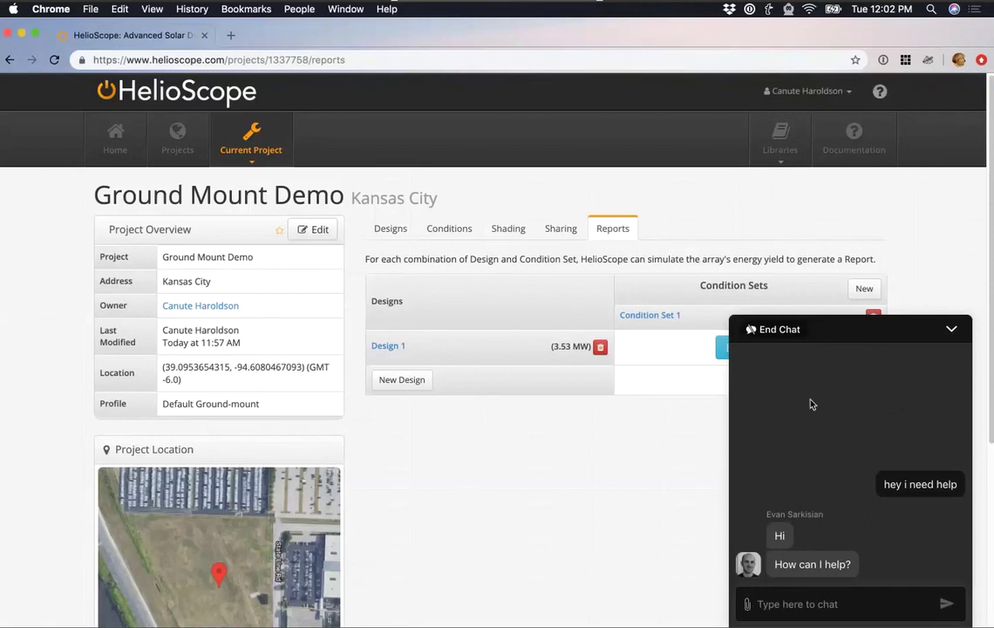
left_click(779, 330)
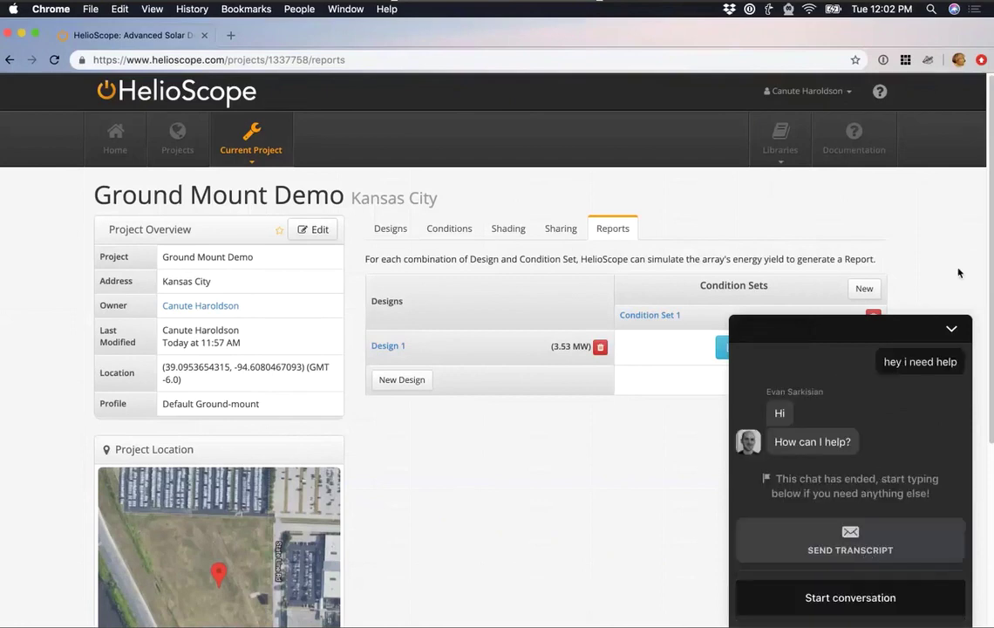
left_click(951, 332)
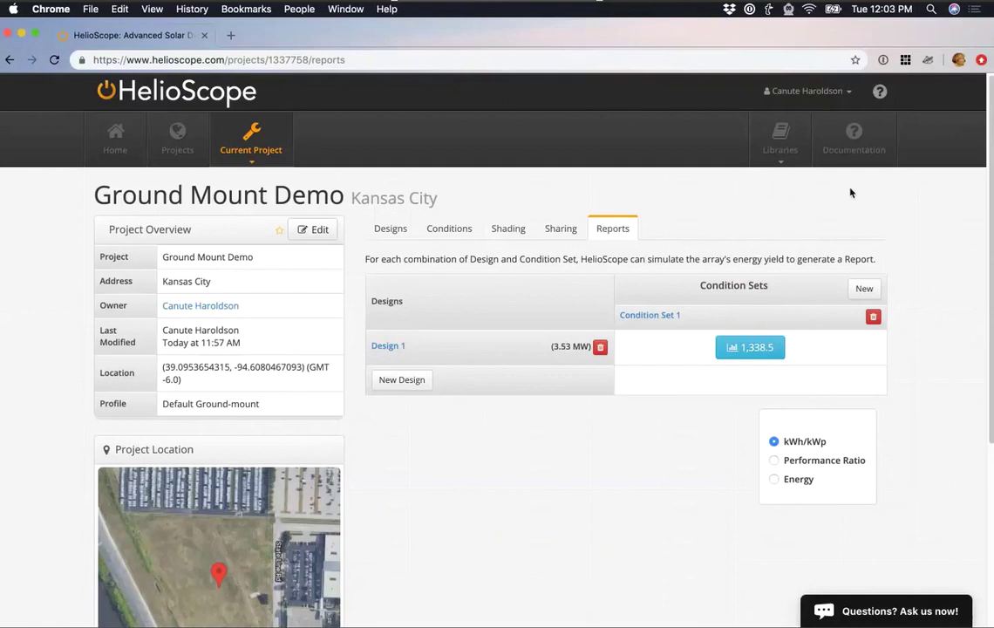
left_click(854, 140)
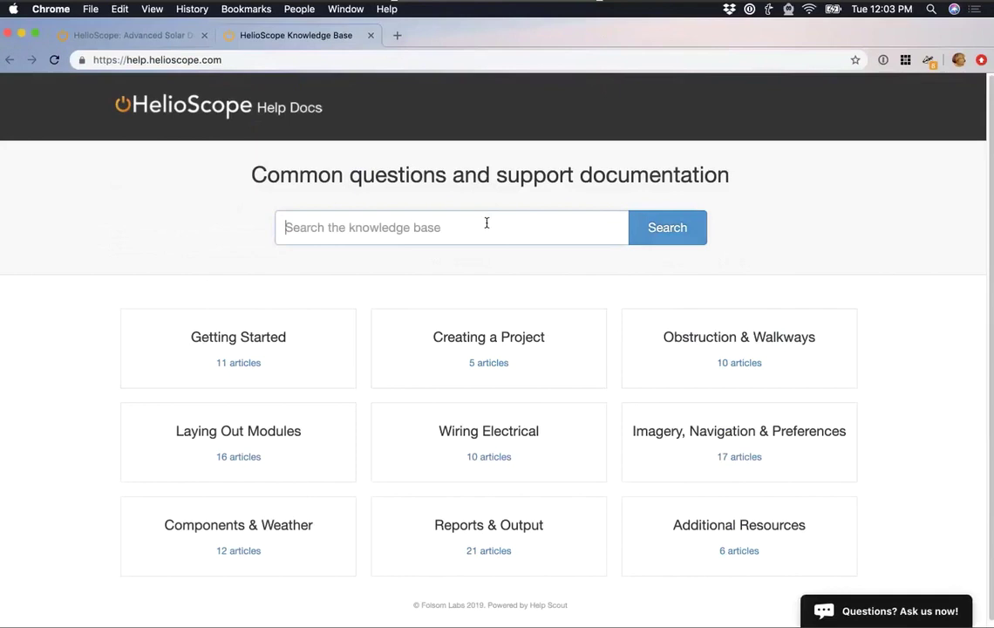
type("profile")
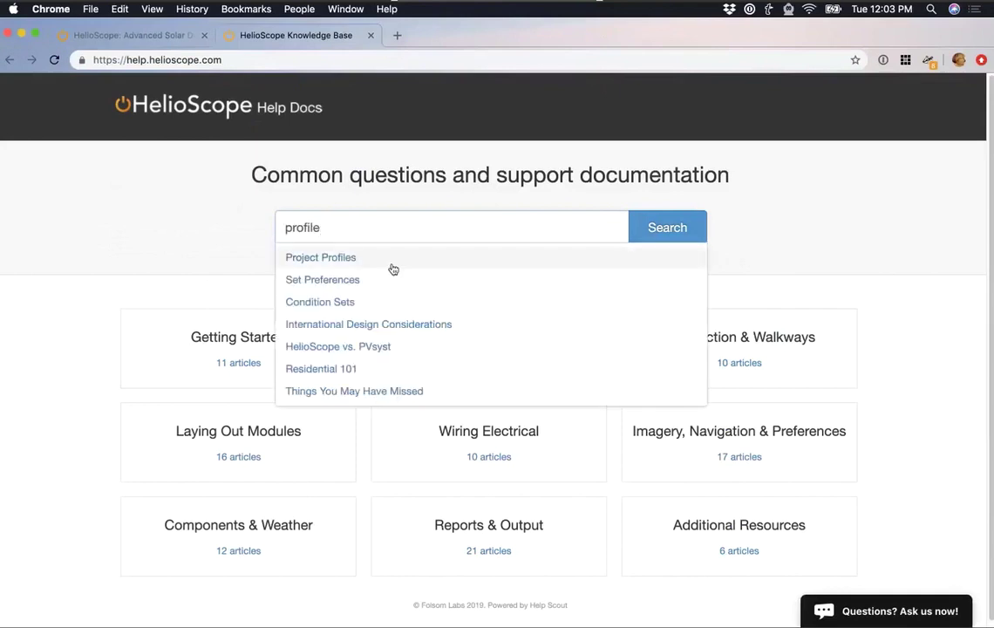
left_click(393, 269)
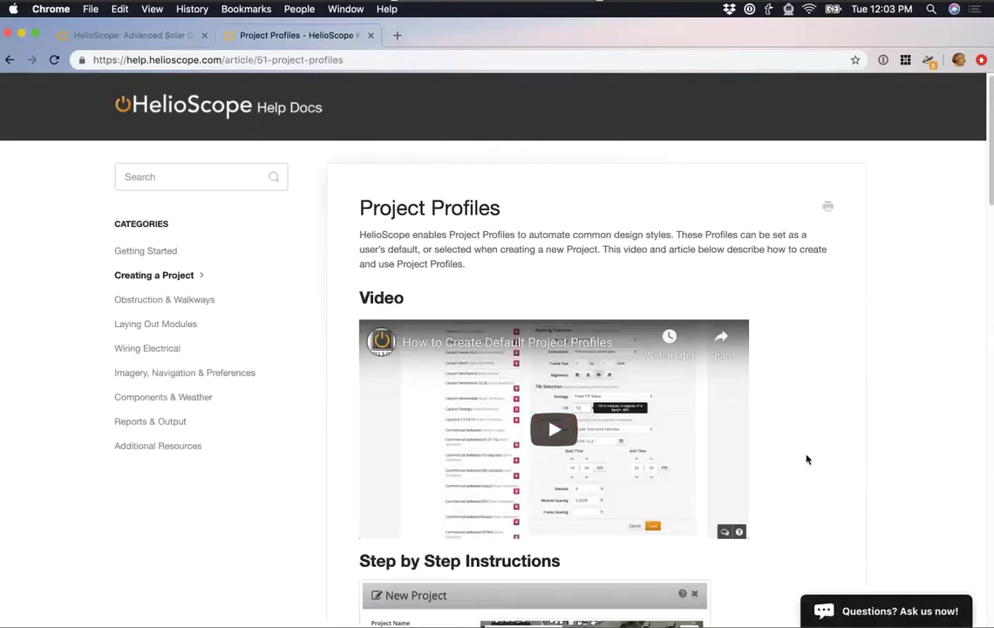
scroll(805, 460, "down", 3)
scroll(805, 458, "down", 15)
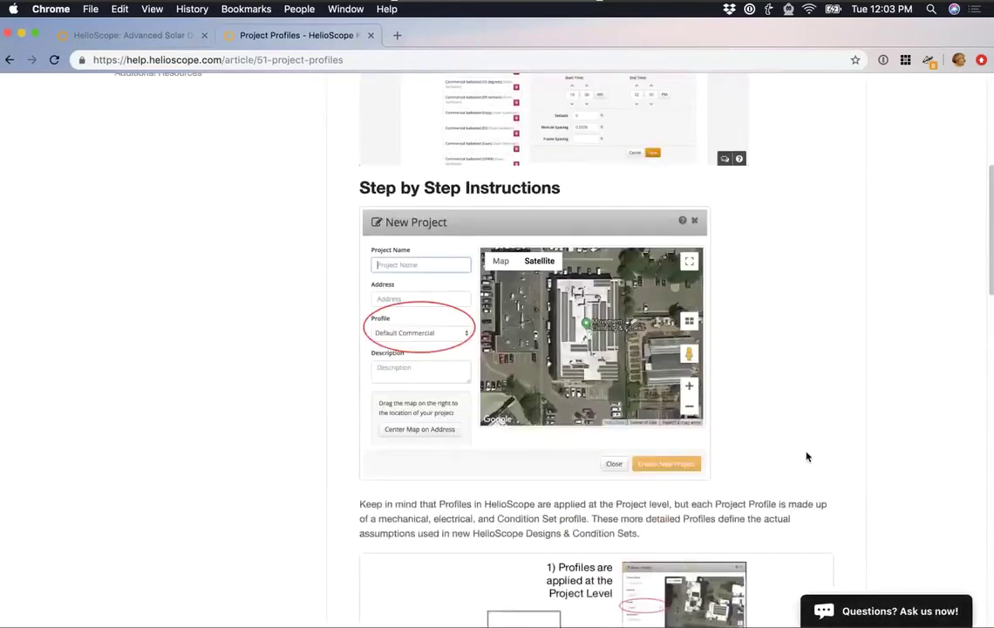
scroll(805, 455, "up", 20)
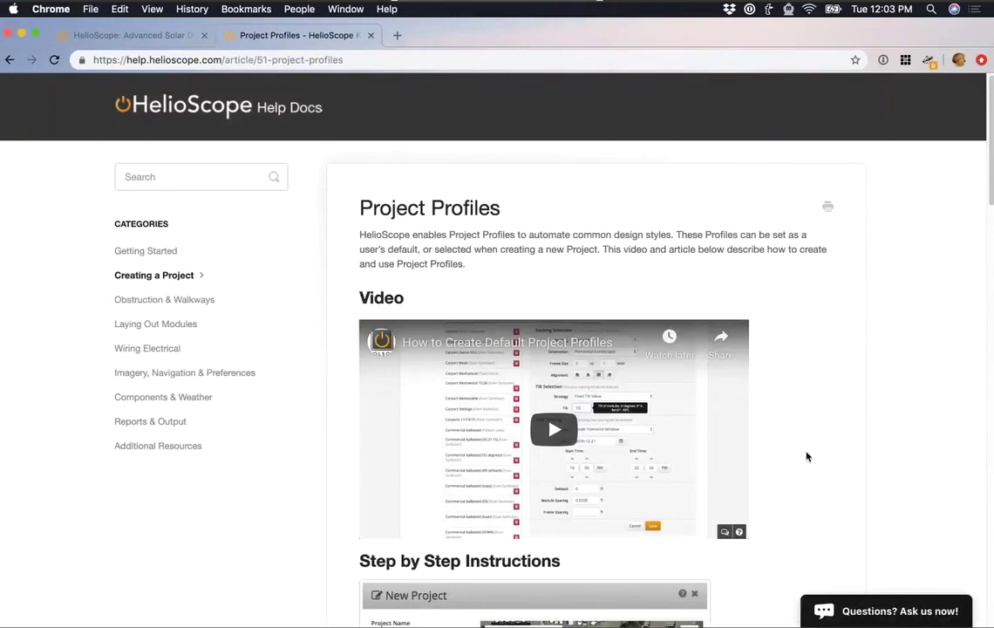
left_click(371, 35)
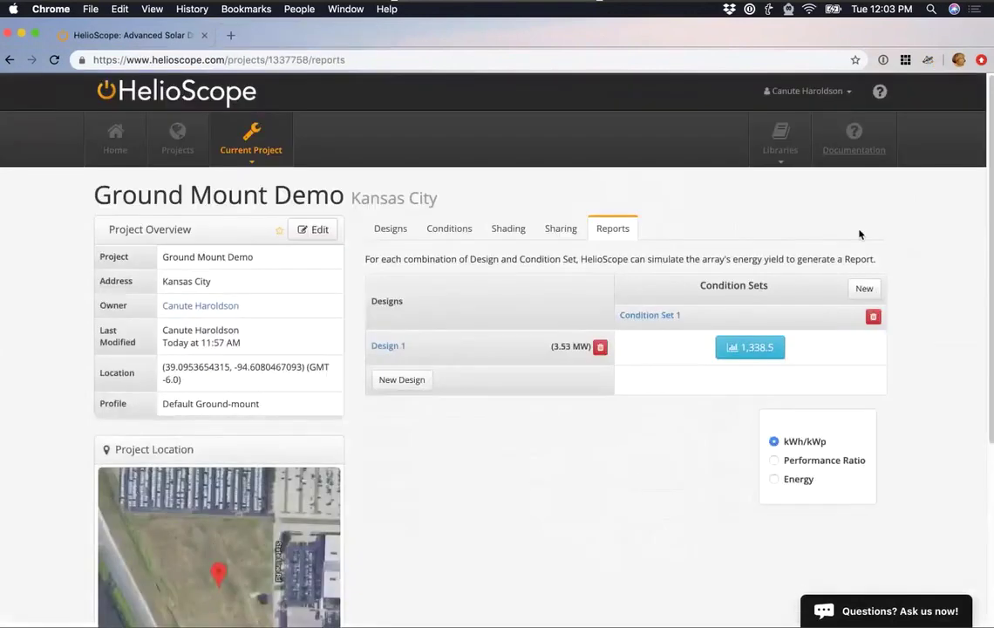
In My Account Preferences, keep distance units in Feet and wiring in AWG, then view Profiles.
left_click(835, 96)
left_click(788, 122)
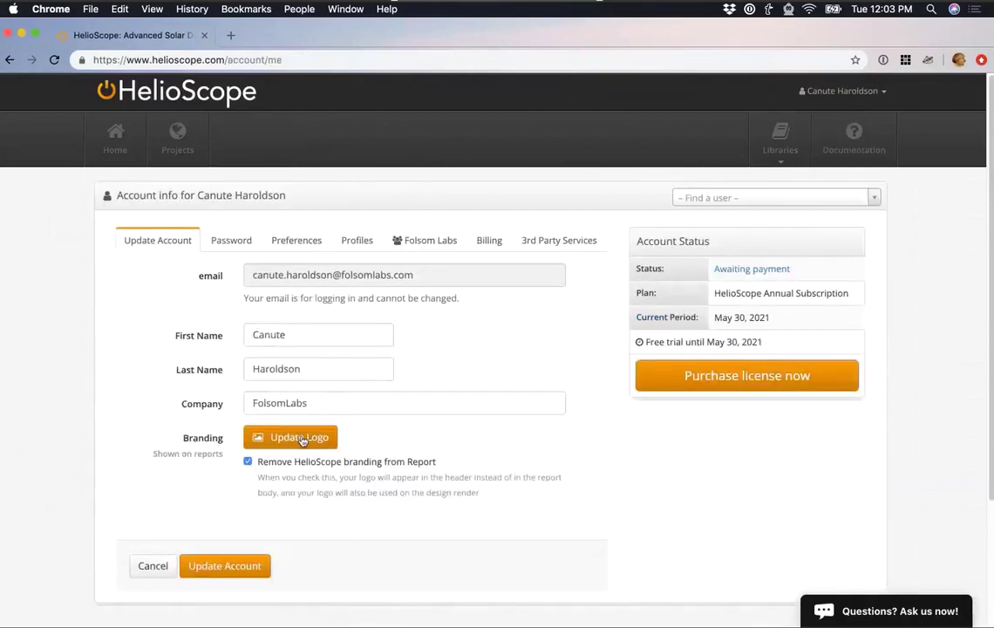
left_click(287, 241)
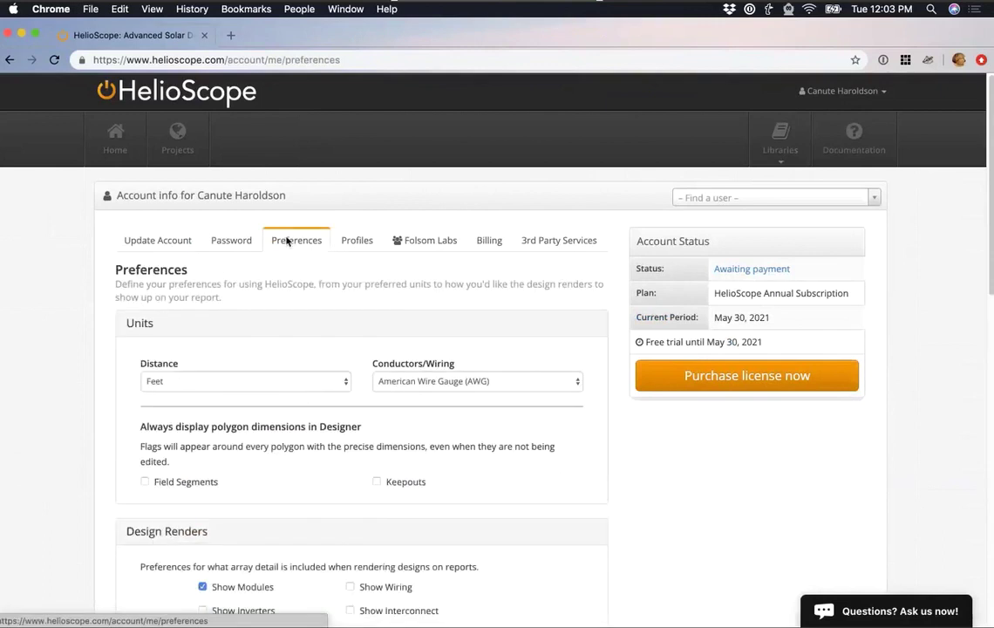
left_click(332, 384)
left_click(434, 395)
left_click(419, 384)
left_click(377, 361)
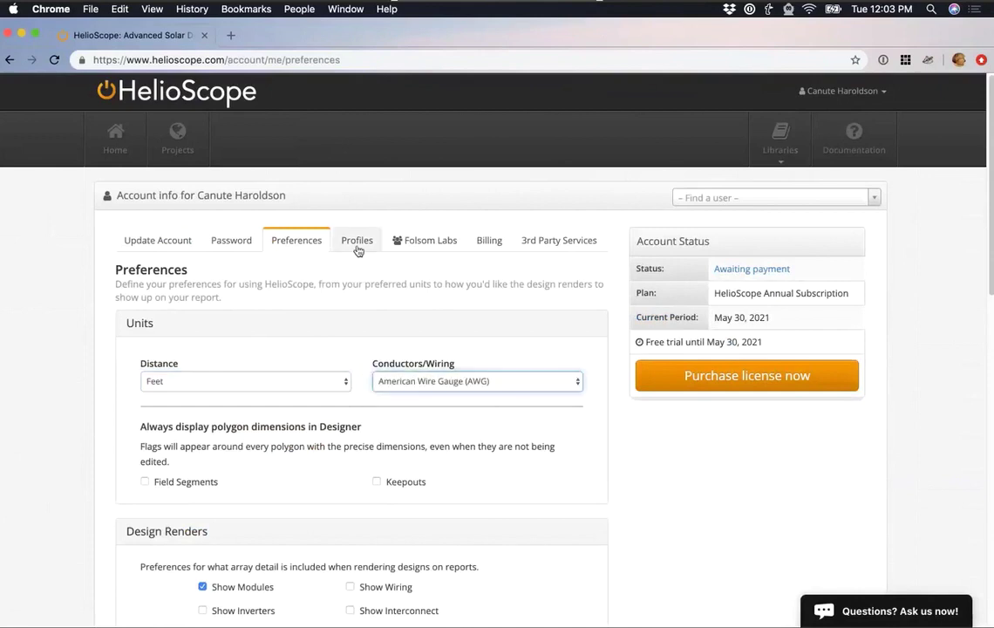
left_click(357, 247)
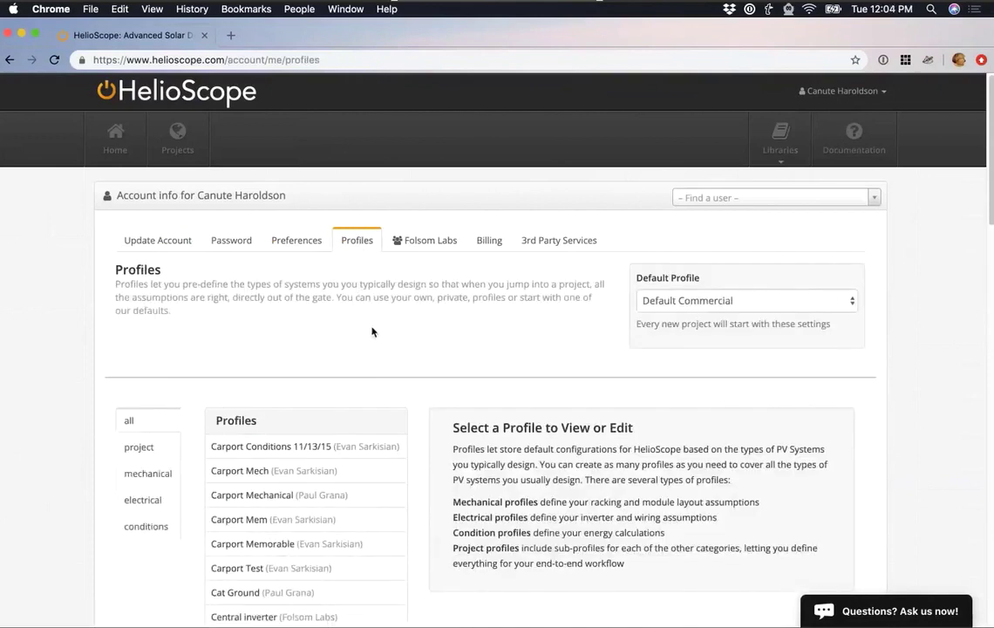
Leave Default Commercial as the default profile, review the 3rd Party Services tab, and return to the Home dashboard.
left_click(728, 301)
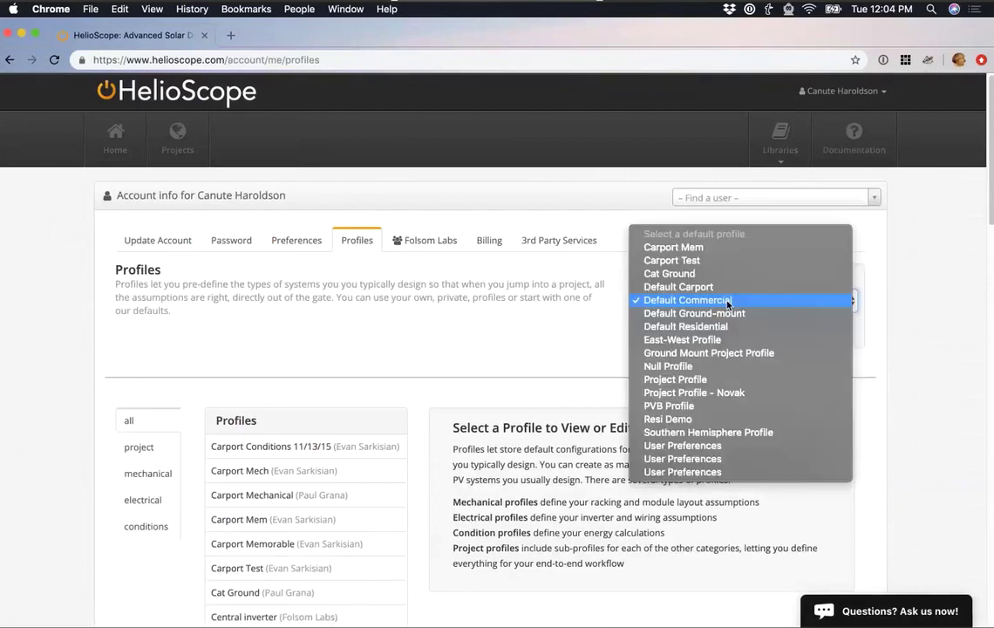
left_click(486, 340)
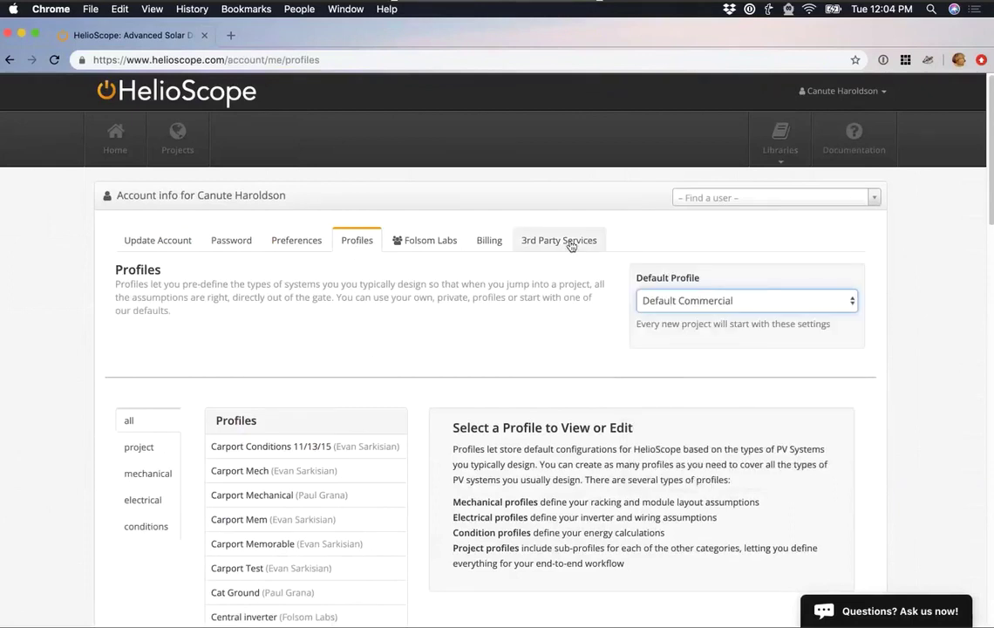
left_click(571, 246)
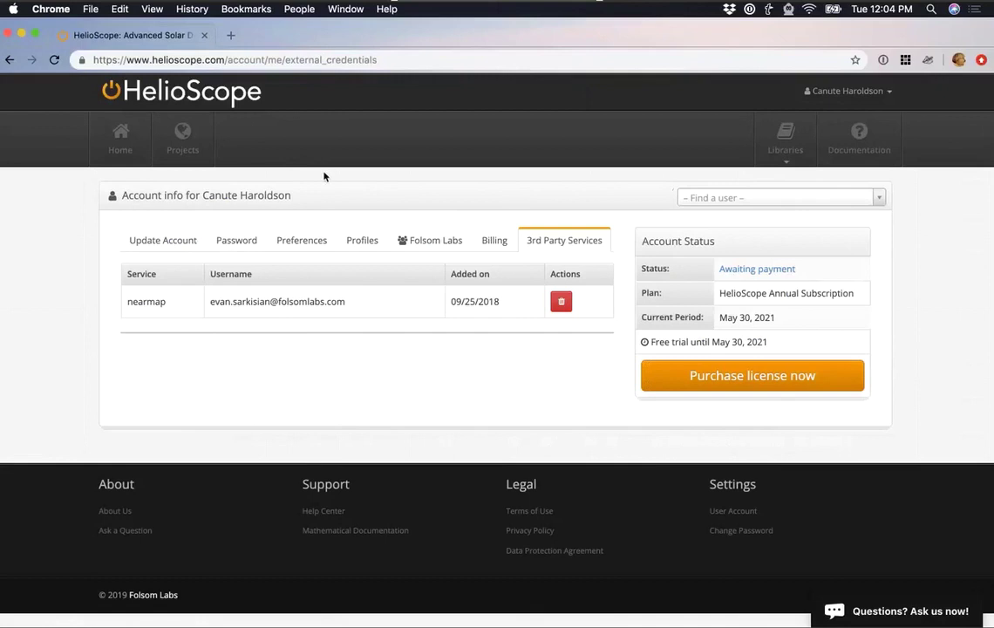
left_click(134, 126)
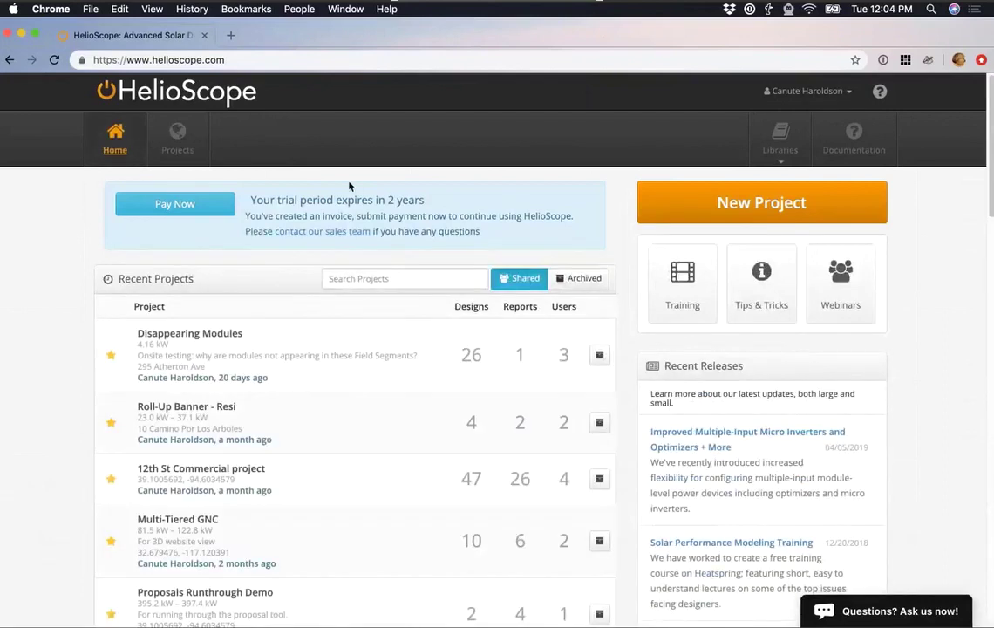